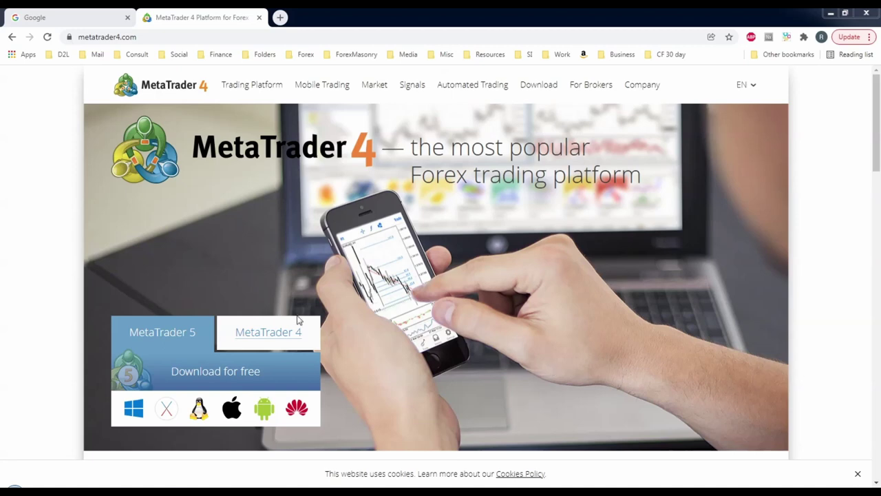
Display the MetaTrader 4 download option, and open IG's online trading site from a Google search for "ig forex".
click(274, 336)
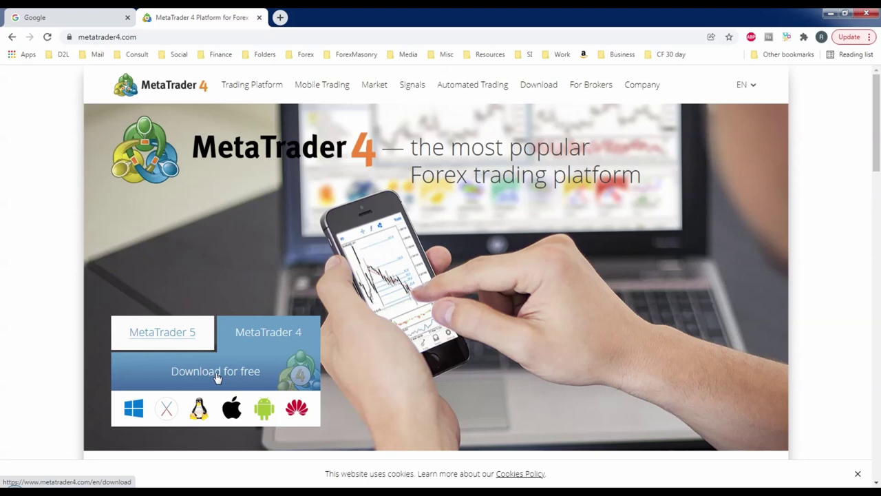
click(89, 18)
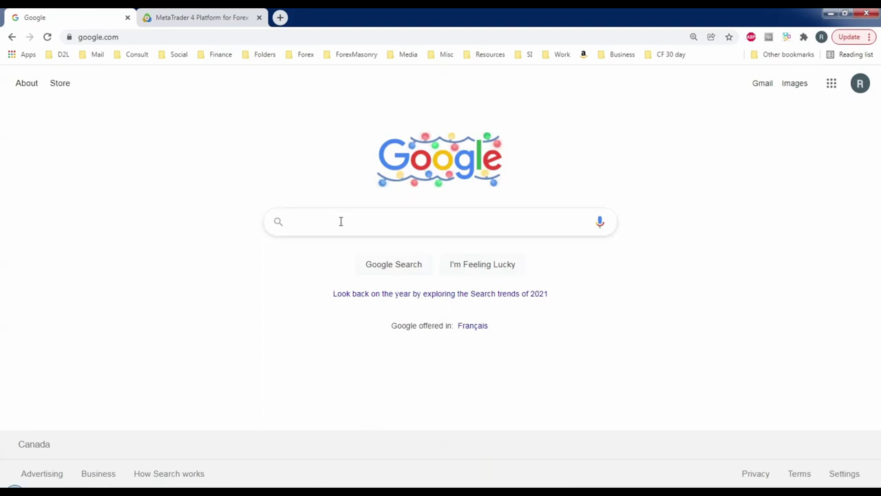
text(ig forex)
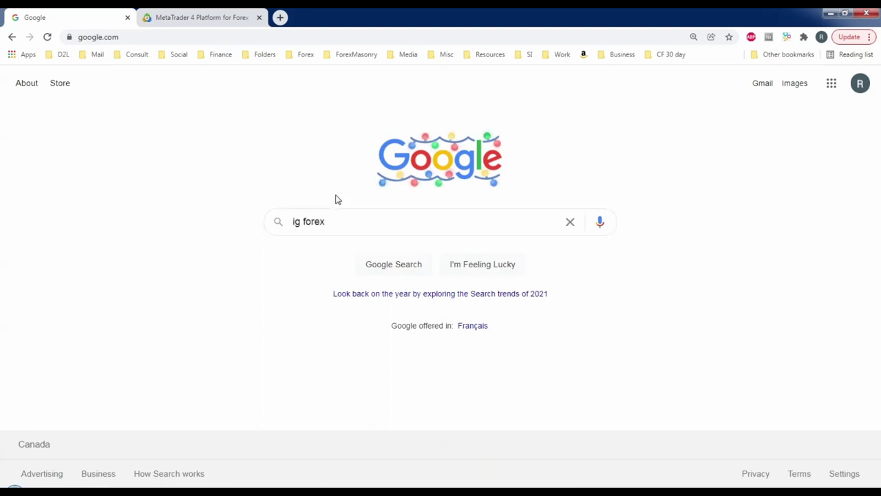
key(Return)
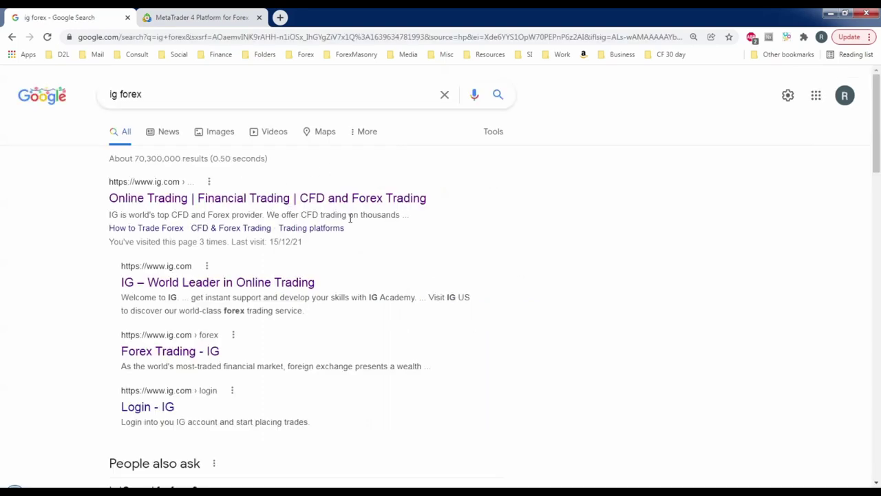
click(173, 200)
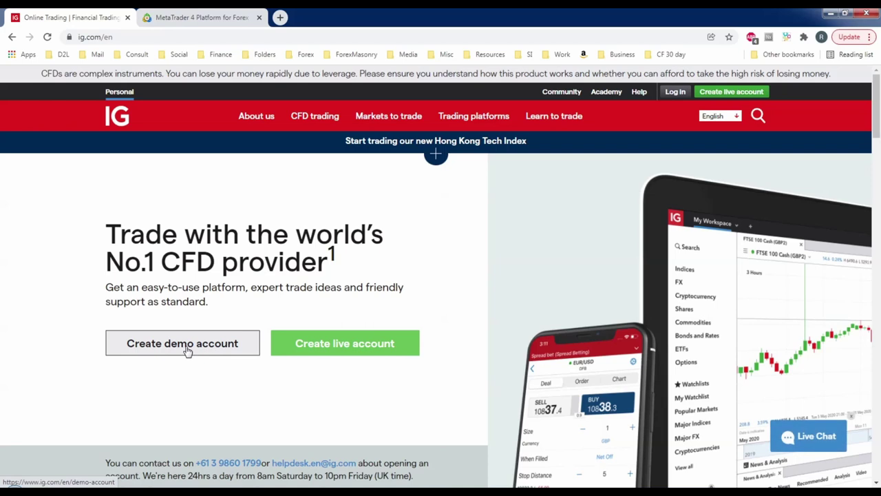
Open IG's MetaTrader 4 page and submit the sign-up form for an MT4 demo account.
mouse_move(513, 117)
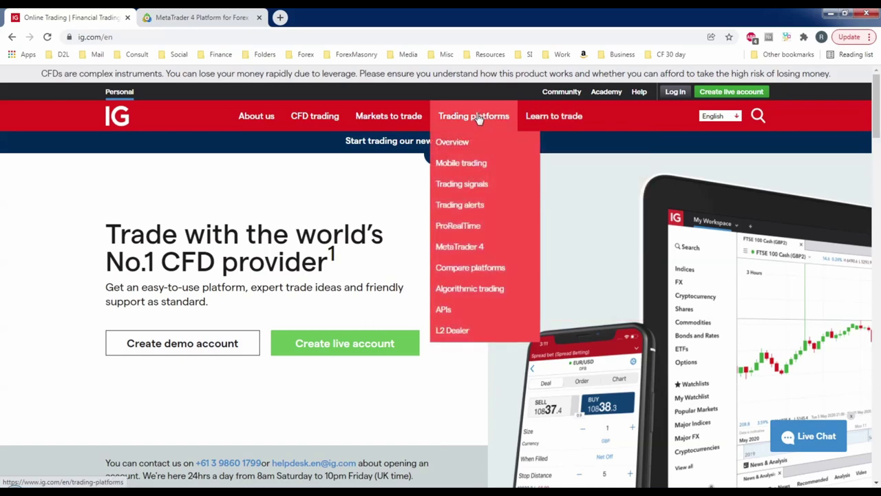
click(464, 250)
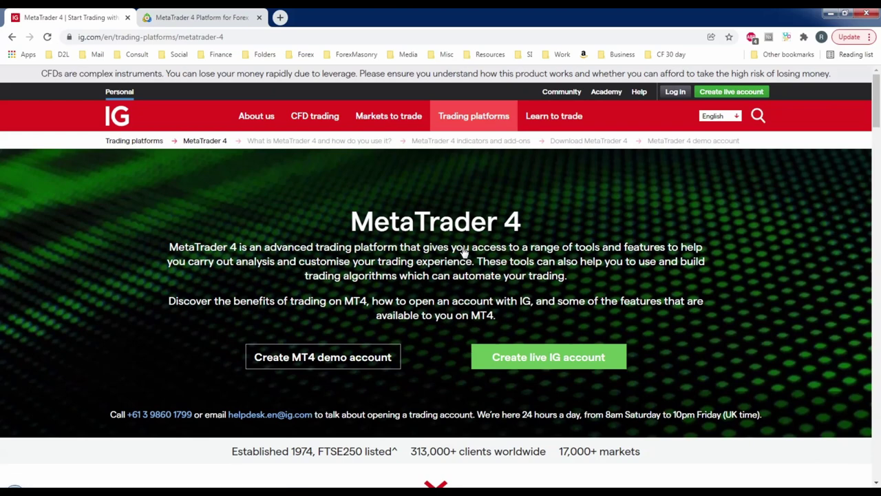
click(335, 361)
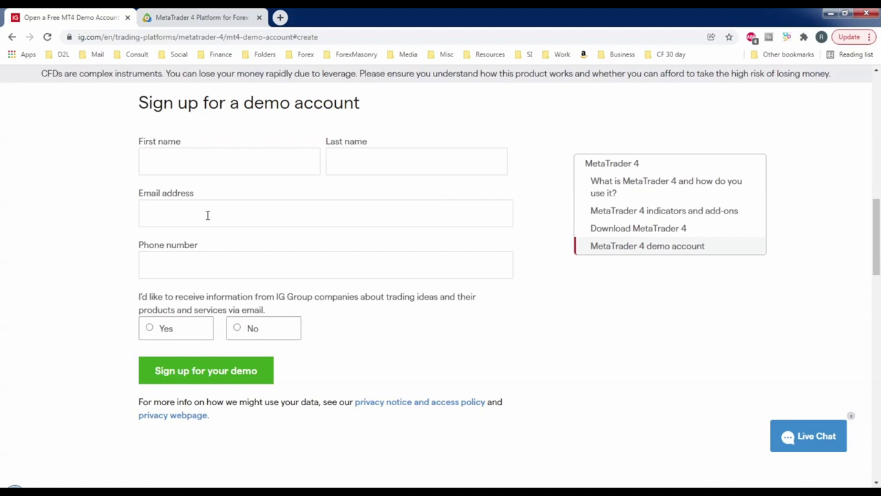
click(215, 374)
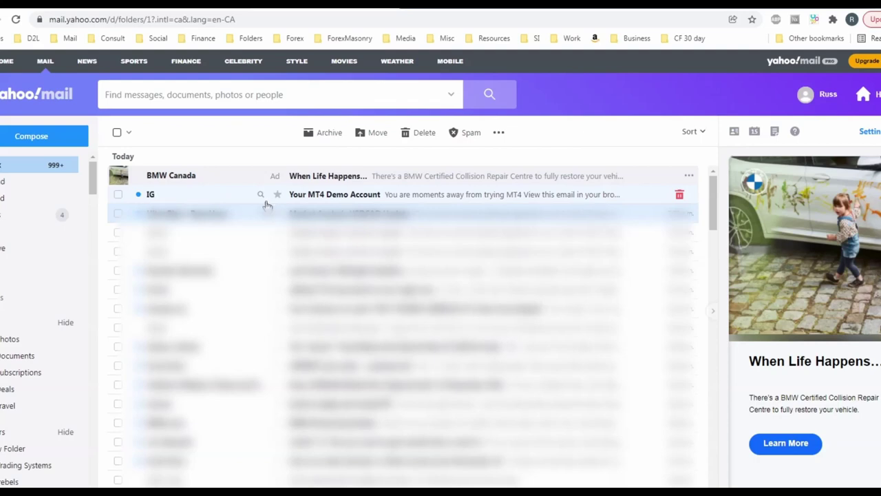
Open IG's "Your MT4 Demo Account" email and download the installer by loading its copied "Download and install MT4" link address.
click(311, 198)
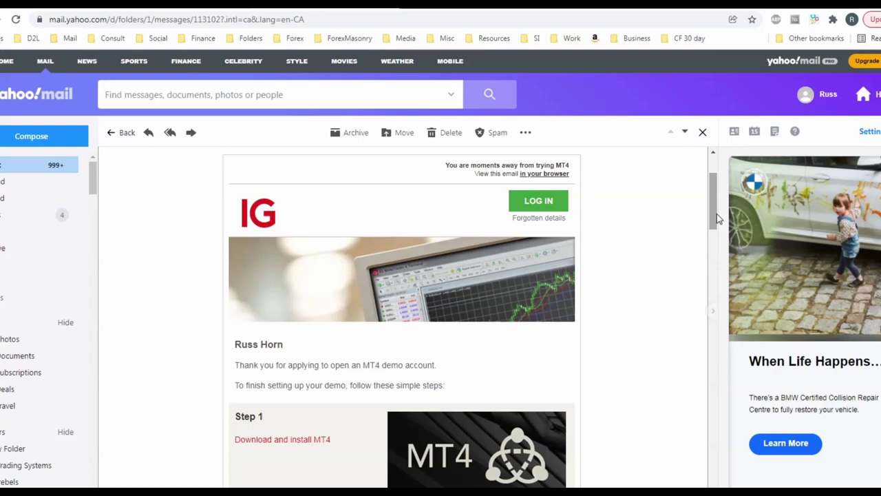
scroll(613, 257, down, 3)
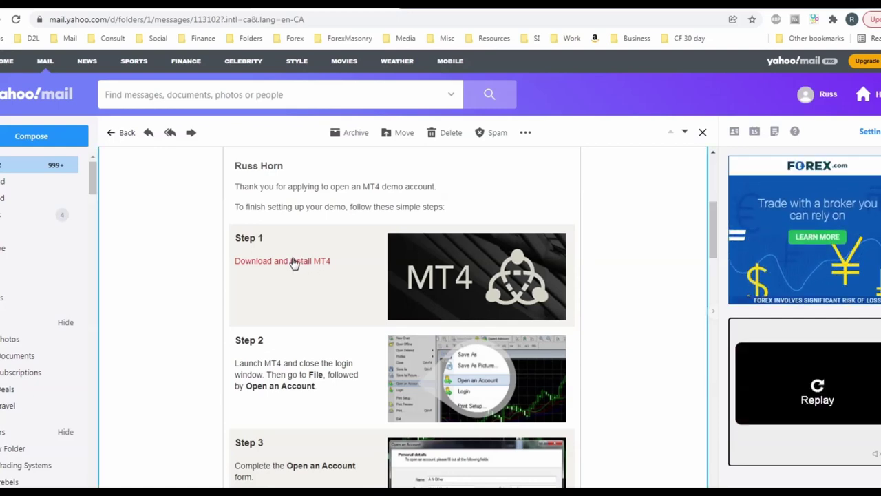
right_click(290, 266)
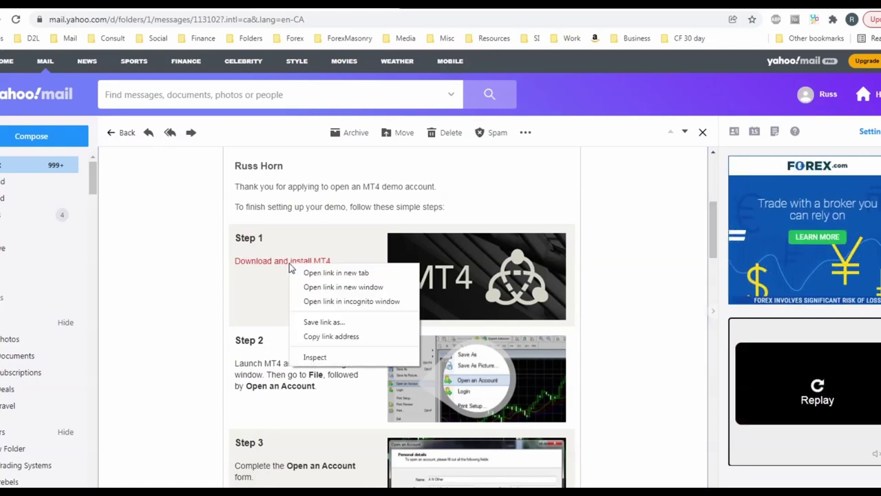
click(329, 339)
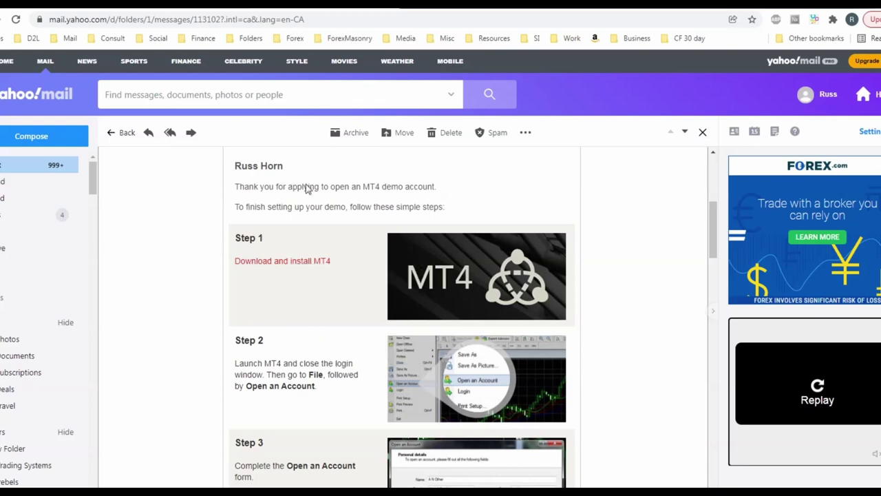
click(341, 20)
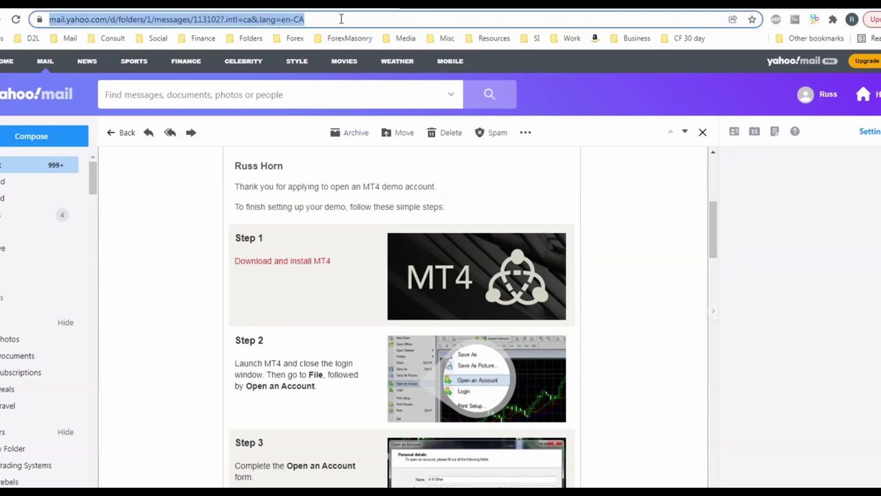
key(ctrl+v)
key(Return)
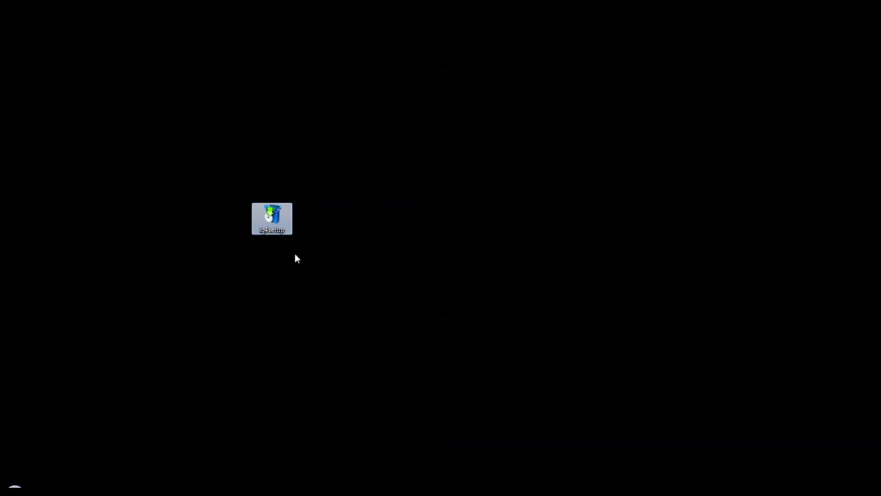
Install IG MetaTrader 4 from the ig4setup file and dismiss the account-opening and login dialogs at startup.
double_click(277, 218)
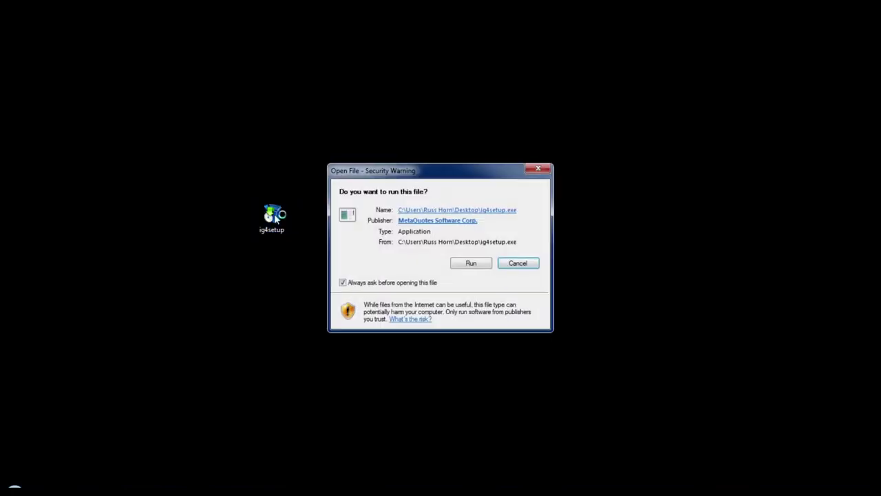
click(471, 266)
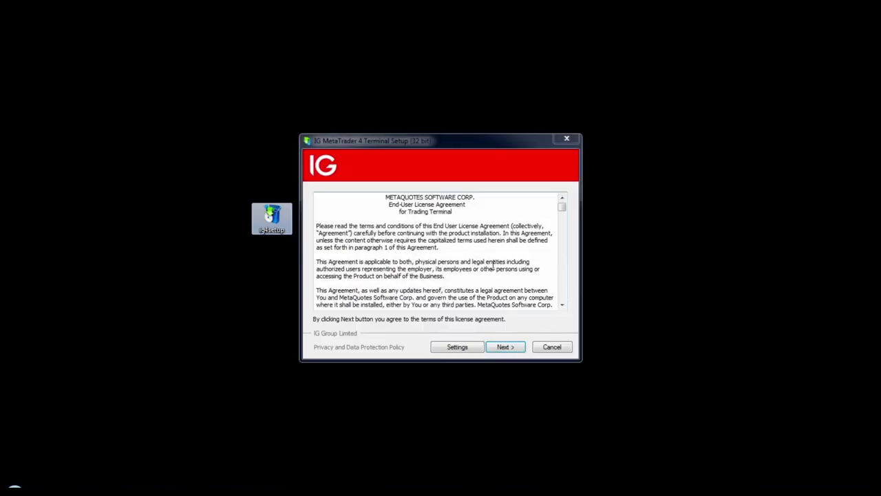
click(502, 349)
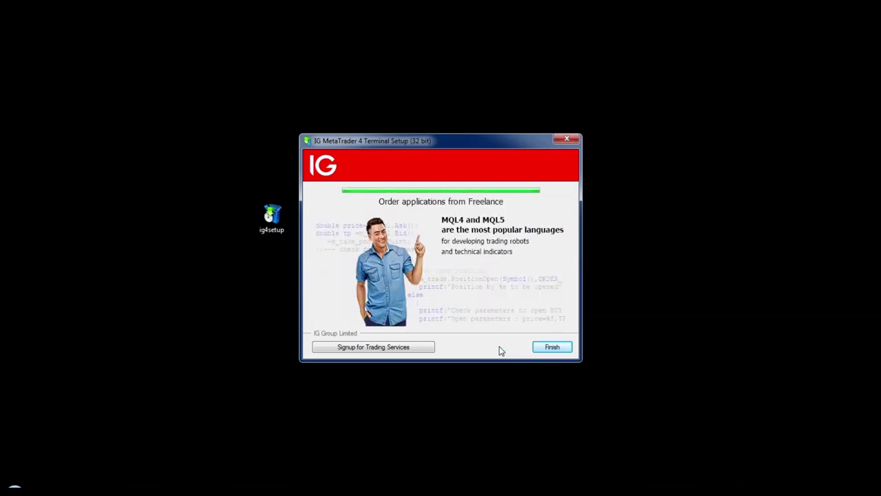
click(553, 348)
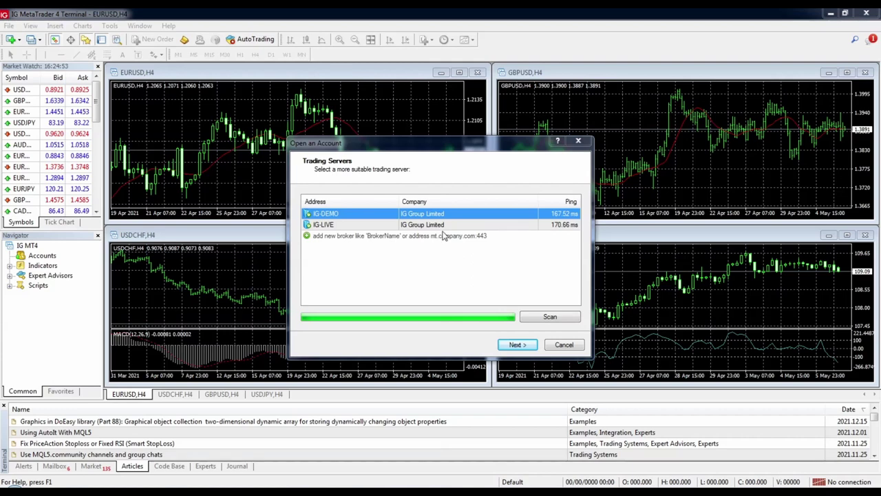
click(577, 143)
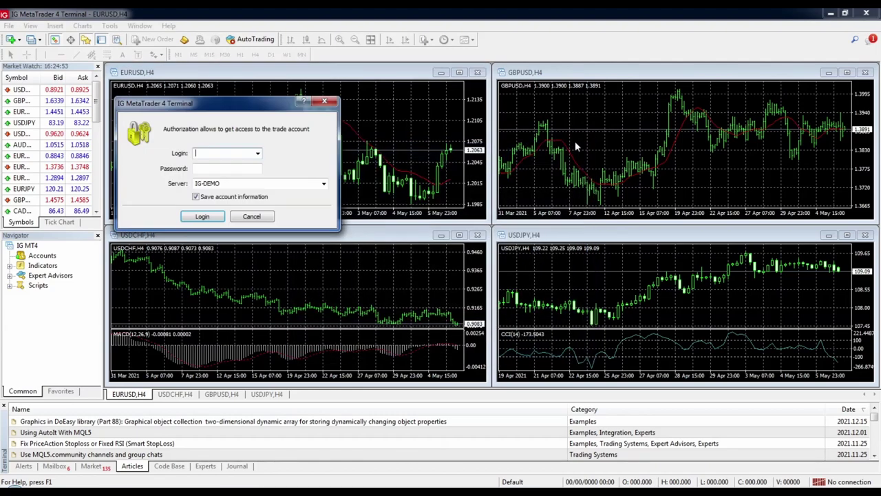
click(323, 103)
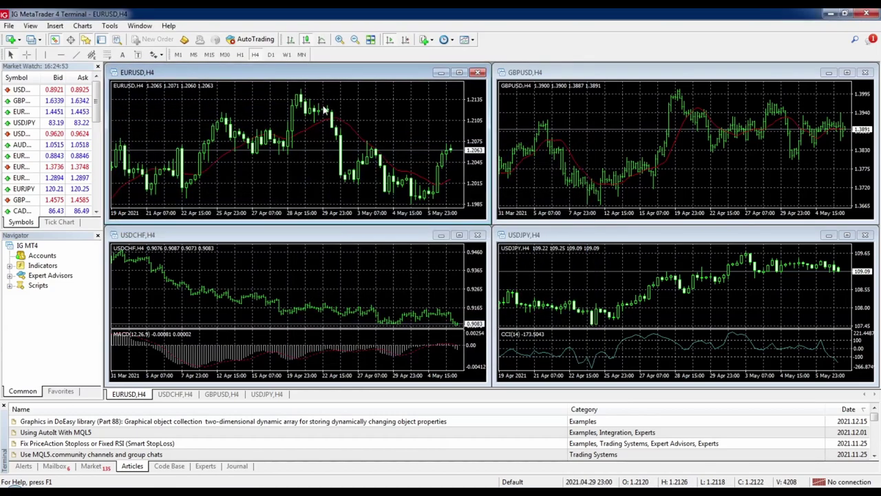
Register a new forex-usd demo account on the IG-DEMO server by submitting the personal details form.
click(8, 26)
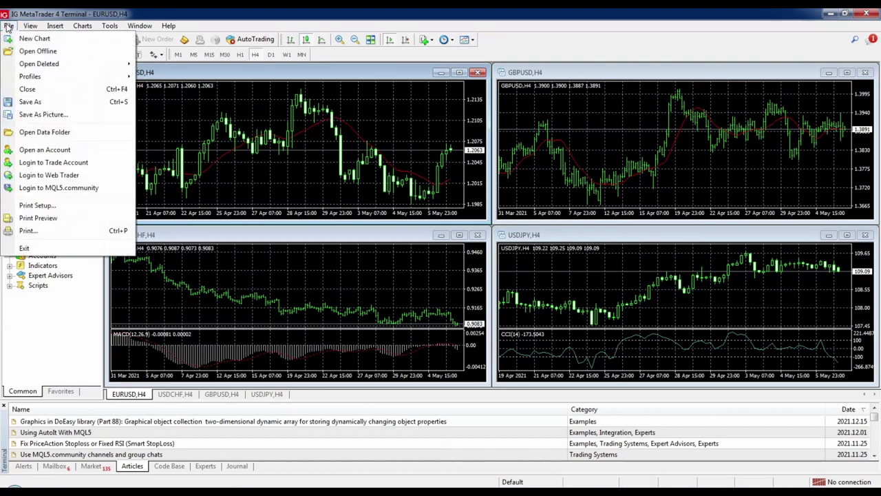
click(60, 153)
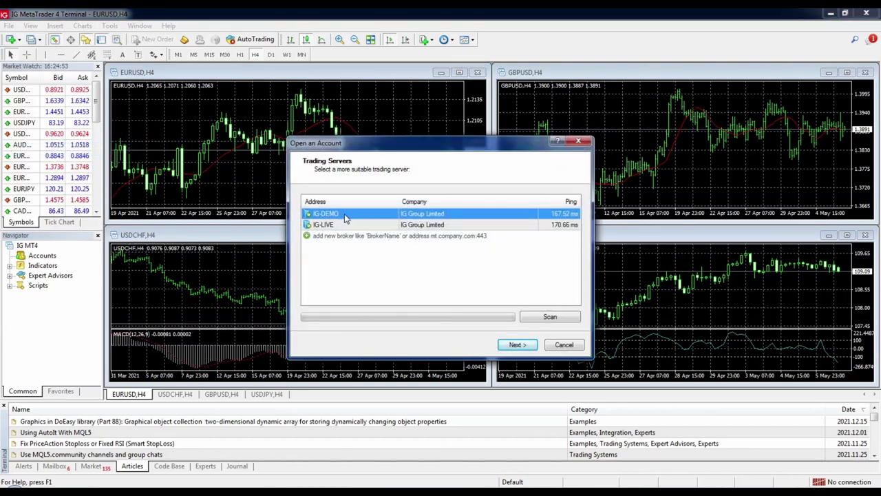
click(518, 344)
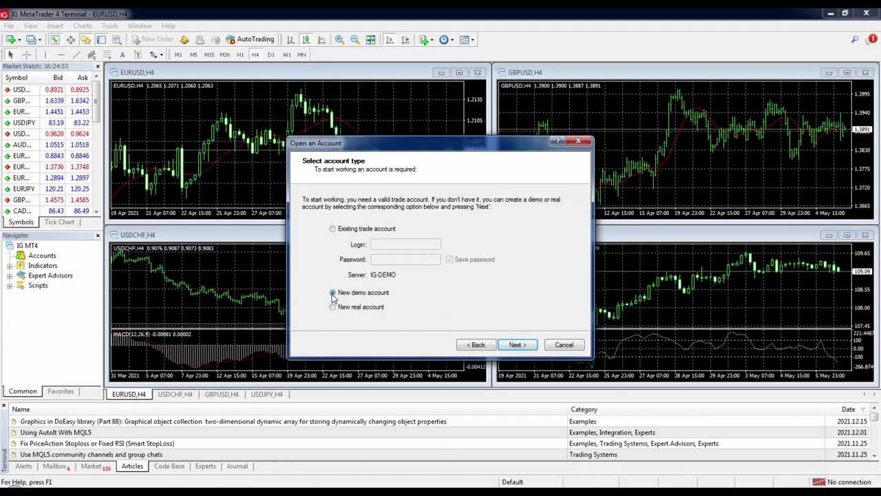
click(517, 344)
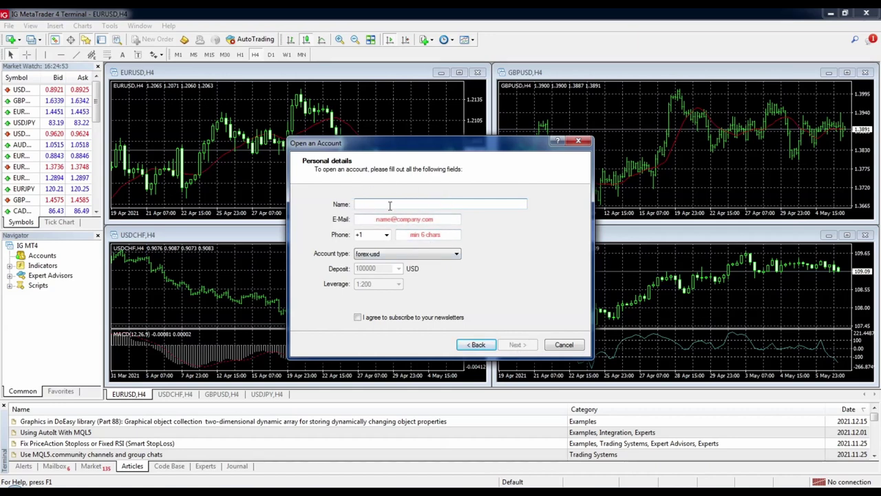
click(518, 346)
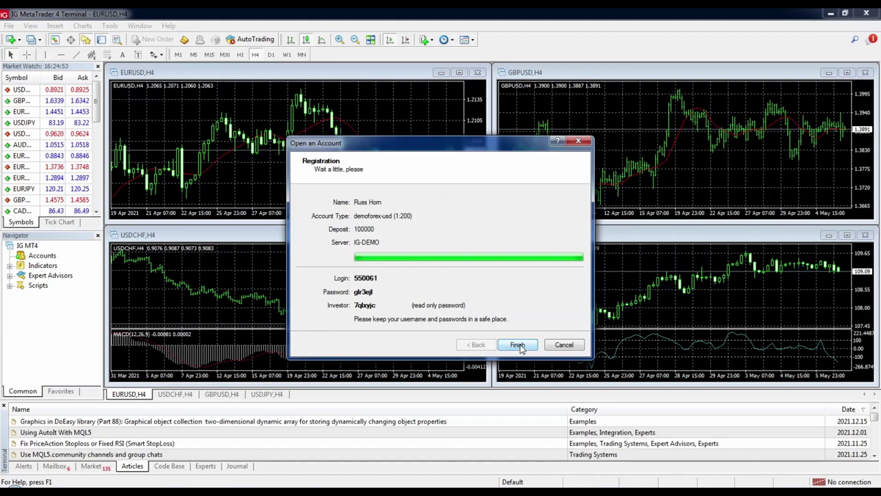
click(371, 278)
click(516, 346)
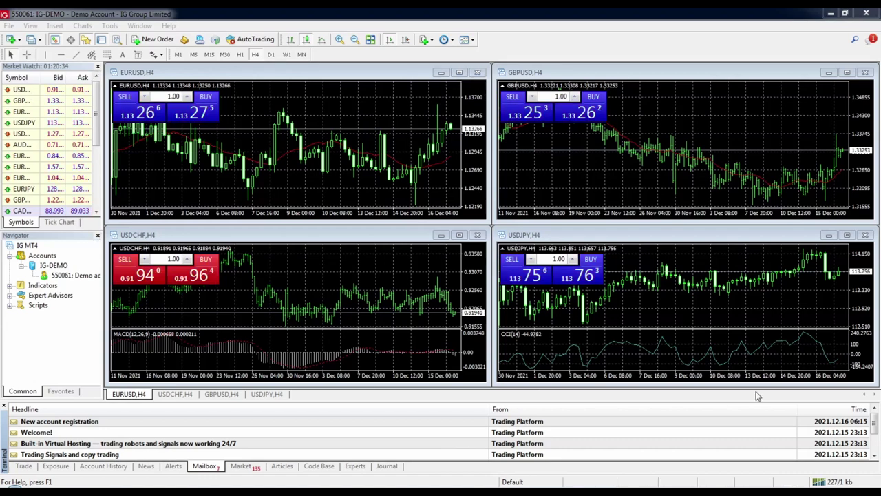
Close the EURUSD, GBPUSD, USDJPY and USDCHF chart windows.
click(477, 72)
click(867, 73)
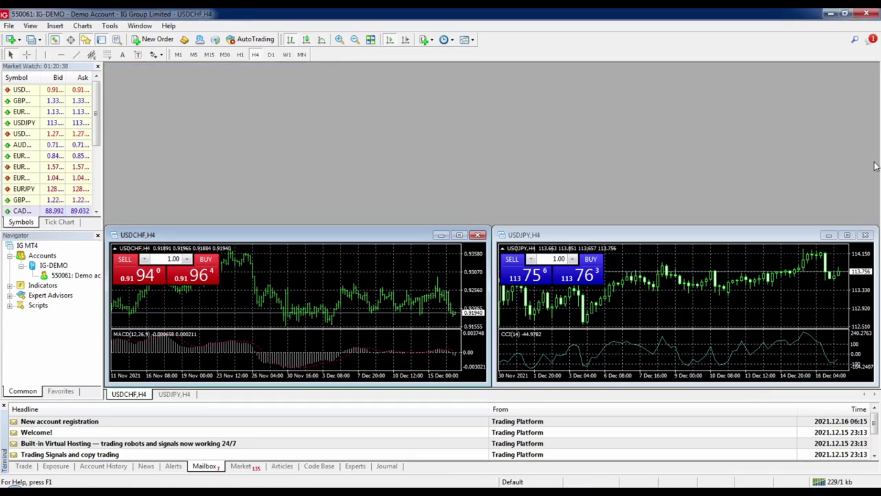
click(866, 235)
click(479, 236)
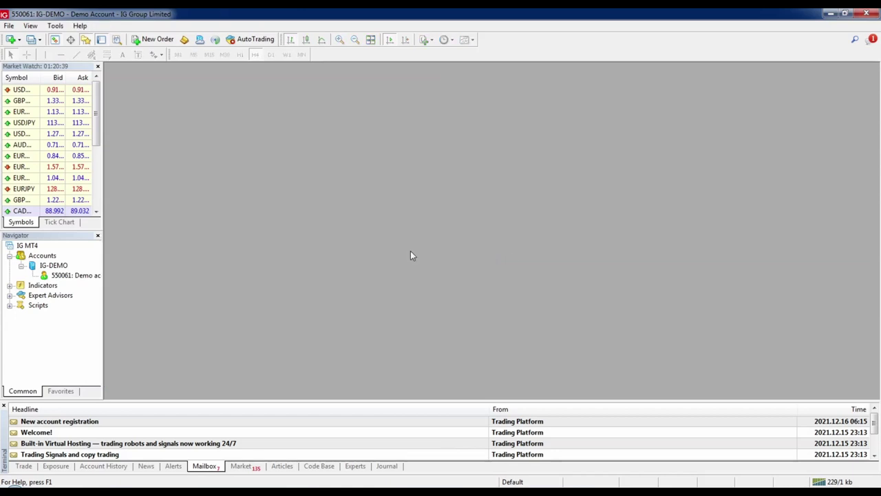
Hide the Terminal, Navigator and Market Watch windows to clear the workspace.
click(5, 407)
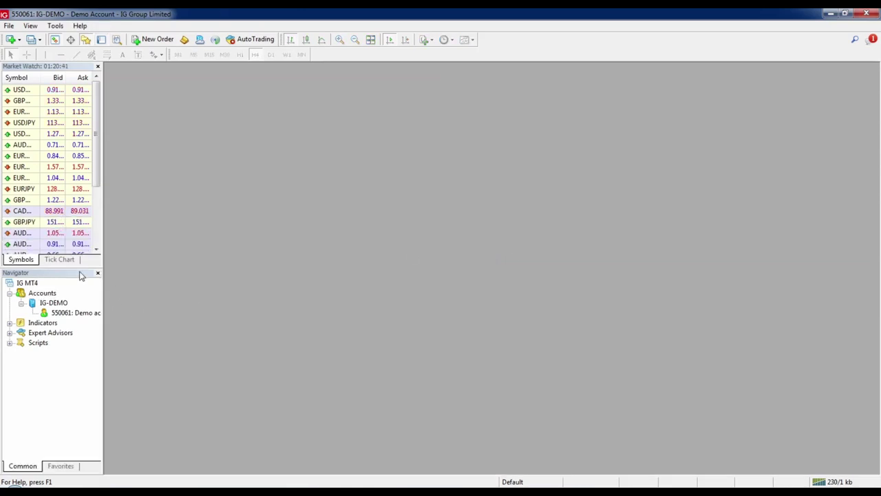
click(98, 272)
click(98, 66)
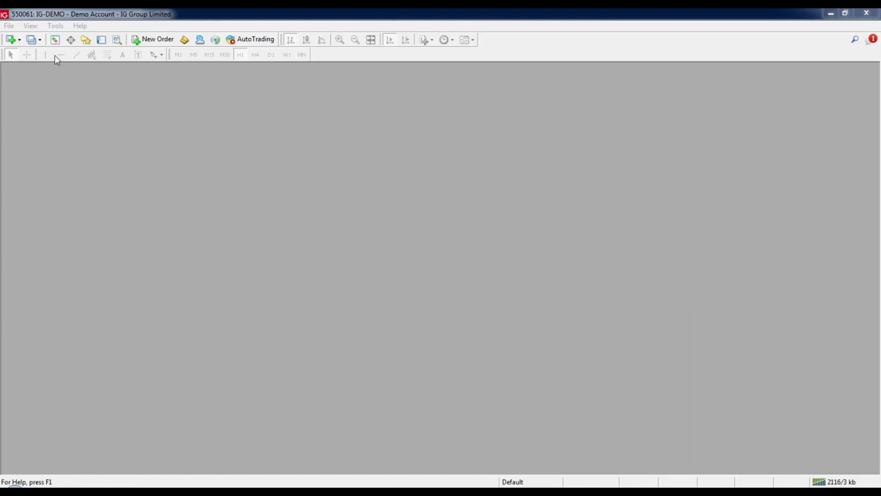
Open a new EURUSD chart and move its window toward the centre of the workspace.
click(9, 26)
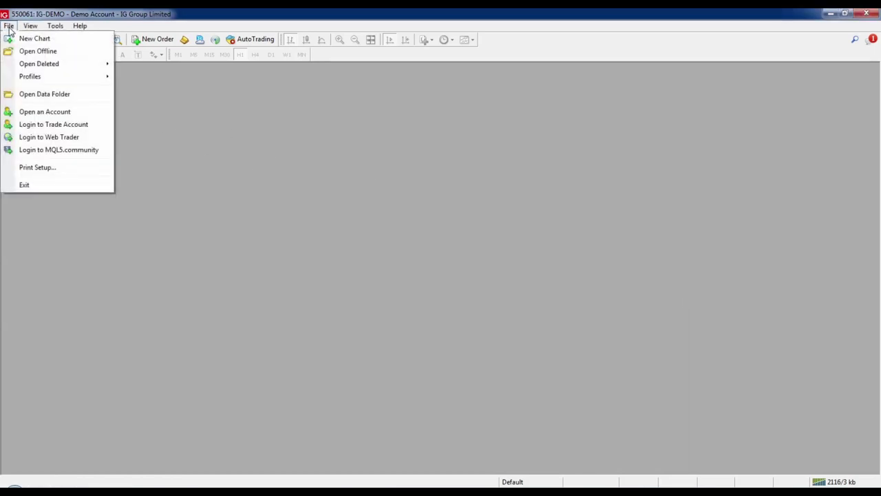
click(41, 42)
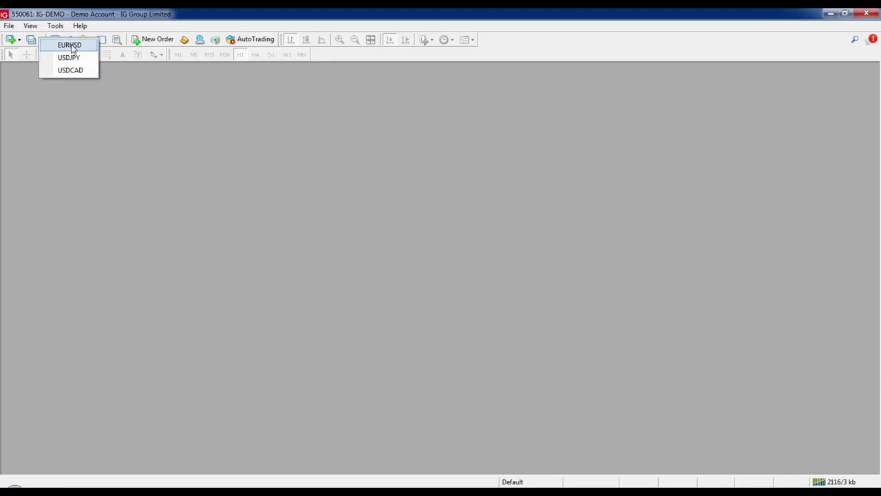
click(69, 45)
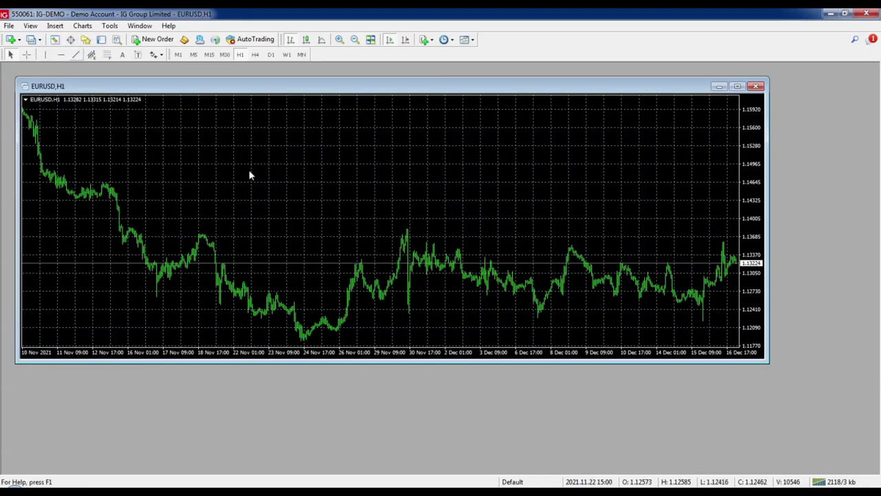
drag(418, 86, 482, 104)
mouse_move(402, 98)
mouse_down()
mouse_move(388, 104)
mouse_move(426, 116)
mouse_move(396, 115)
mouse_up()
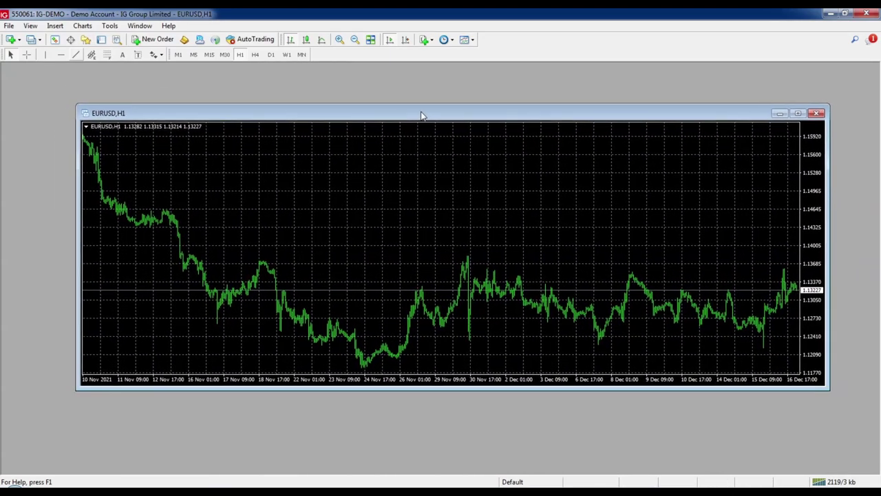
Maximize the EURUSD chart and open a new USDJPY chart, checking the switch between the two.
click(799, 115)
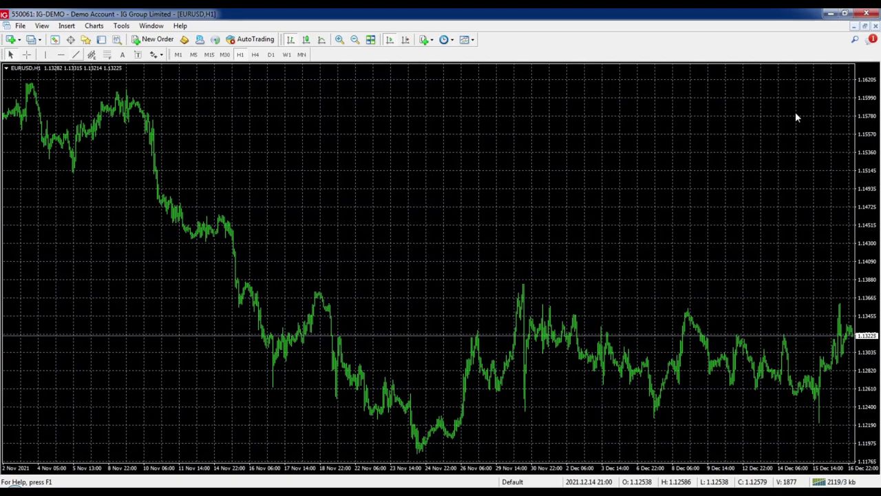
click(20, 25)
click(33, 40)
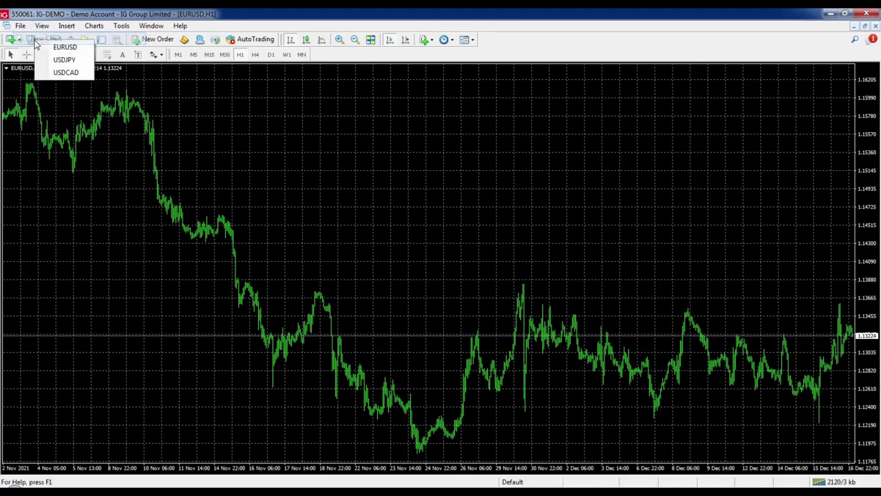
click(63, 61)
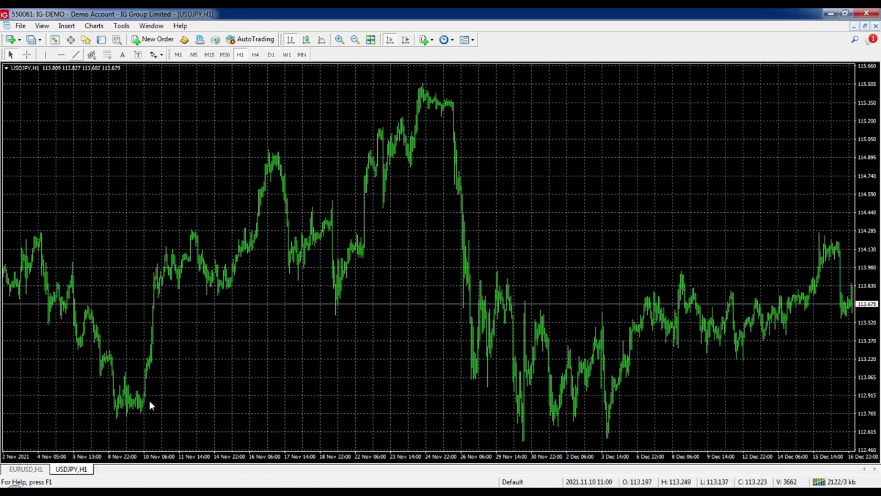
click(22, 474)
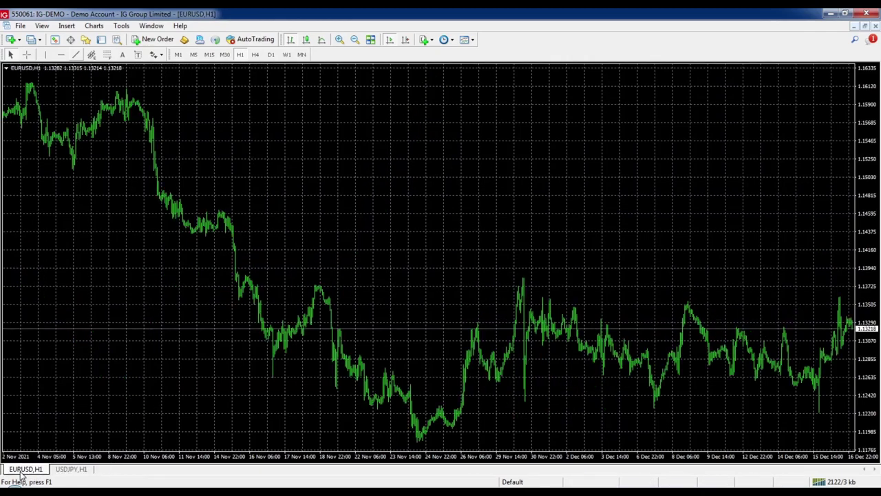
click(71, 470)
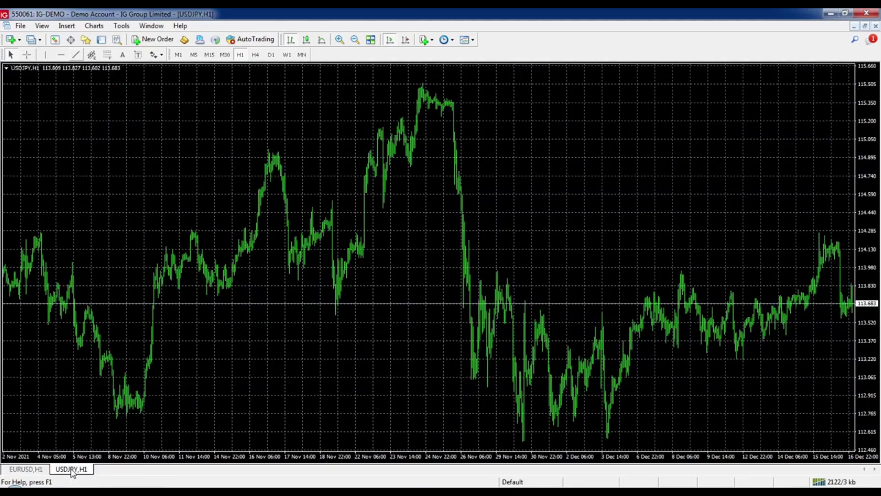
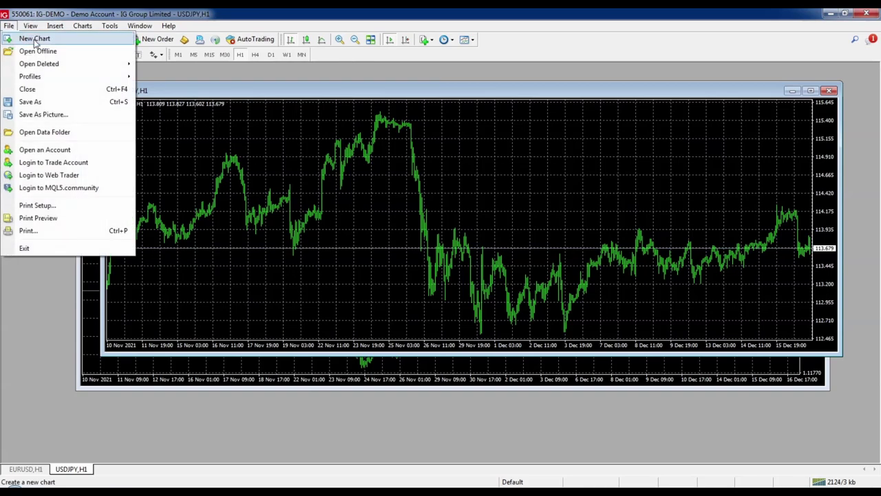
Display the Market Watch window and show all available symbols in it.
click(36, 42)
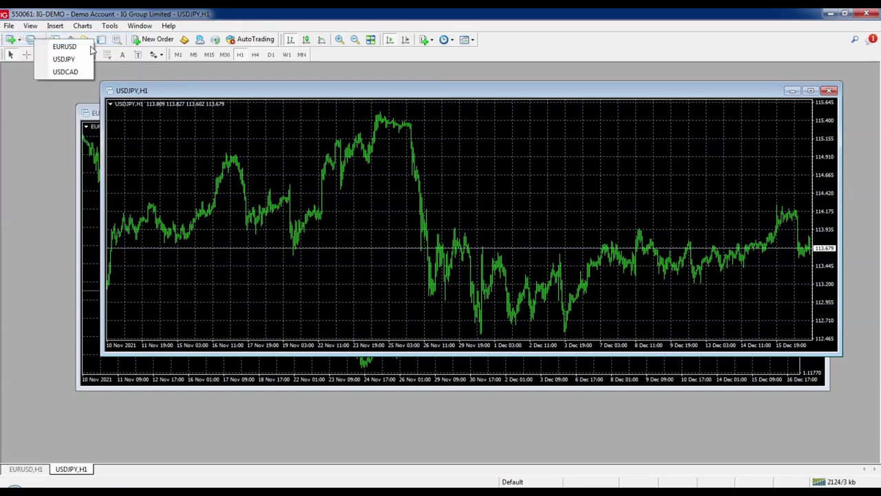
click(46, 103)
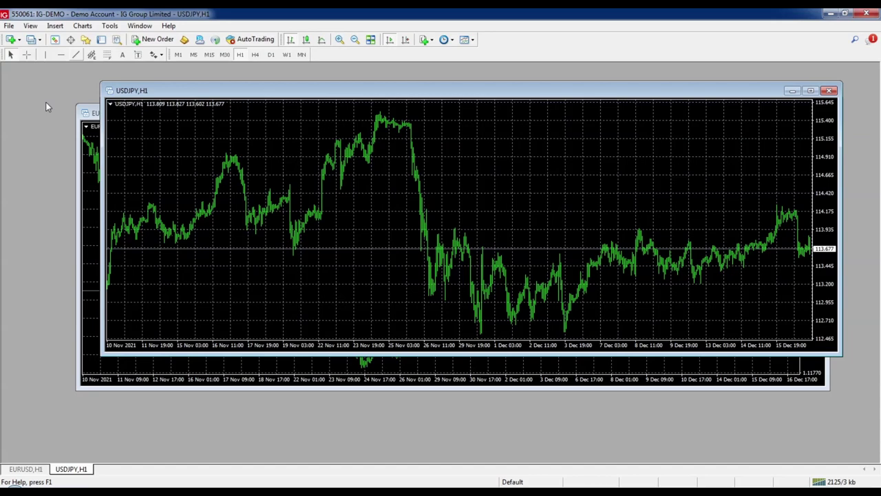
click(55, 40)
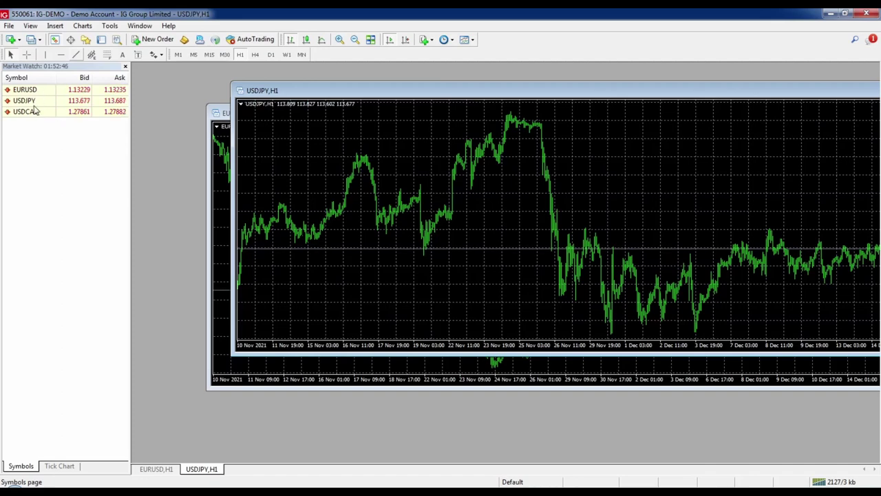
right_click(57, 101)
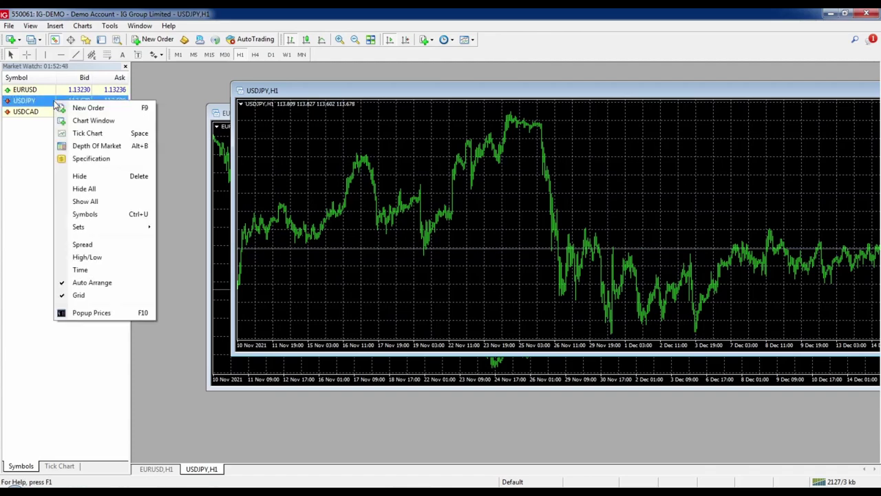
click(86, 202)
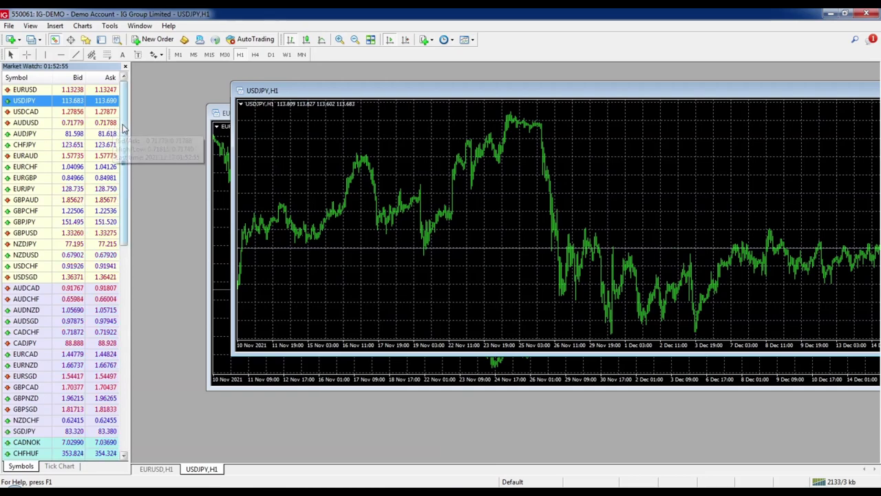
Look through the full Market Watch symbol list, from the currency pairs to the last entries and back.
drag(124, 128, 126, 345)
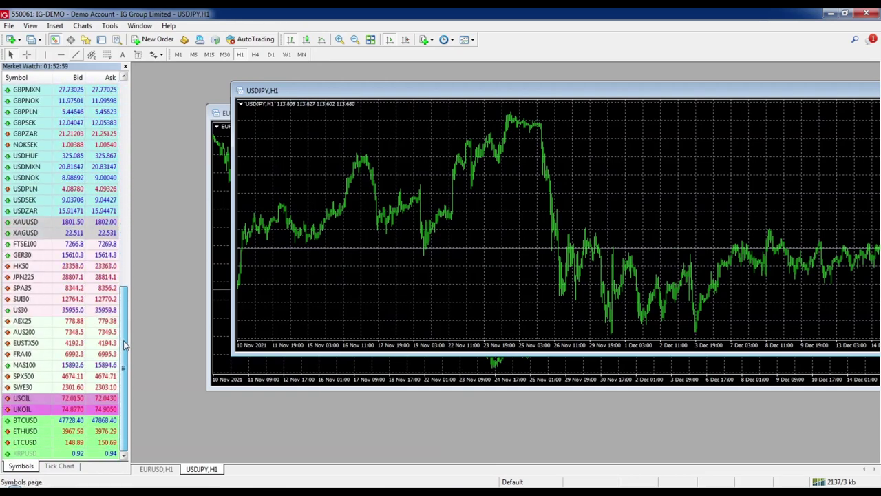
scroll(125, 310, up, 1)
scroll(125, 310, down, 1)
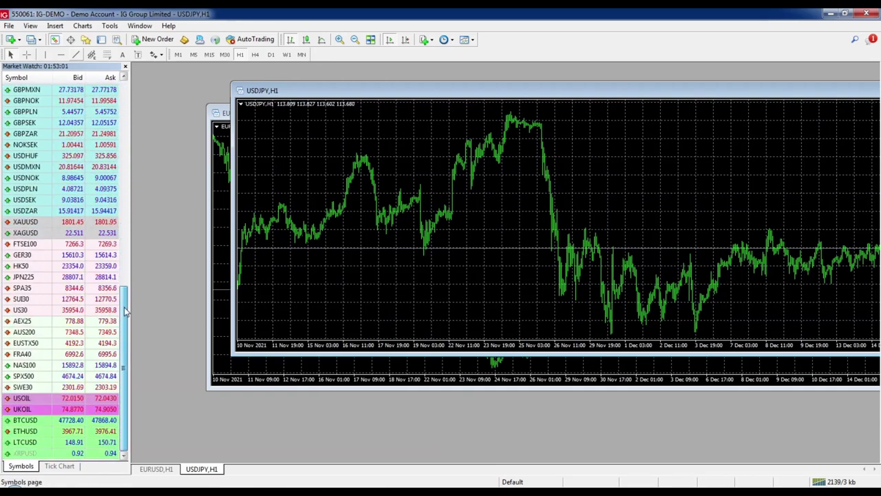
scroll(125, 311, up, 2)
scroll(125, 317, down, 2)
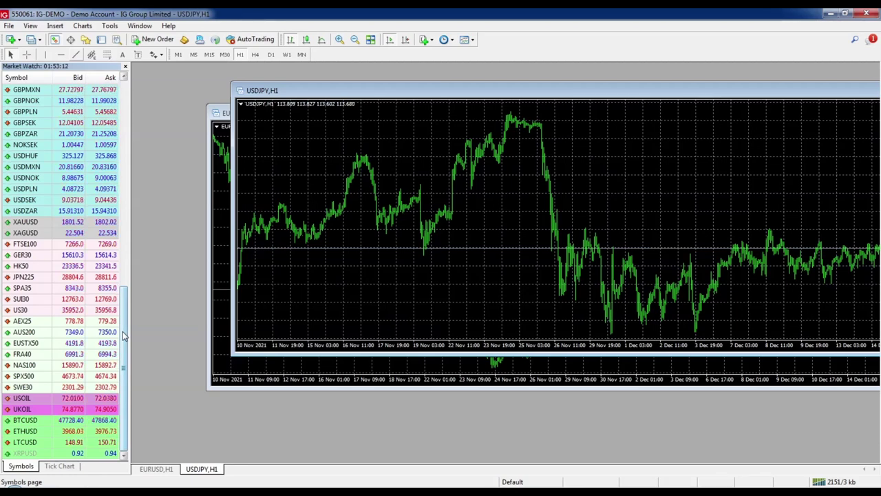
drag(124, 344, 123, 124)
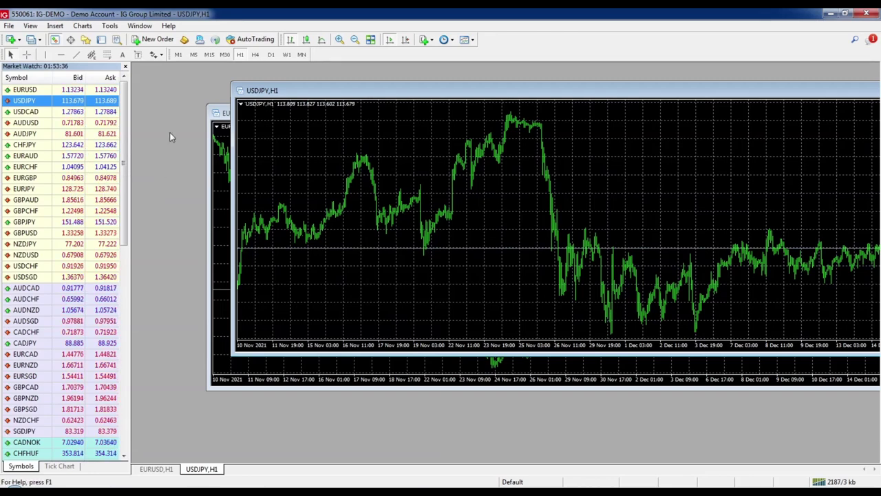
scroll(138, 131, down, 1)
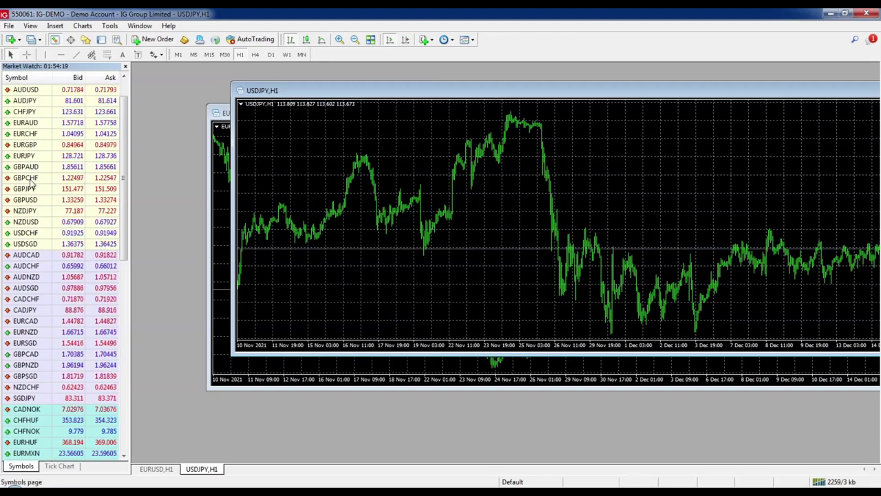
mouse_move(126, 255)
mouse_down()
mouse_move(126, 274)
mouse_move(126, 243)
mouse_up()
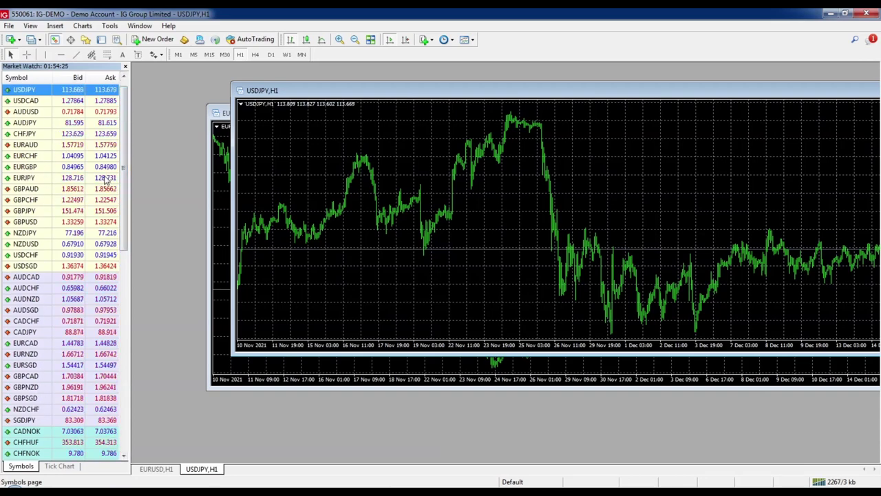
mouse_move(126, 174)
mouse_down()
mouse_move(126, 319)
mouse_move(126, 172)
mouse_up()
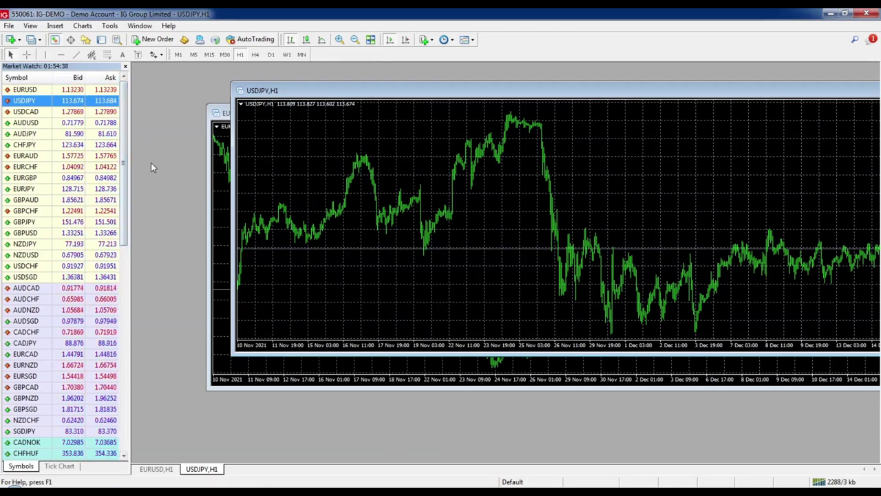
Open AUDUSD, AUDJPY, CHFJPY and EURAUD charts from the Market Watch list, and replace the EURAUD chart's symbol with EURGBP.
drag(27, 123, 152, 170)
drag(28, 133, 148, 210)
click(21, 145)
drag(36, 157, 64, 173)
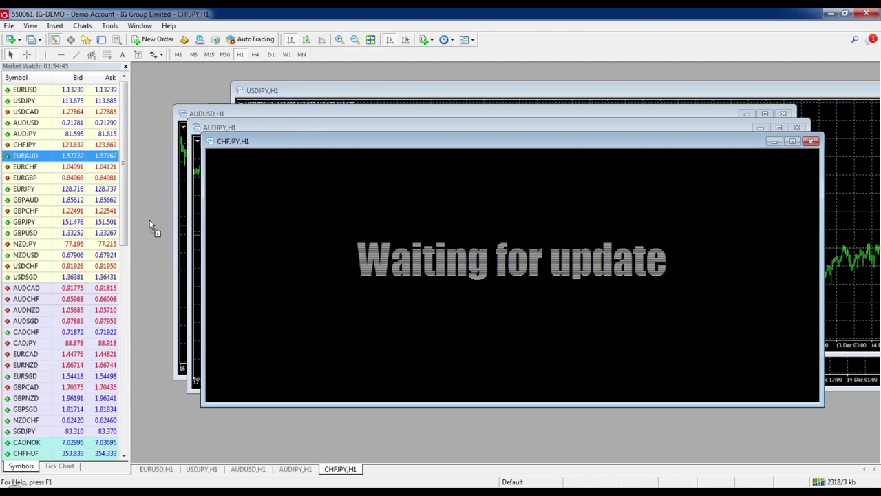
drag(150, 221, 149, 220)
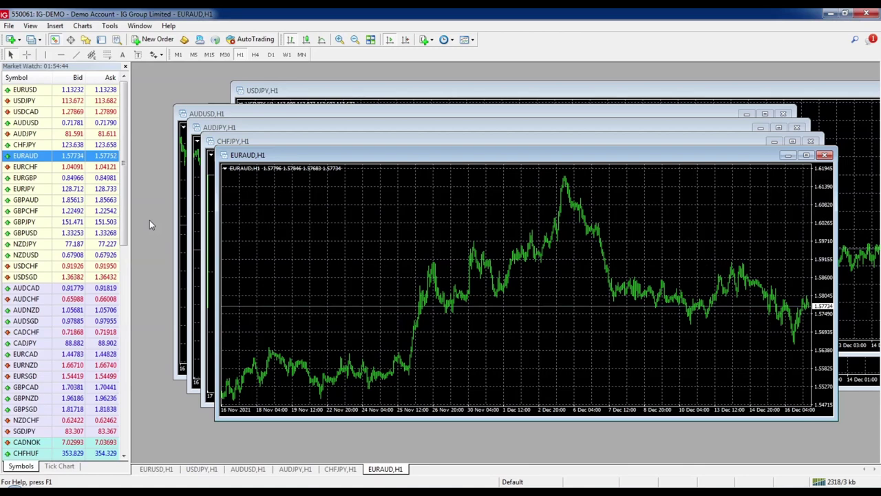
click(35, 178)
drag(35, 181, 301, 215)
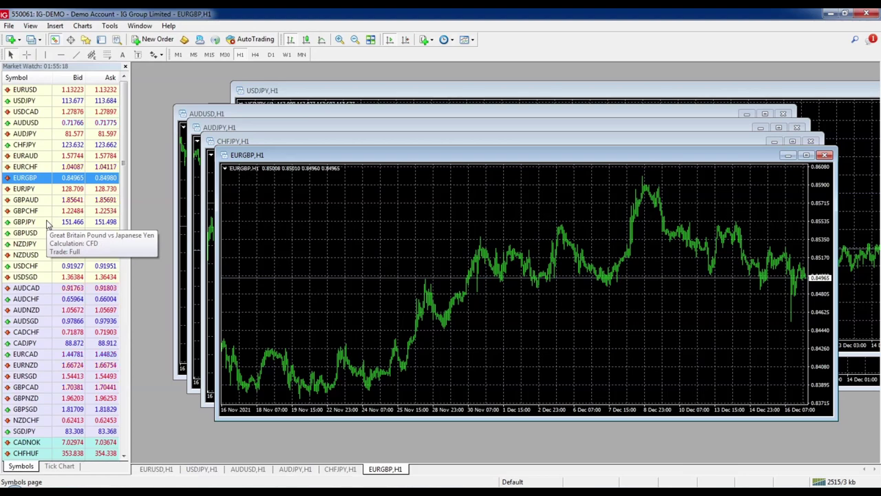
Show the spread column in Market Watch and widen the window to fit it.
right_click(56, 145)
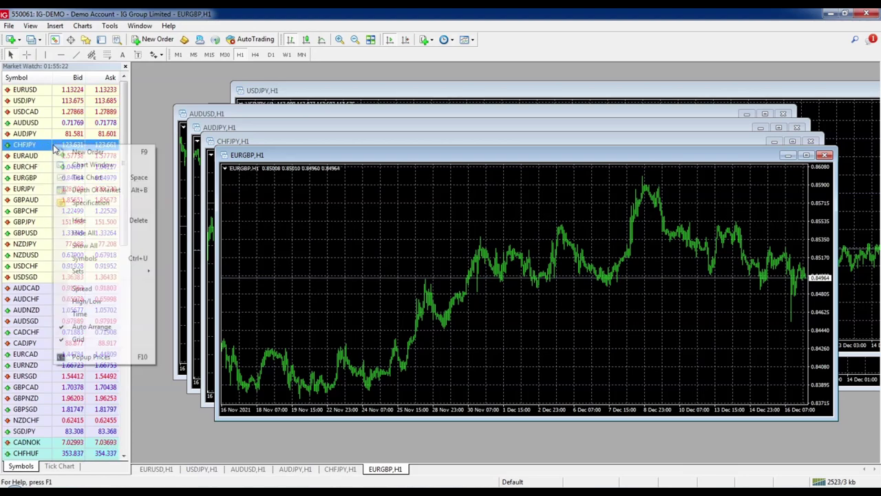
click(92, 292)
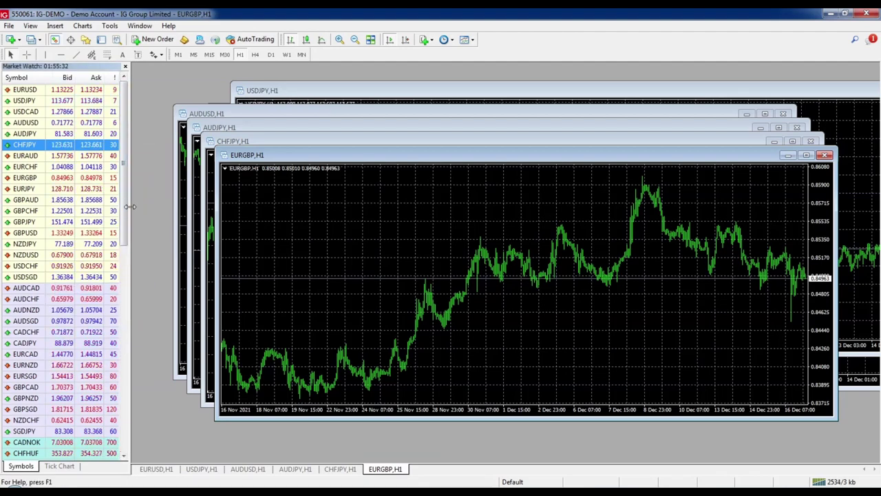
drag(130, 208, 146, 214)
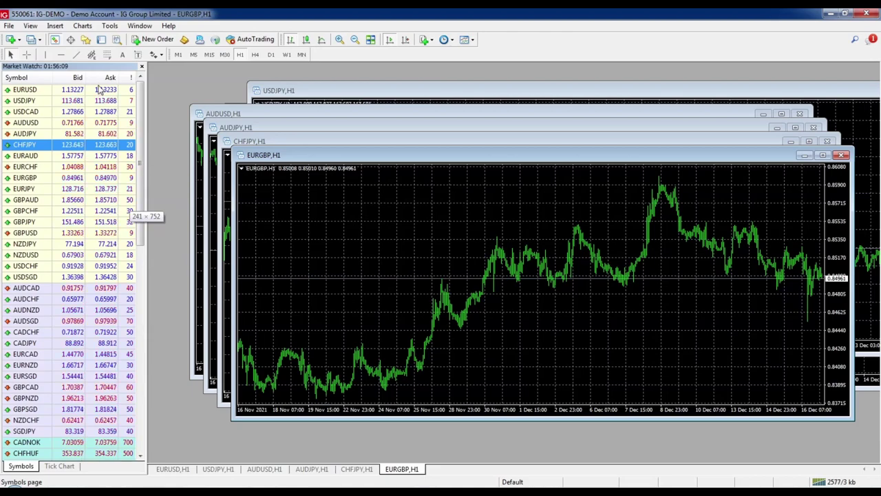
Hide the Market Watch window and maximize the EURGBP chart.
click(142, 67)
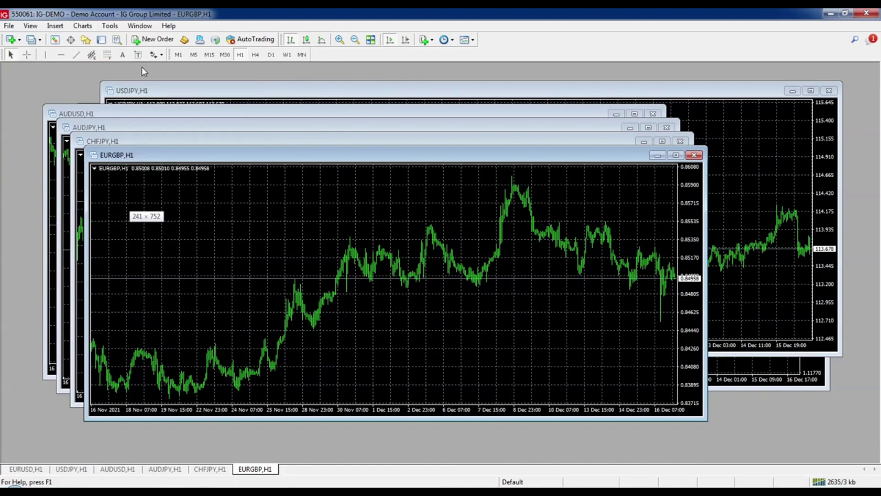
double_click(256, 469)
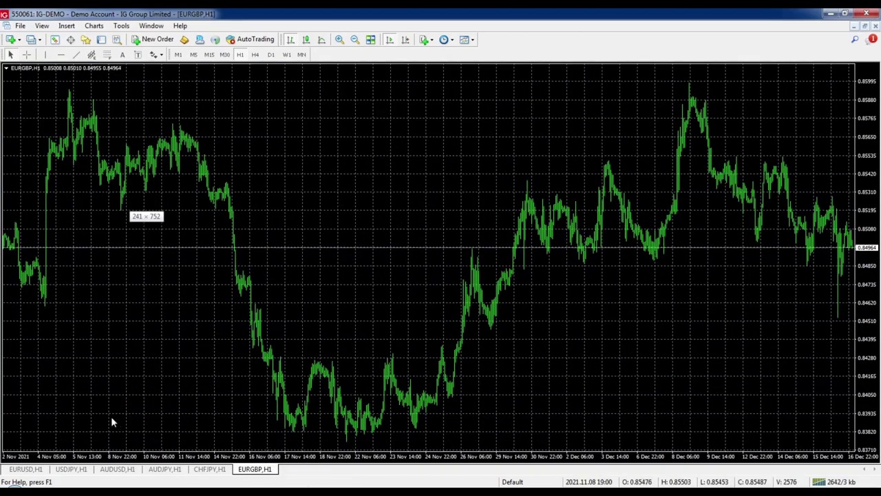
Reorder the open charts so that EURGBP comes directly after EURUSD.
click(204, 471)
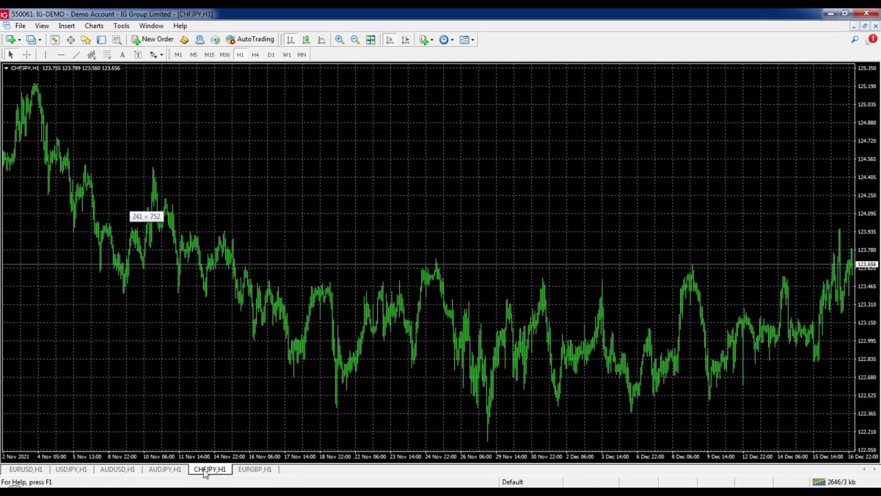
drag(283, 471, 290, 472)
drag(211, 469, 71, 469)
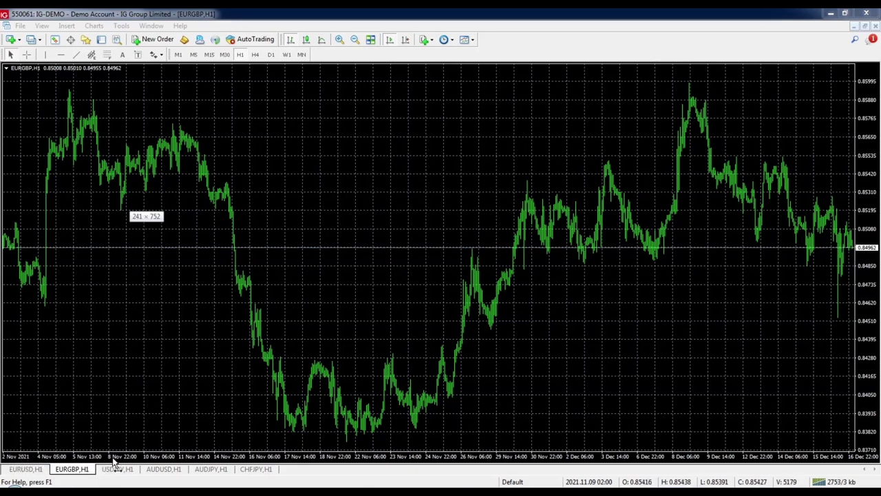
Change the EURGBP chart's symbol to EURJPY using the quick navigation entry on the chart.
double_click(28, 460)
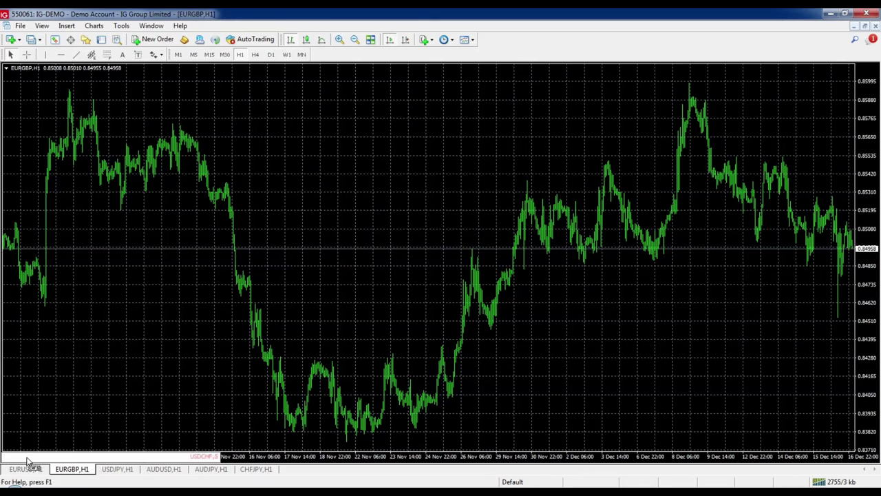
text(eurjpy)
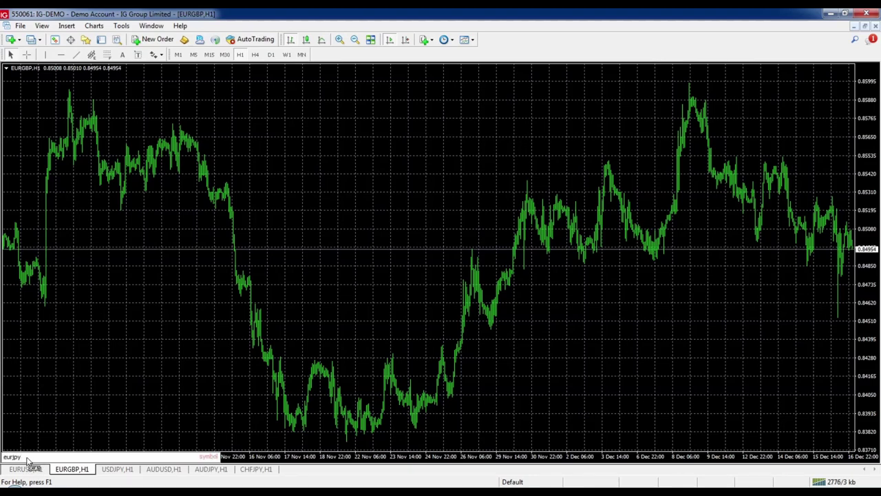
key(Return)
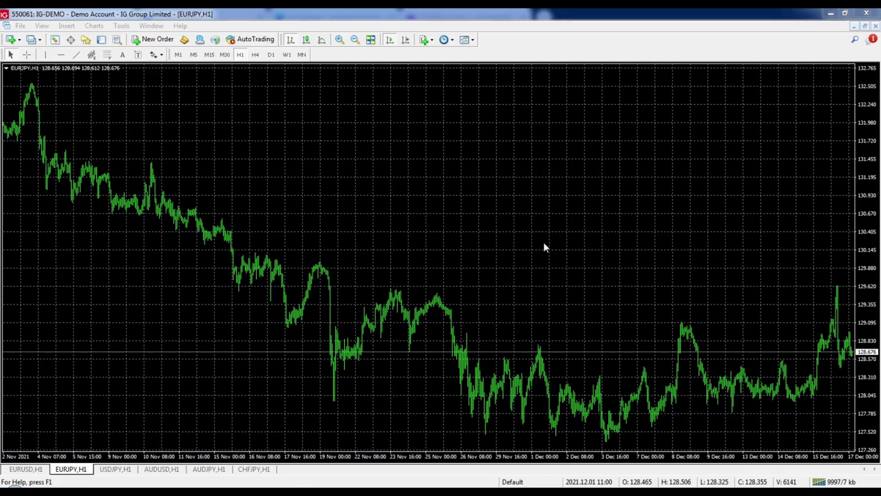
Zoom the EURJPY chart in and out to compare scales, leaving it one level closer.
click(340, 41)
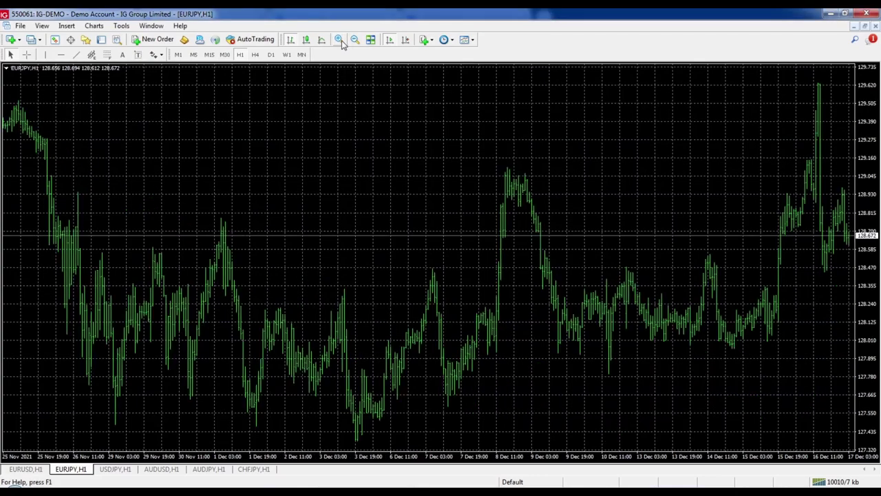
click(340, 42)
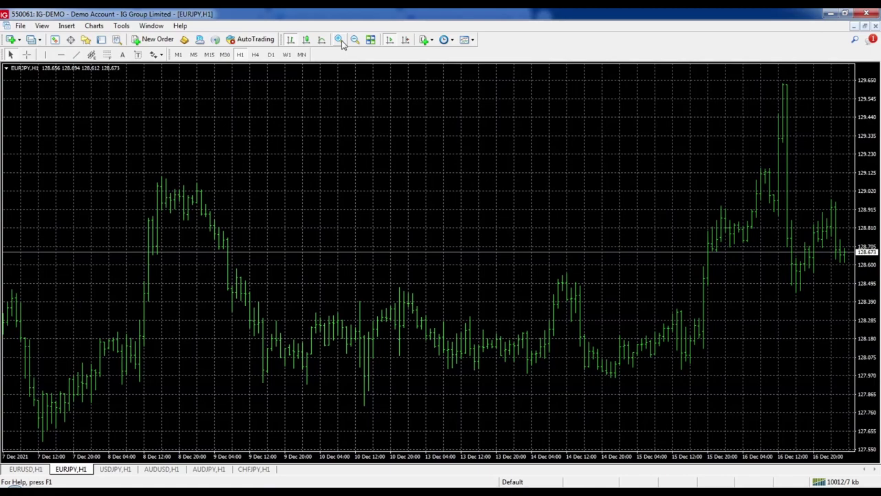
click(355, 40)
click(354, 40)
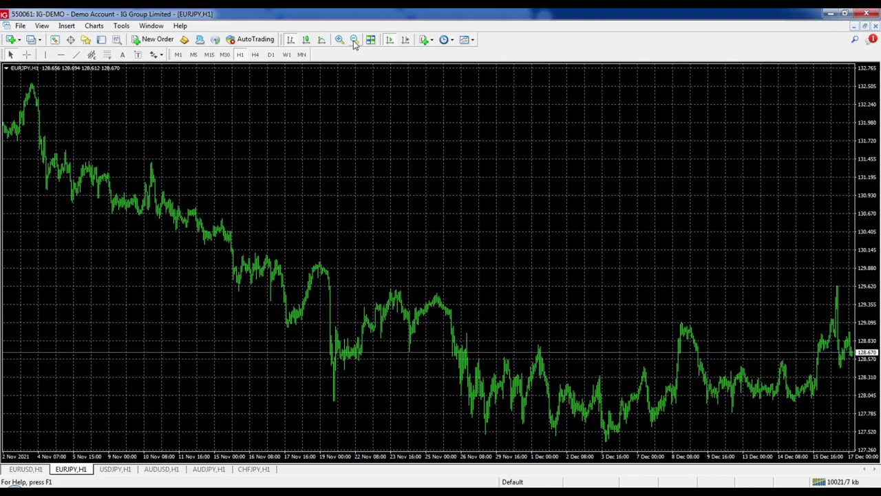
click(340, 39)
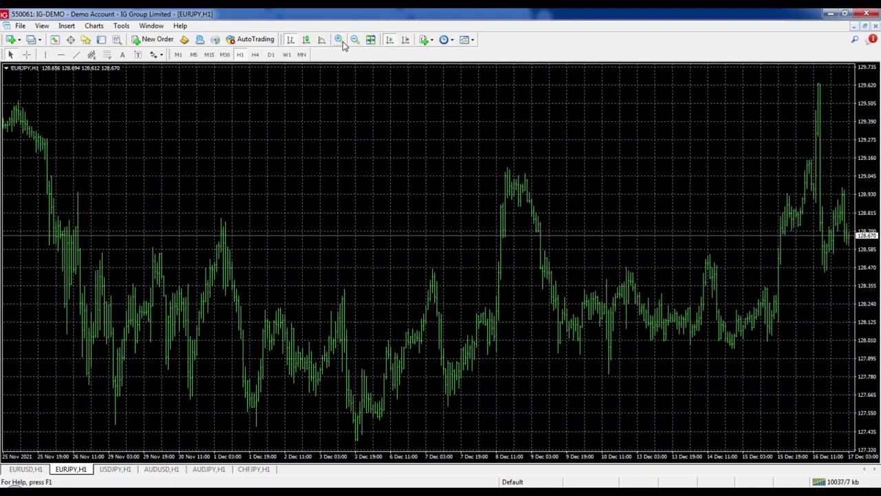
Zoom the EURJPY chart in one level and compare the candlestick and line styles, leaving it as candlesticks.
click(339, 39)
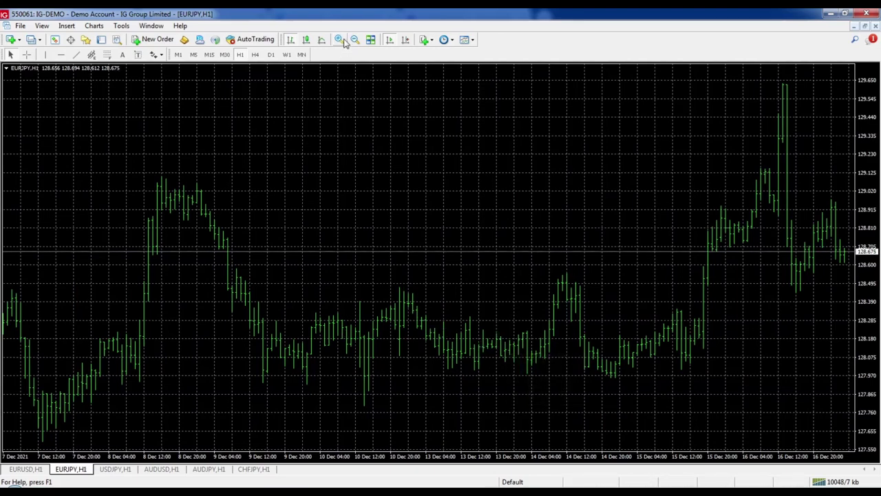
click(307, 40)
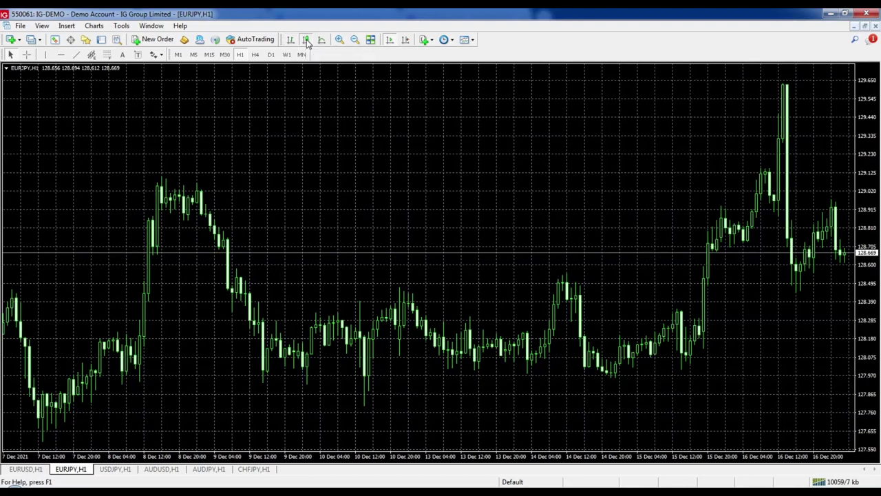
click(322, 40)
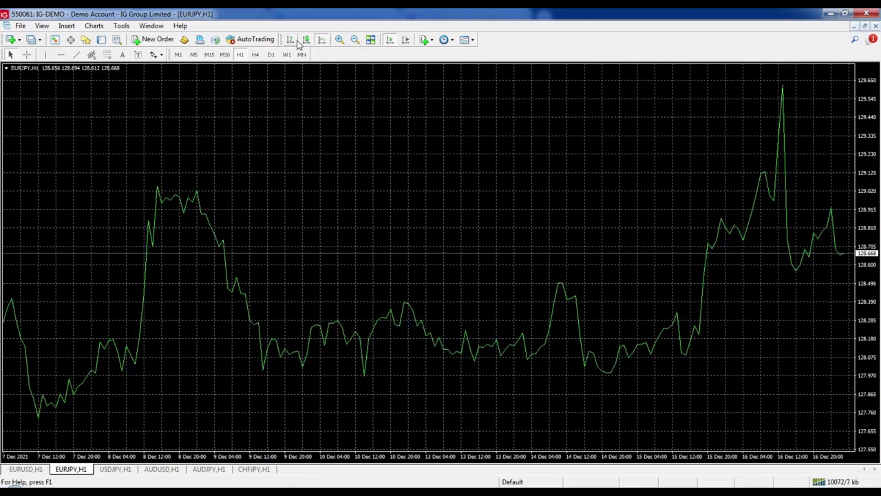
click(306, 40)
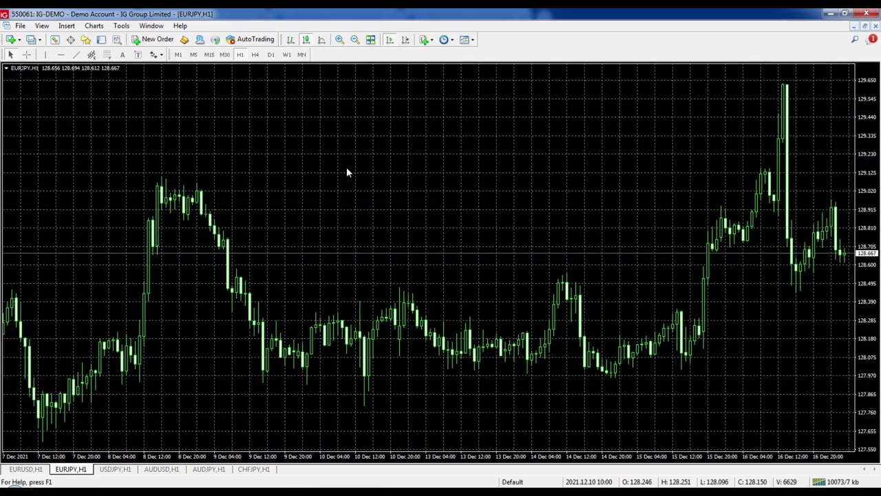
right_click(406, 165)
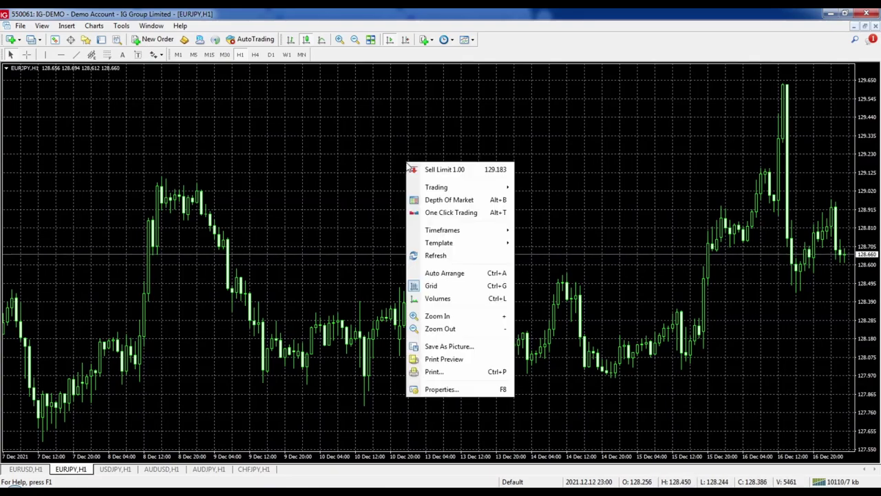
click(443, 389)
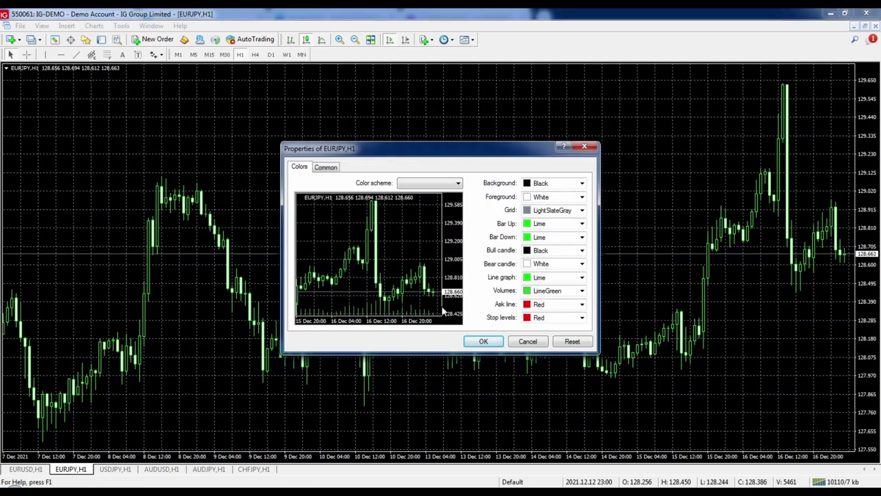
click(584, 146)
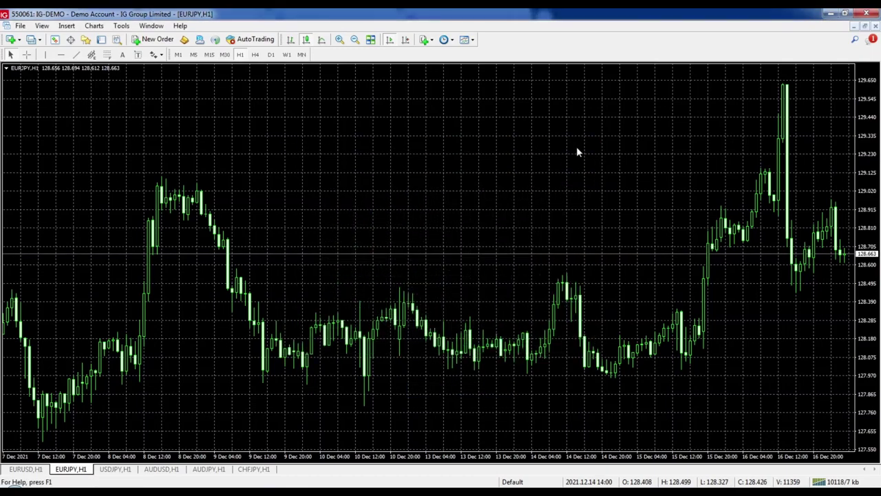
key(F8)
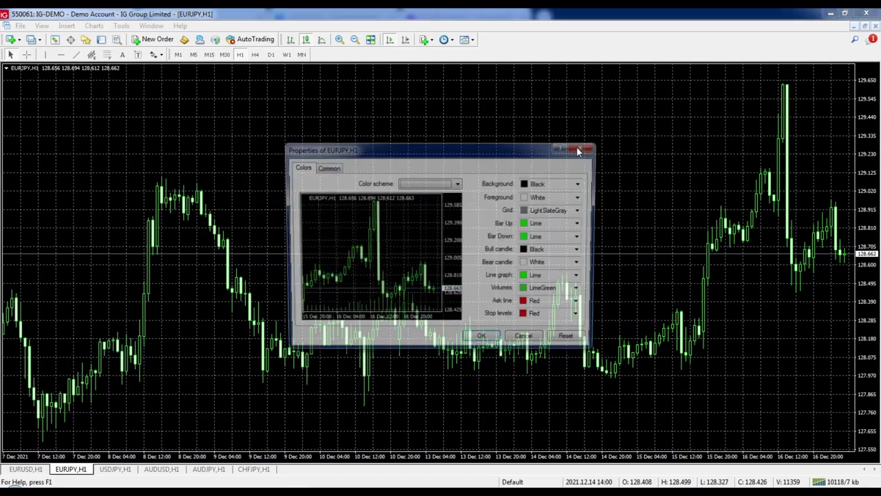
click(583, 147)
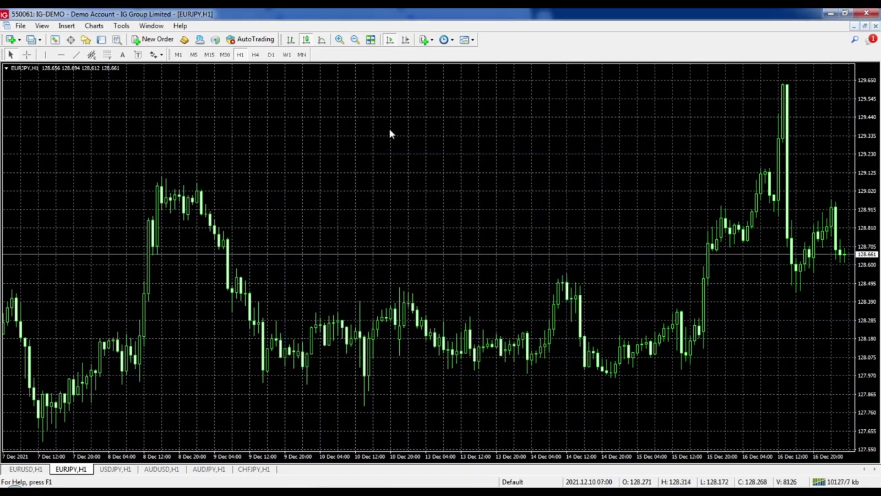
In the EURJPY chart's properties, set the background colour to White and the foreground colour to Black.
click(94, 27)
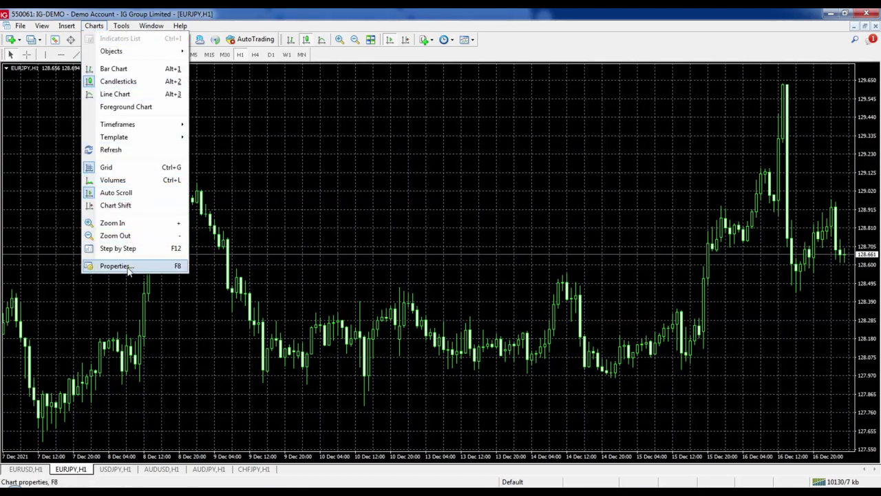
click(116, 265)
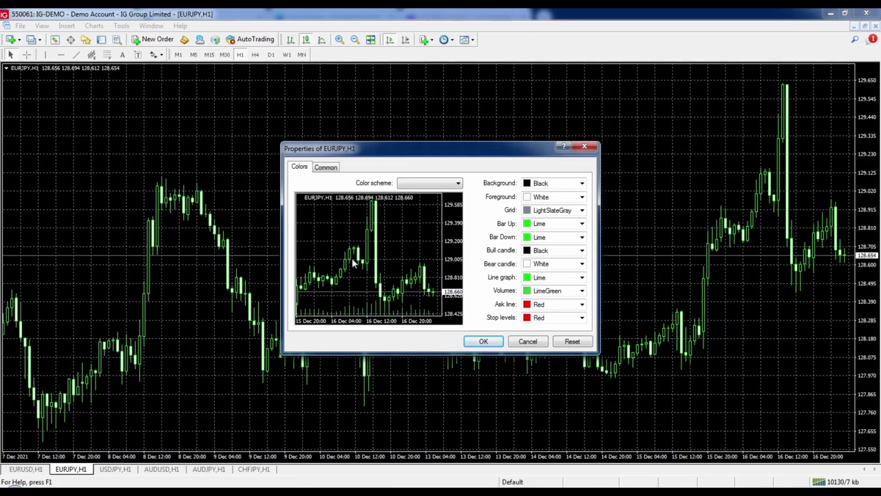
click(582, 183)
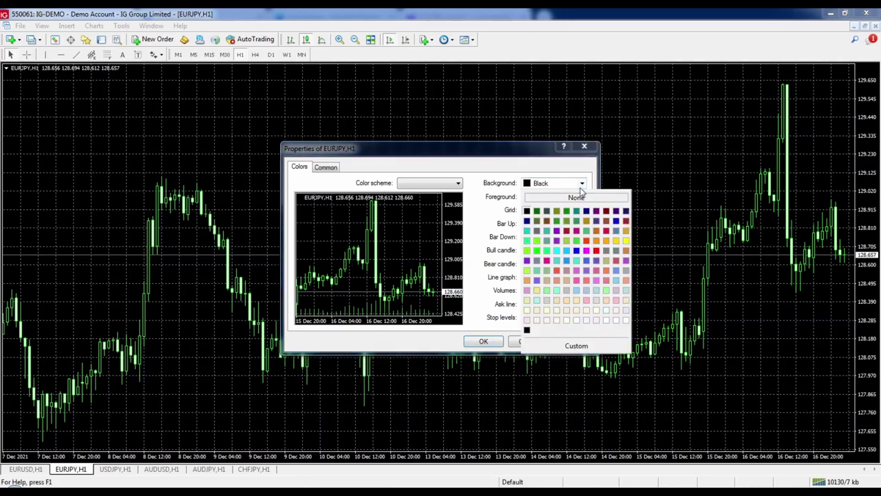
click(625, 322)
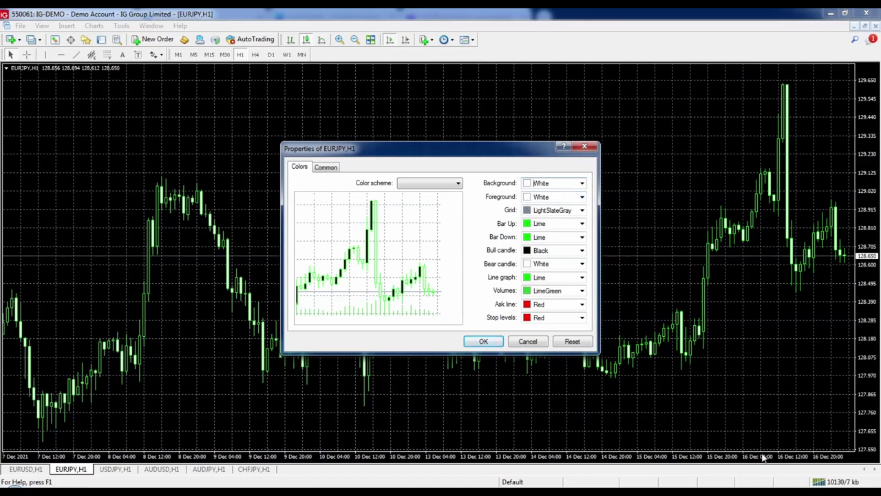
click(583, 199)
click(528, 227)
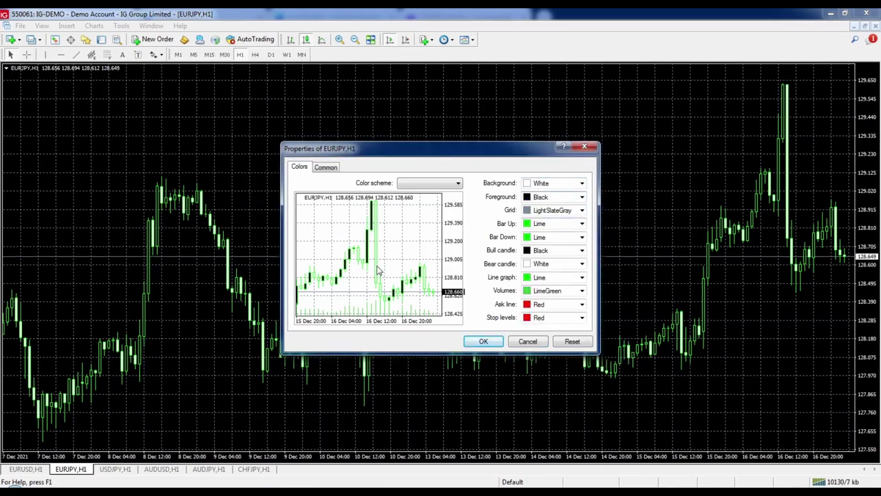
Set the chart's Bar Up colour to Blue and its Bar Down colour to Red.
click(581, 228)
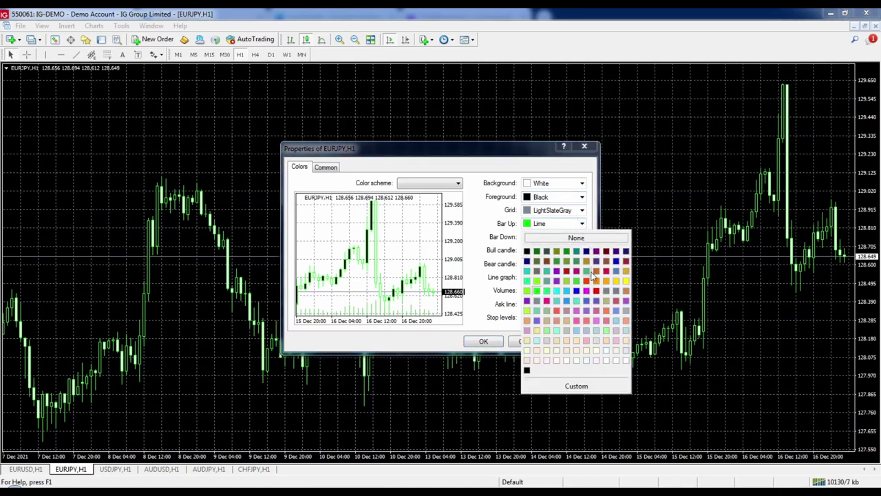
click(581, 295)
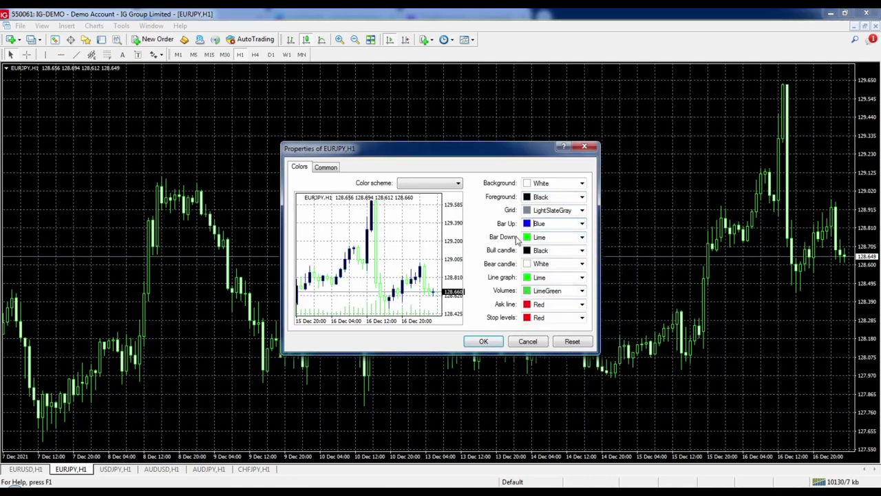
click(581, 237)
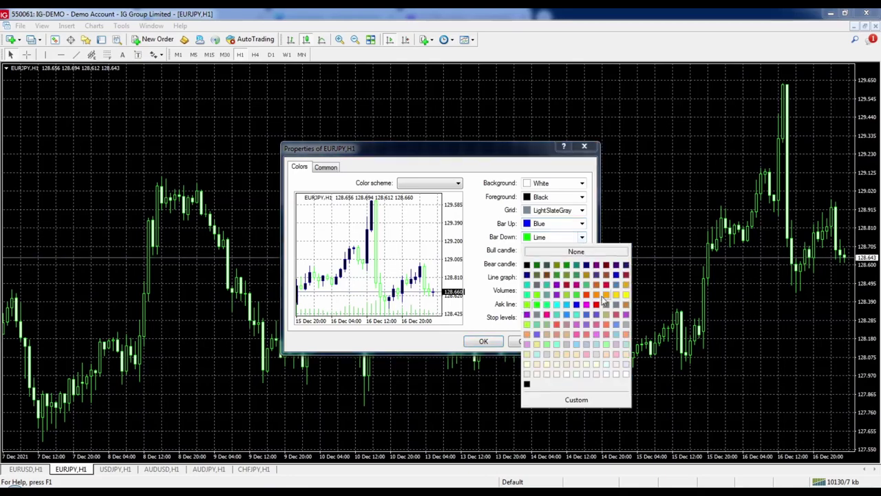
click(596, 304)
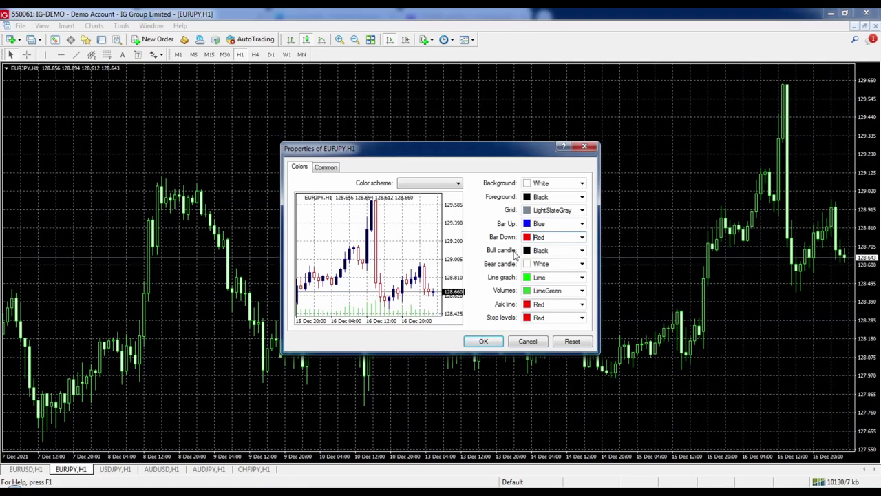
Set the Bull candle colour to Blue and the Bear candle colour to Red, and apply the new chart colours.
click(582, 251)
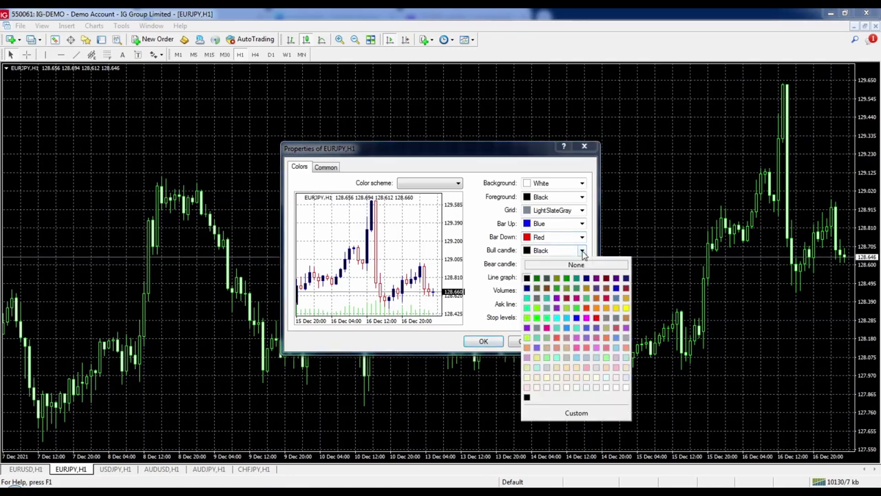
click(577, 318)
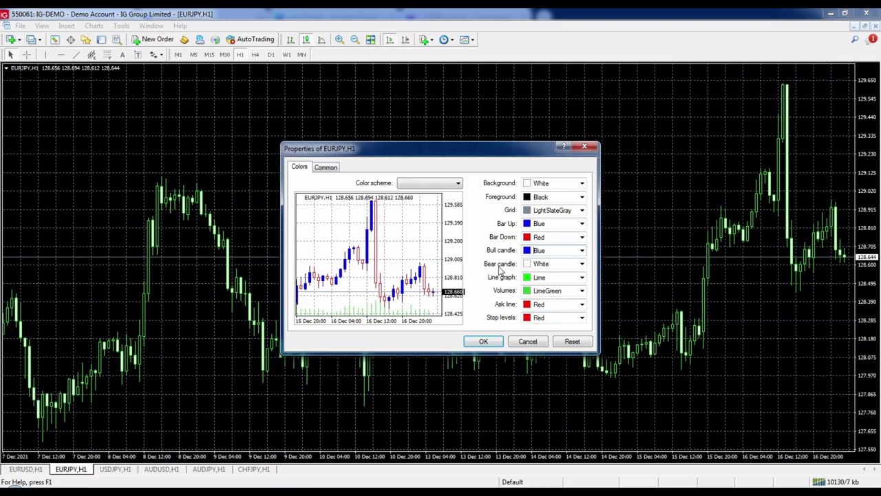
click(583, 265)
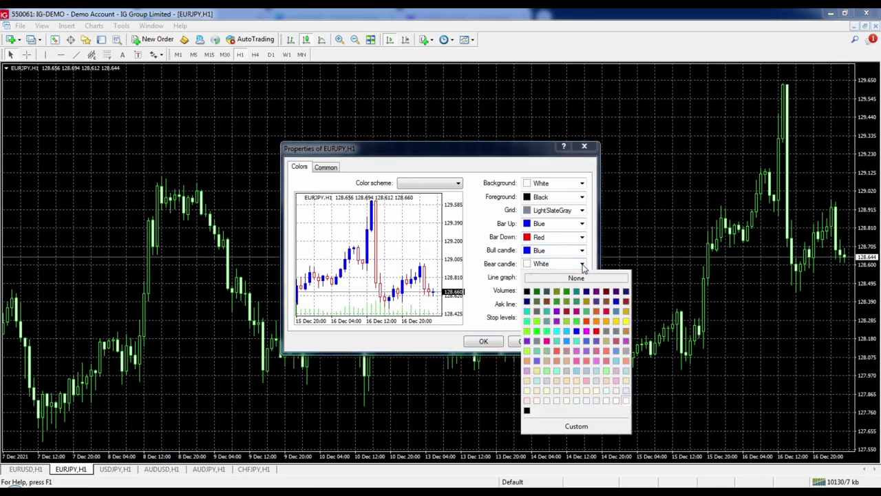
click(597, 332)
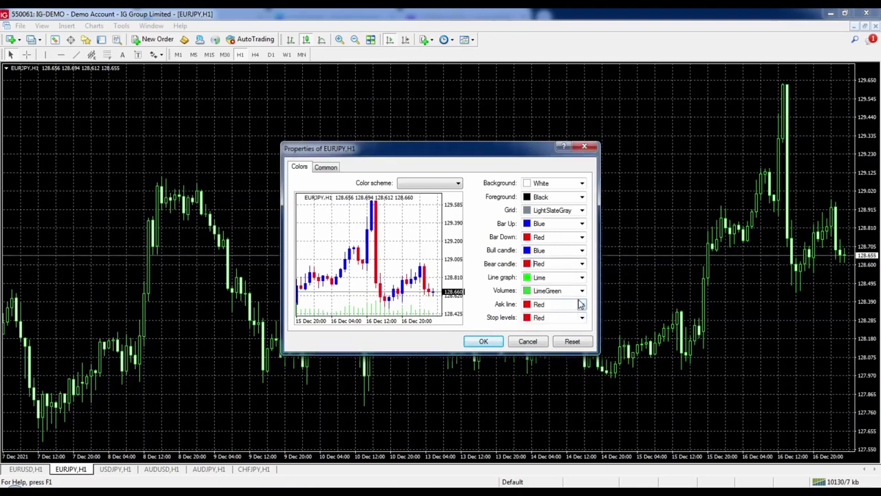
click(496, 342)
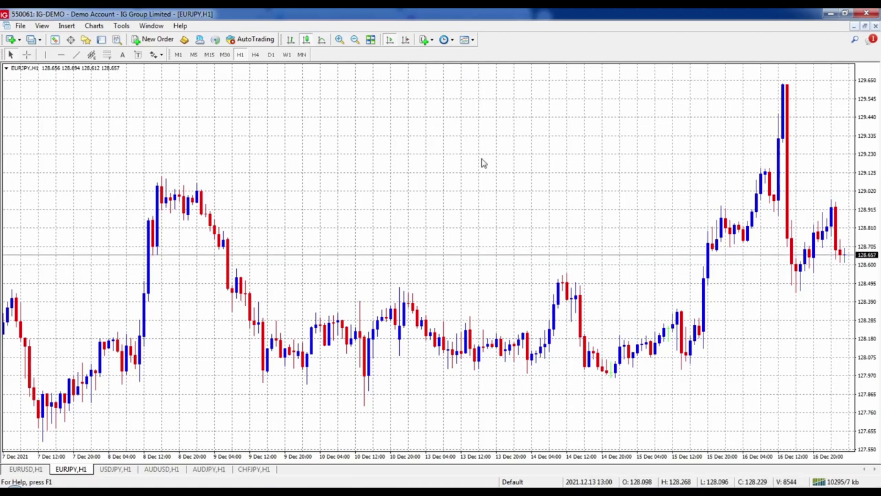
Hide the grid on the EURJPY chart through its common chart properties.
right_click(390, 143)
click(420, 368)
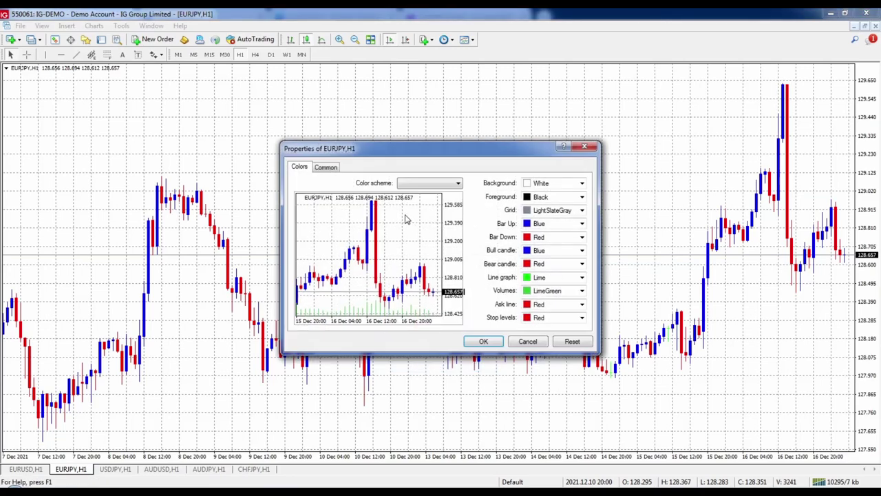
click(328, 167)
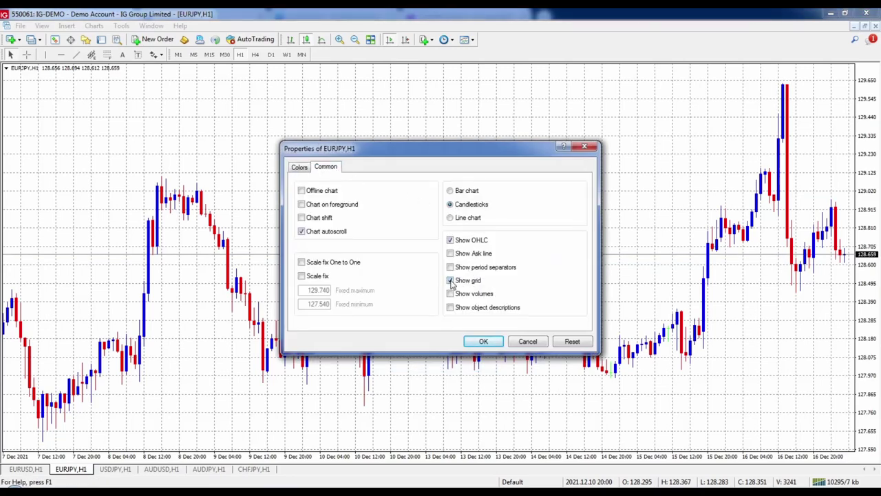
click(483, 343)
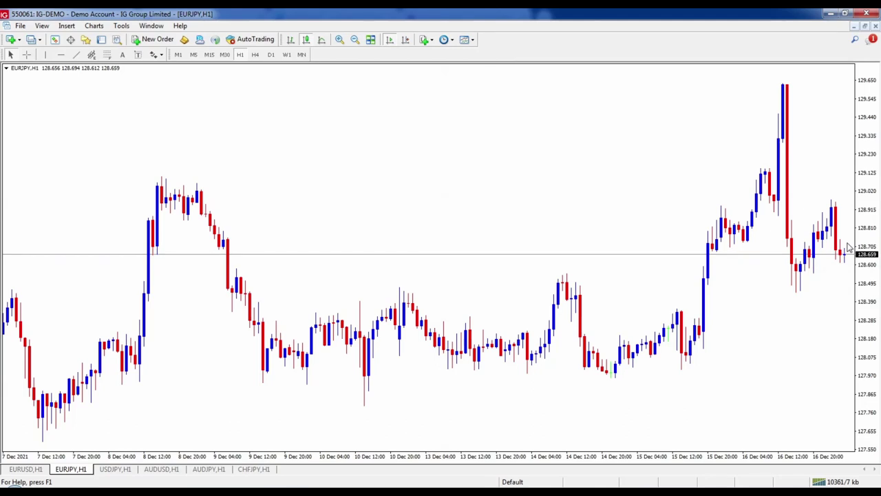
Turn on chart shift for EURJPY and try a wide margin, finally leaving a smaller gap after the latest candle.
click(406, 39)
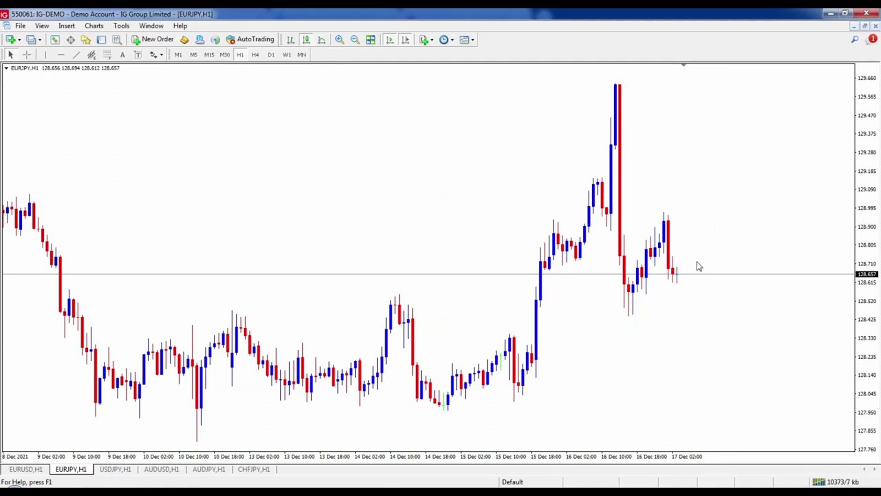
mouse_move(685, 66)
mouse_down()
mouse_move(464, 89)
mouse_move(476, 95)
mouse_move(450, 103)
mouse_move(460, 110)
mouse_up()
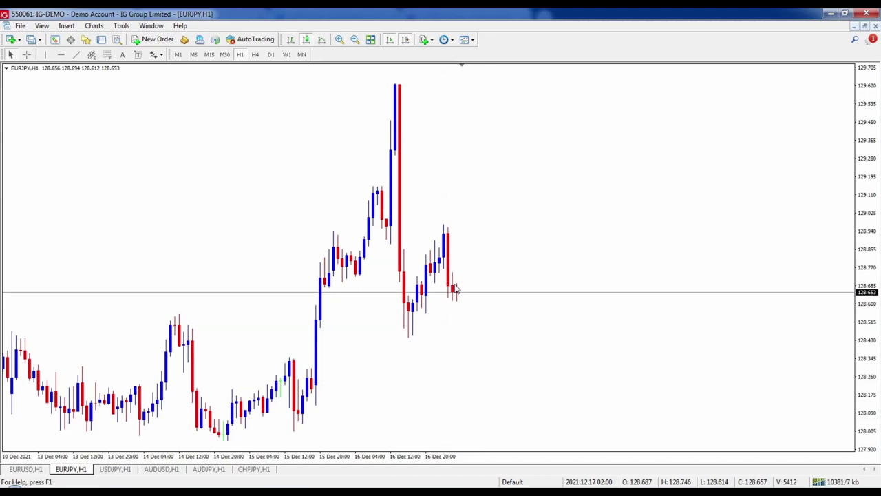
click(406, 39)
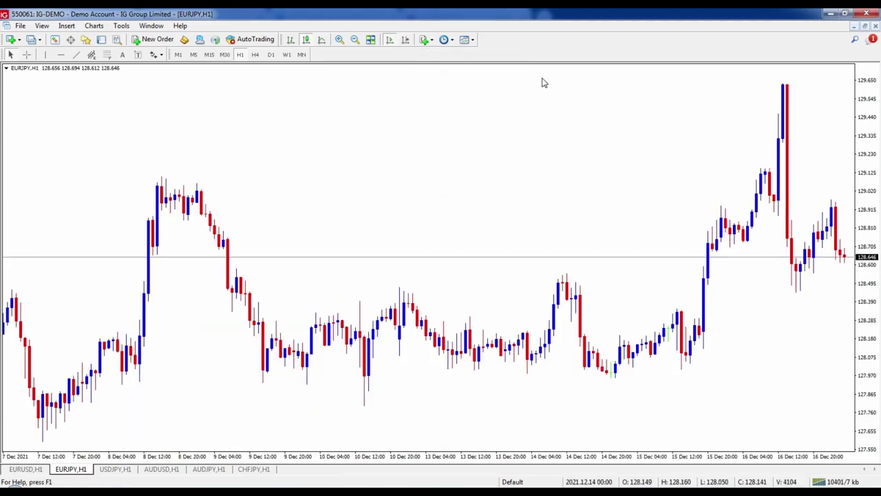
click(407, 40)
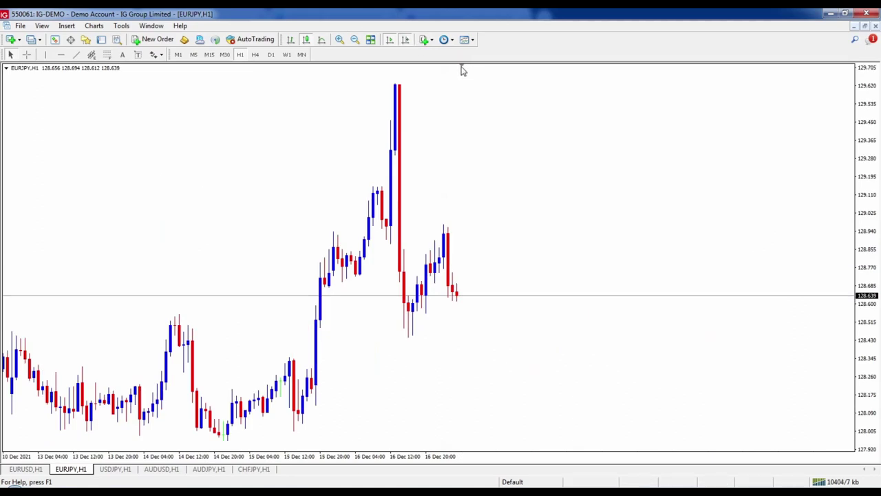
drag(463, 69, 723, 76)
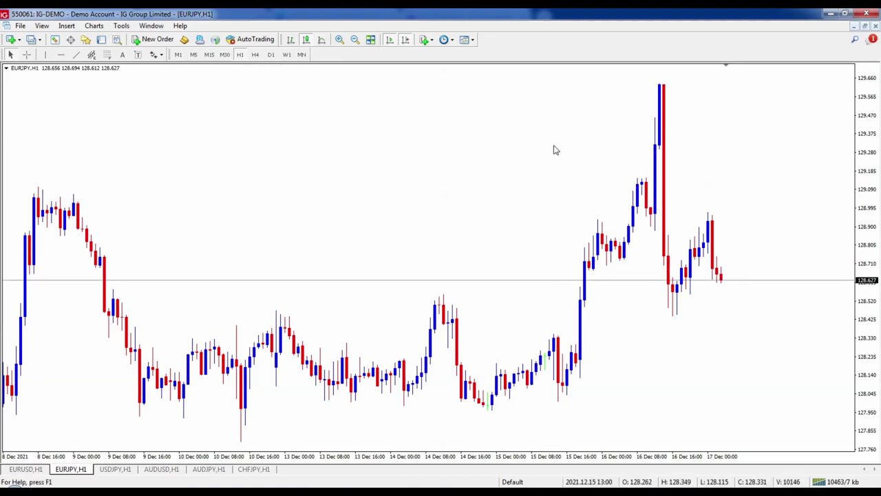
Compare EURJPY on the H4, D1 and M5 timeframes, and return it to H1 with auto scroll turned off.
click(255, 55)
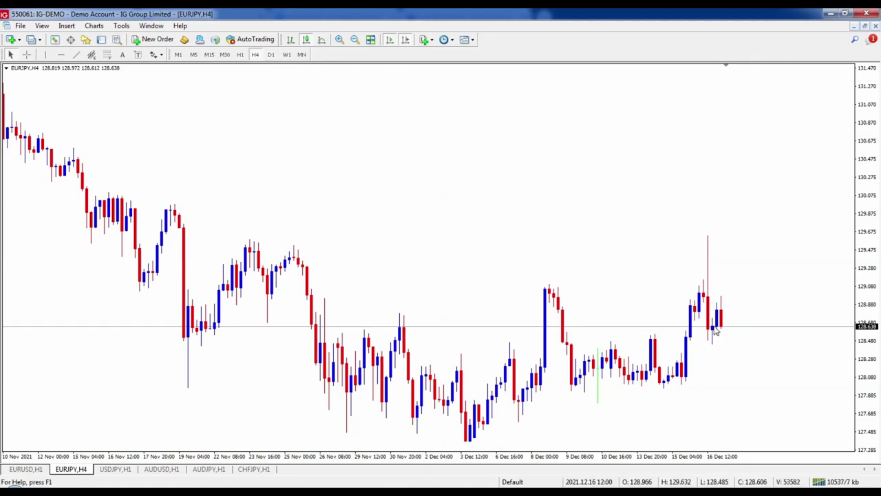
click(271, 55)
click(194, 55)
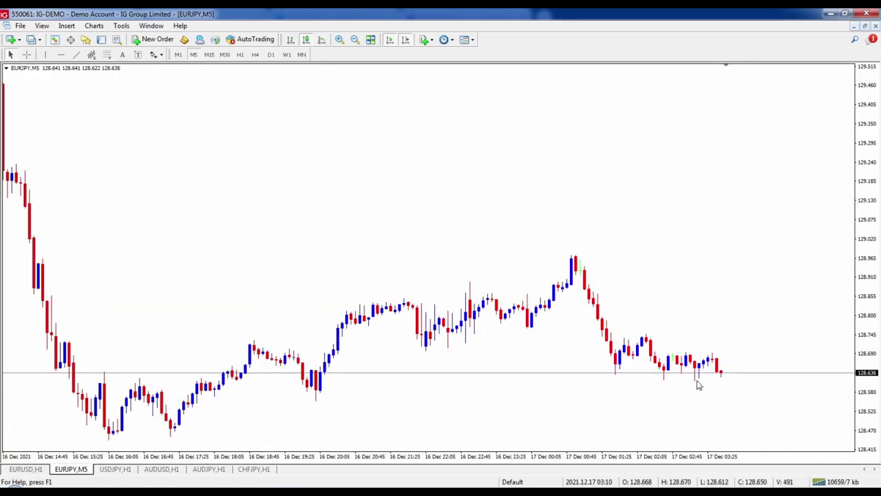
click(255, 55)
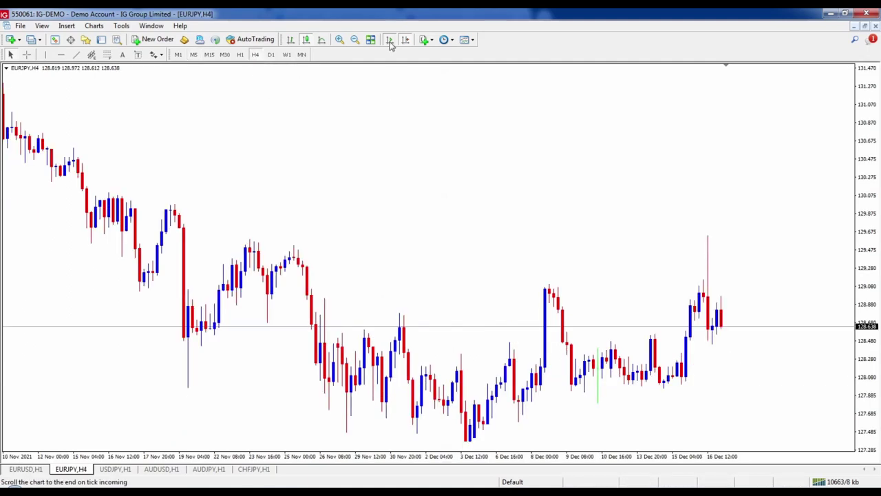
click(240, 55)
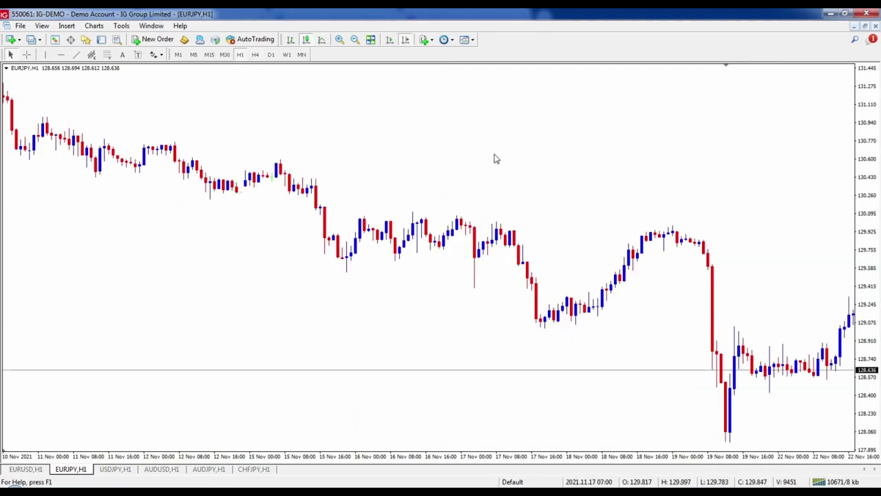
Move the EURJPY H1 chart forward to its latest candle and turn chart shift off.
scroll(658, 190, down, 10)
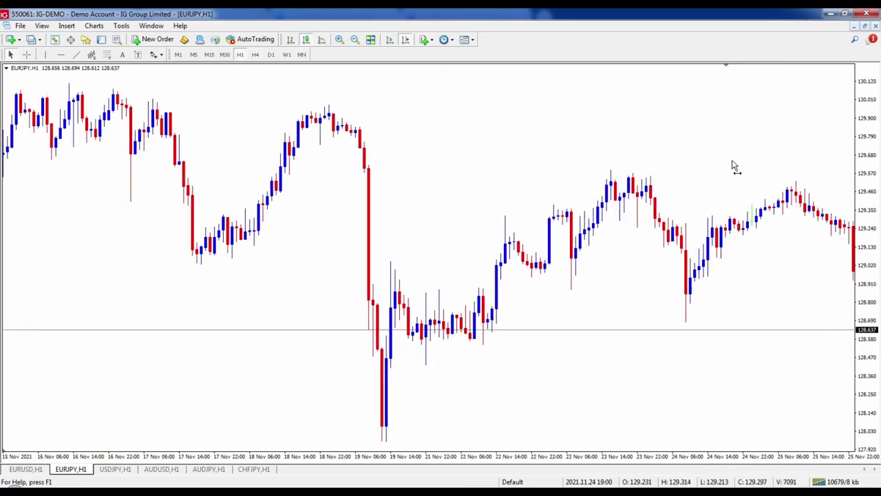
scroll(627, 180, down, 10)
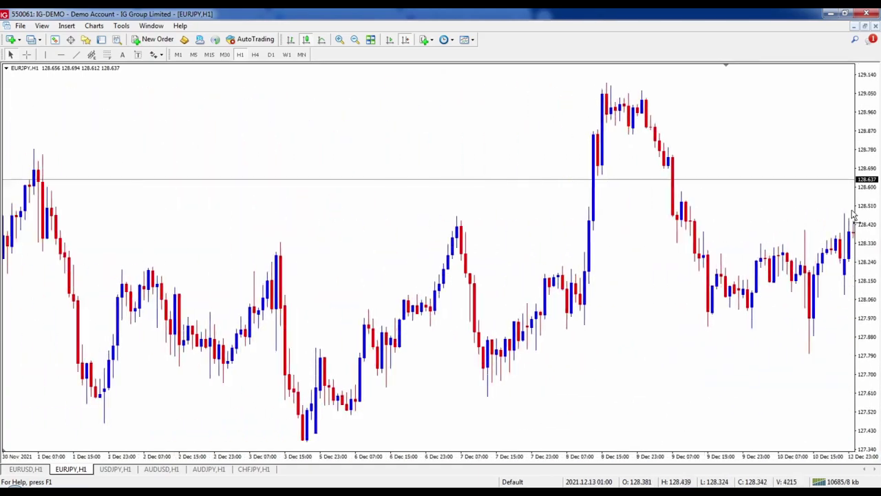
click(406, 40)
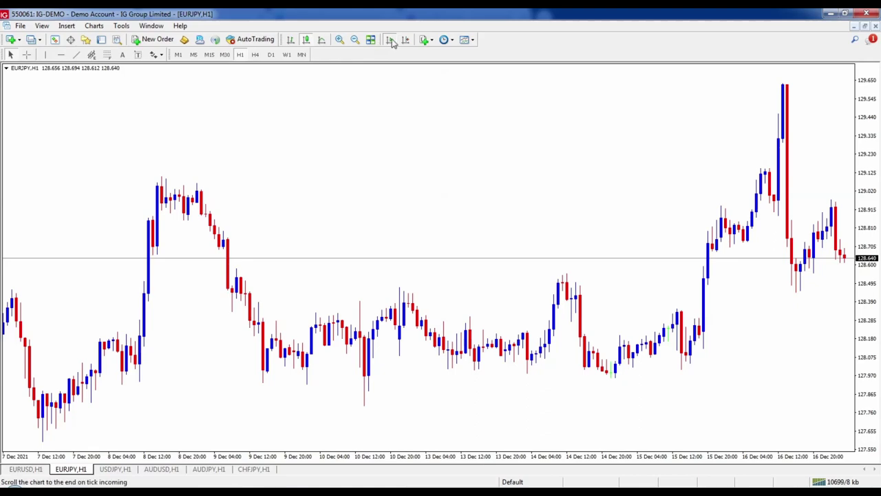
Examine the older EURJPY H1 candles back to mid-November 2021 with auto scroll off.
drag(306, 155, 580, 177)
drag(284, 153, 507, 177)
drag(256, 222, 502, 240)
drag(345, 234, 532, 243)
drag(241, 195, 447, 212)
drag(207, 190, 445, 201)
drag(269, 206, 428, 201)
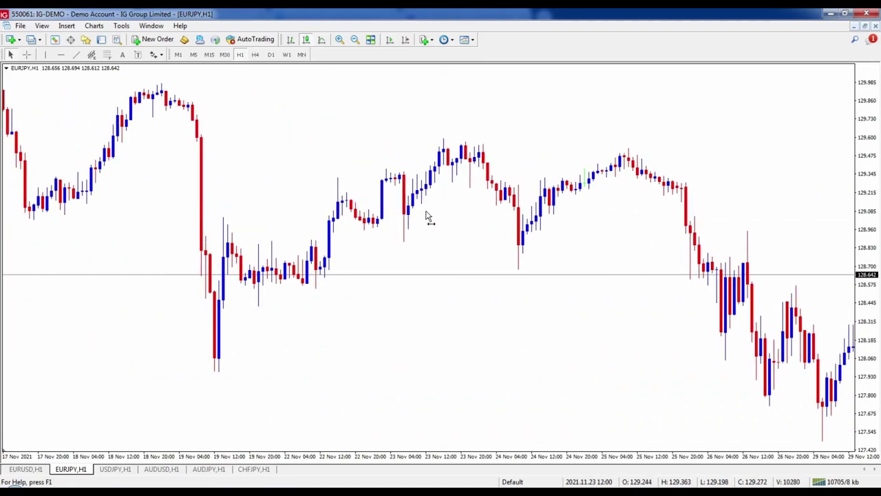
drag(153, 194, 288, 208)
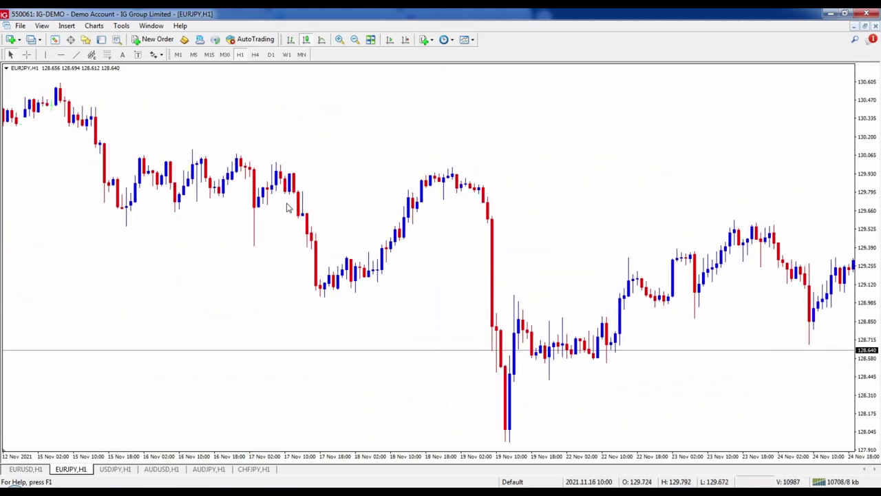
Turn on auto scroll and chart shift for EURJPY, trying to pan back into older candles with each setting.
click(390, 40)
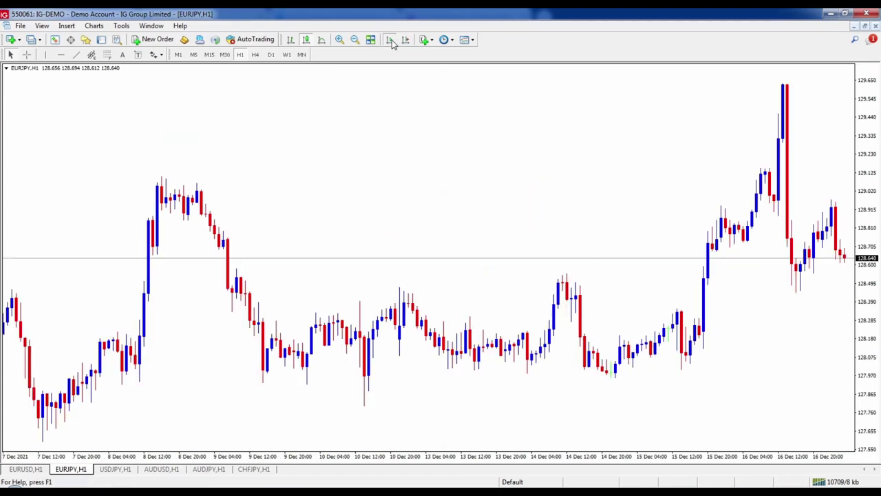
drag(110, 138, 403, 146)
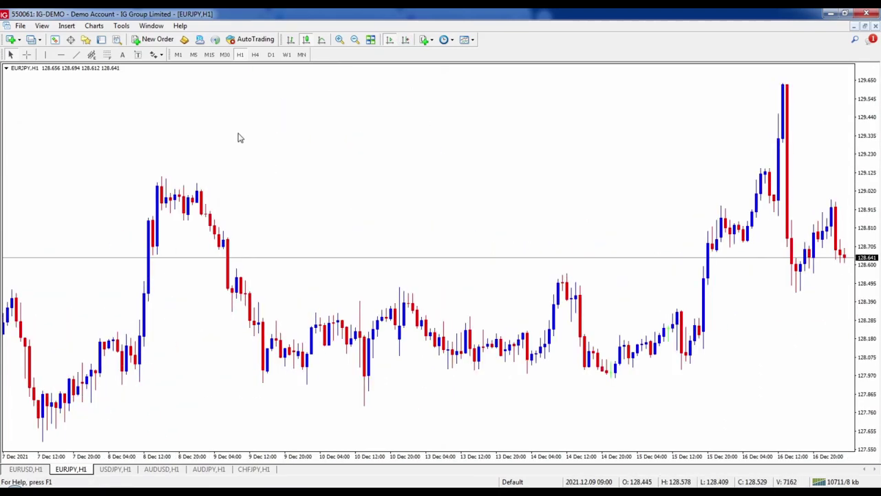
click(406, 40)
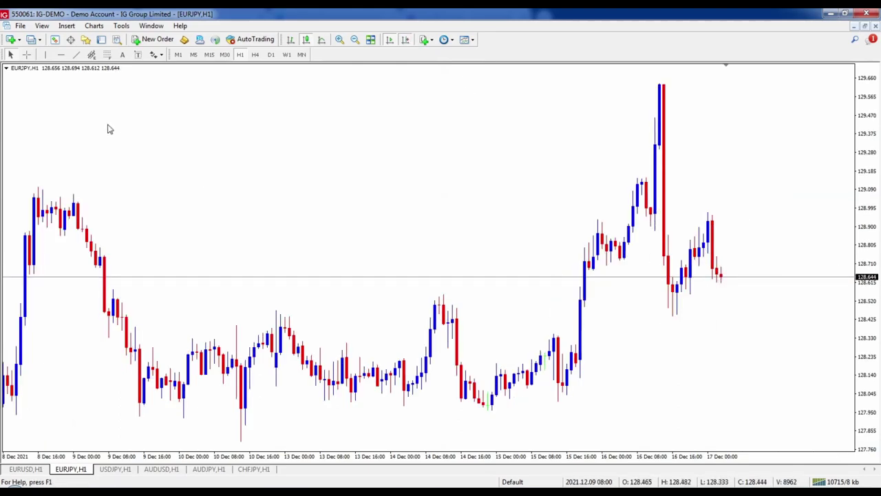
drag(108, 128, 587, 166)
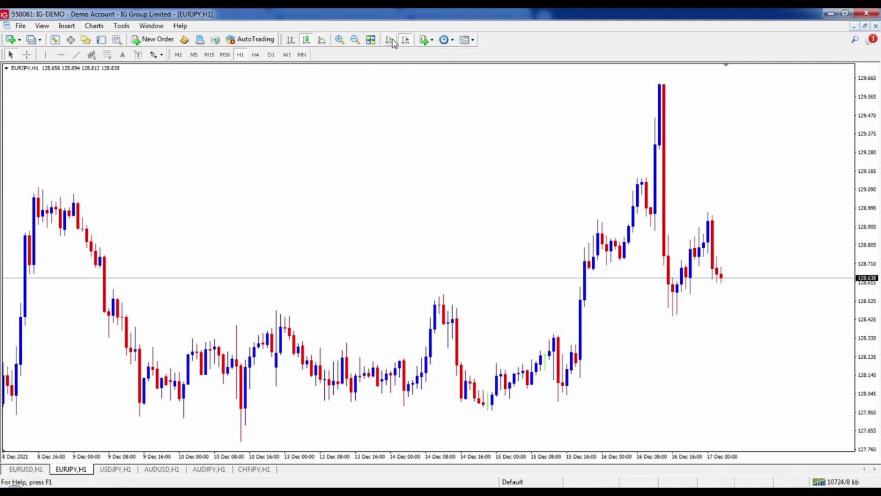
With auto scroll off, look back at the early December H1 candles, and switch EURJPY to the H4 timeframe.
scroll(488, 156, down, 5)
scroll(423, 140, down, 4)
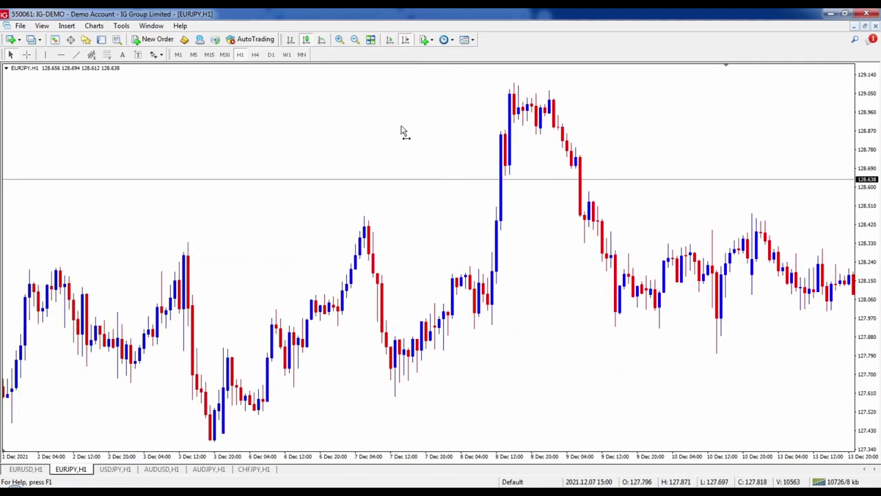
scroll(291, 123, down, 1)
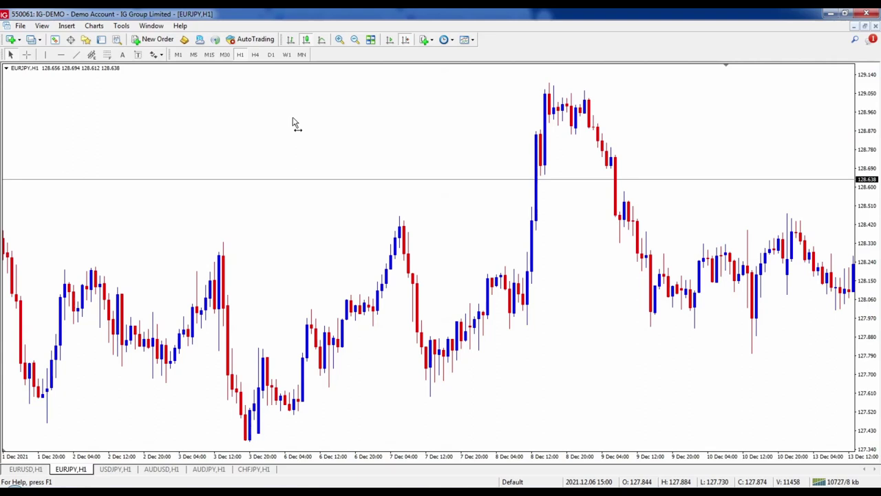
click(255, 55)
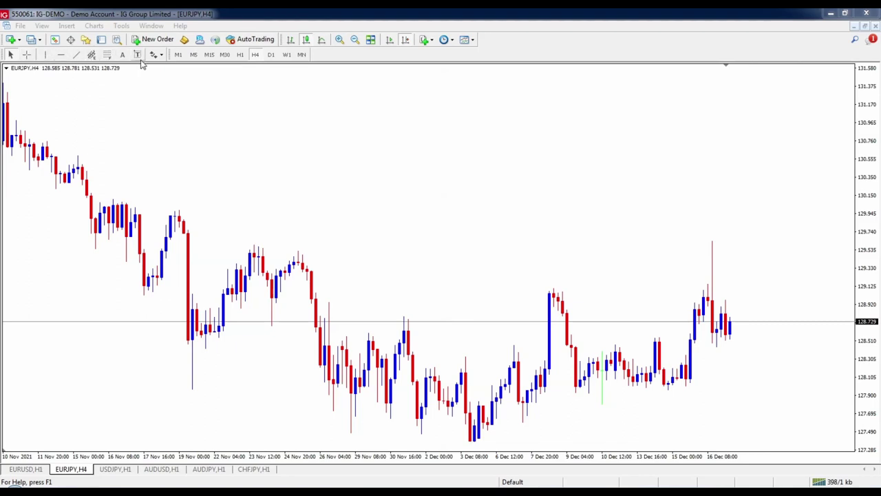
Customize the Line Studies toolbar by removing the Equidistant Channel tool from its selected tools.
right_click(84, 56)
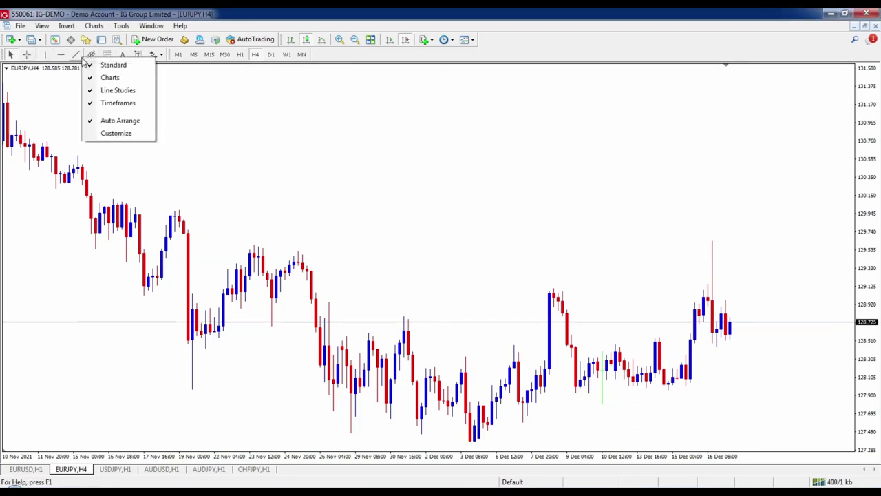
click(114, 136)
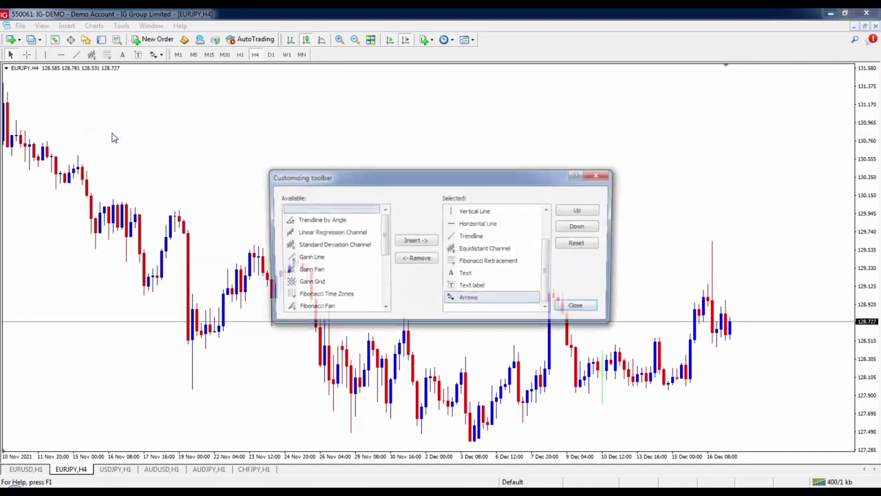
drag(447, 179, 444, 120)
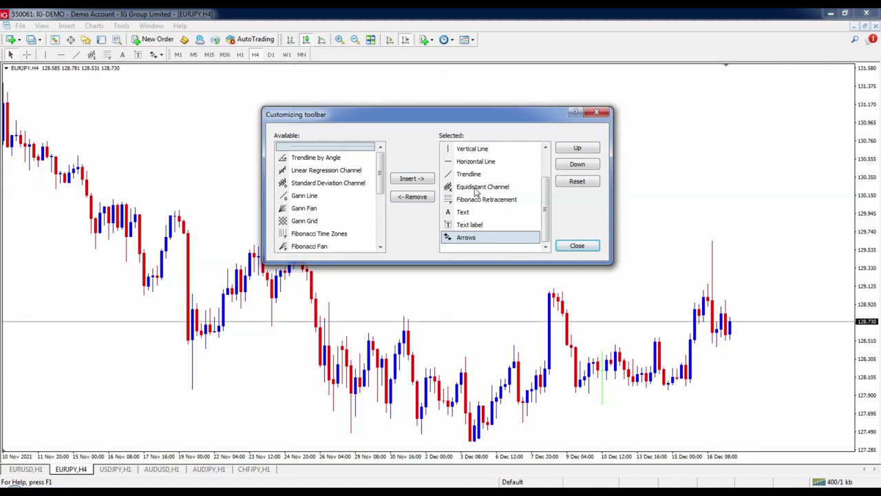
click(475, 190)
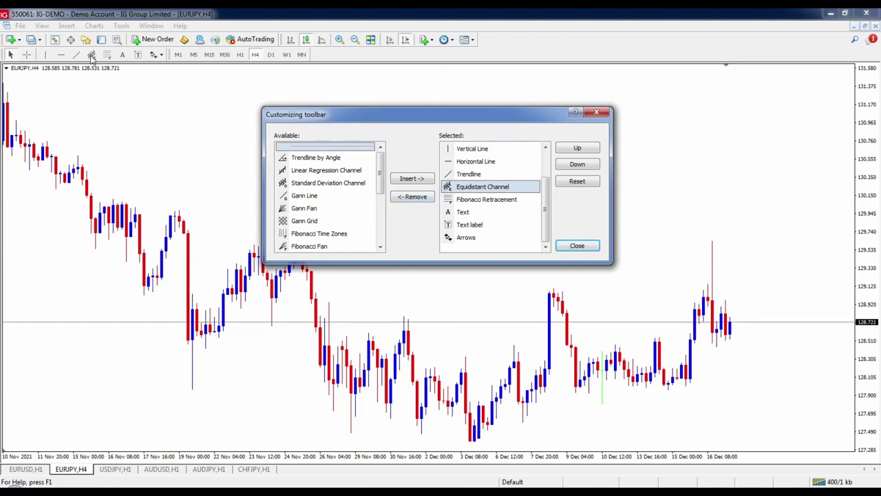
click(413, 198)
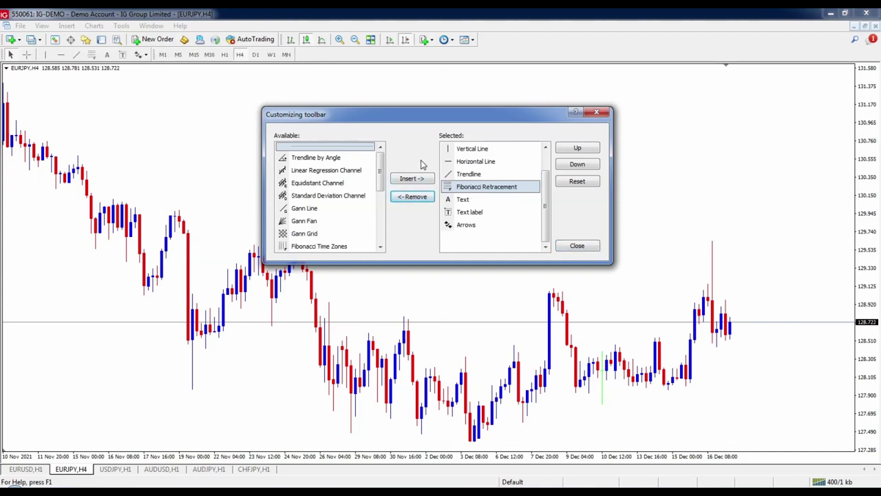
Add the Rectangle tool to the Line Studies toolbar between Trendline and Fibonacci Retracement, and close the customization.
drag(379, 181, 386, 228)
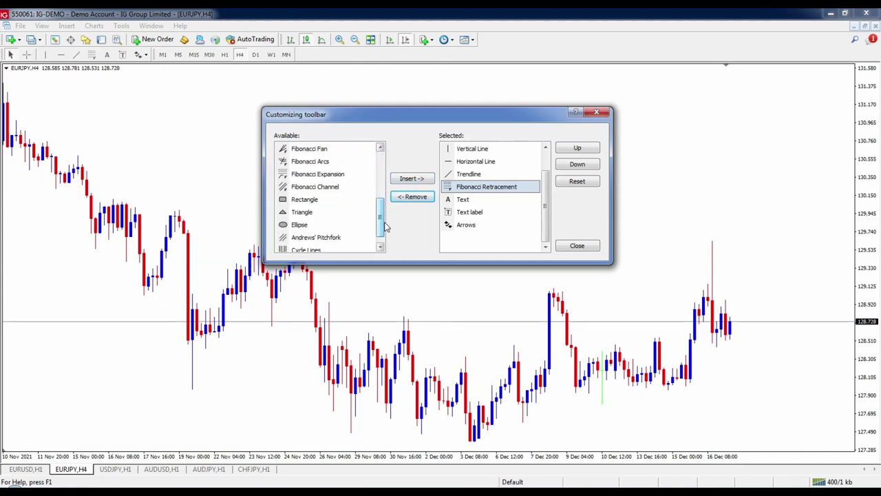
click(303, 201)
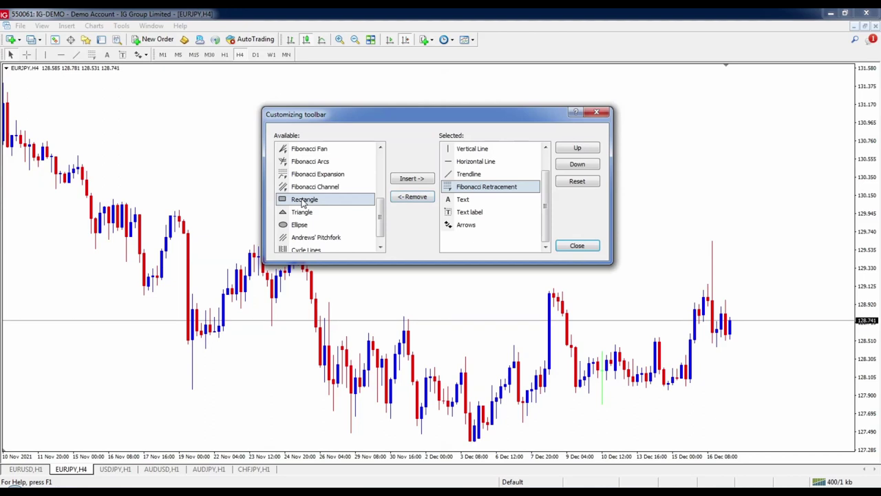
click(411, 180)
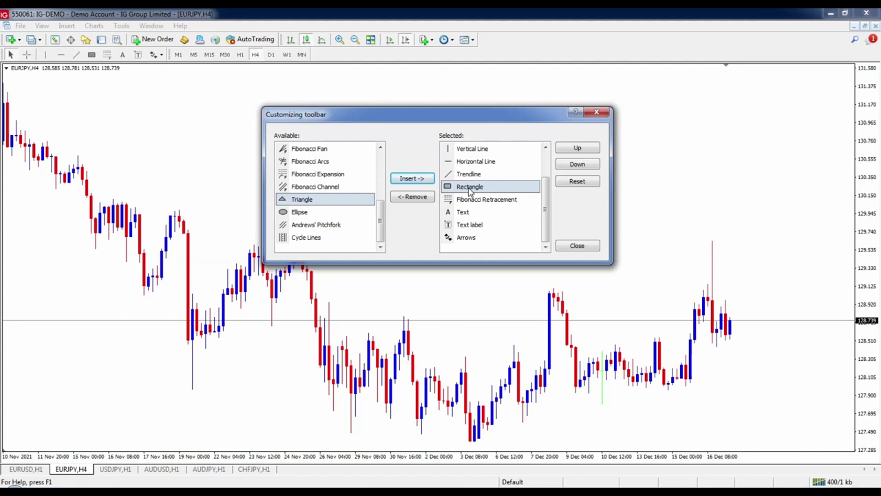
mouse_move(469, 192)
mouse_down()
mouse_move(471, 211)
mouse_move(469, 186)
mouse_up()
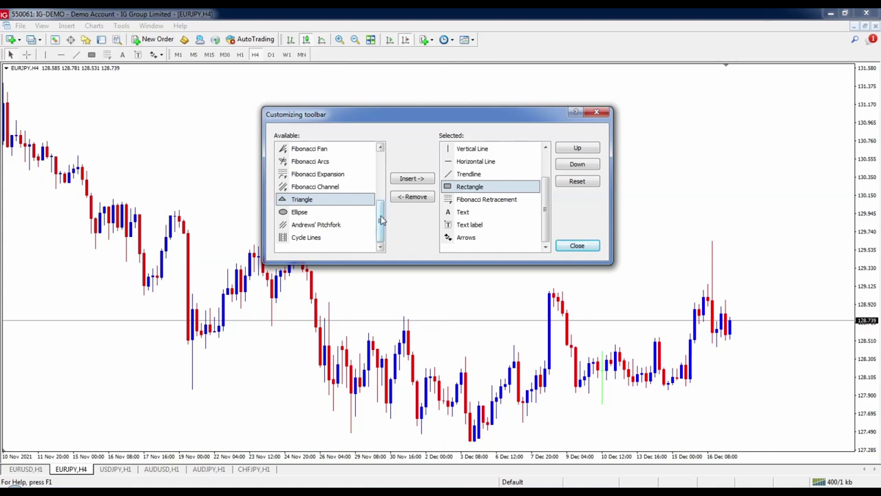
drag(384, 218, 388, 170)
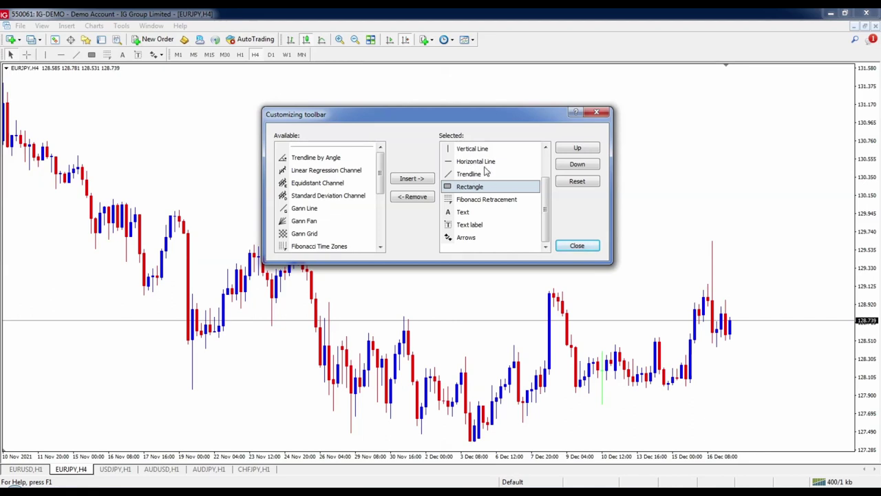
click(577, 246)
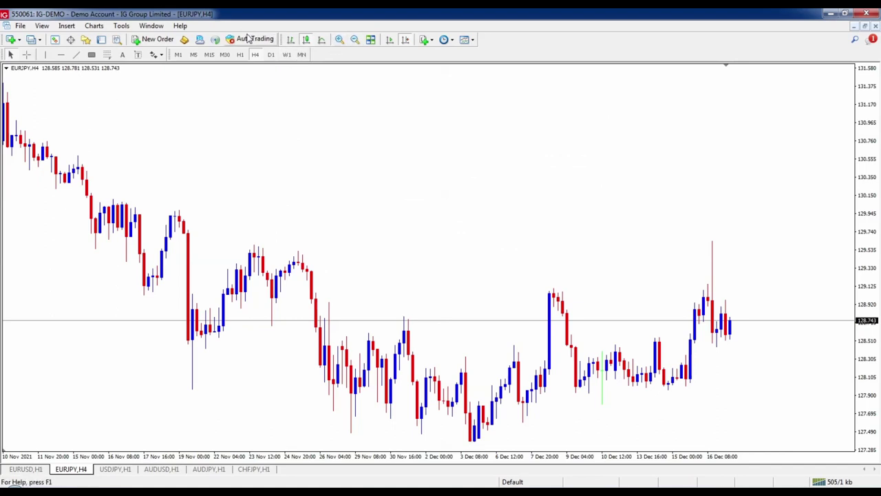
Review which tools can be added to or removed from the Charts toolbar, and close its customization.
right_click(342, 42)
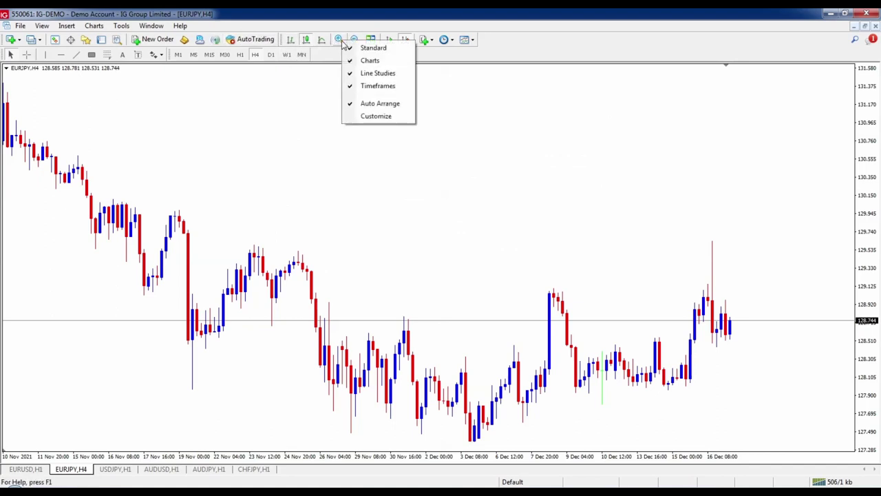
click(383, 117)
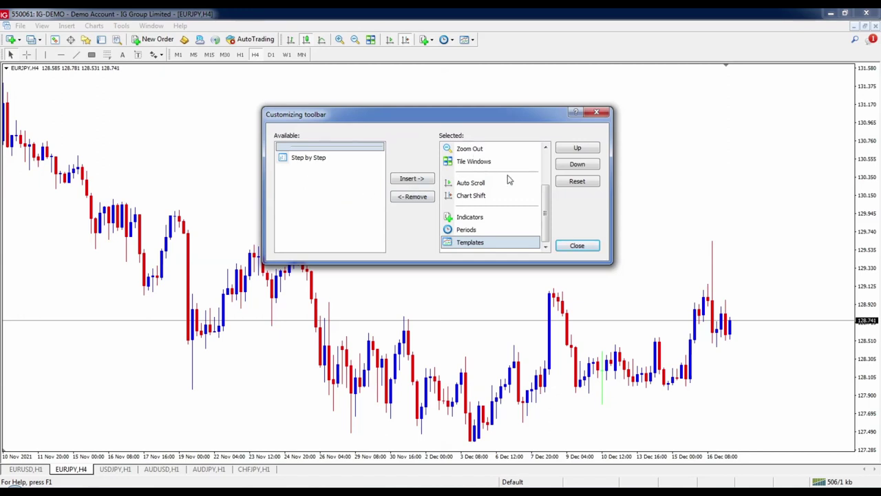
key(Escape)
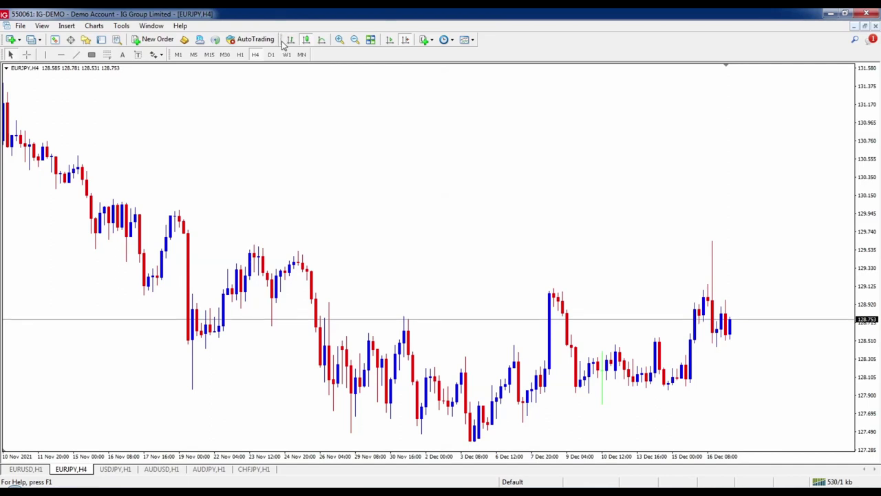
mouse_move(283, 44)
mouse_down()
mouse_move(310, 46)
mouse_move(318, 57)
mouse_move(281, 42)
mouse_up()
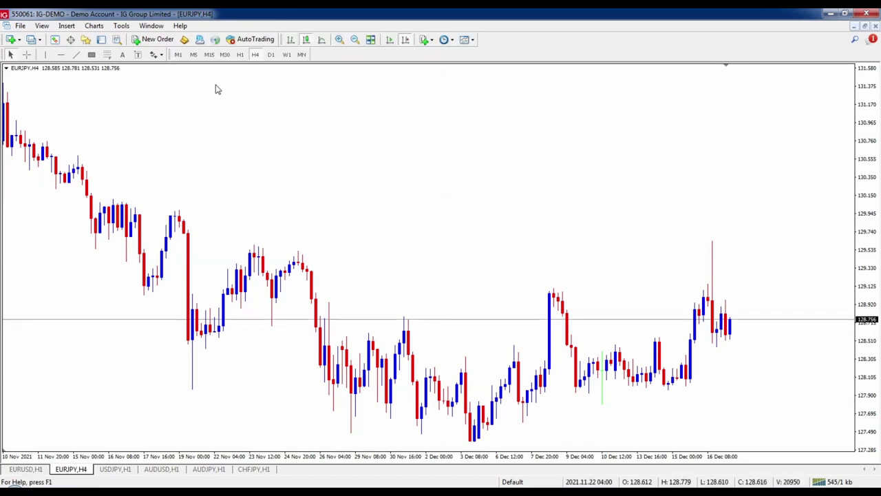
Draw a falling trendline above the EURJPY H4 candles, from about 130.70 on 25 November to about 130.20 on 30 November.
click(76, 55)
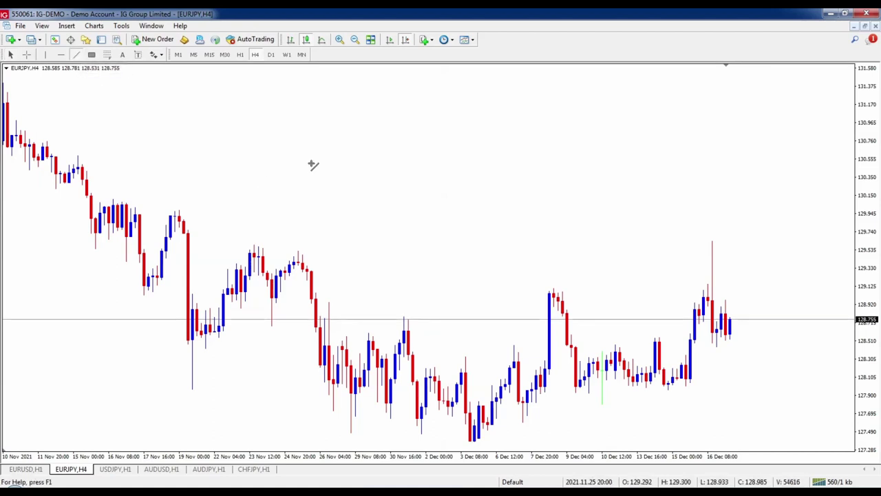
drag(292, 147, 385, 191)
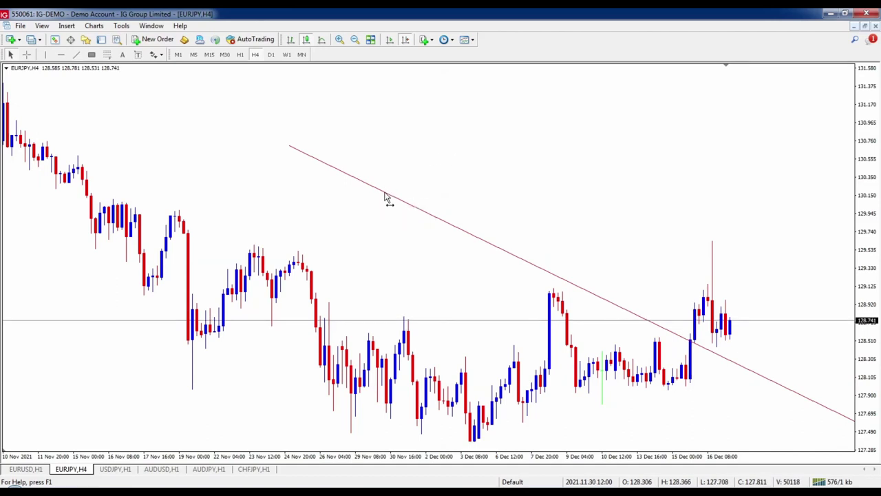
scroll(371, 193, up, 1)
scroll(406, 172, up, 1)
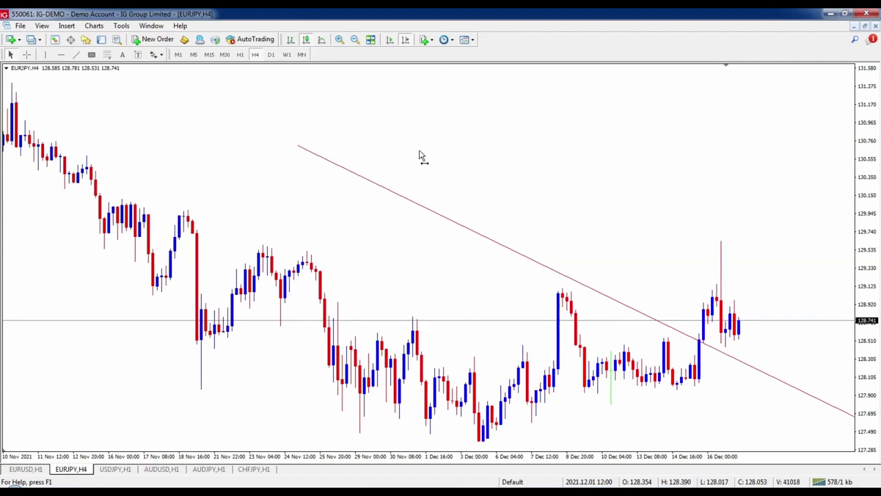
scroll(431, 157, up, 7)
scroll(395, 181, down, 8)
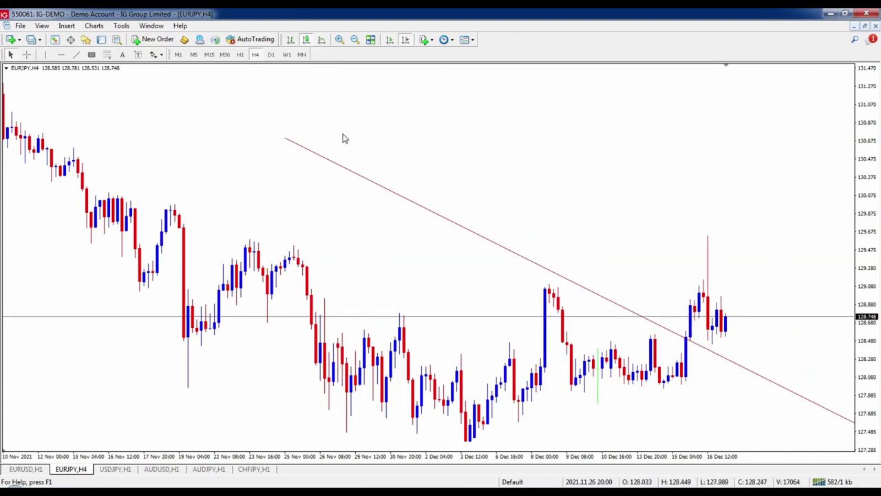
Select the falling trendline on the EURJPY chart, open its properties and choose Green as its colour.
double_click(340, 167)
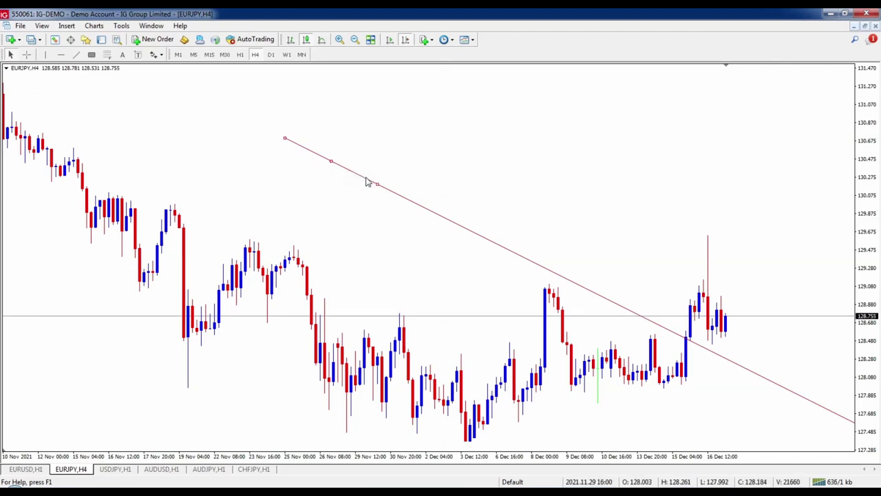
right_click(331, 162)
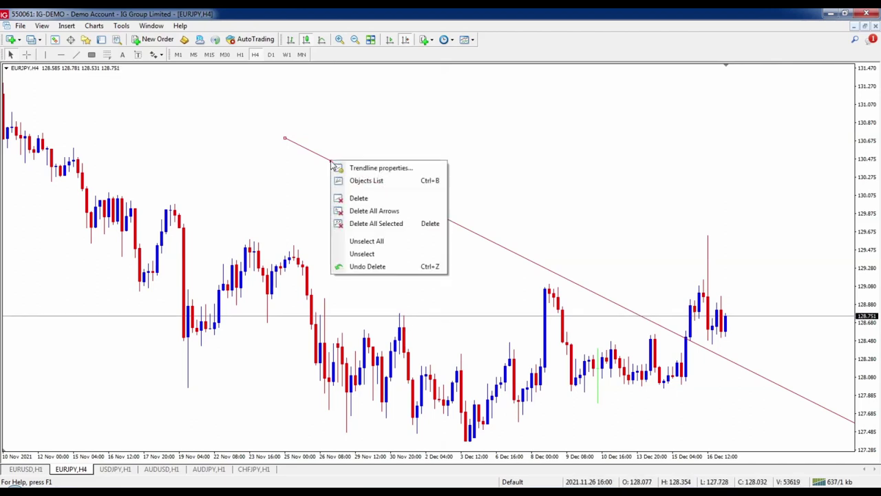
click(367, 168)
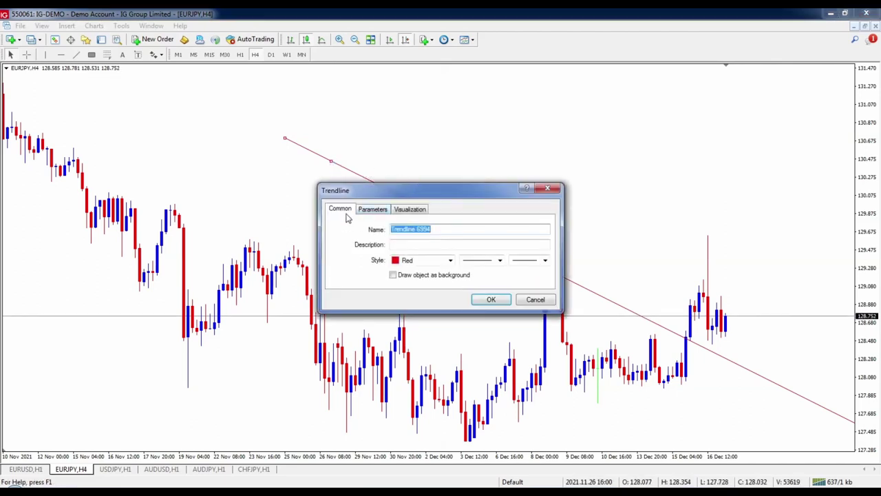
click(447, 261)
click(436, 290)
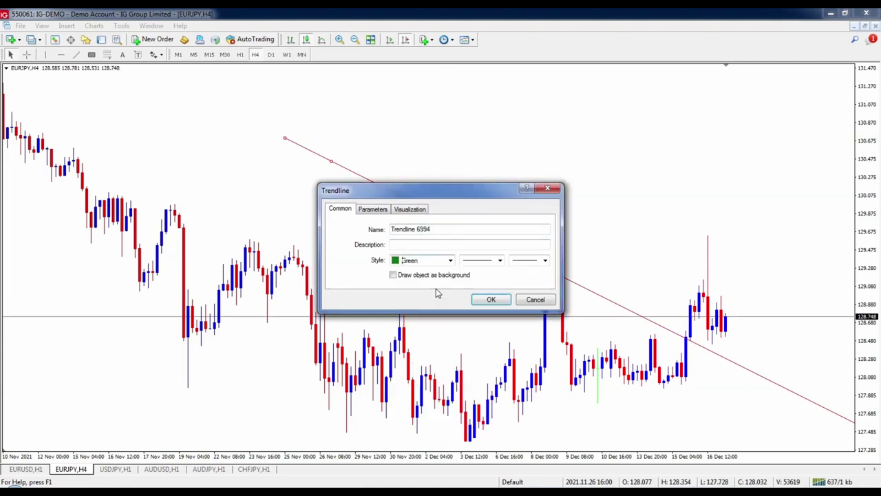
Try the second-thinnest line width in the trendline's properties and return it to the thinnest width.
click(498, 260)
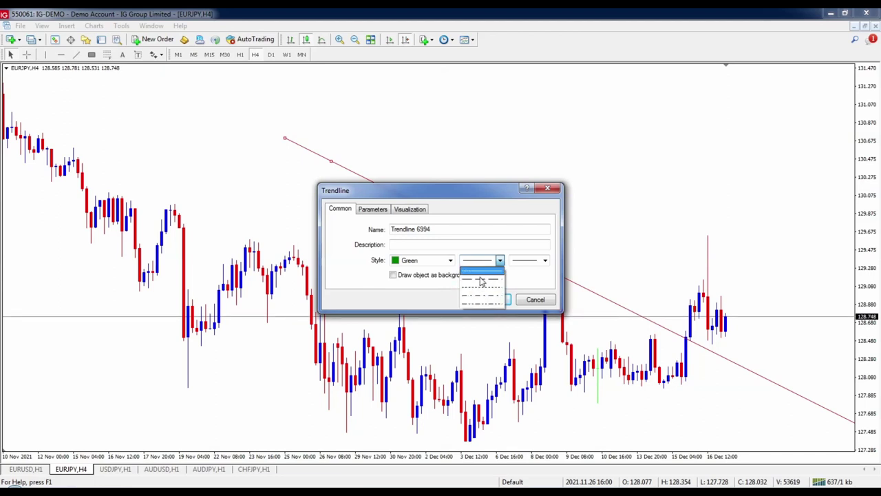
click(522, 265)
click(523, 260)
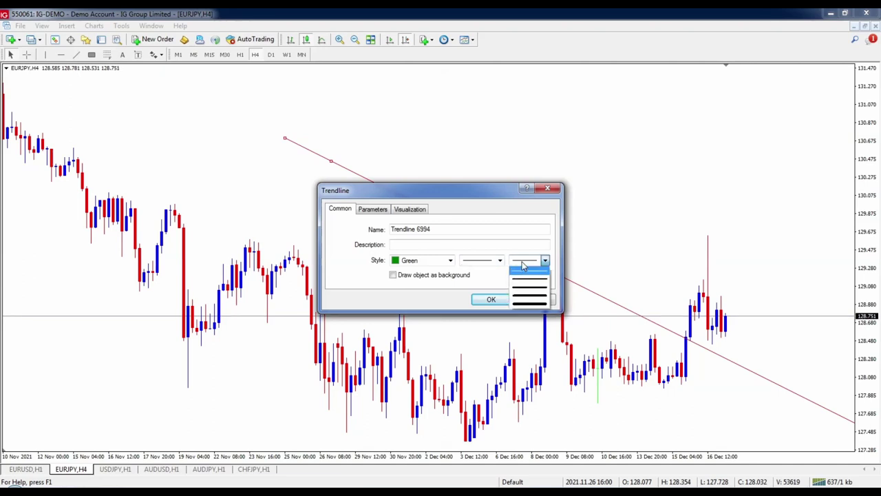
click(529, 282)
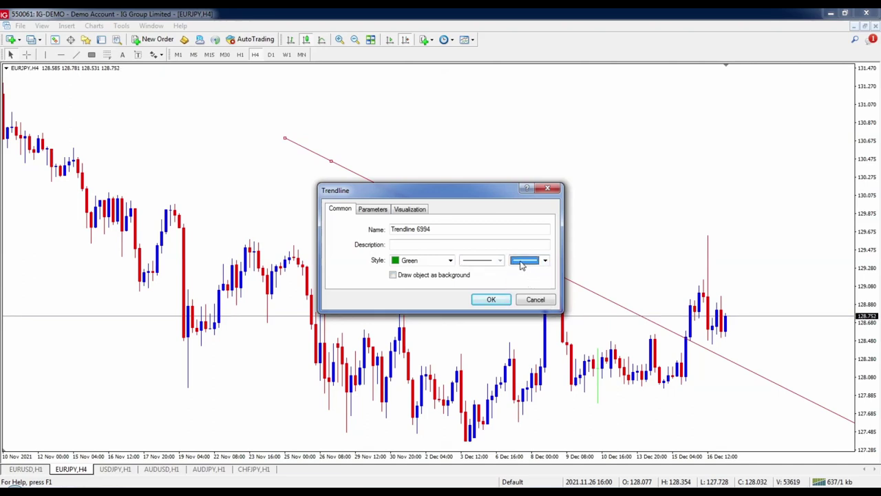
click(524, 263)
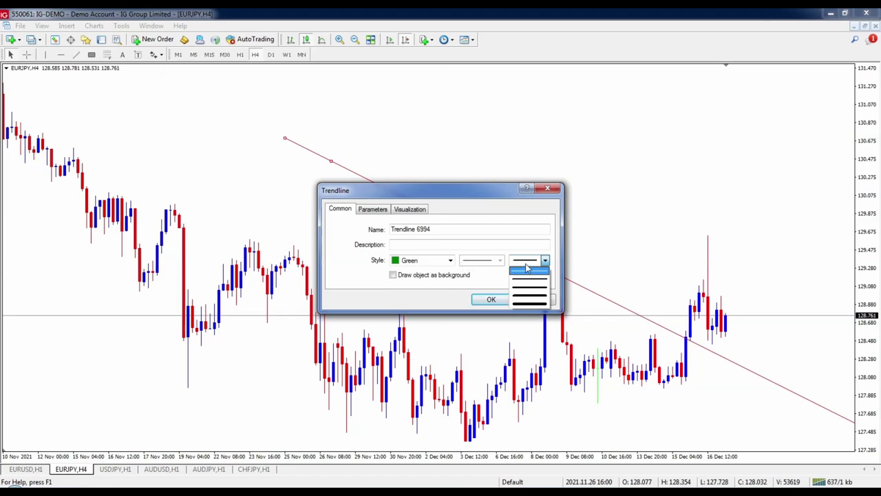
click(527, 269)
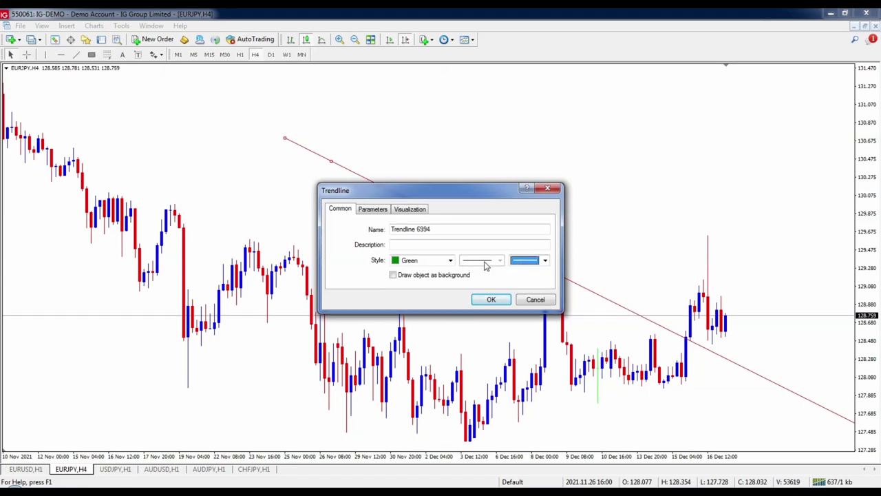
click(527, 261)
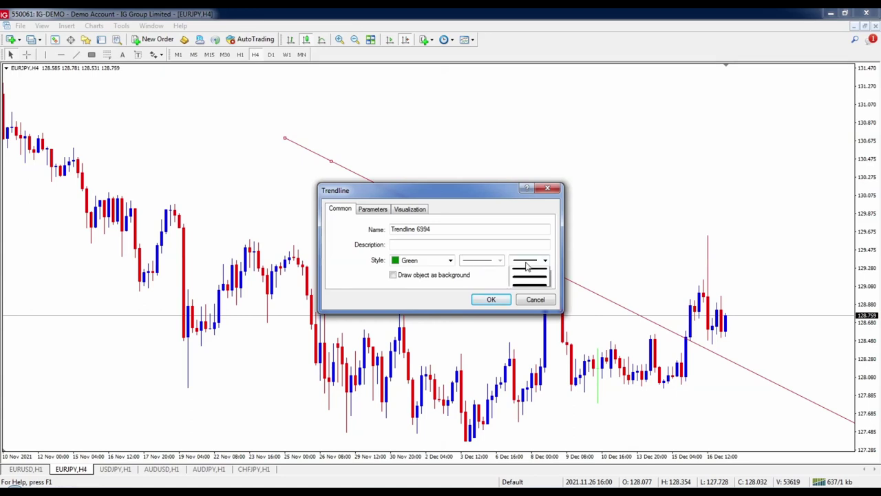
click(528, 273)
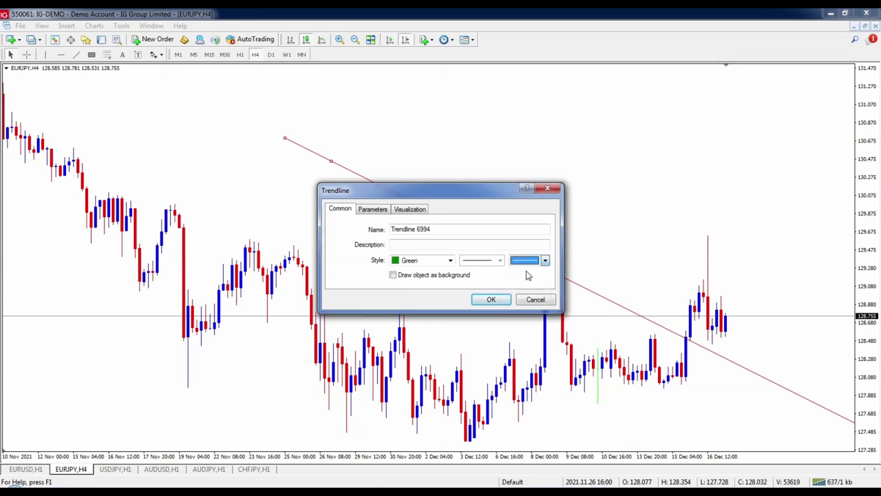
Set the trendline's line style to long dashes and apply the formatting.
click(475, 261)
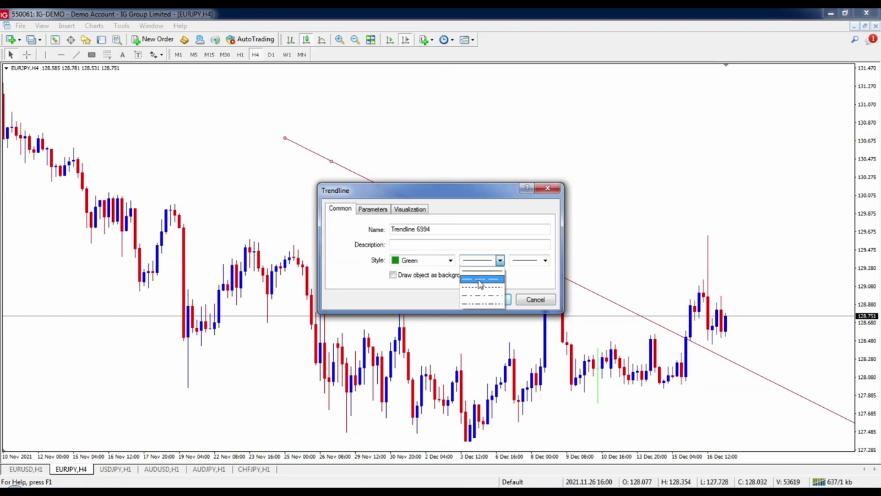
click(479, 281)
click(485, 300)
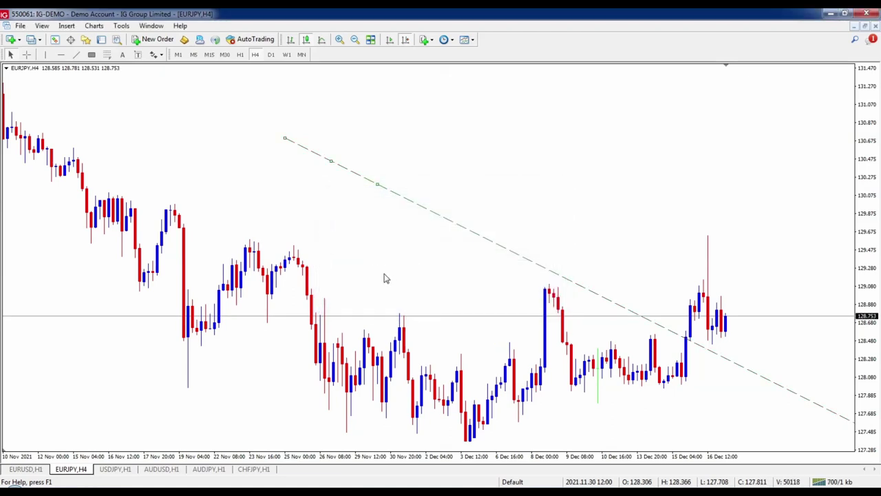
Reopen the trendline's properties and set a solid line style with the second-thinnest width.
right_click(377, 186)
click(405, 196)
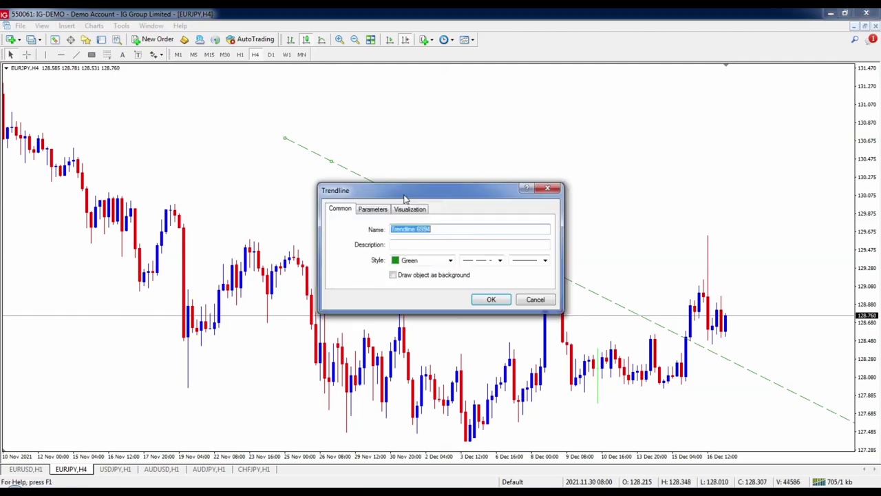
click(482, 260)
click(483, 274)
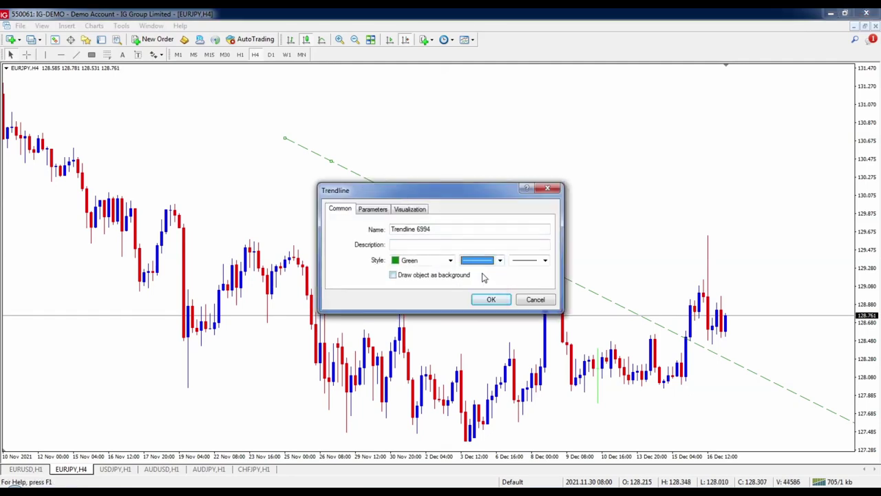
click(521, 262)
click(522, 281)
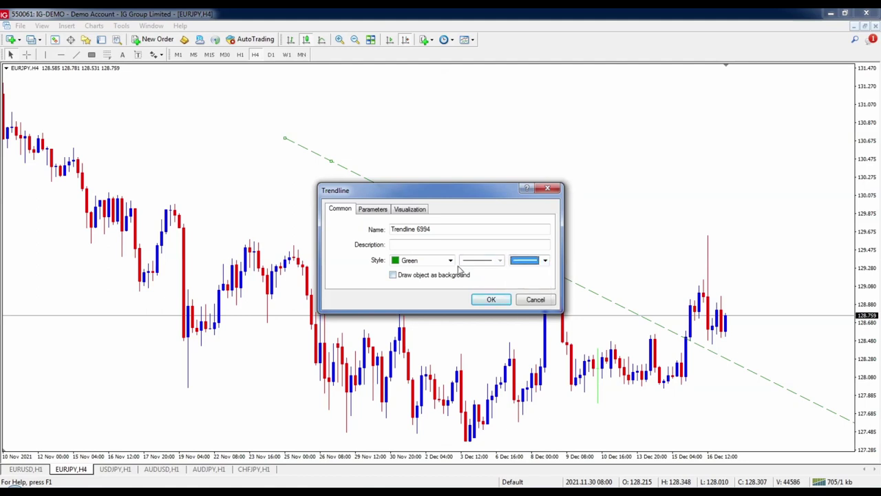
Colour the trendline Red, turn off its Ray option and apply the properties.
click(450, 261)
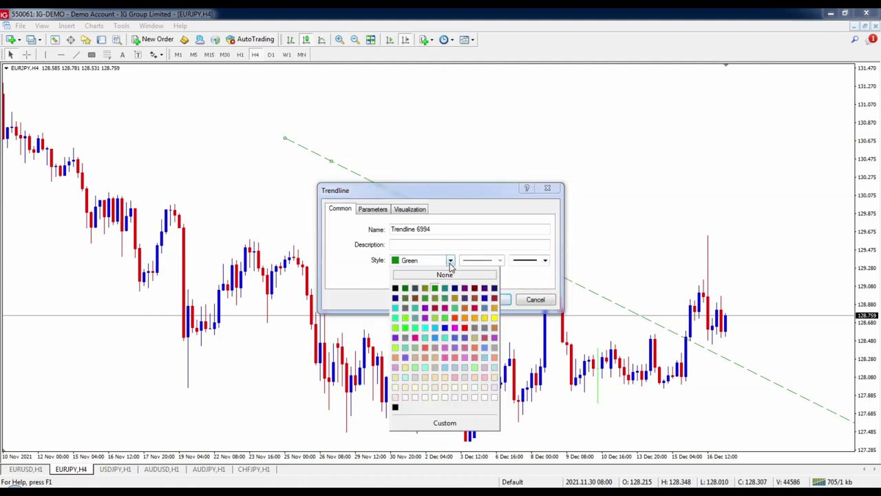
click(464, 328)
click(372, 209)
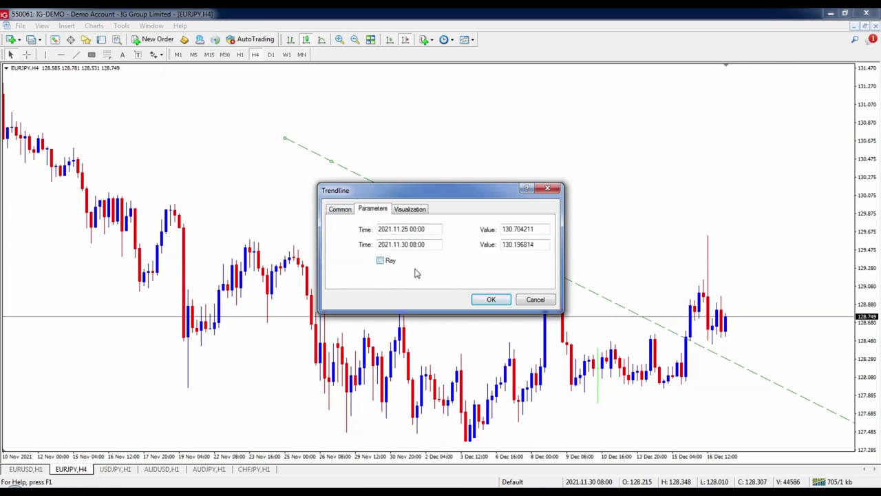
click(491, 299)
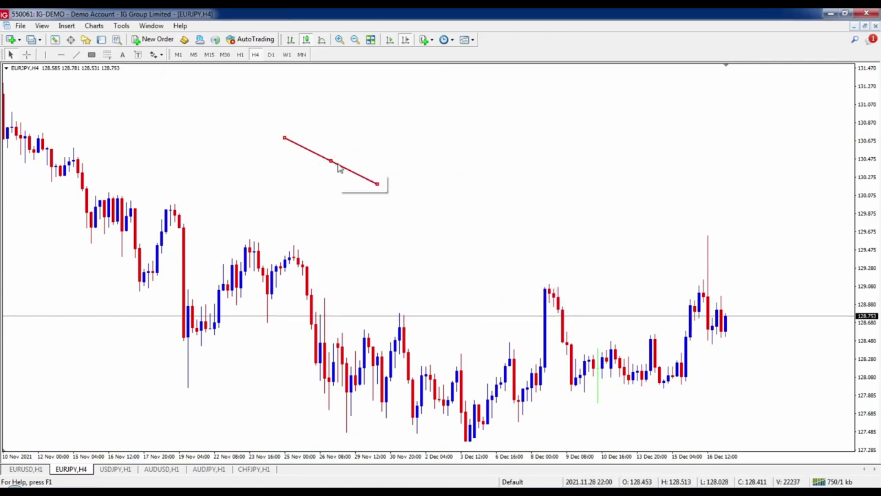
Reposition the trendline along the falling candle highs, from about 129.5 on 25 November to about 127.8 on 8 December.
drag(378, 184, 521, 184)
drag(284, 138, 299, 187)
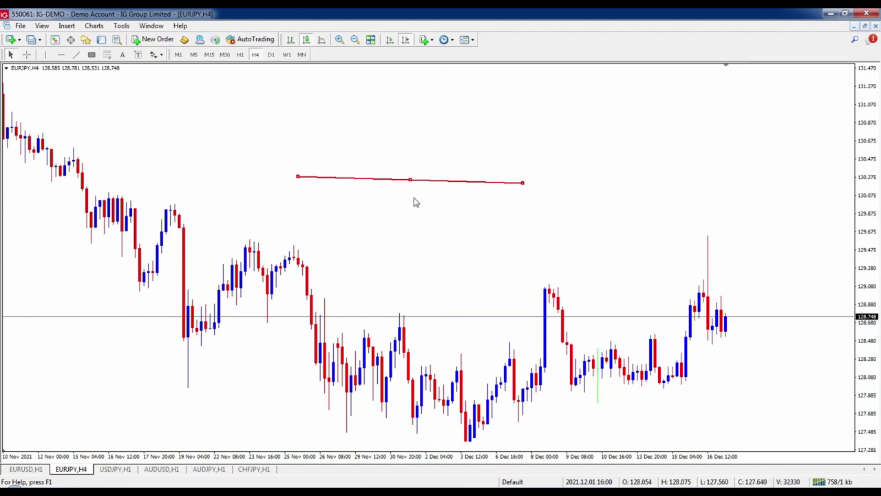
mouse_move(410, 185)
mouse_down()
mouse_move(417, 222)
mouse_move(455, 219)
mouse_move(450, 234)
mouse_move(410, 199)
mouse_up()
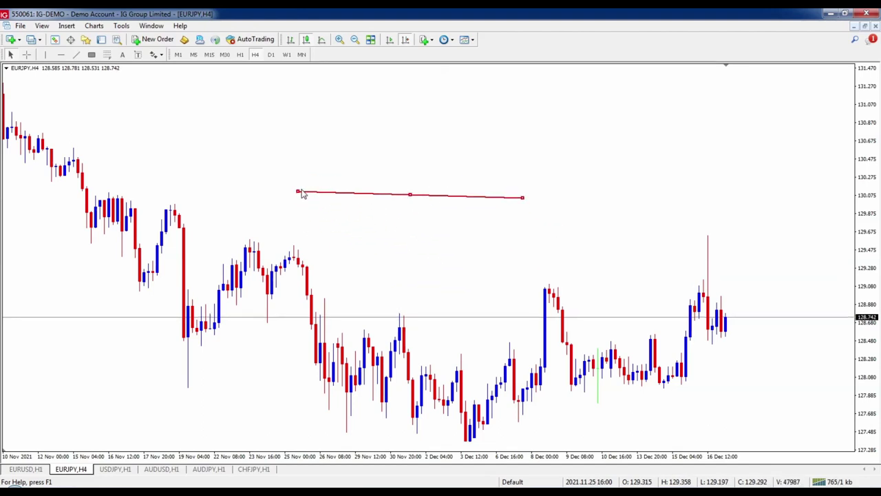
drag(299, 192, 294, 247)
drag(523, 199, 541, 403)
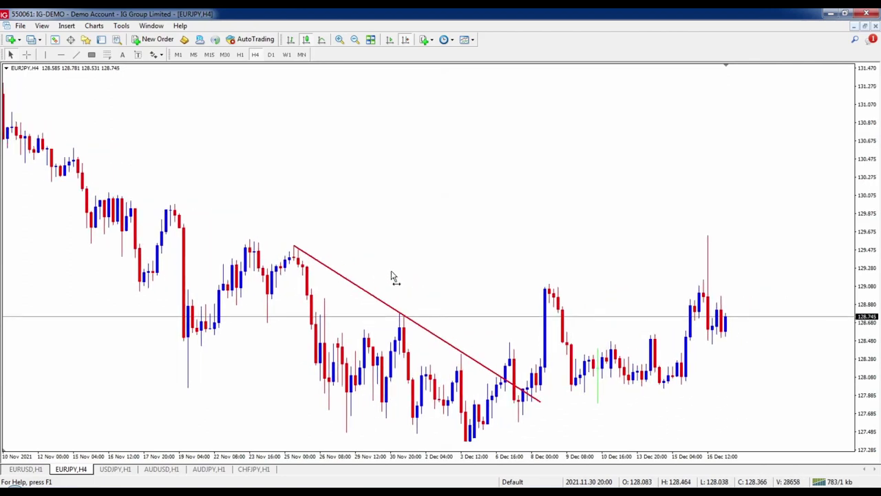
Select the red trendline and delete it from the EURJPY chart.
double_click(350, 282)
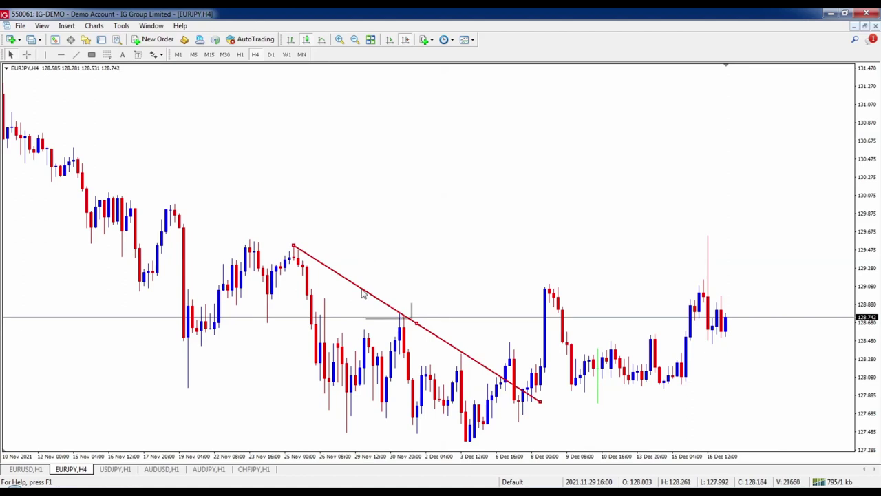
right_click(363, 290)
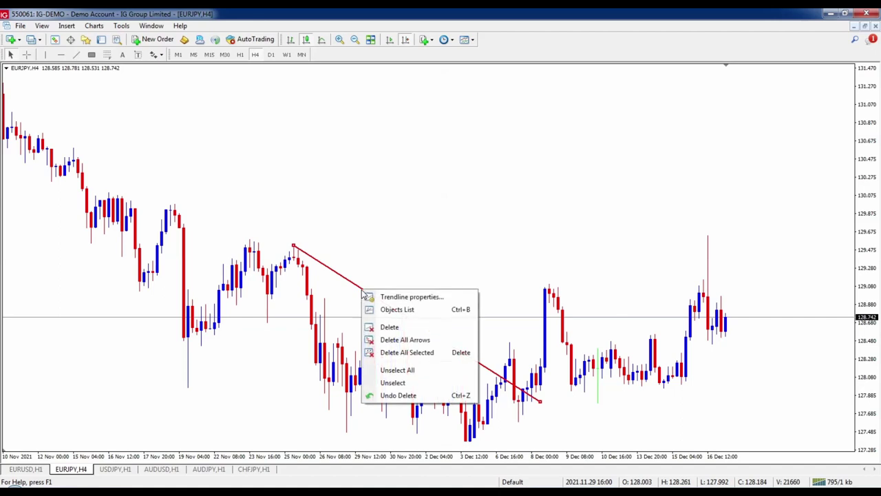
click(398, 329)
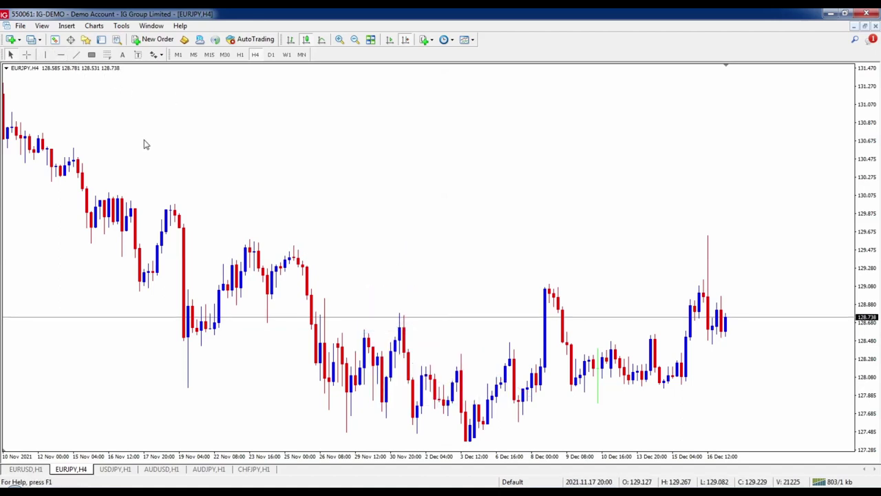
Place a vertical line on the EURJPY chart and move it to 2021.12.01 16:00.
click(46, 54)
click(329, 158)
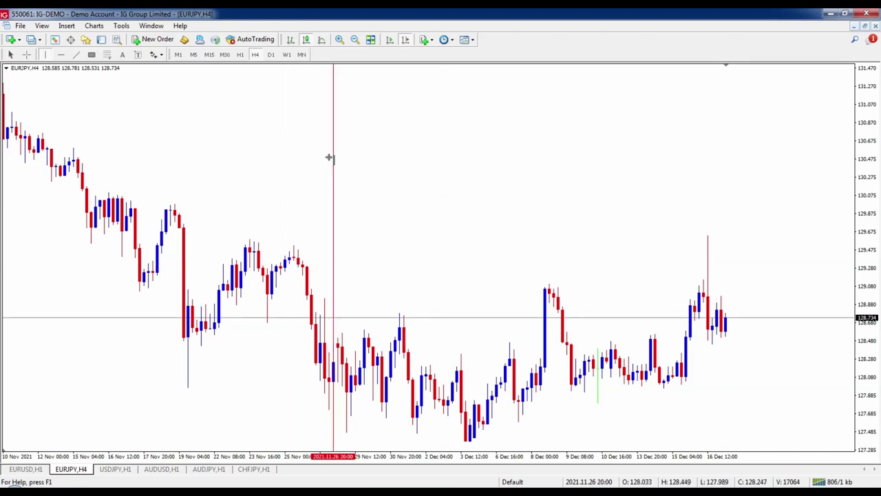
drag(329, 158, 415, 200)
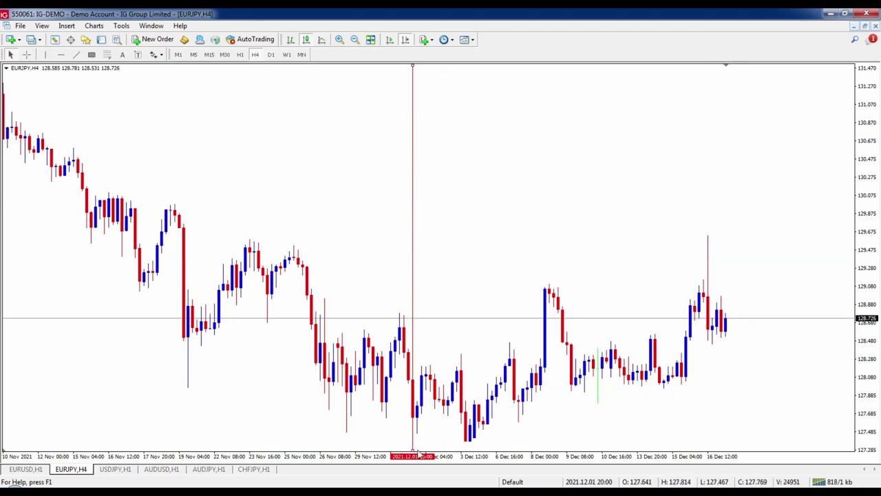
Review the colour, line style and width options in the vertical line's properties, and close them.
right_click(415, 188)
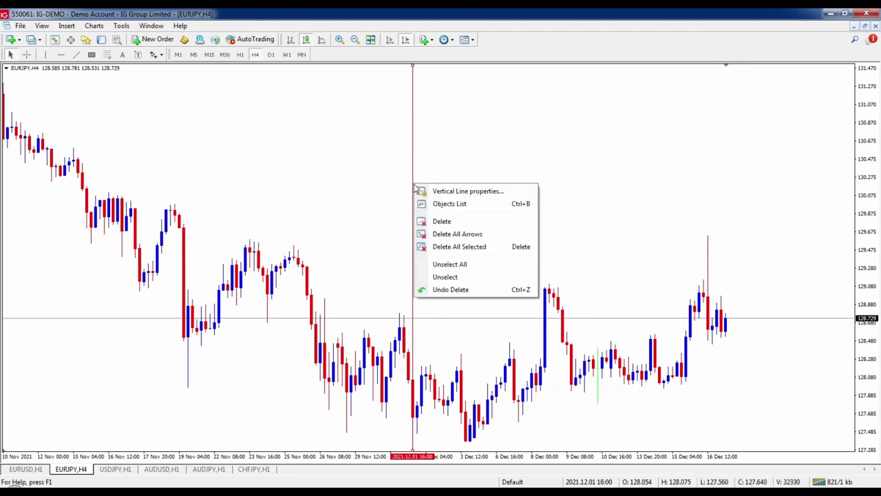
click(452, 192)
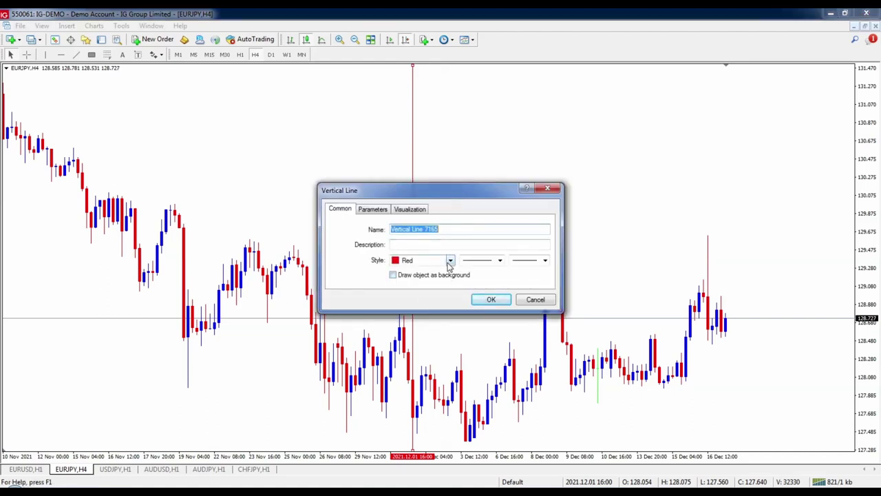
click(490, 301)
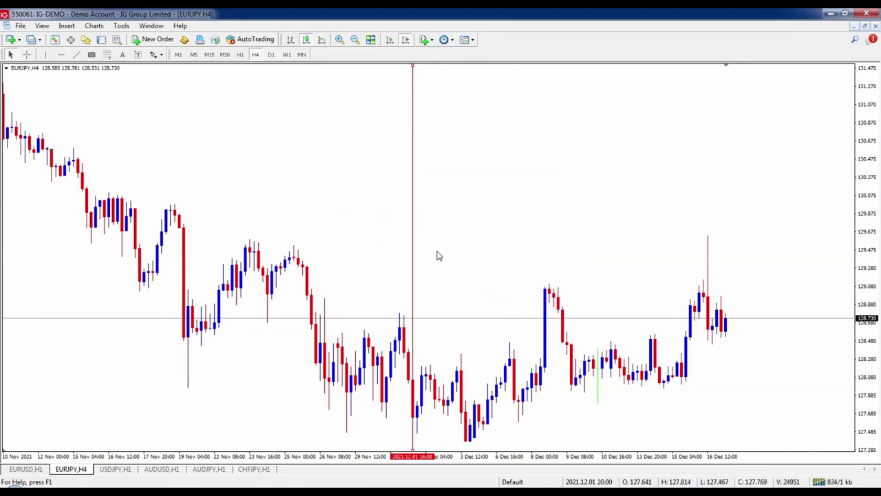
Place a horizontal line on the EURJPY chart at about 129.78, above the recent candles.
click(60, 56)
drag(406, 202, 505, 222)
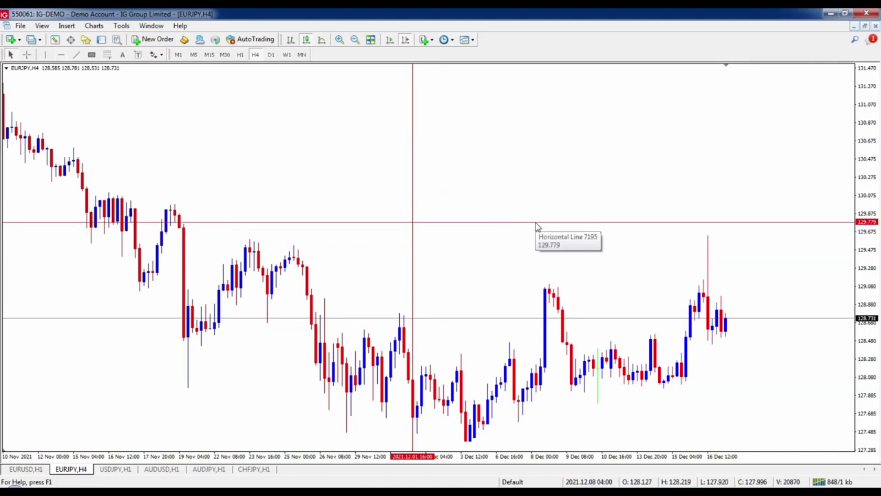
Set the horizontal line's colour to Green and move it to 129.634, at the tip of the 16 December wick.
double_click(534, 223)
right_click(535, 227)
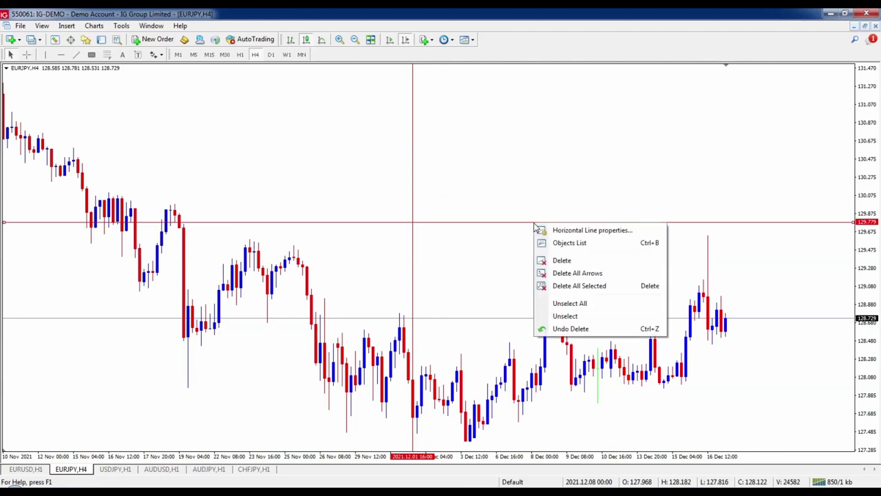
click(559, 232)
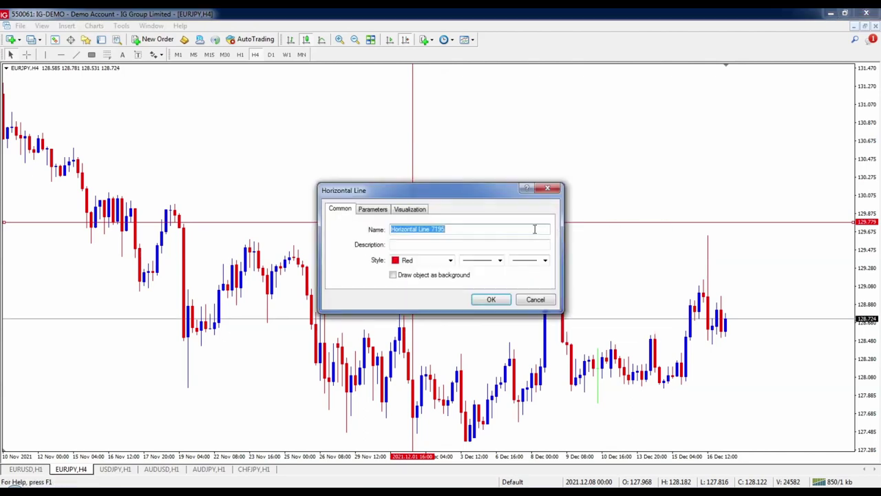
click(451, 262)
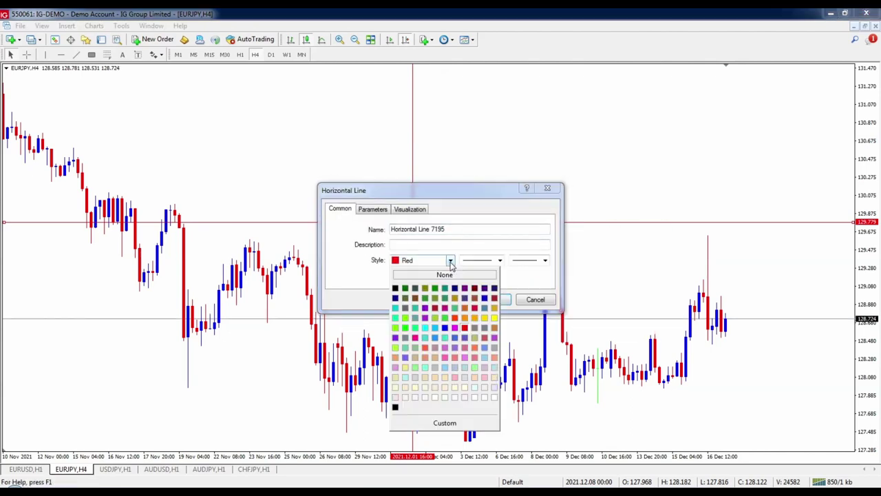
click(434, 288)
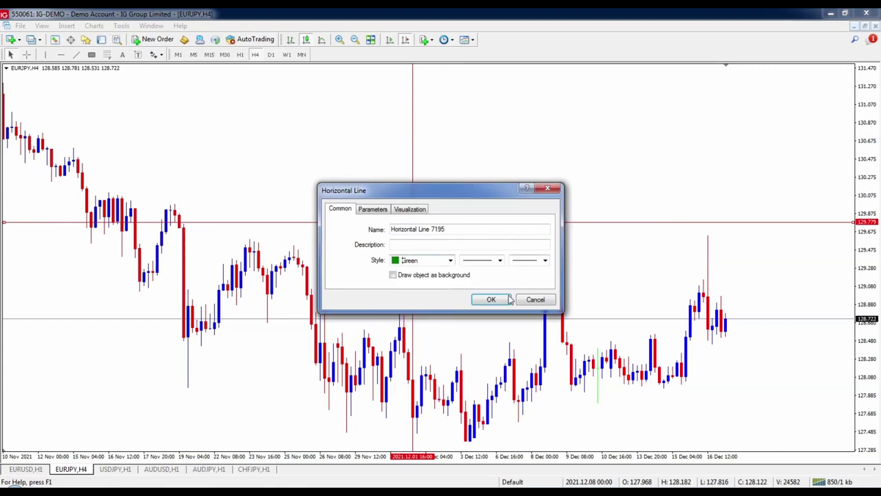
click(491, 300)
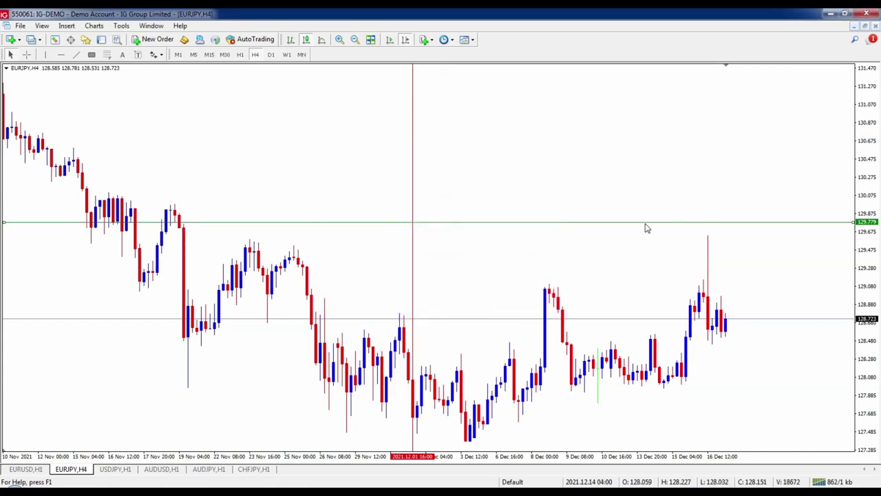
drag(646, 225, 586, 241)
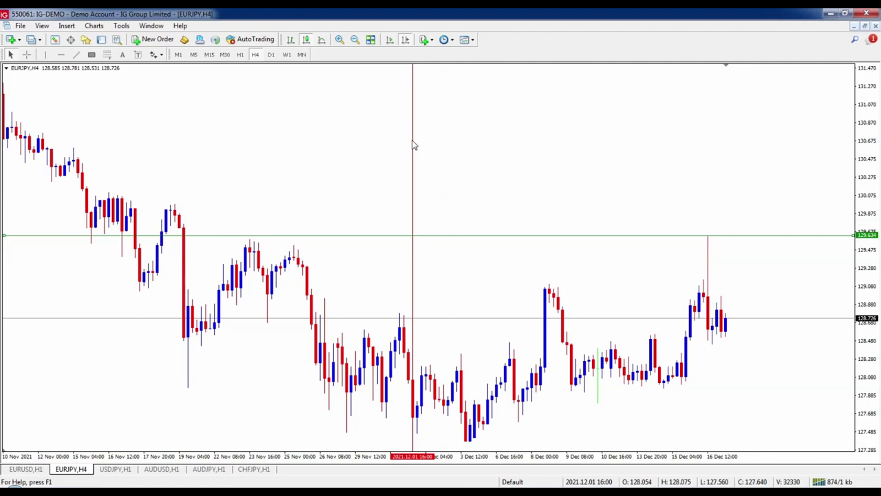
Draw a rectangle in the empty area above the candles, from about 130.14 on 1 December to about 129.56 on 8 December.
click(92, 57)
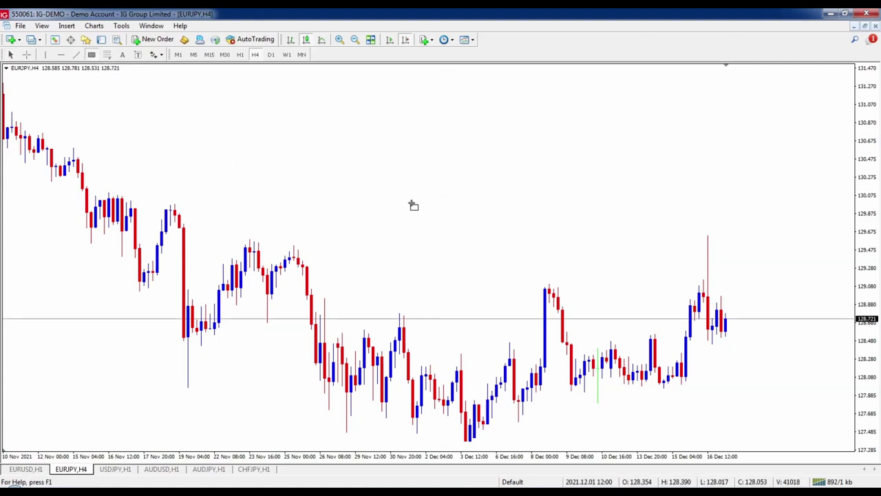
mouse_move(404, 188)
mouse_down()
mouse_move(449, 217)
mouse_move(531, 242)
mouse_up()
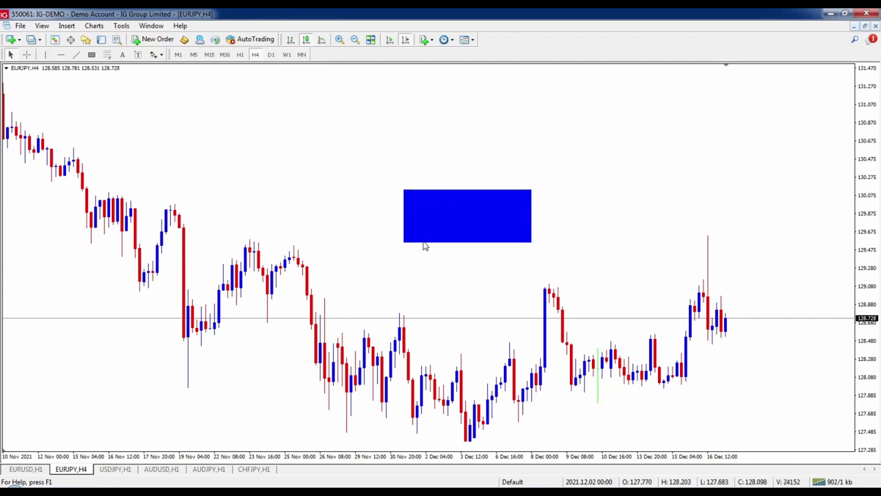
Select the blue rectangle and set its colour to LightGray in its properties.
double_click(469, 218)
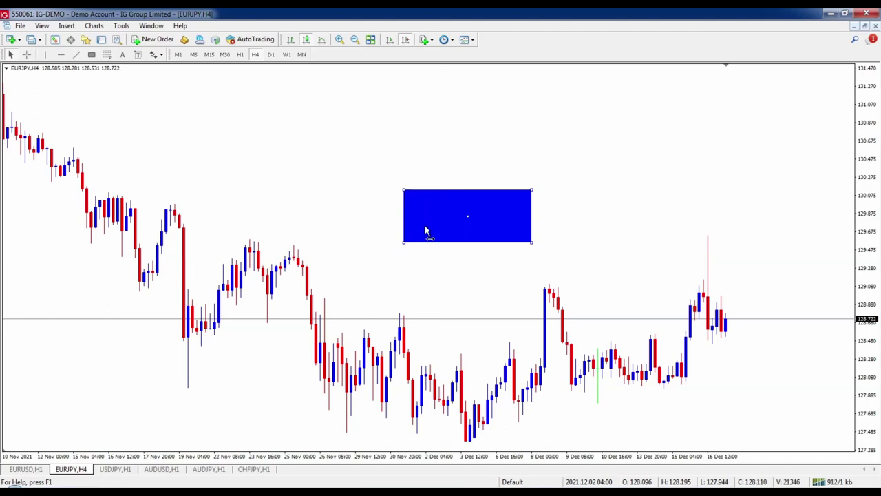
right_click(534, 193)
click(574, 199)
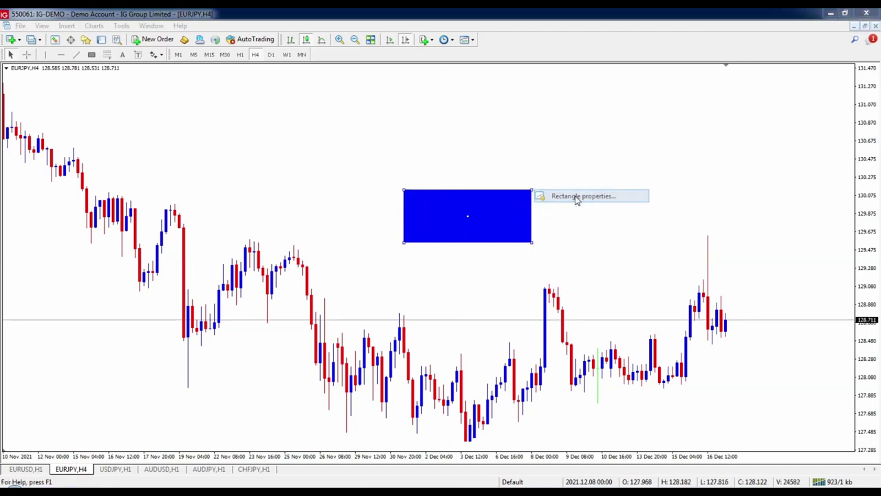
click(451, 260)
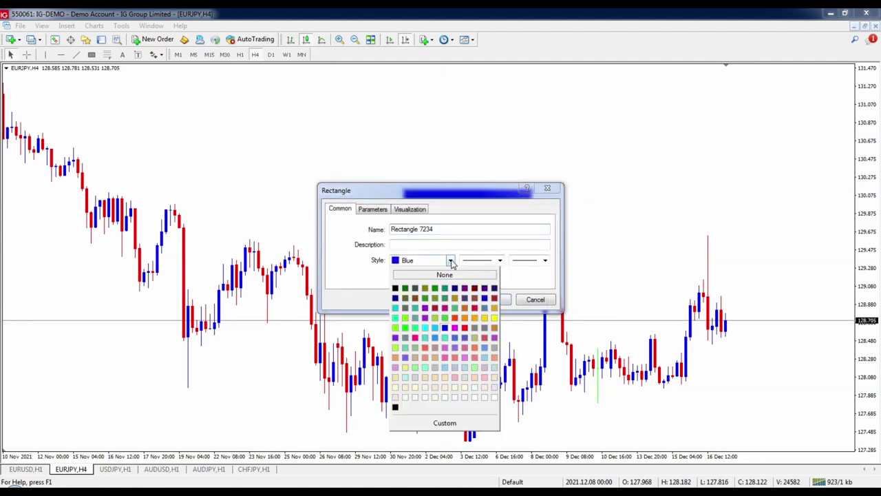
click(421, 377)
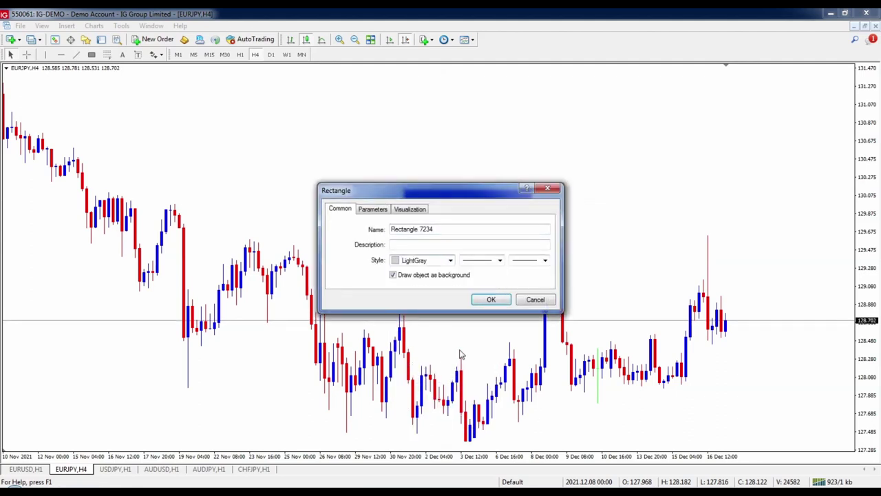
click(491, 306)
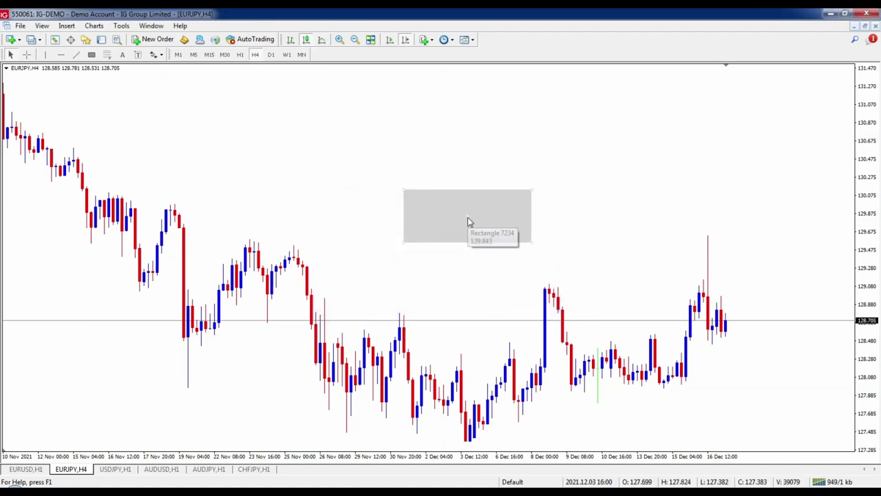
Move and stretch the rectangle into a zone from about 129.6 on 23 November to about 129.1 on 9 December.
drag(469, 216, 313, 270)
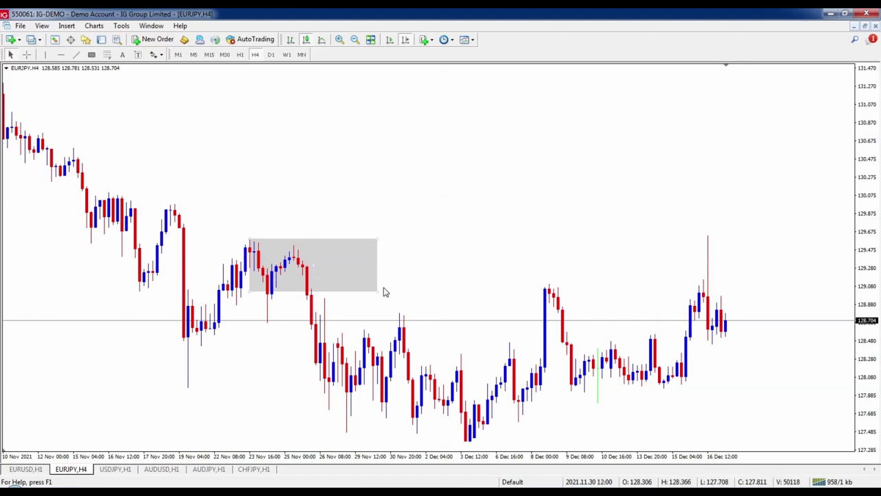
drag(379, 295, 574, 290)
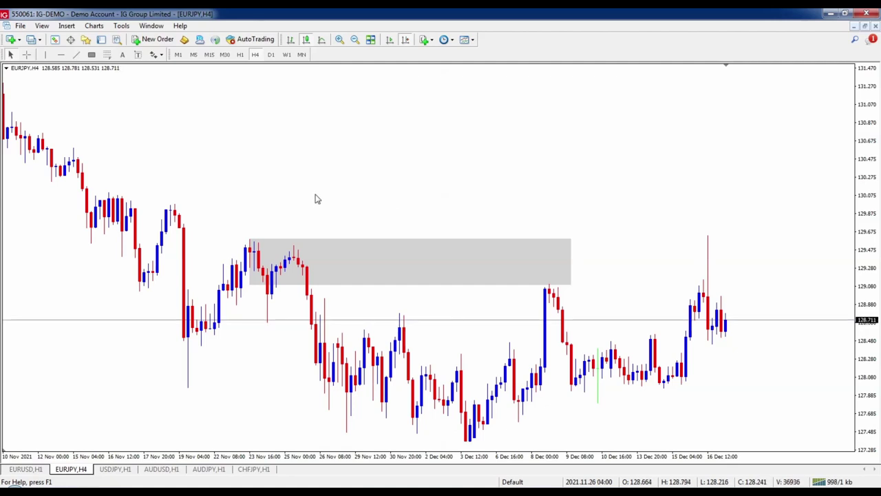
Select the light grey rectangle and delete it from the chart.
click(25, 57)
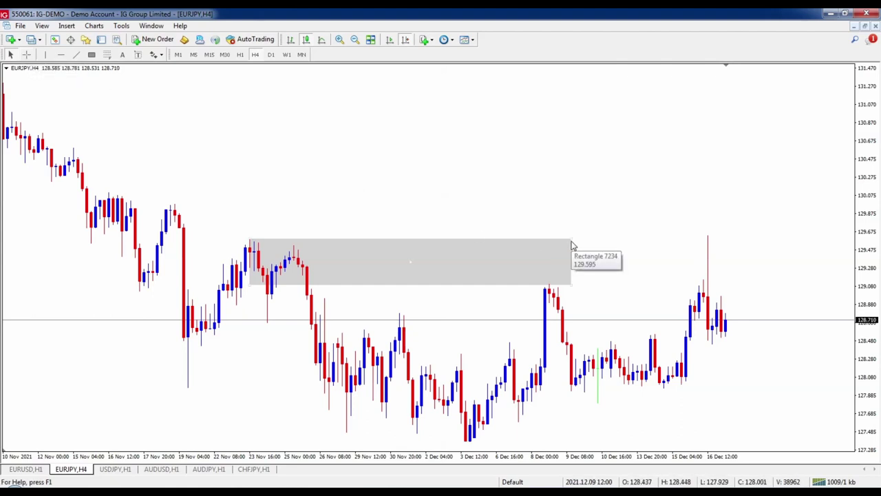
key(Delete)
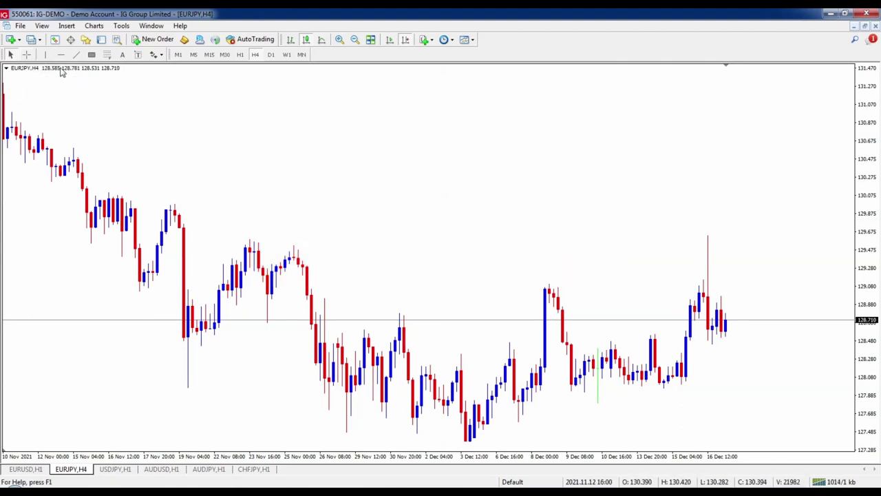
Use the Crosshair to measure from 130.556 on 30 November to several points below and above it.
click(26, 54)
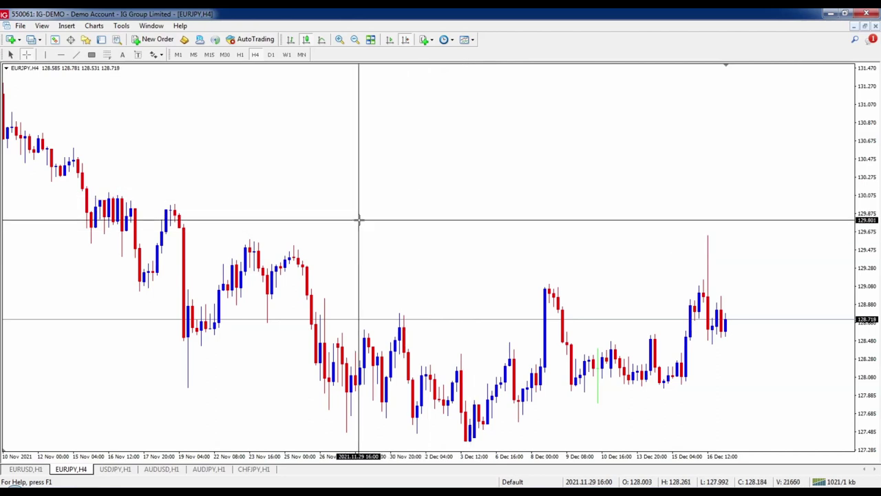
drag(392, 150, 480, 212)
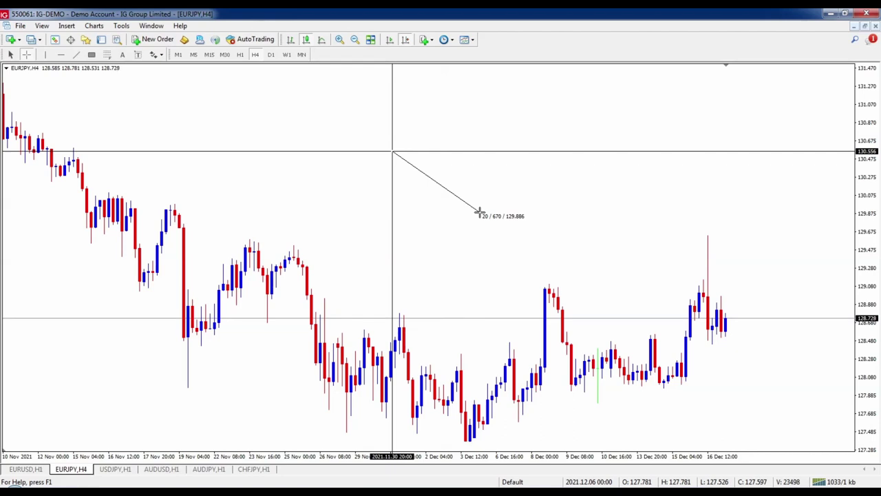
drag(480, 211, 478, 210)
drag(475, 210, 461, 212)
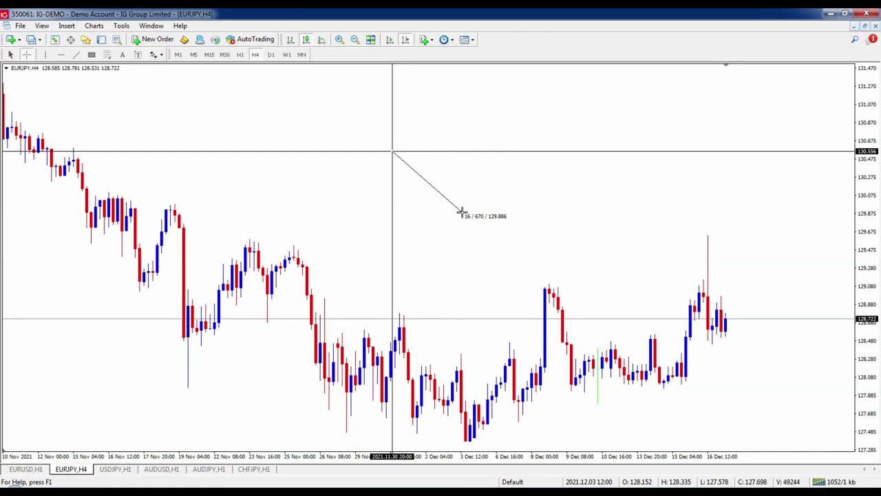
drag(462, 211, 469, 103)
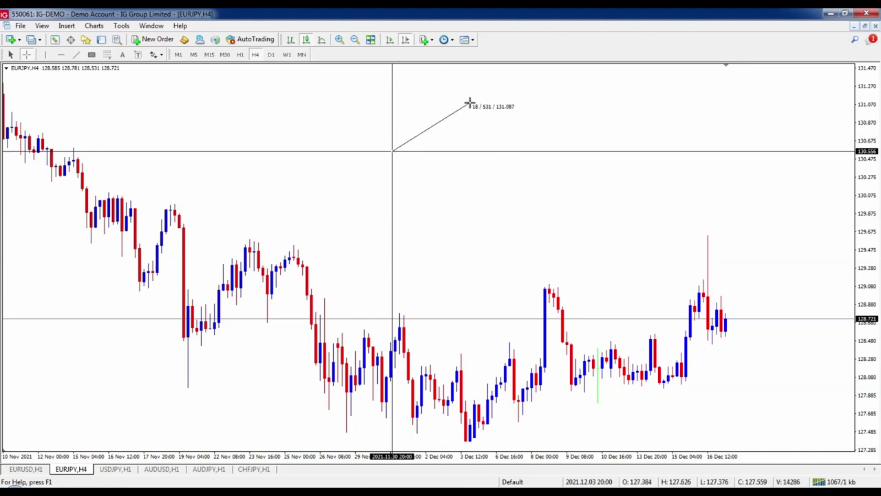
drag(470, 104, 495, 224)
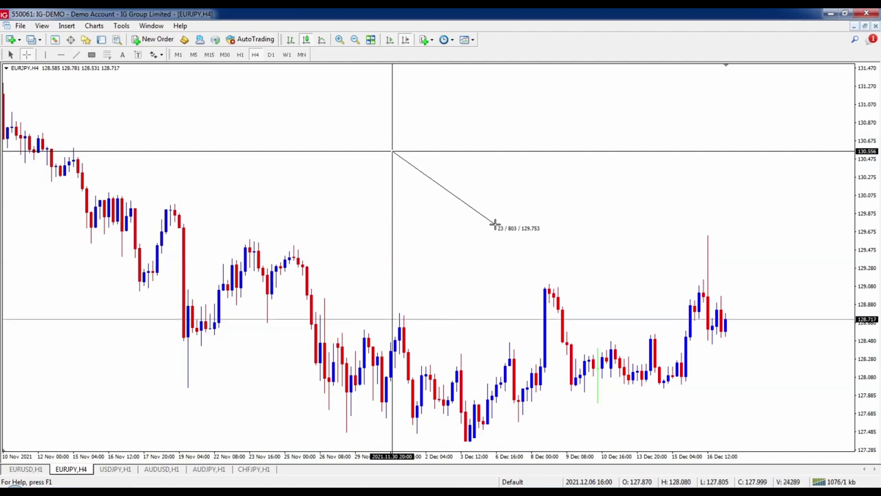
drag(495, 223, 497, 230)
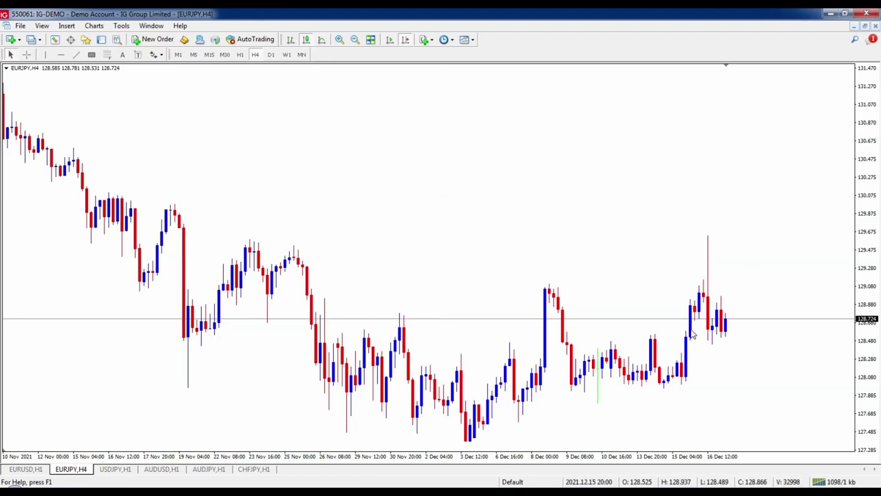
Place two horizontal lines around the latest candles, at 128.440 below the lows and 129.689 above the highest wick.
click(61, 54)
drag(679, 253, 729, 345)
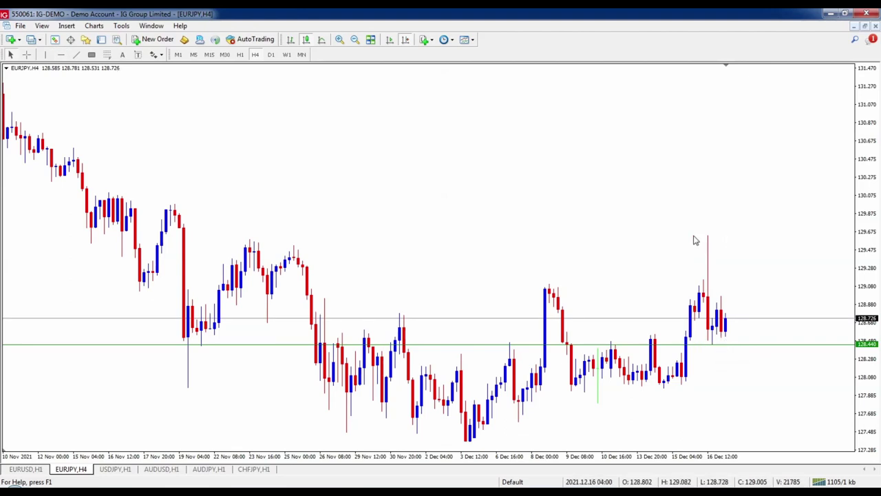
click(61, 54)
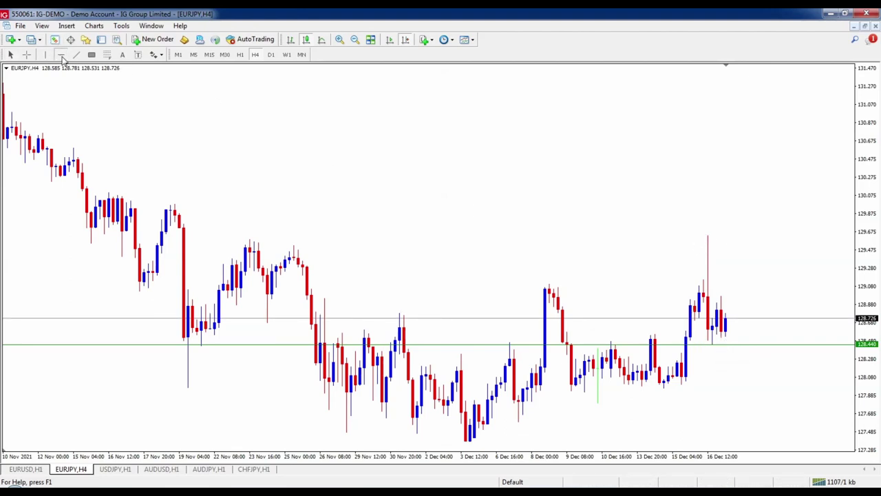
click(689, 227)
drag(689, 222, 722, 232)
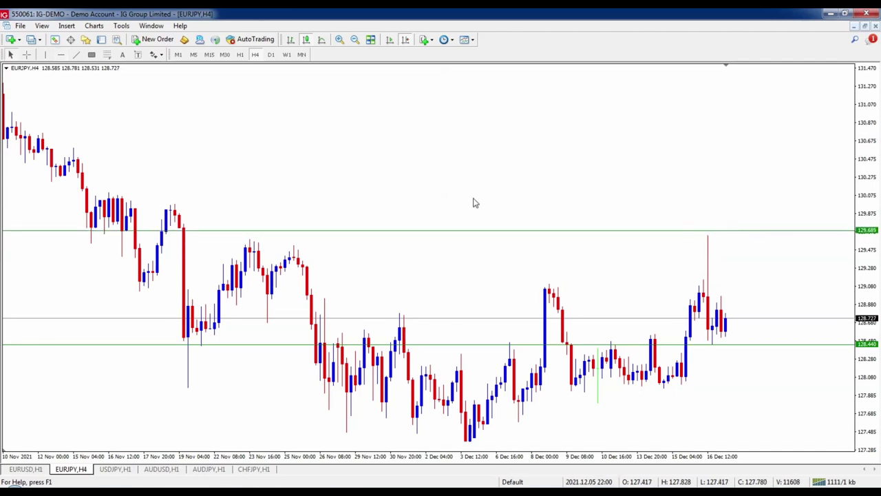
Measure the distance from the lower horizontal line up to the upper one with the Crosshair.
click(27, 55)
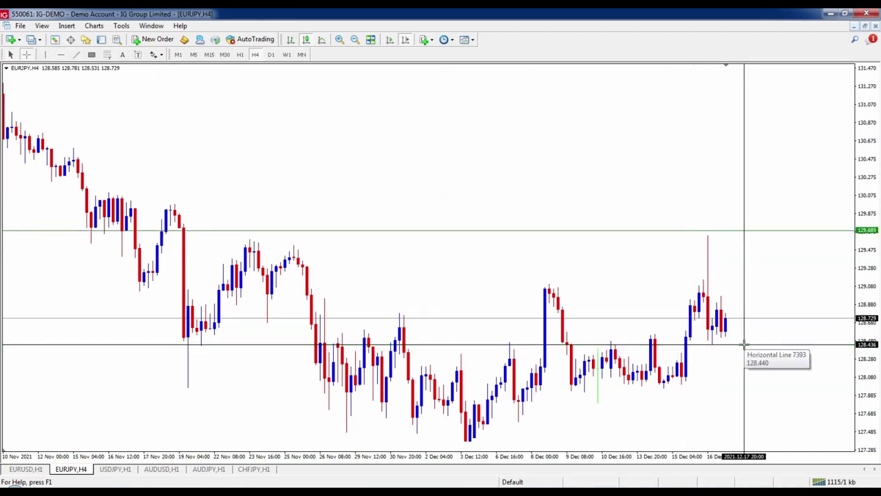
drag(744, 343, 714, 229)
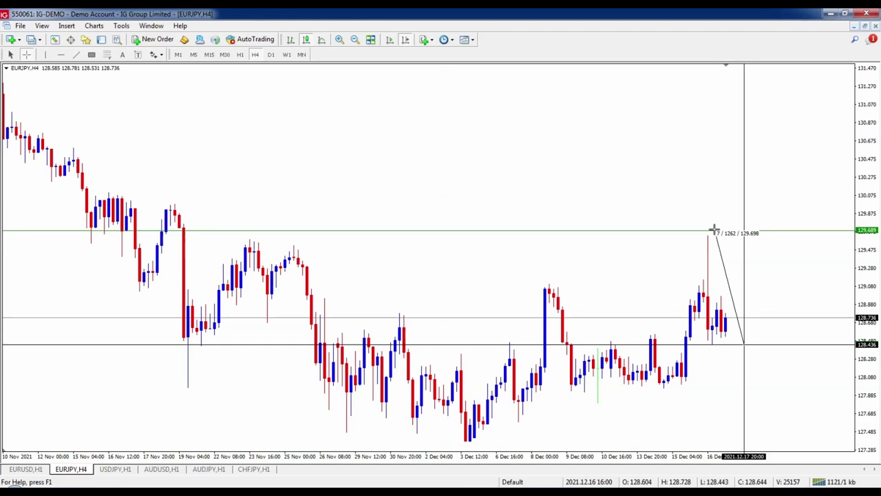
drag(715, 231, 714, 232)
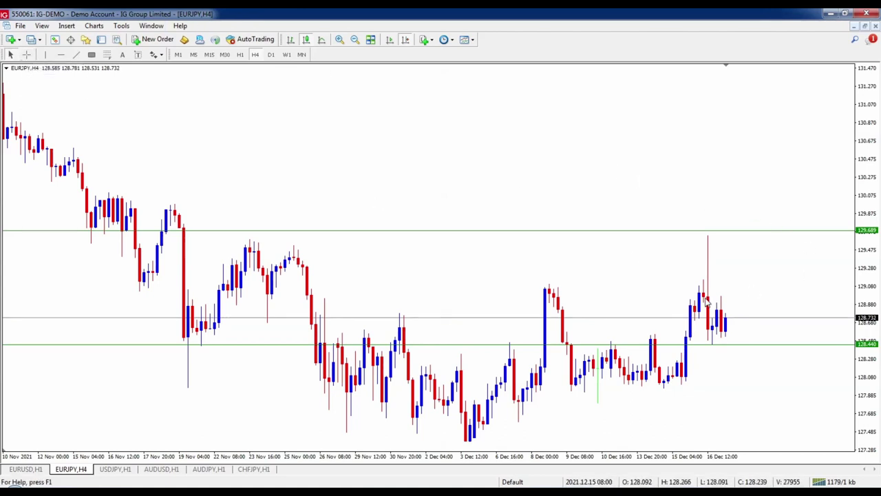
Reactivate the Crosshair and measure from about 130.50 on 8 December down to about 129.9.
middle_click(575, 164)
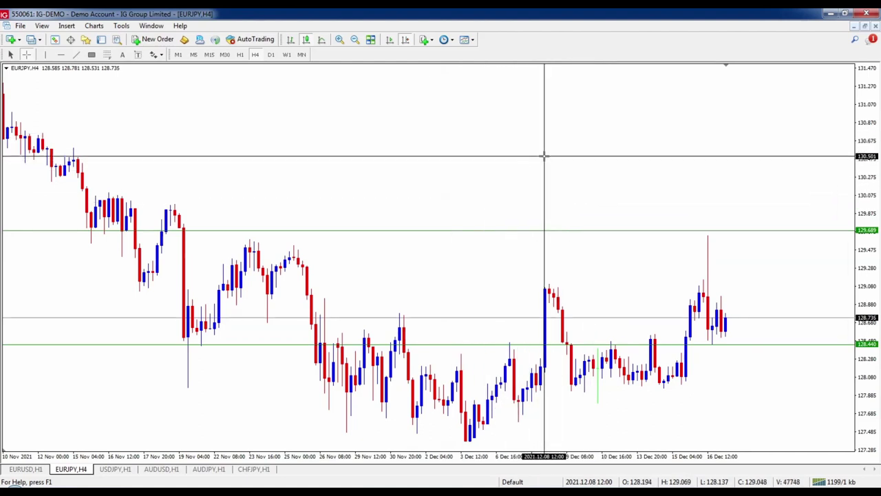
drag(544, 156, 616, 208)
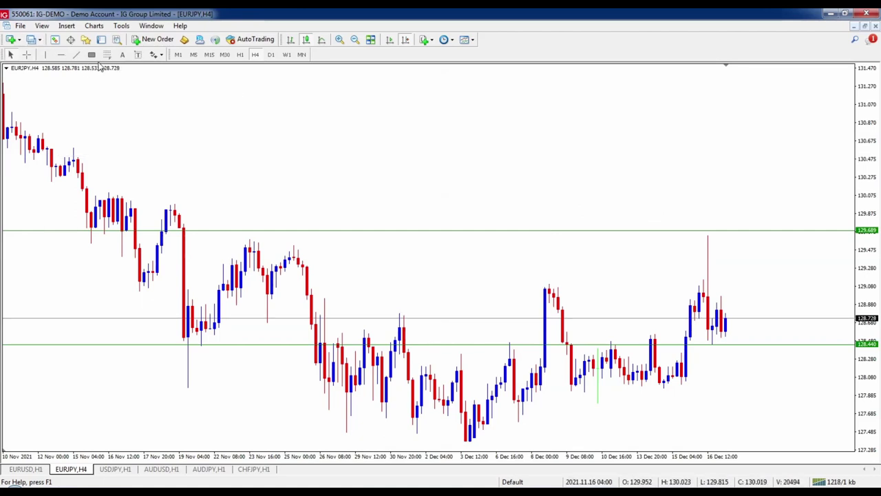
Draw a Fibonacci retracement from the 14 December low near 127.96 up to the wick high near 129.63.
click(107, 55)
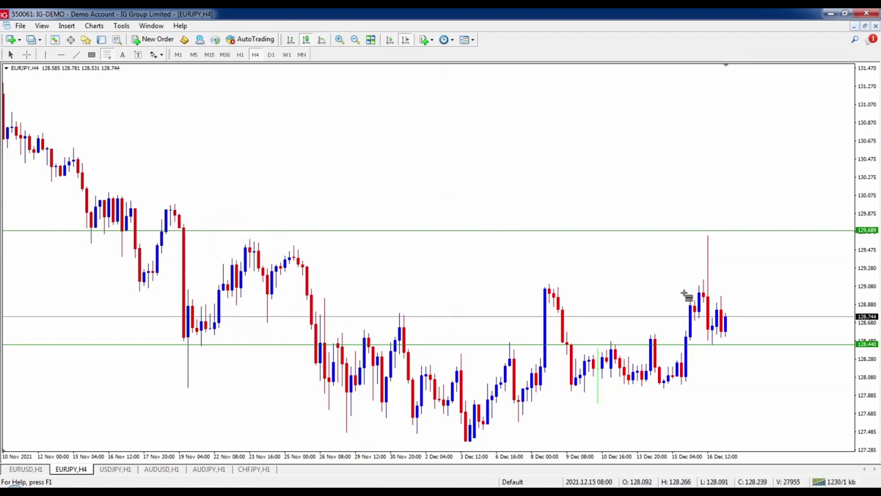
drag(664, 386, 725, 241)
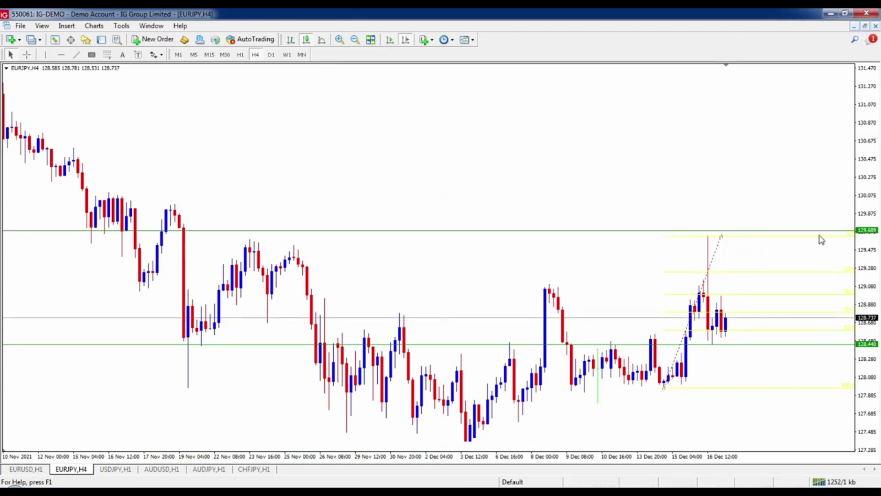
Change the colour of the Fibonacci retracement's levels to Black in its properties.
right_click(722, 241)
click(747, 244)
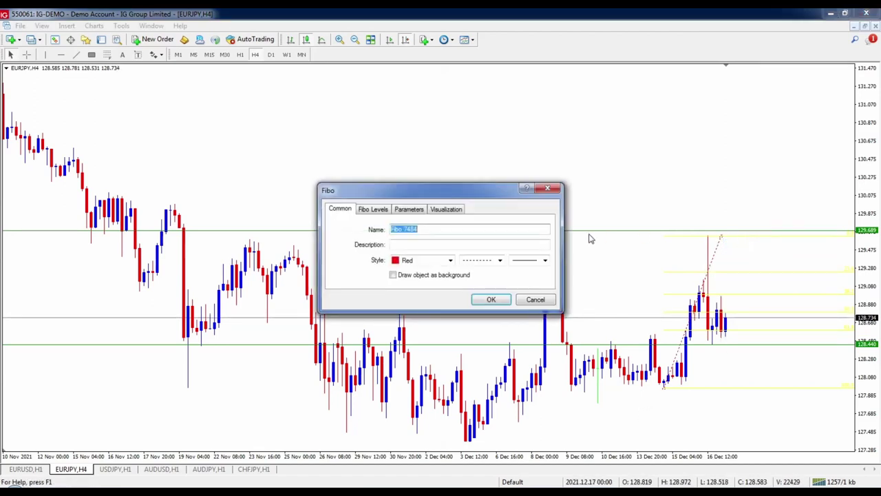
click(379, 210)
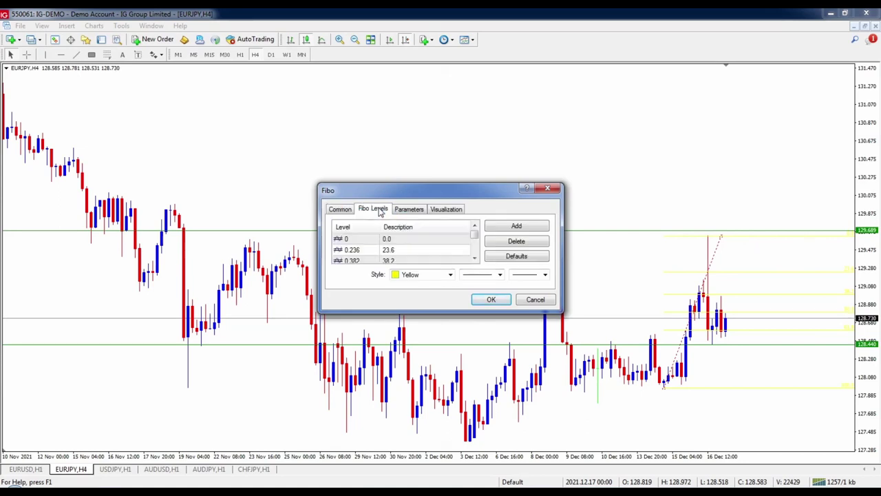
click(450, 275)
click(395, 303)
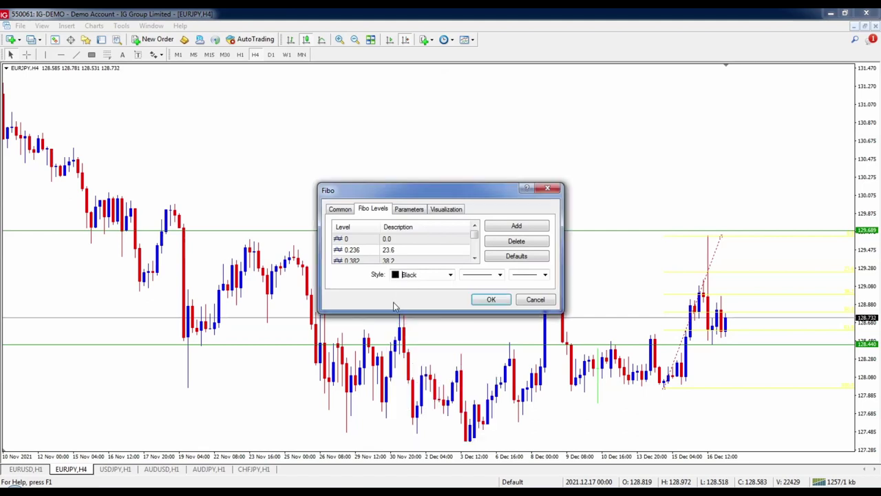
click(490, 299)
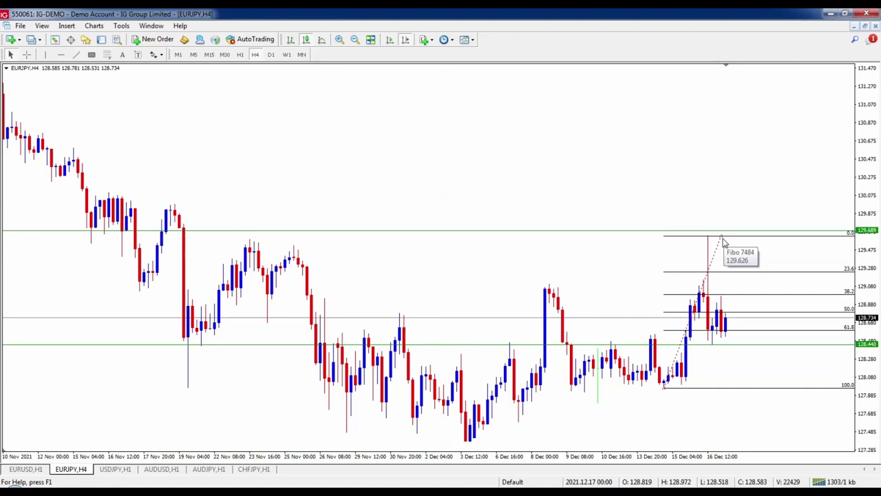
Stretch the Fibonacci retracement's upper end slightly later in time, then delete the retracement and both green horizontal lines.
mouse_move(724, 240)
mouse_down()
mouse_move(723, 203)
mouse_move(721, 234)
mouse_move(750, 284)
mouse_move(733, 241)
mouse_up()
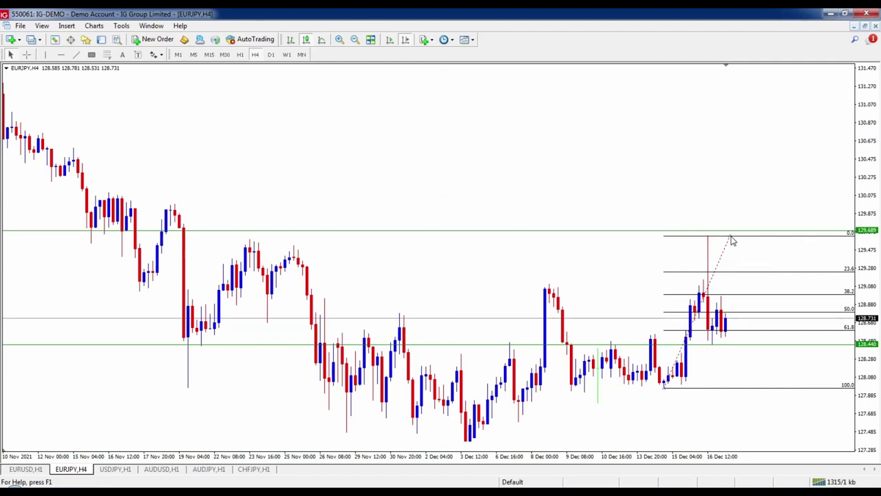
right_click(733, 240)
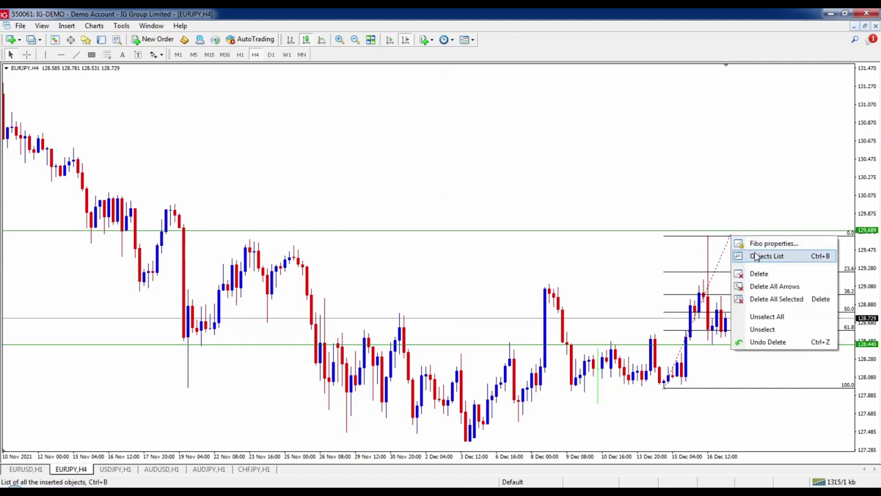
click(757, 274)
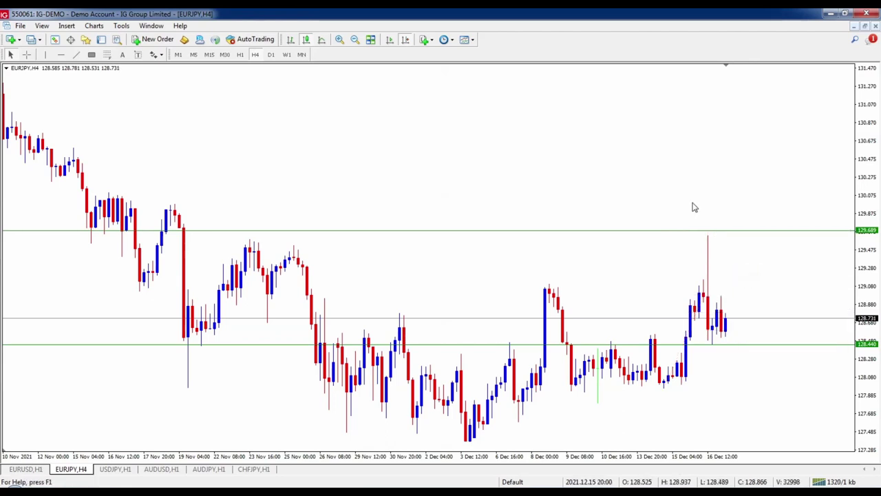
double_click(801, 232)
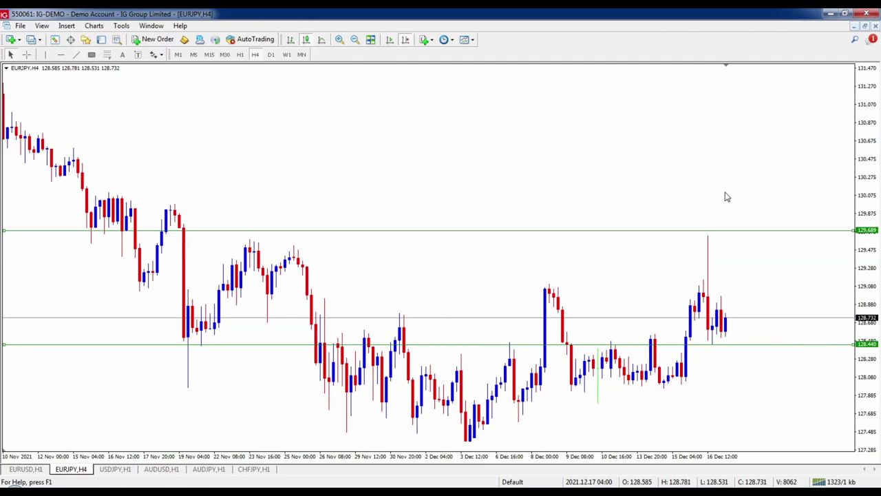
key(Delete)
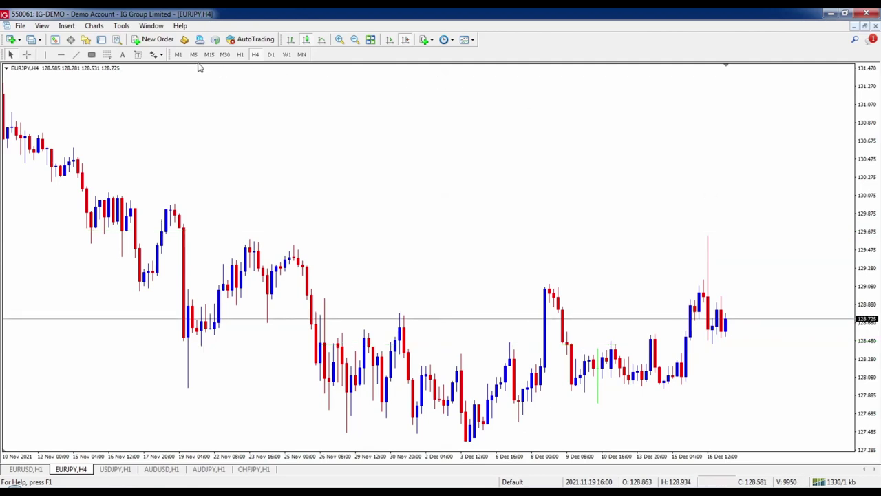
Add a text object reading "text example" in the empty area above the 2 December candles, near 130.1.
click(136, 55)
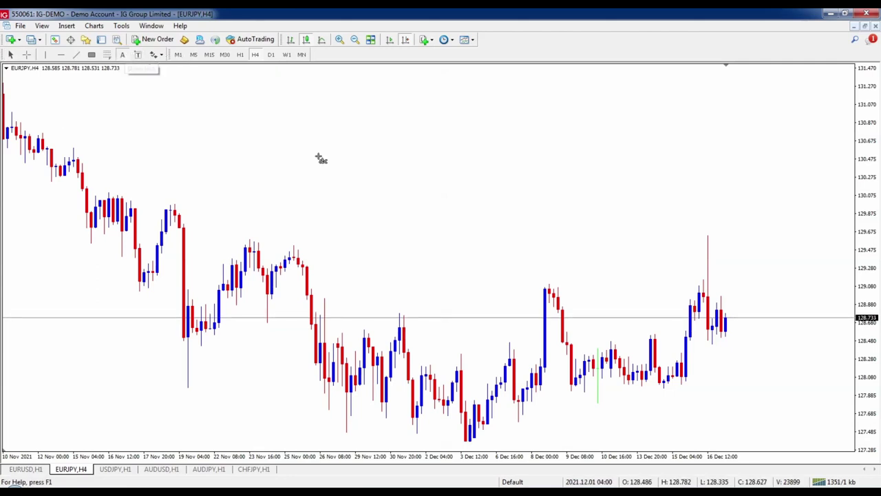
click(422, 190)
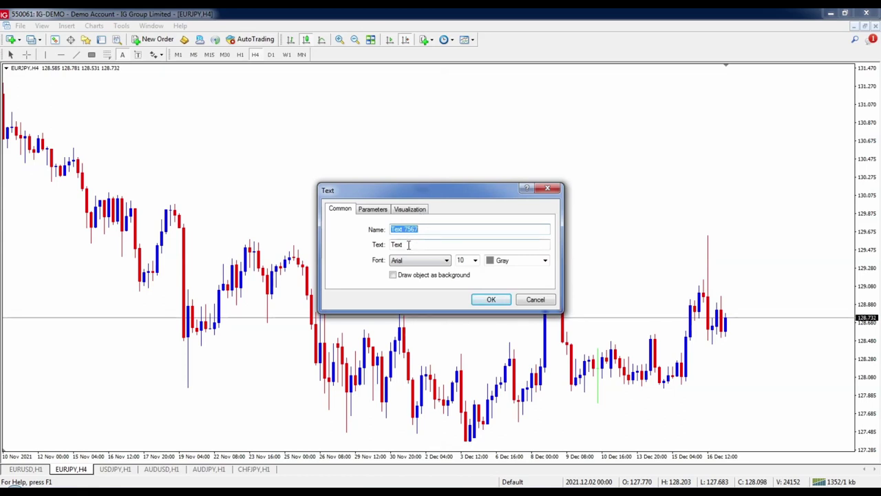
drag(409, 244, 375, 250)
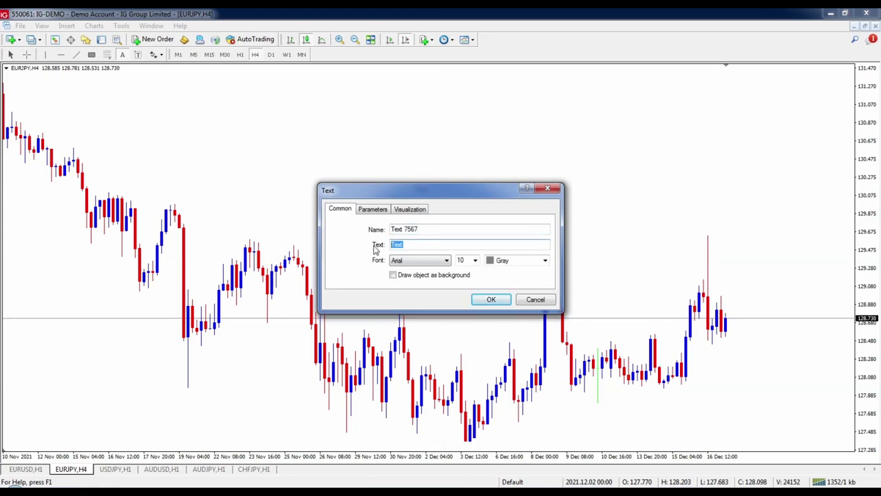
text(text ex)
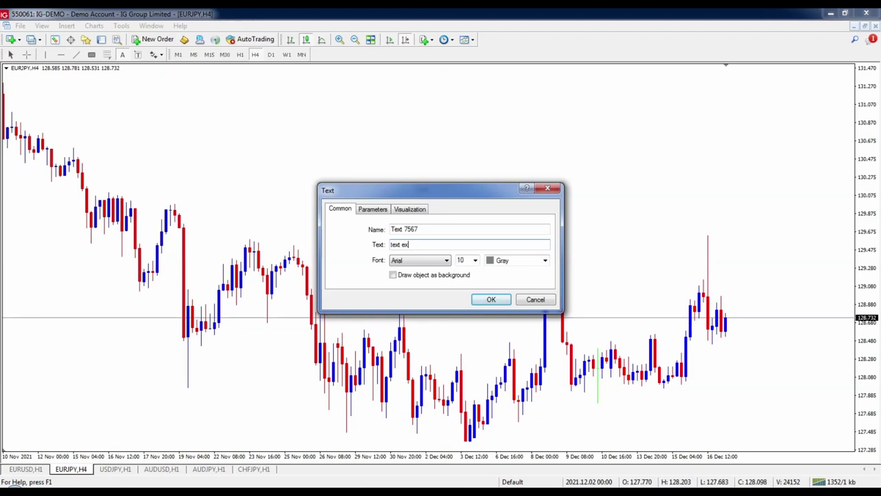
text(ample)
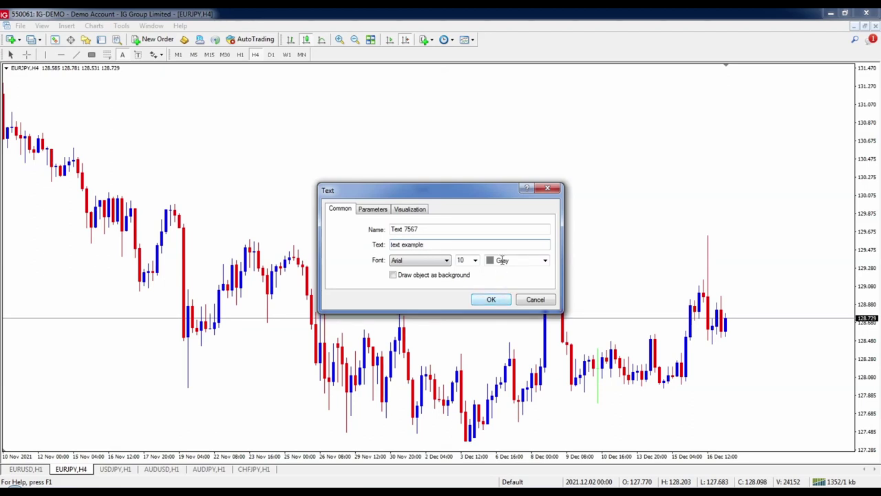
key(Tab)
click(492, 301)
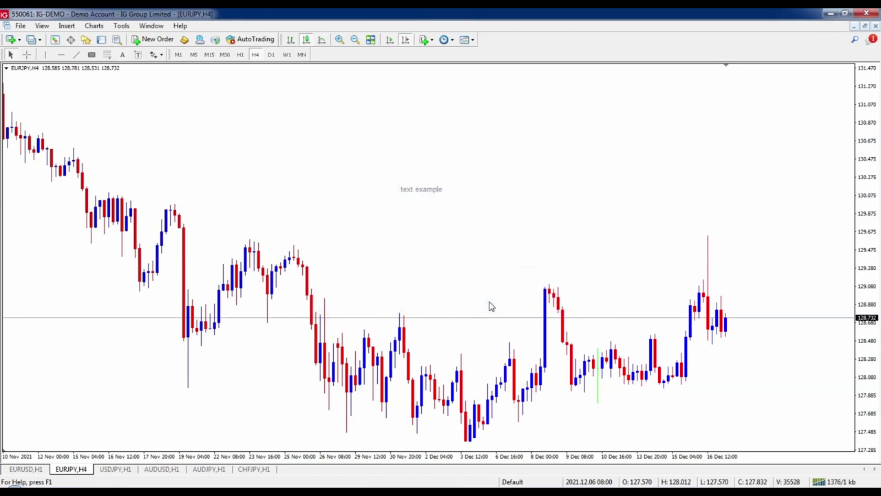
Set the font size of the "text example" object to 24.
double_click(421, 193)
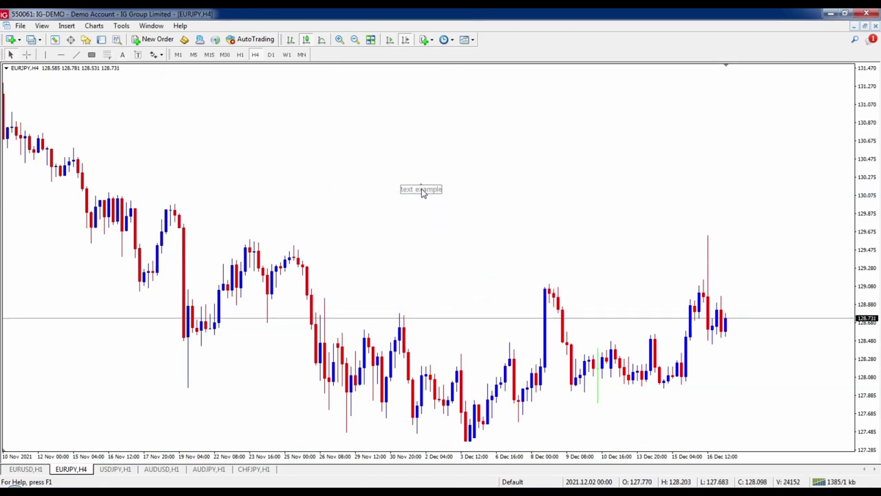
right_click(422, 192)
click(458, 198)
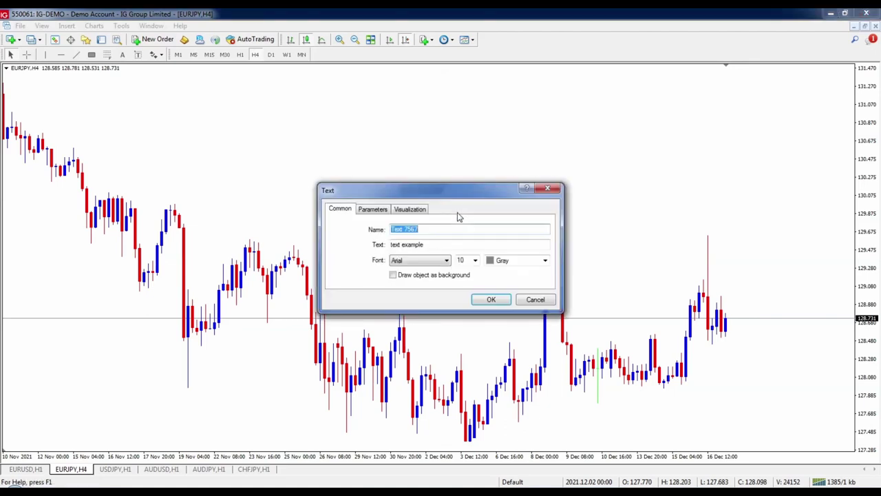
click(475, 260)
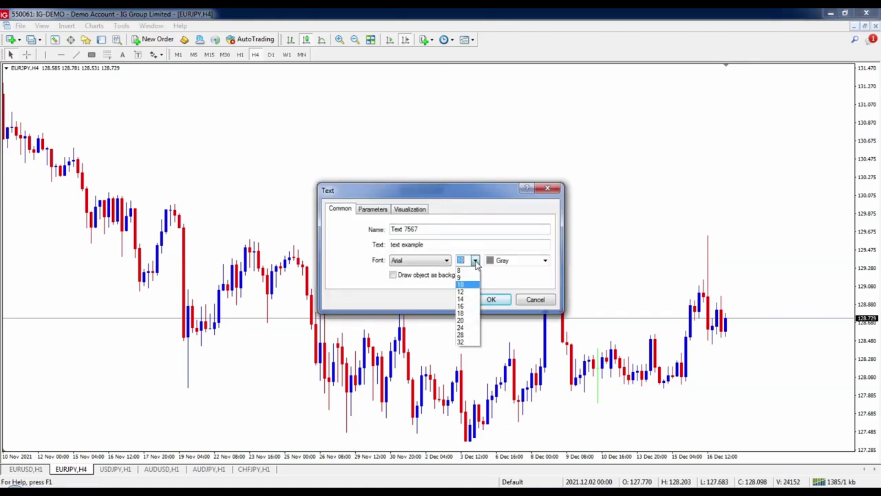
click(467, 328)
click(489, 300)
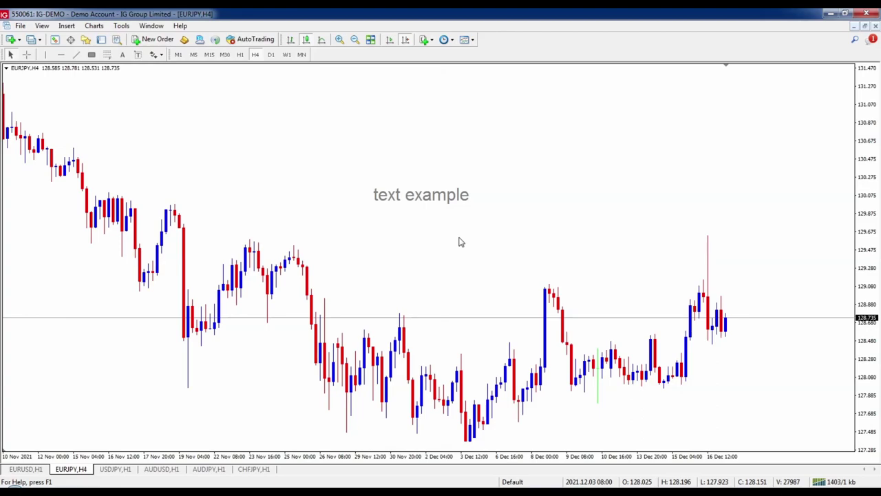
Add a text label reading "Lable example" above the text object, with font size 24 and colour Black.
drag(461, 241, 488, 251)
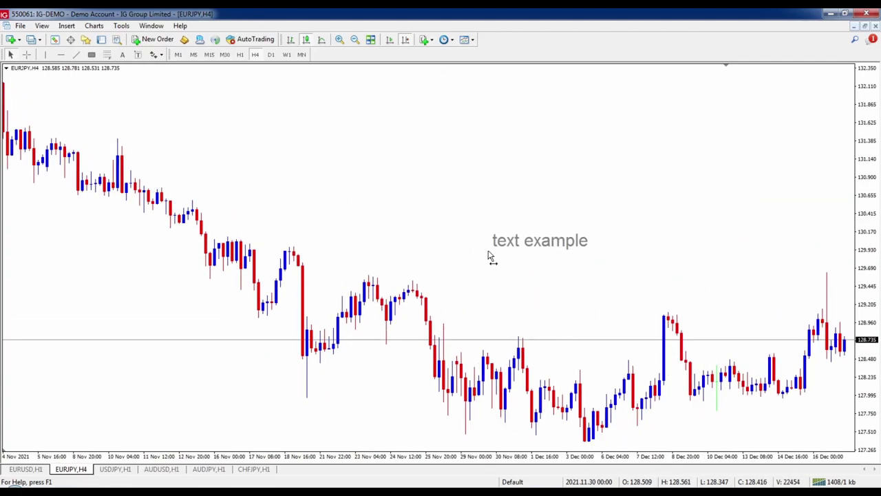
click(137, 55)
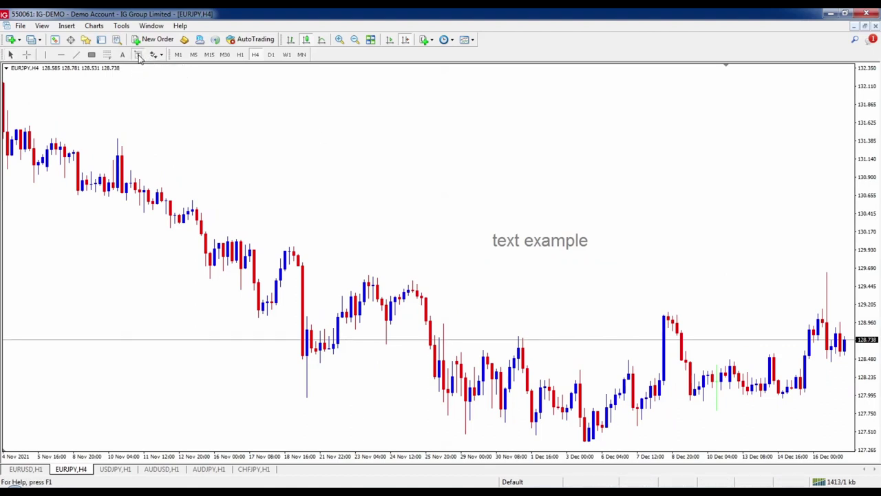
click(489, 164)
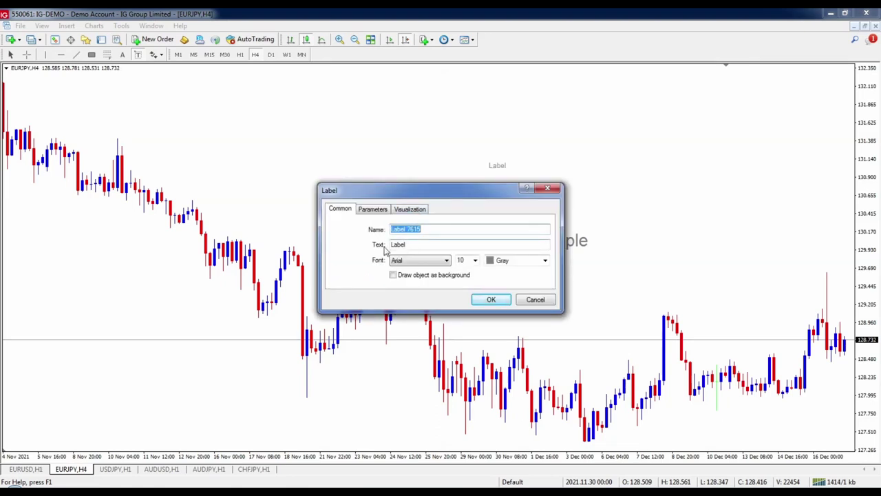
double_click(412, 247)
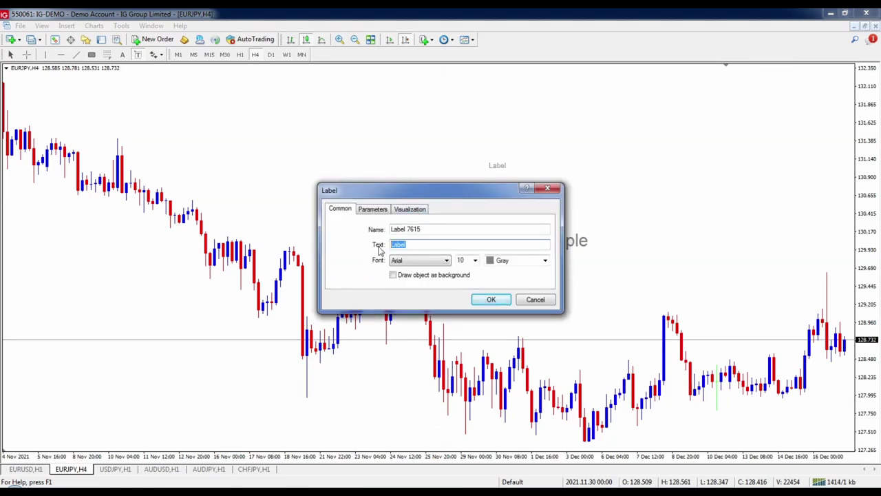
text(Lable example)
click(475, 259)
click(465, 329)
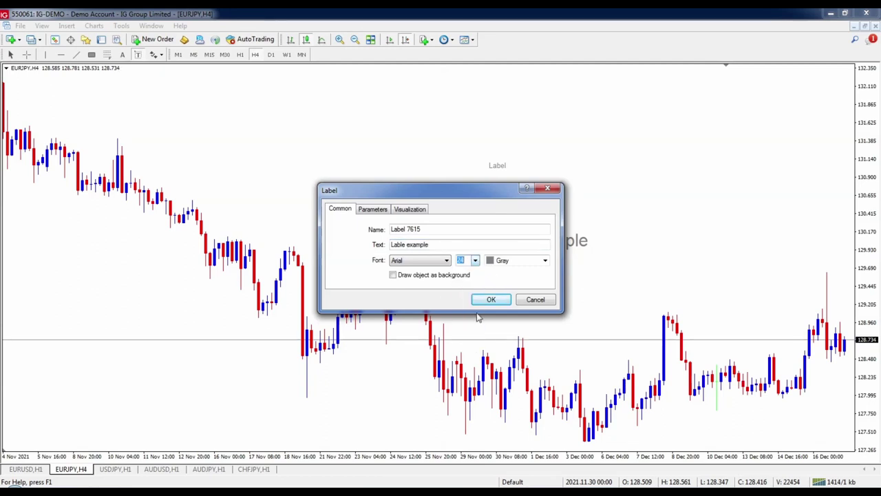
click(546, 260)
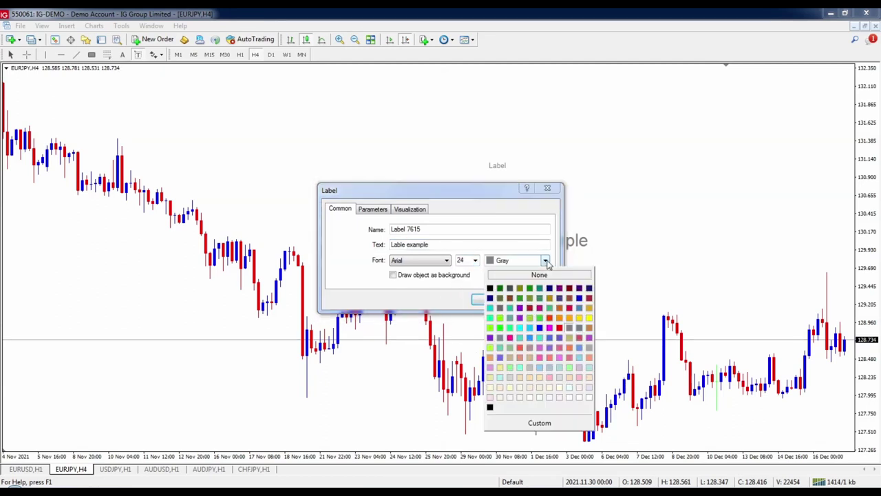
click(492, 292)
click(491, 299)
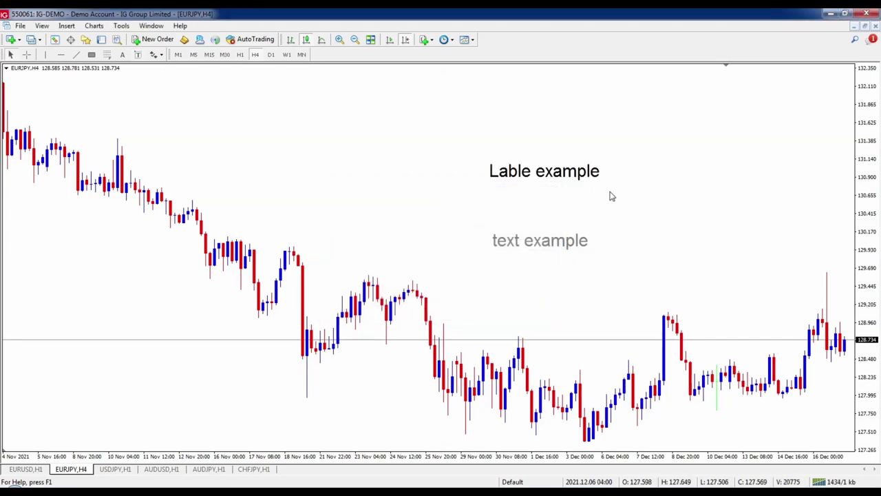
Choose the Arrow Up marker for placement on the EURJPY chart.
mouse_move(584, 211)
mouse_down()
mouse_move(572, 214)
mouse_move(600, 215)
mouse_move(569, 219)
mouse_move(583, 220)
mouse_up()
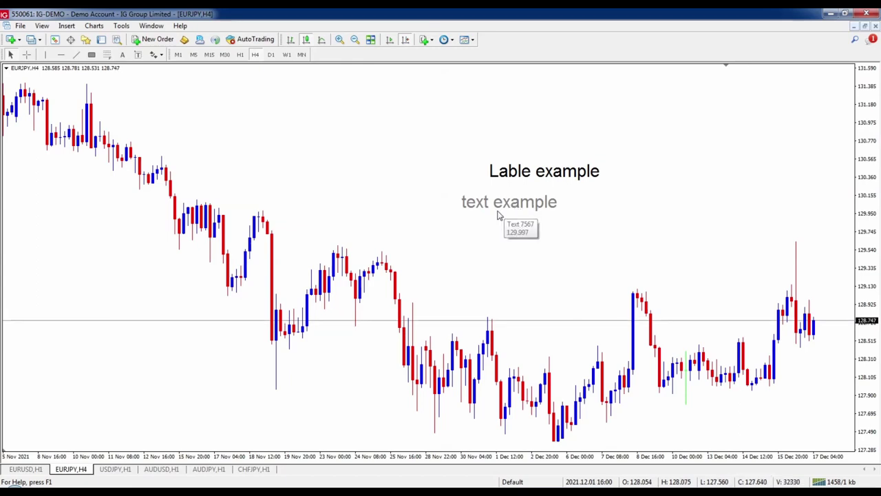
scroll(541, 287, up, 3)
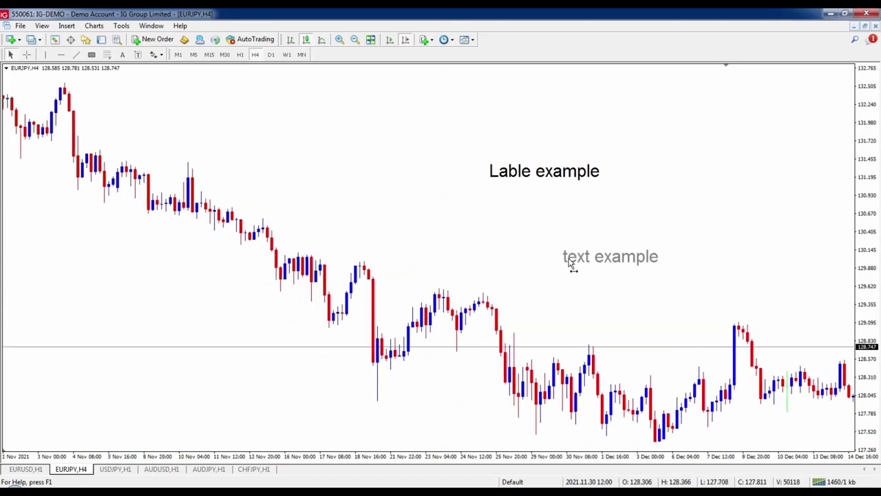
scroll(571, 264, down, 4)
click(156, 54)
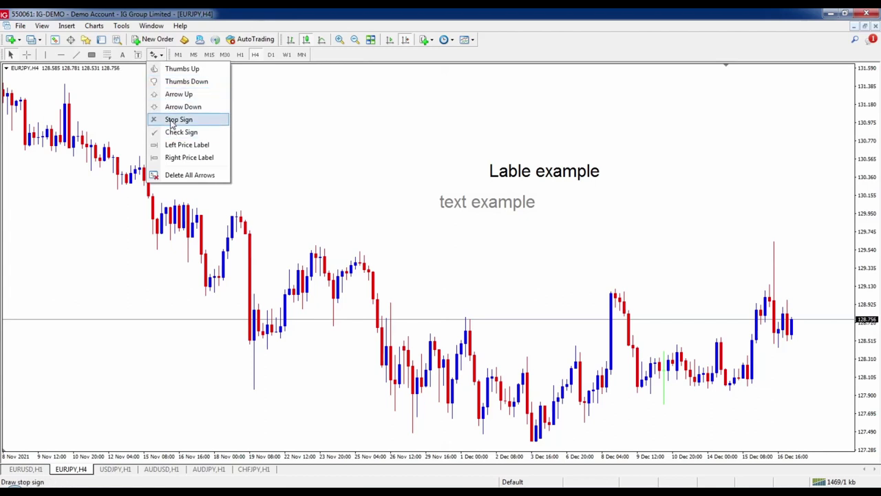
click(177, 94)
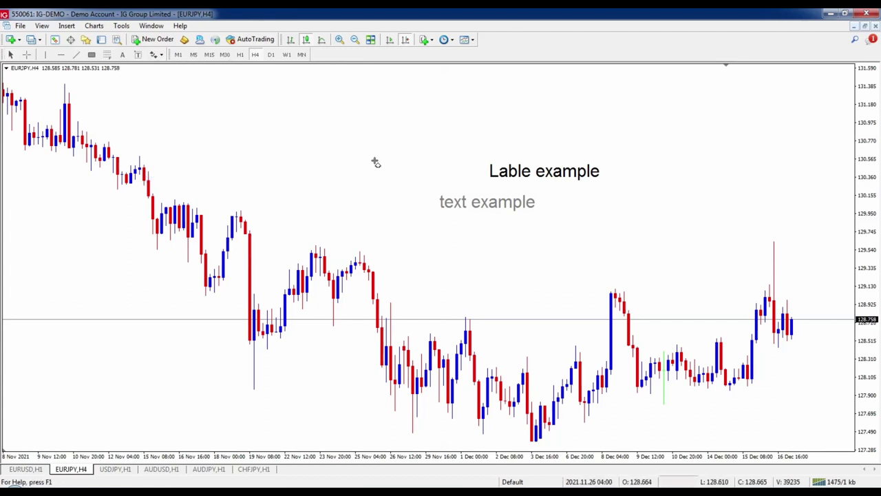
Place an up arrow in the empty area above the candles and style it green with the thickest line width.
click(382, 146)
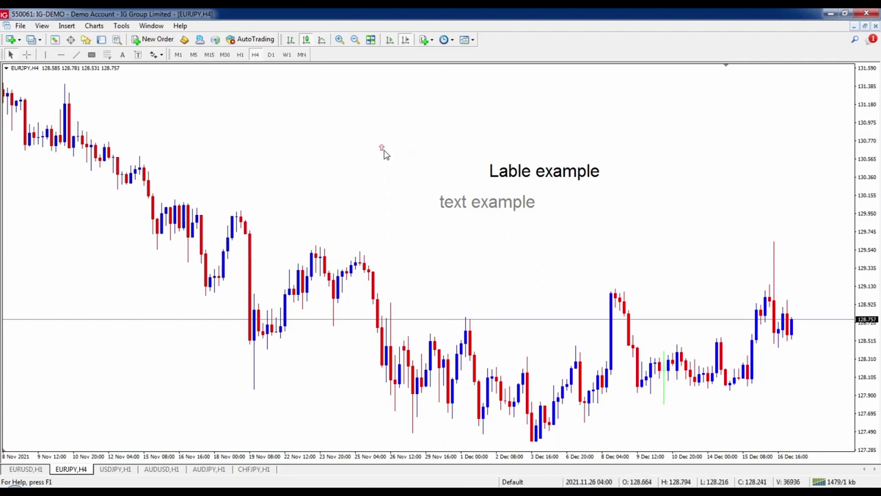
double_click(383, 151)
right_click(383, 151)
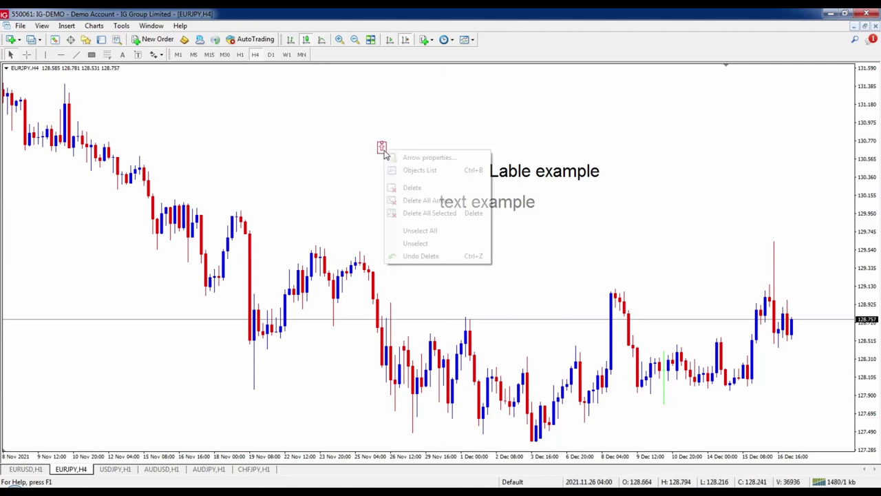
click(402, 157)
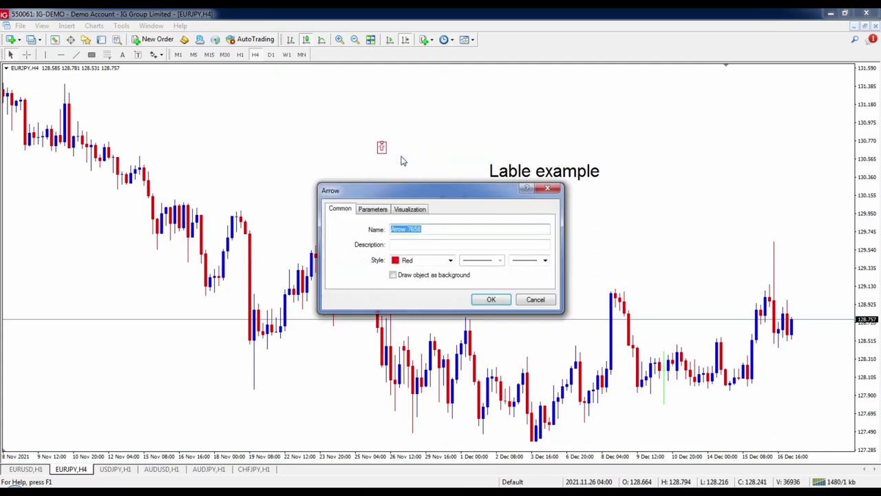
click(450, 260)
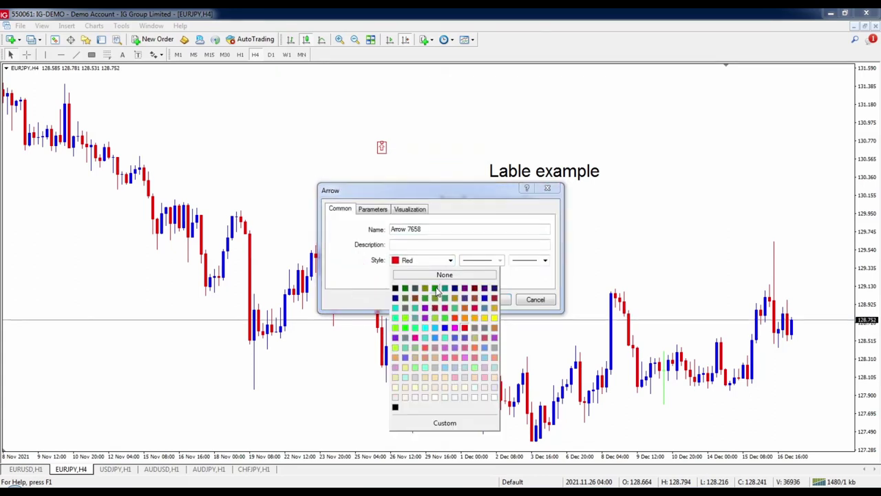
click(435, 288)
click(544, 260)
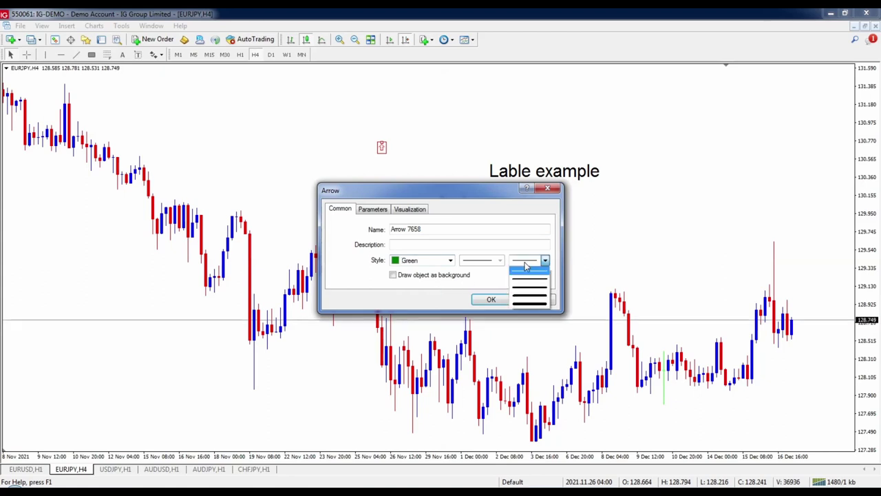
click(532, 305)
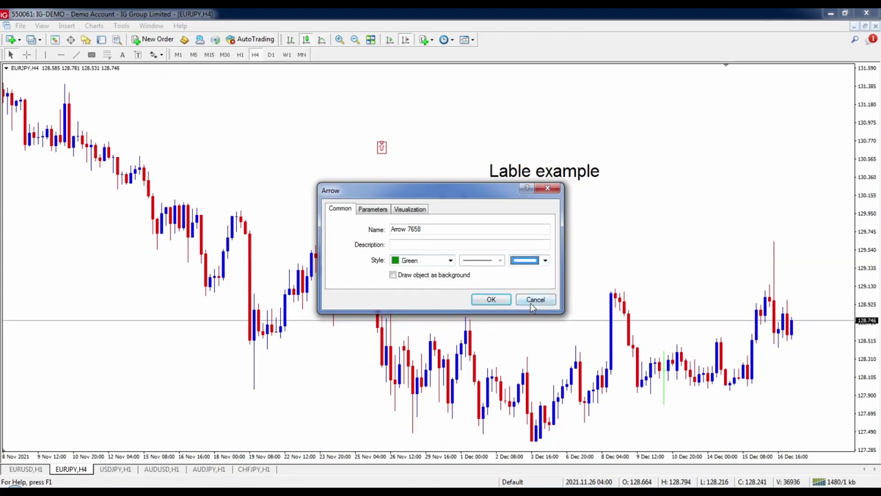
Change the arrow's code to 234 and apply its new properties.
click(374, 210)
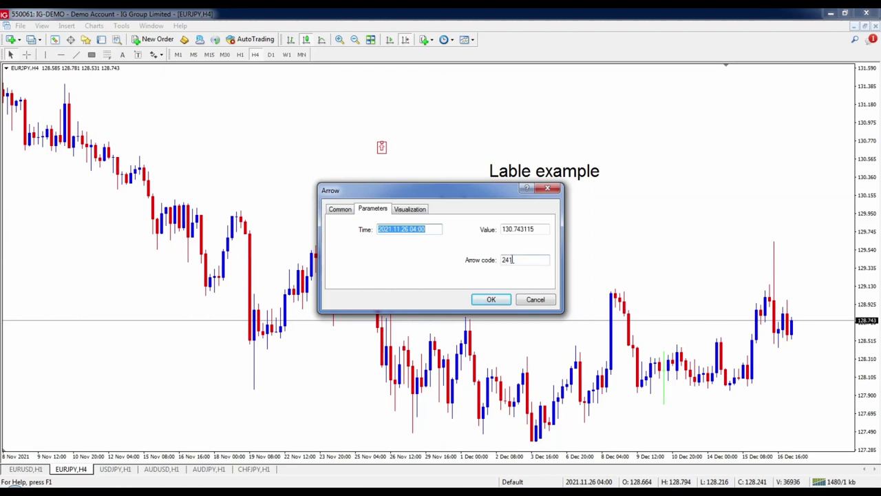
double_click(510, 259)
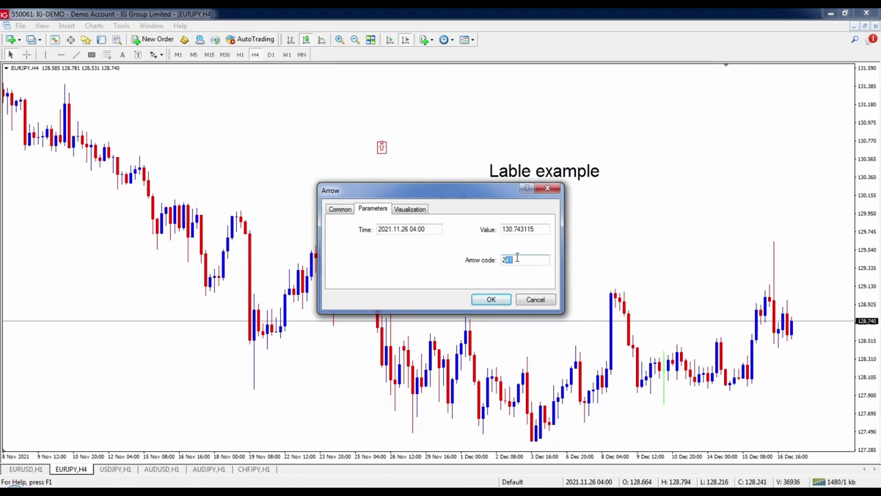
text(234)
click(491, 299)
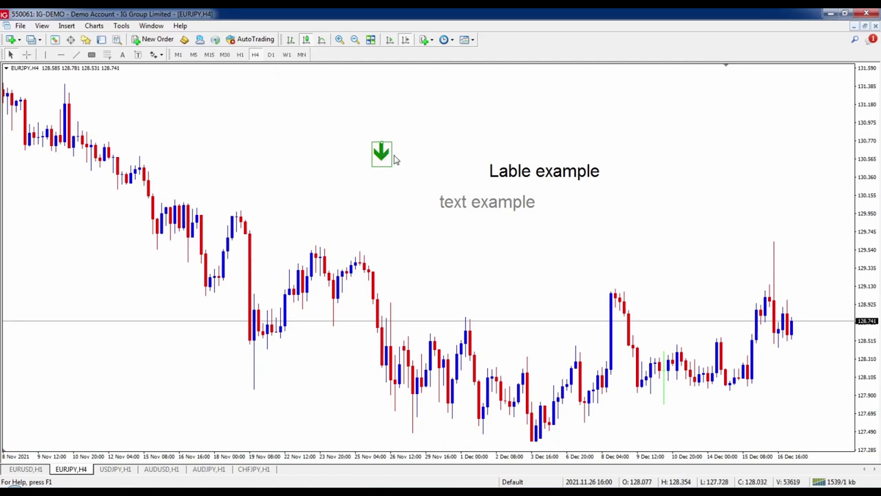
Move the green arrow to just above the 8 December price peak and deselect it.
drag(382, 155, 616, 272)
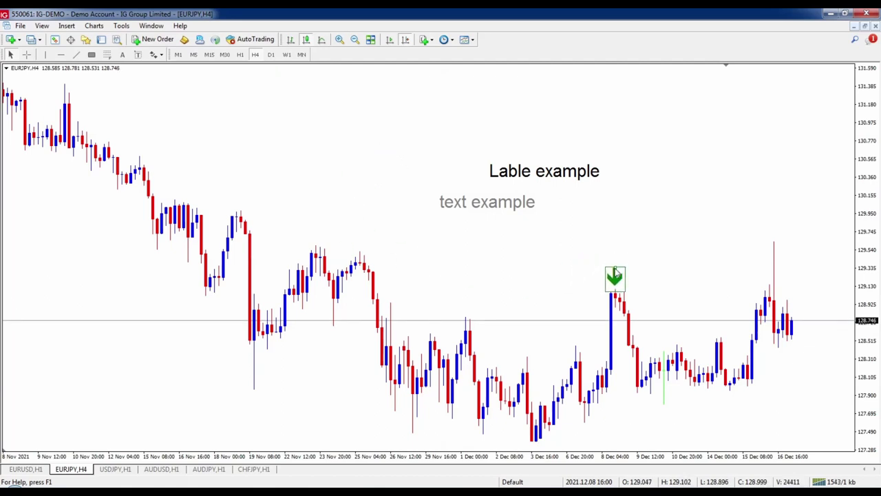
click(666, 243)
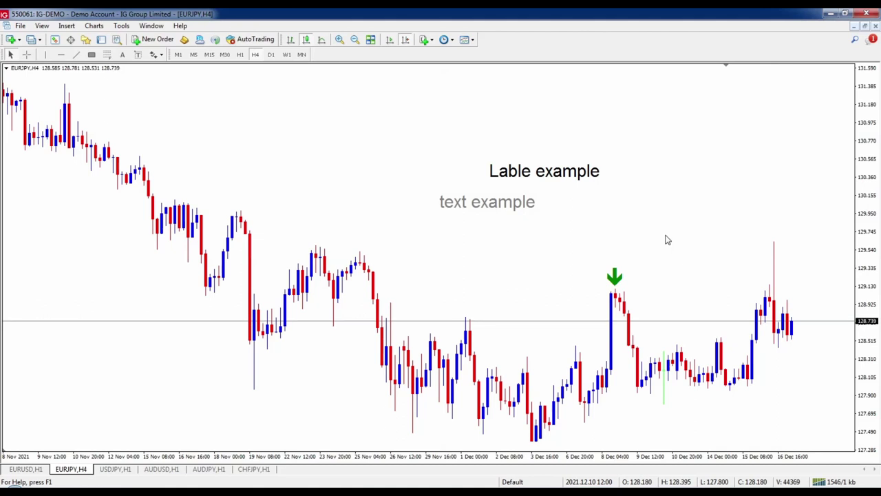
Select the "Lable example" label and the "text example" text on the chart and delete them.
double_click(554, 171)
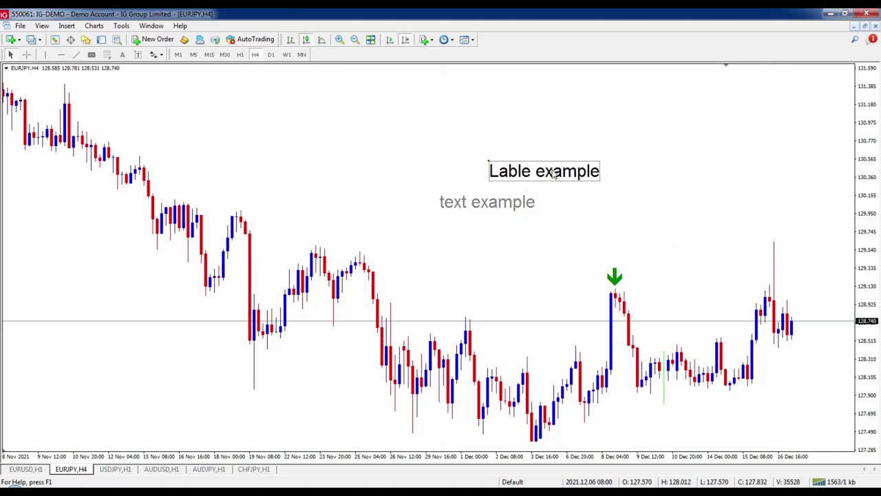
double_click(507, 200)
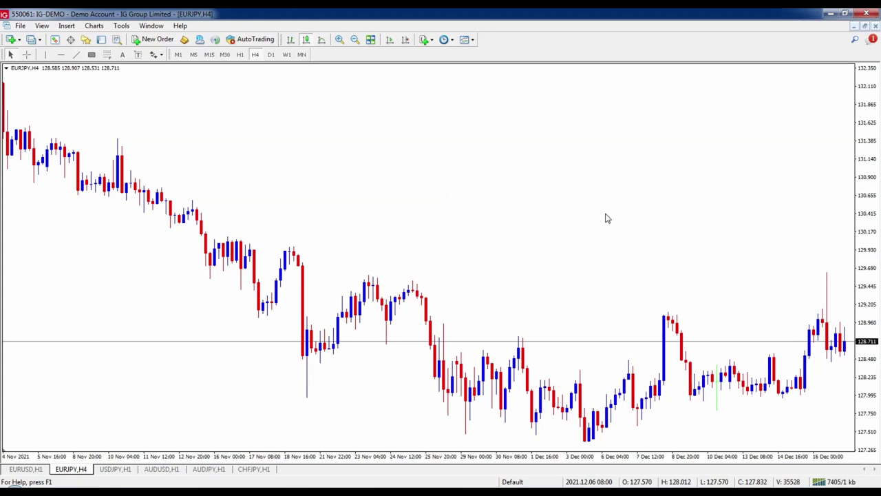
Examine the available indicators by category, including Trend, Oscillators, Volumes, Bill Williams and Custom, without adding any.
click(425, 41)
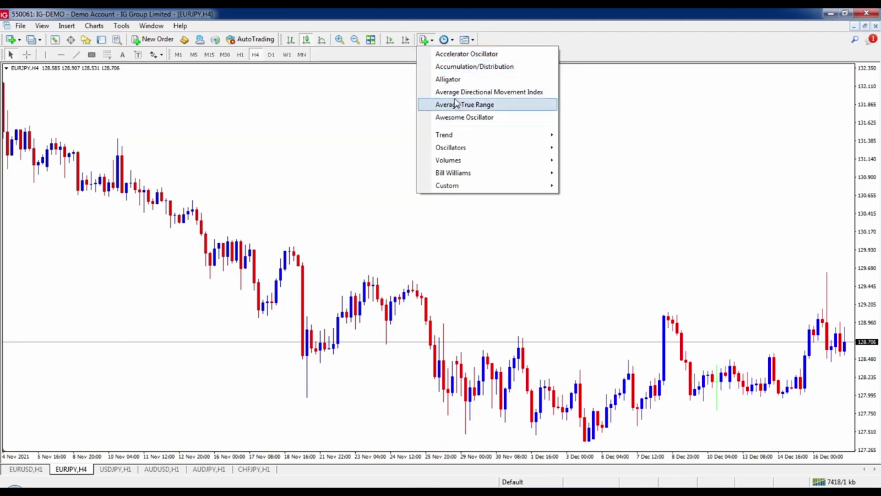
mouse_move(451, 137)
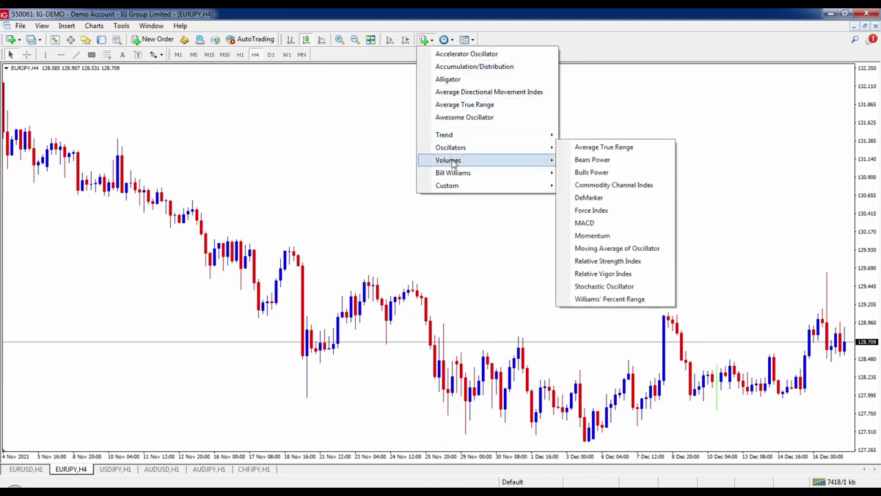
mouse_move(453, 163)
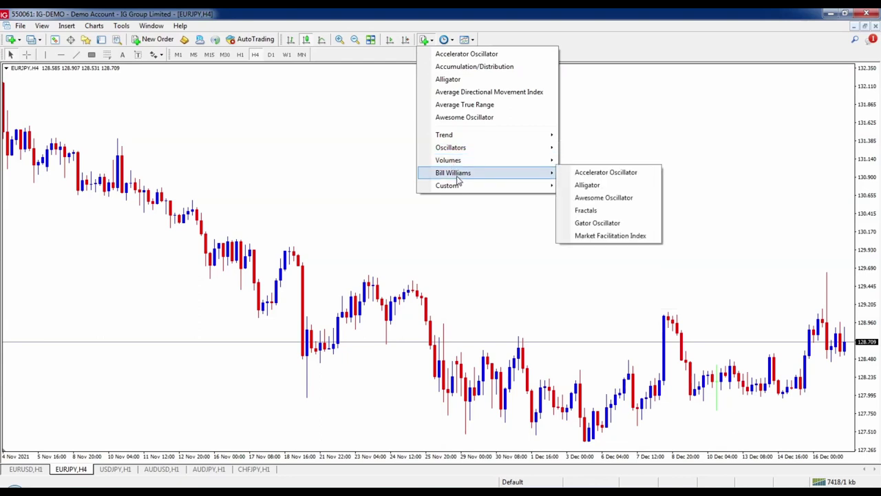
mouse_move(460, 191)
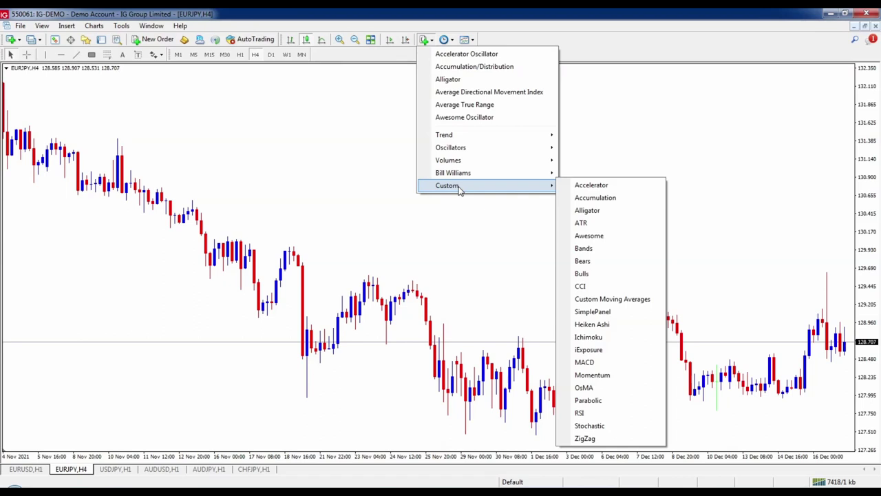
click(428, 43)
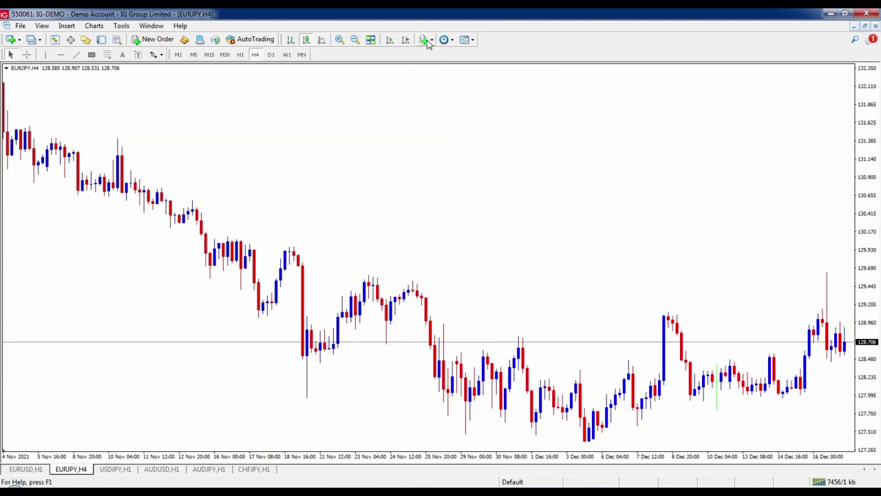
click(67, 27)
mouse_move(89, 41)
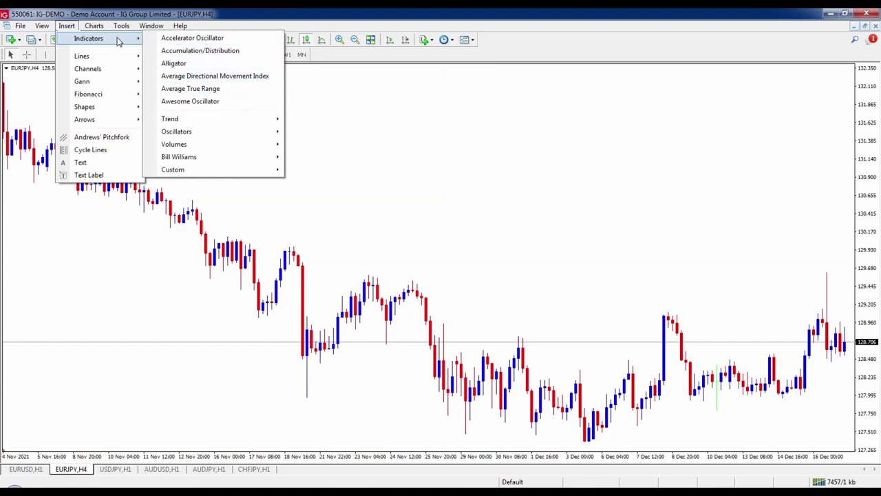
click(72, 231)
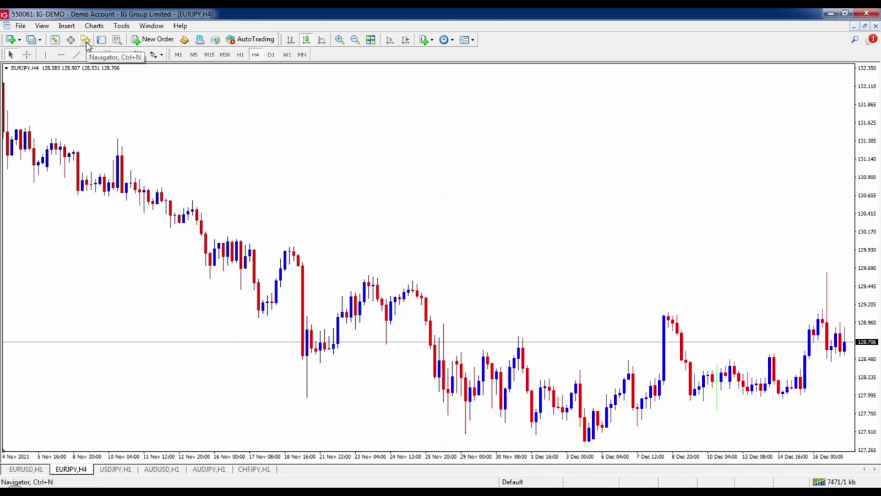
Show the Navigator, expand its Indicators group to review the list, and close the Navigator again.
click(85, 40)
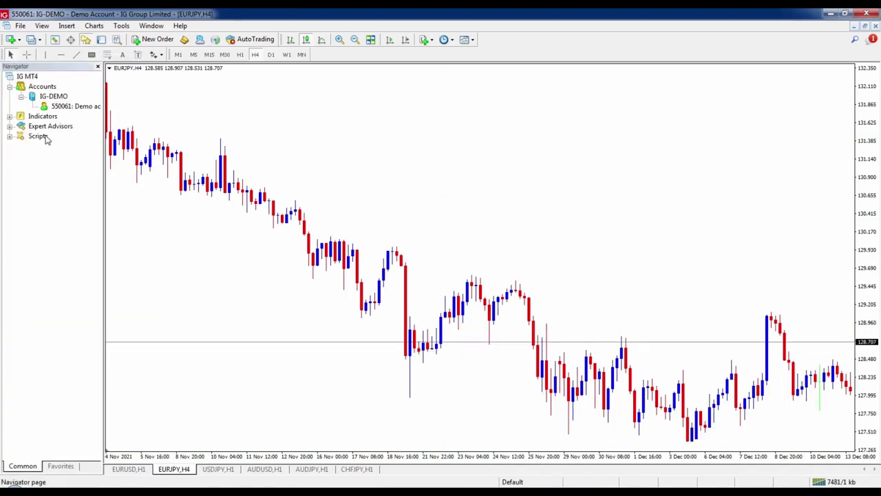
click(9, 116)
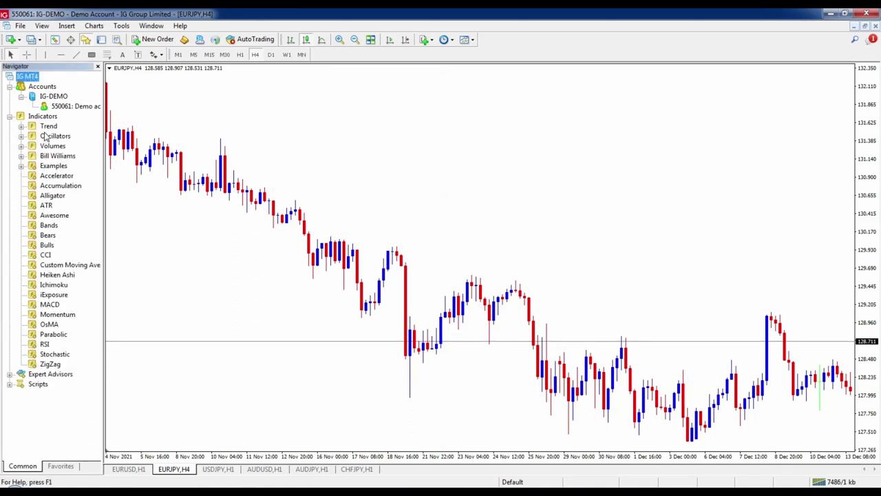
click(97, 66)
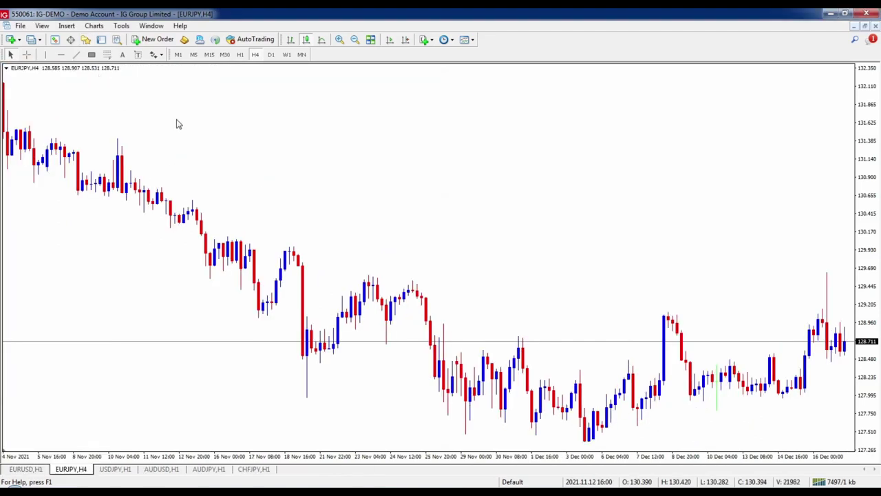
Start adding a Moving Average trend indicator to the EURJPY H4 chart with period 21 and the Exponential method.
click(424, 40)
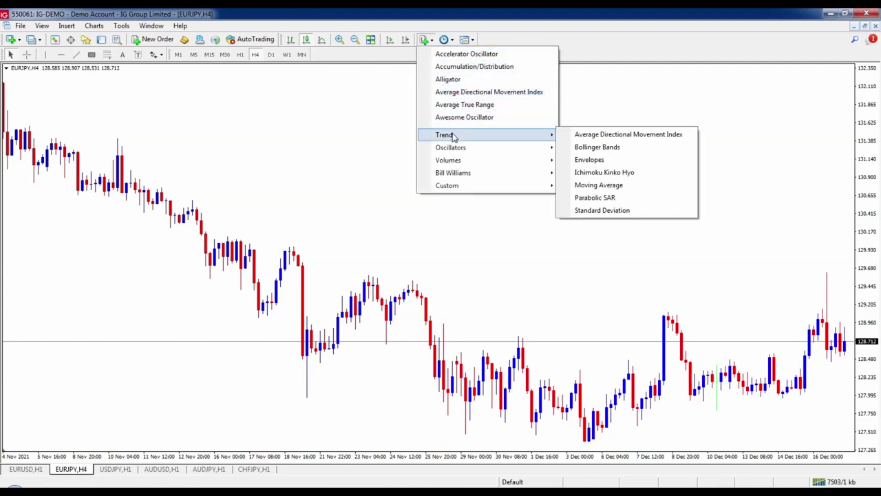
click(591, 186)
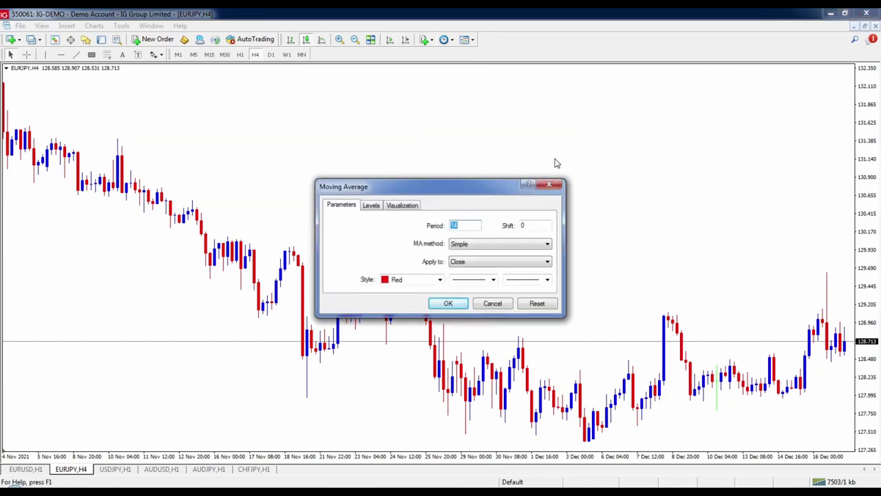
drag(441, 186, 445, 133)
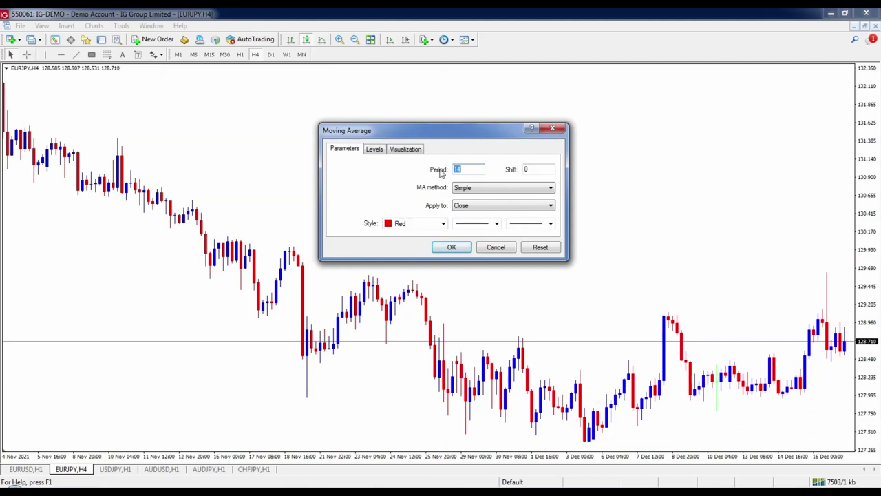
text(21)
click(461, 190)
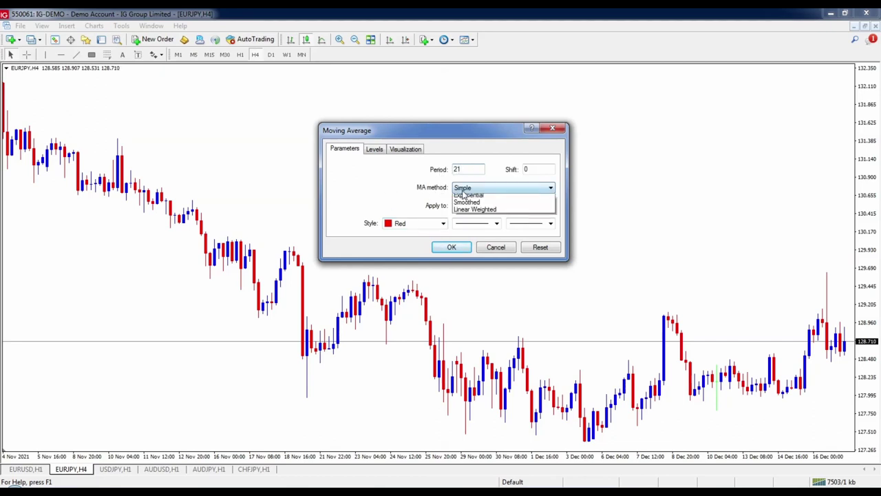
click(466, 205)
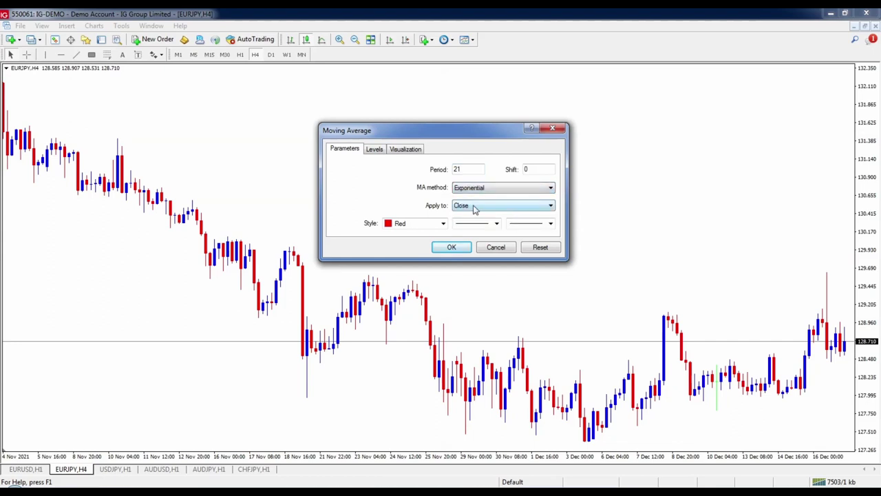
Style the 21-period moving average as a thicker blue line and add it to the chart.
click(443, 225)
click(438, 291)
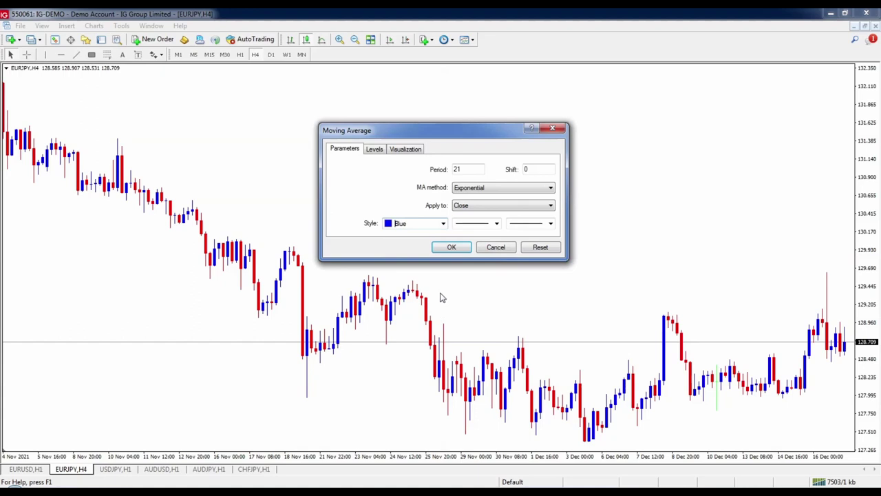
click(518, 226)
click(519, 242)
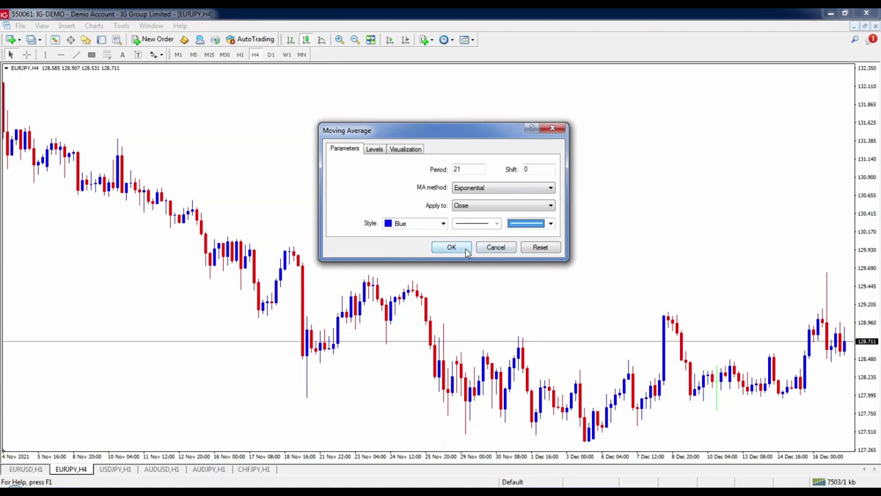
click(464, 251)
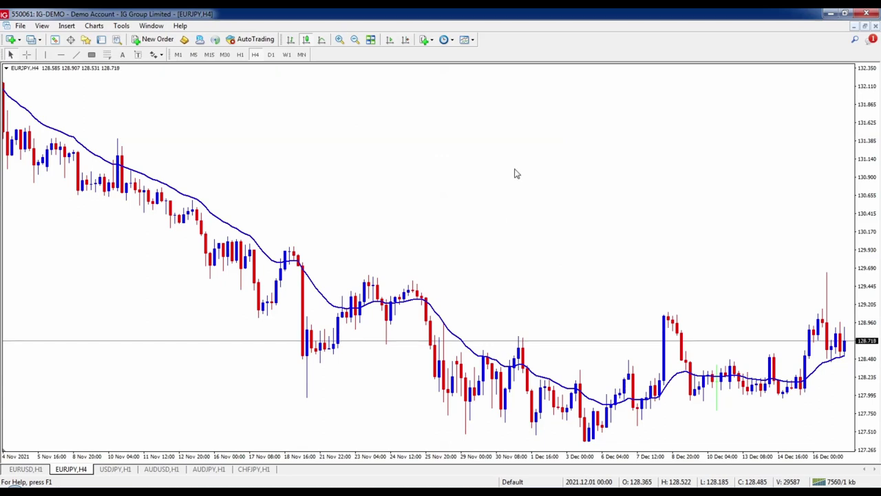
Add a second Moving Average to the EURJPY H4 chart with period 55, shift 0, Exponential method and a red line.
click(424, 39)
click(448, 55)
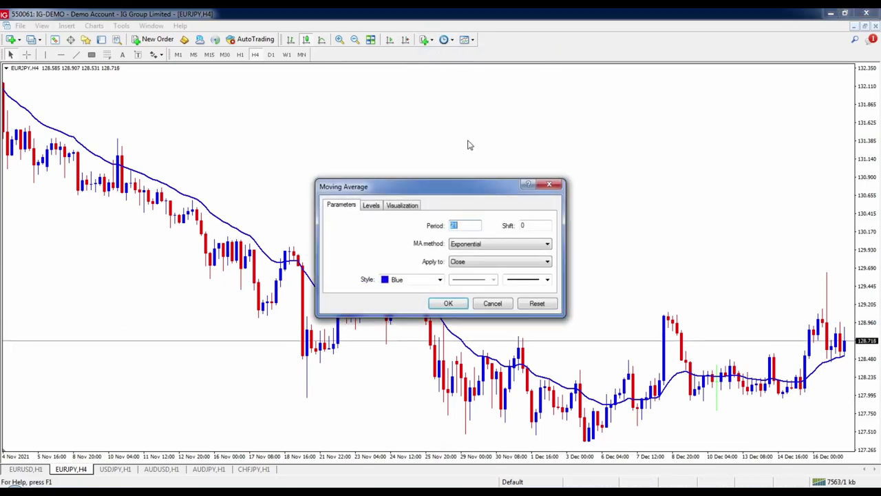
text(55)
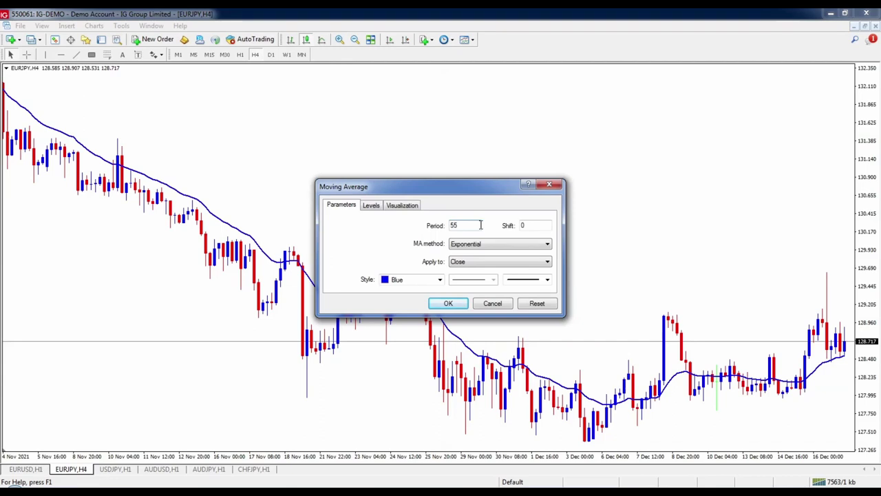
key(Tab)
click(439, 278)
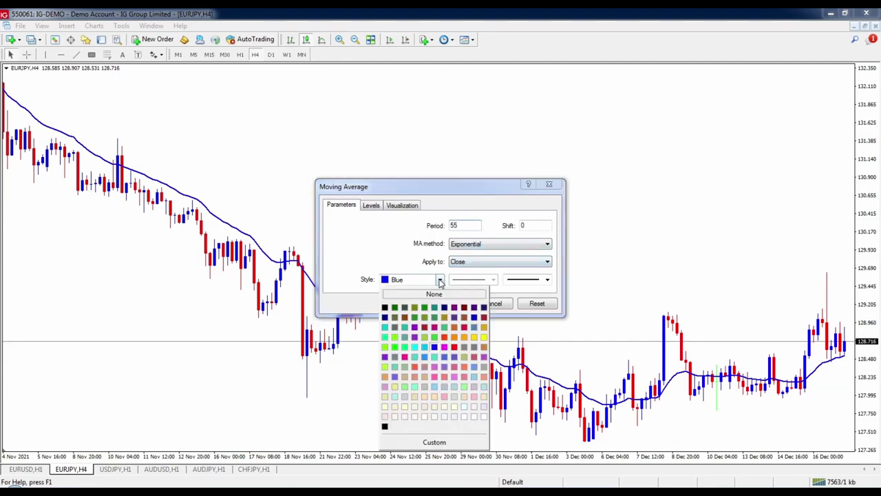
click(454, 348)
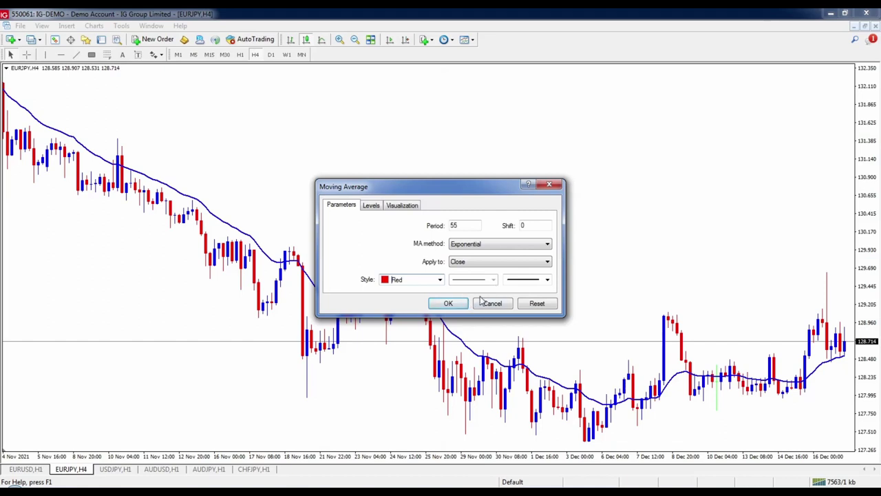
key(Tab)
drag(522, 226, 541, 230)
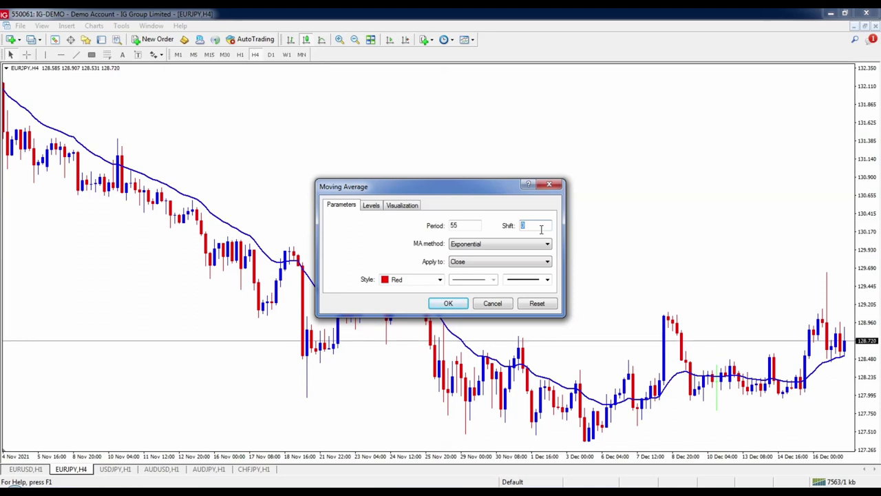
click(449, 303)
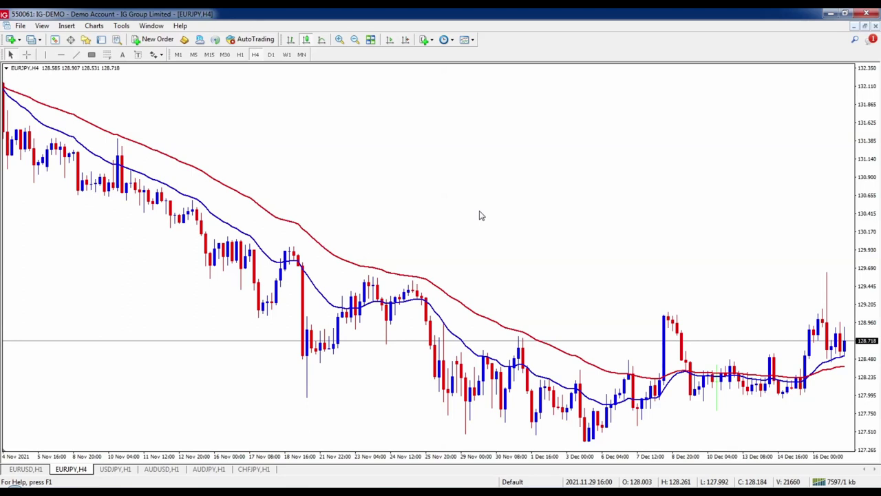
Change the period of the red moving average to 34.
double_click(329, 257)
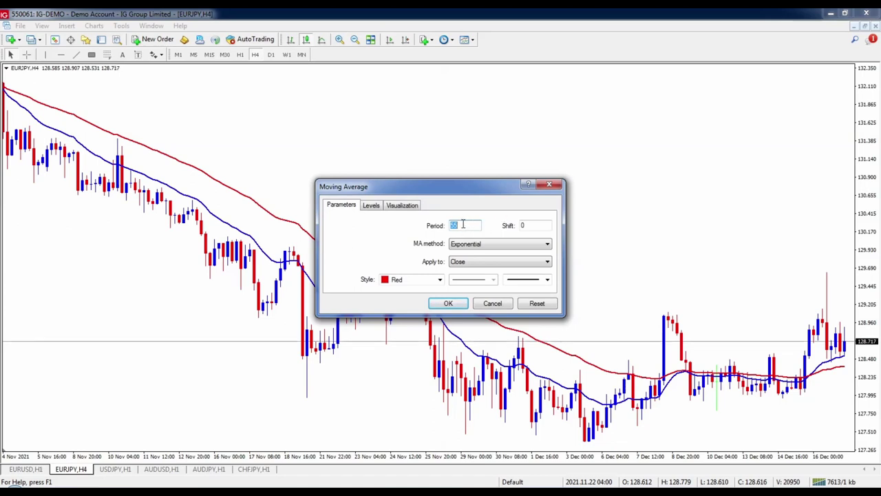
text(34)
click(448, 303)
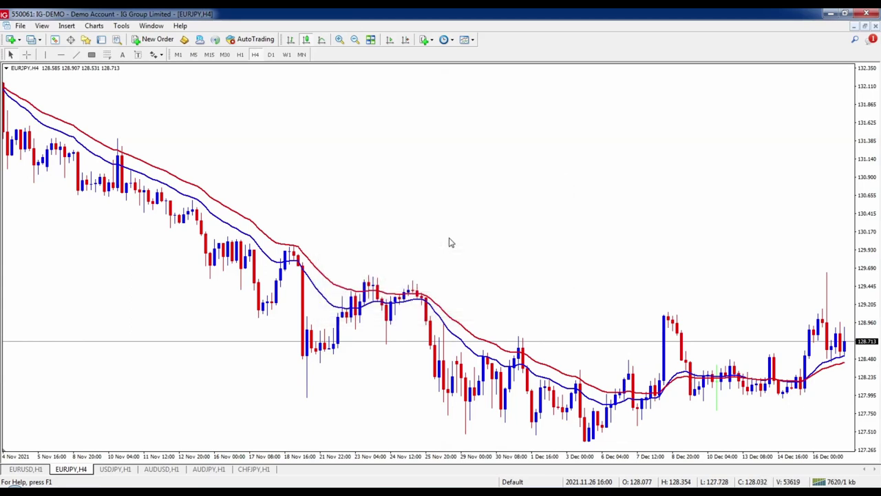
Change the blue moving average to period 13 and recolour its line green.
double_click(325, 303)
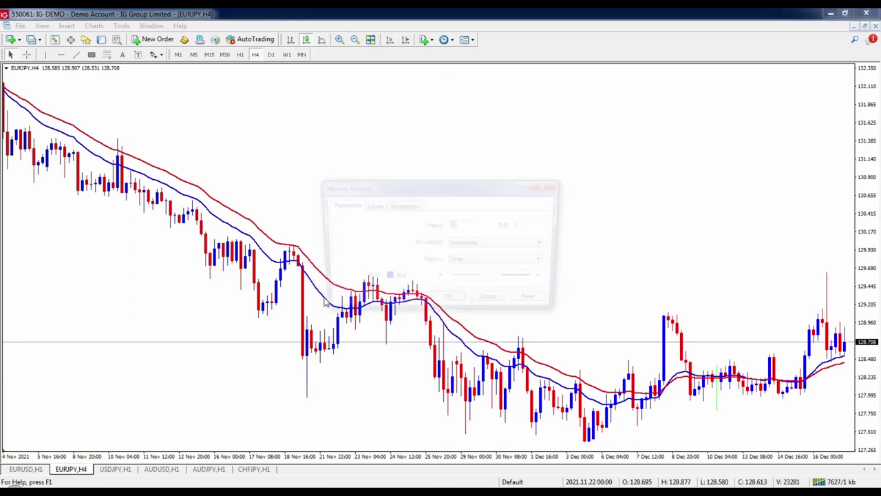
double_click(475, 226)
text(13)
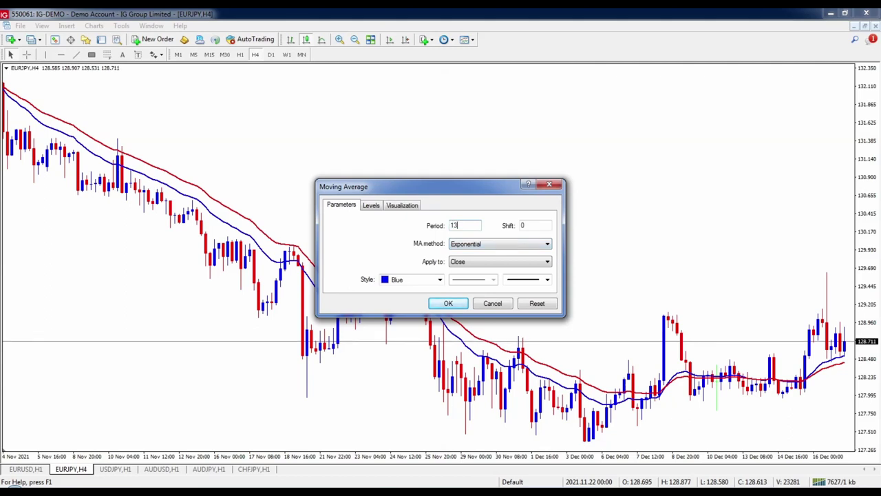
click(439, 280)
click(427, 312)
click(448, 304)
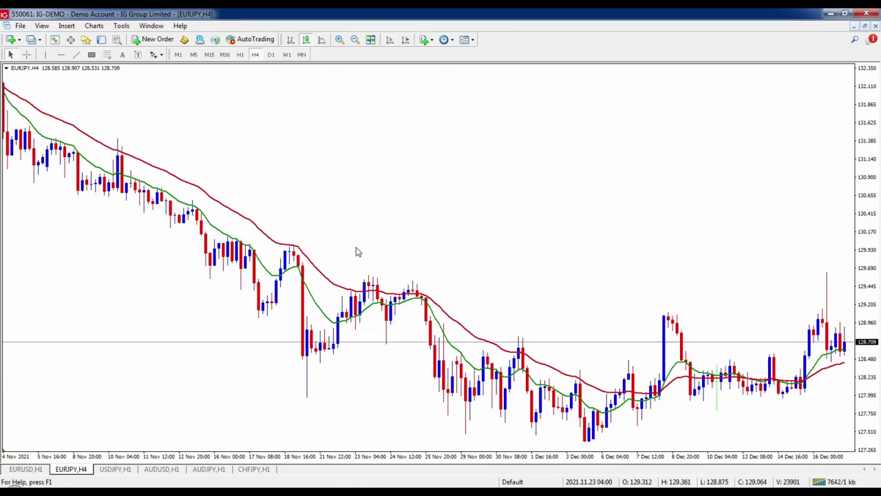
Open the red moving average's properties, close them without changes, and delete that indicator from the chart.
right_click(321, 270)
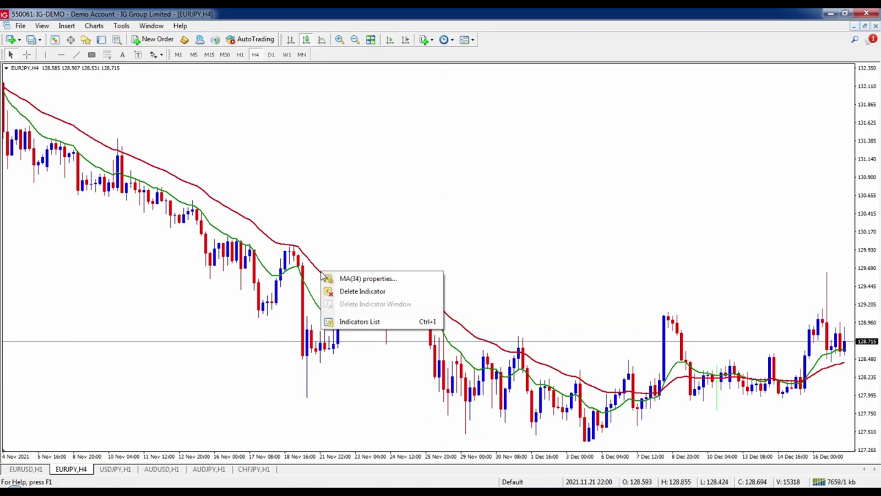
click(368, 279)
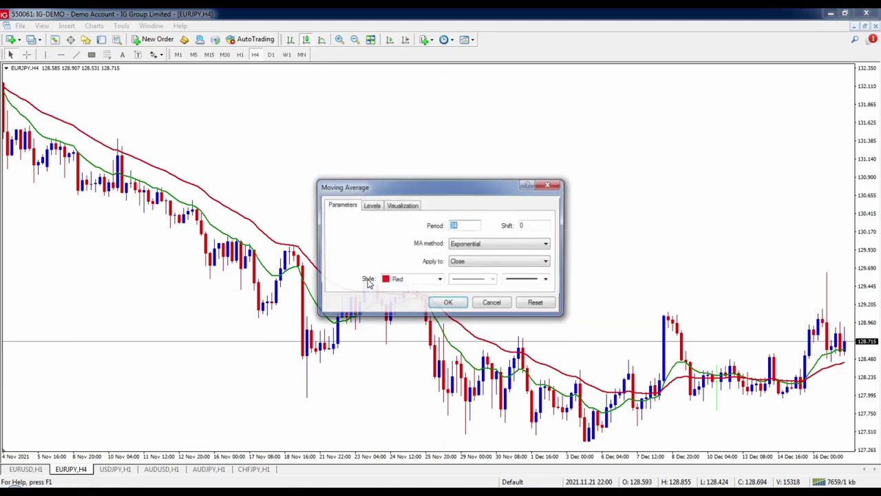
click(548, 186)
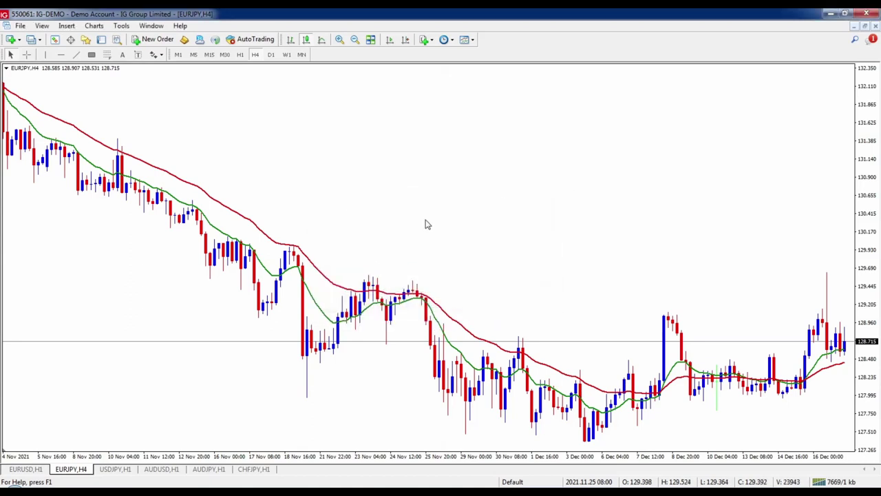
right_click(323, 275)
click(360, 293)
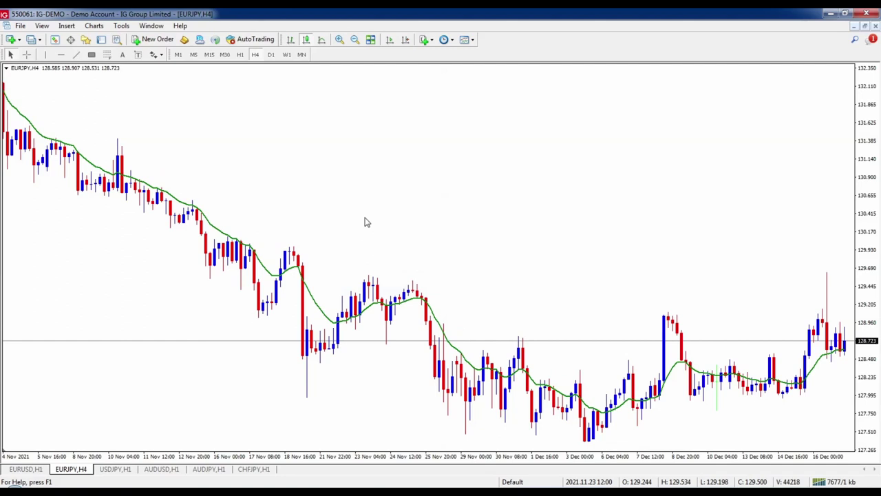
Add the Relative Strength Index oscillator with period 14, applied to Close, as a thicker blue line.
click(424, 39)
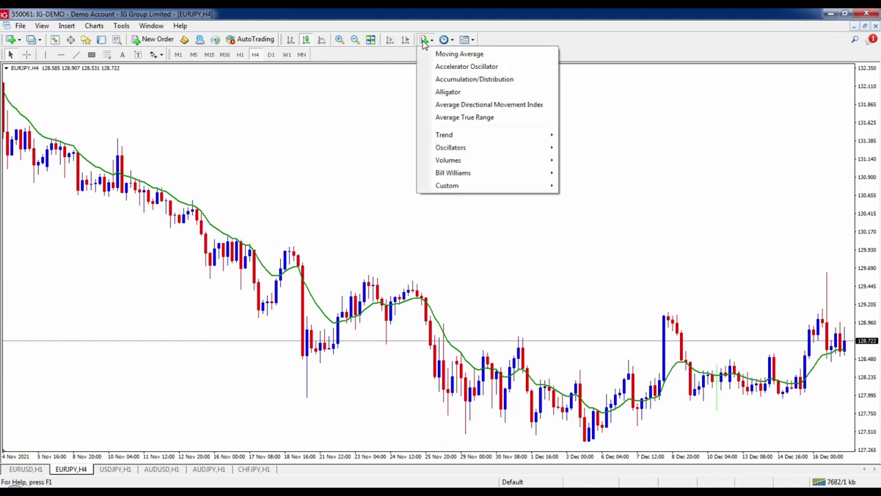
mouse_move(457, 153)
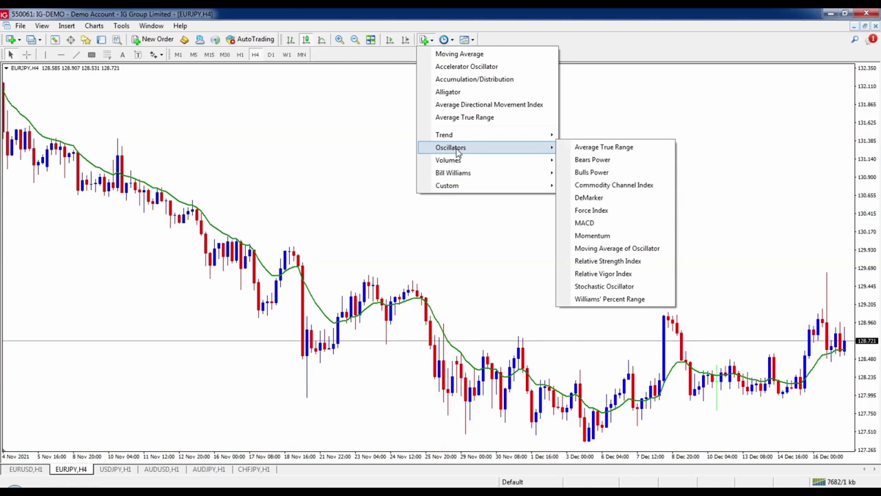
click(598, 261)
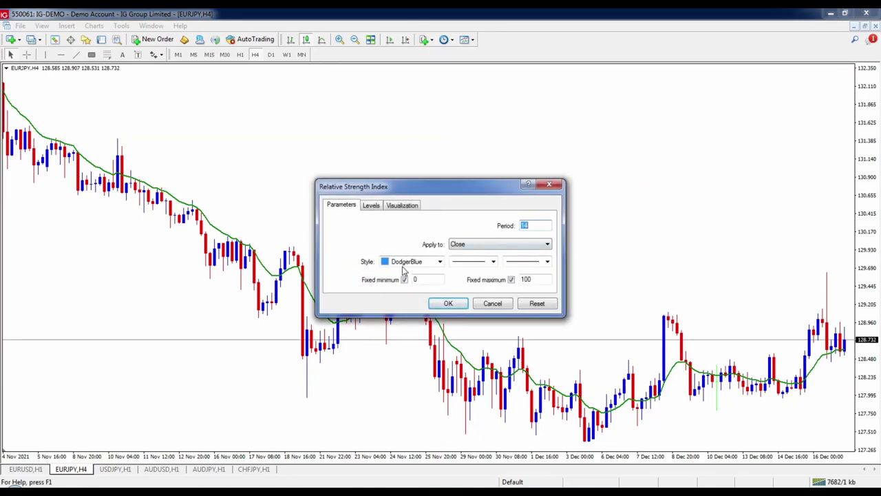
click(440, 261)
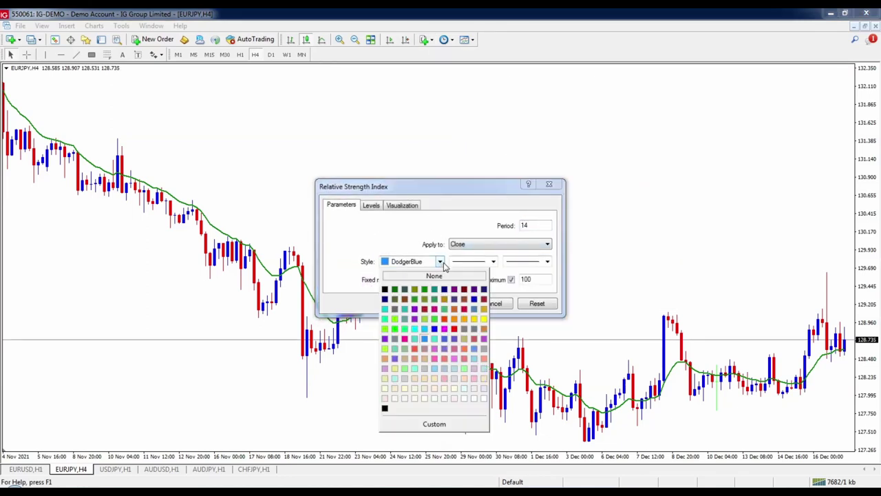
click(435, 334)
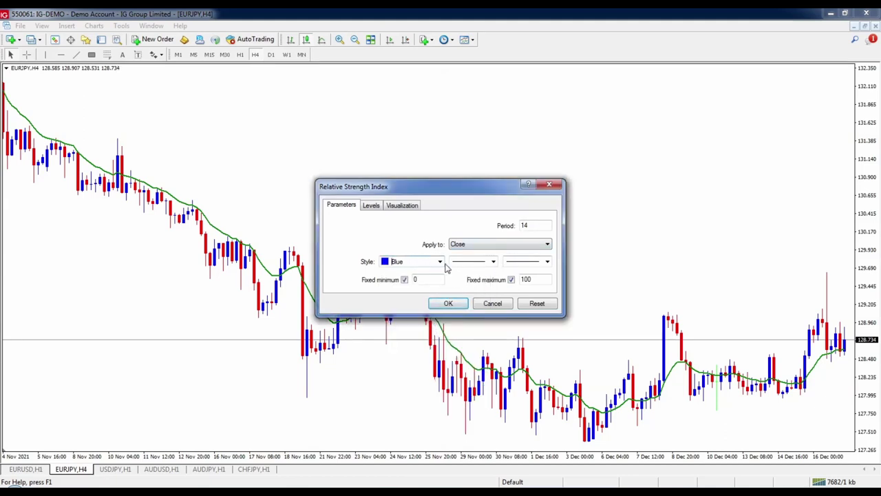
click(511, 262)
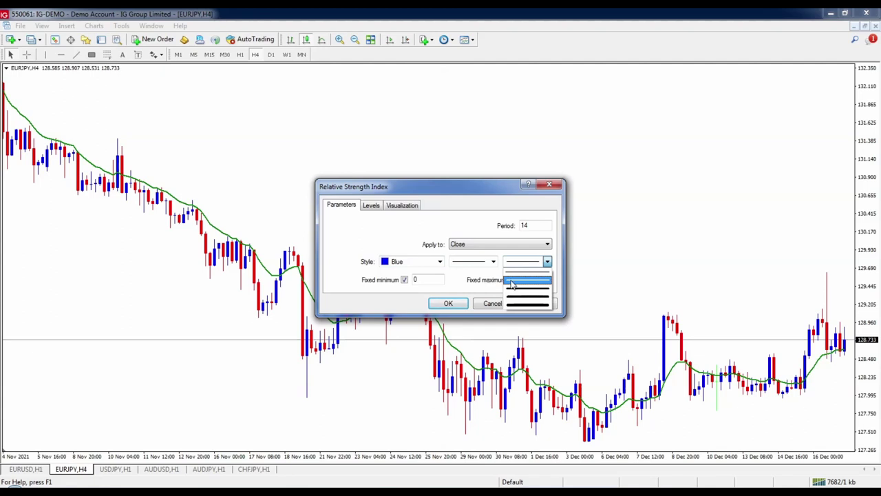
click(511, 282)
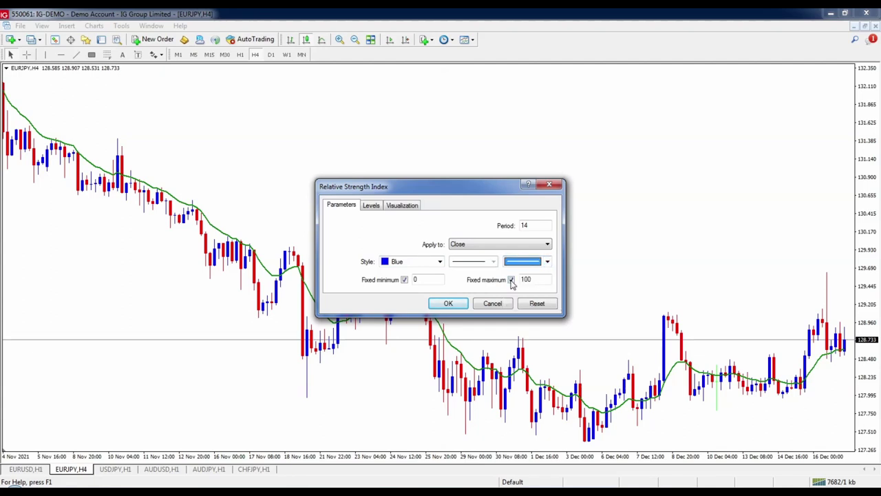
click(449, 303)
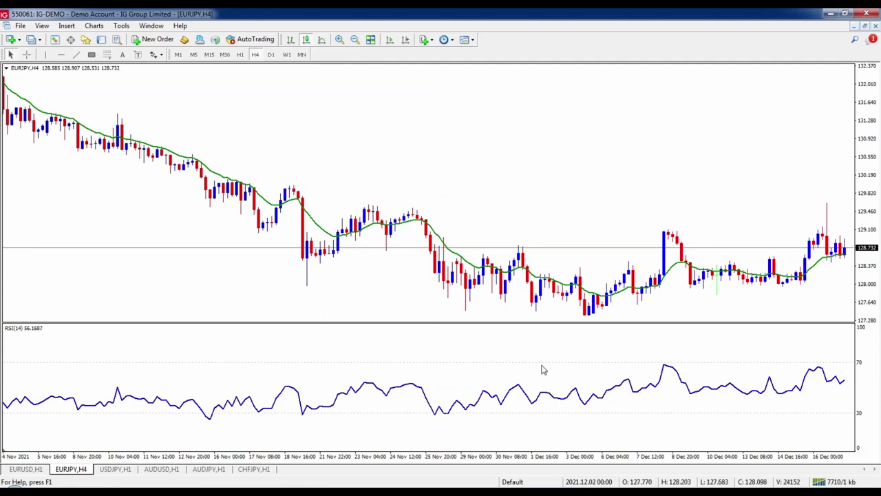
Turn off the RSI's fixed minimum and fixed maximum, and set its level lines to red.
double_click(523, 392)
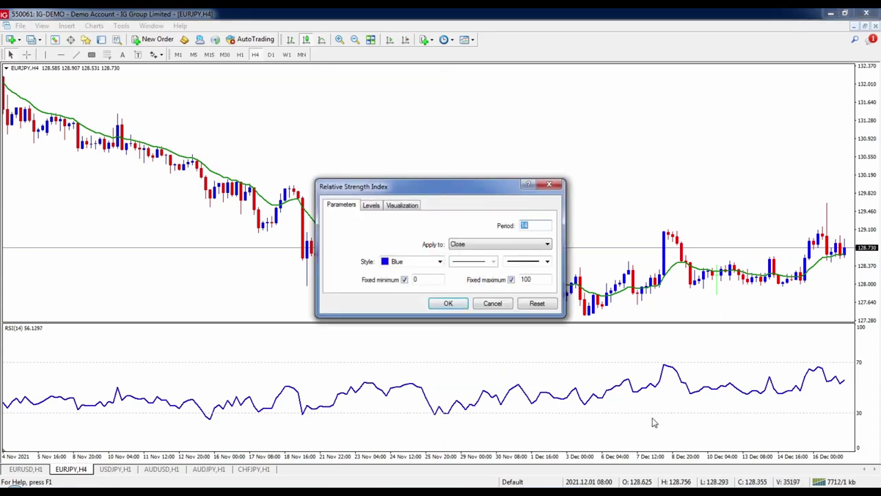
click(405, 280)
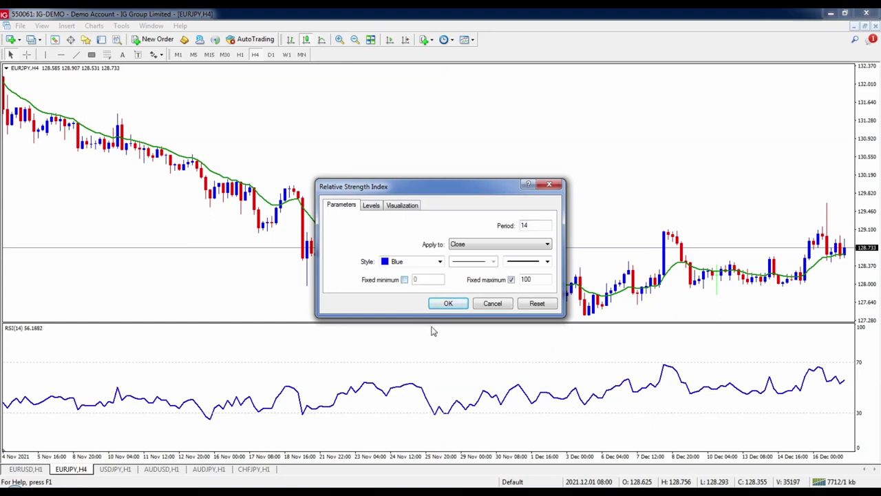
click(511, 280)
click(375, 211)
click(439, 280)
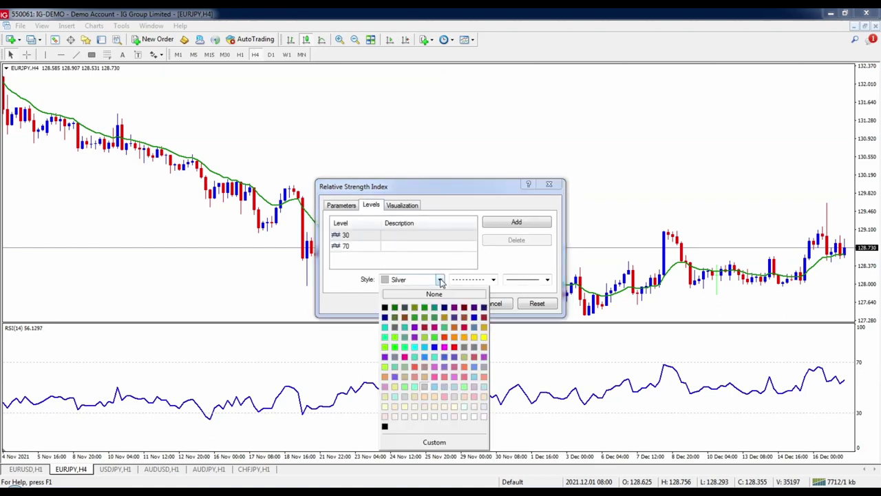
click(454, 348)
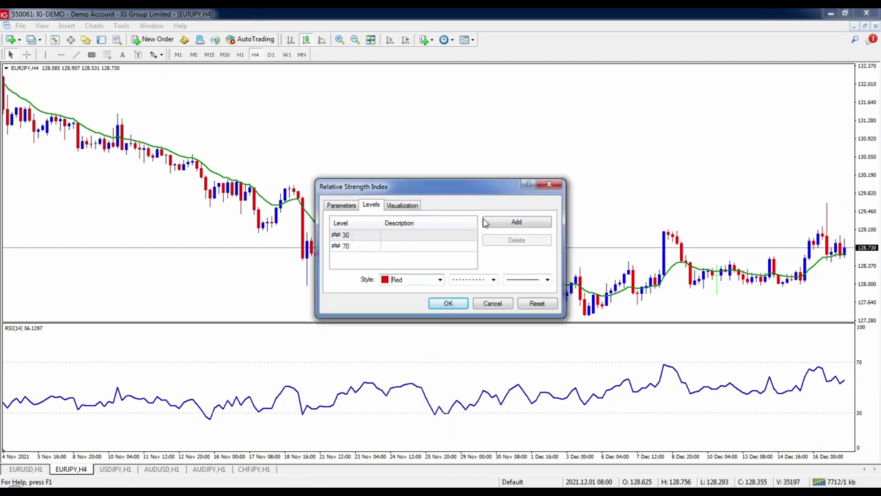
Add a level at 50 to the RSI and apply the indicator changes.
click(513, 222)
text(50)
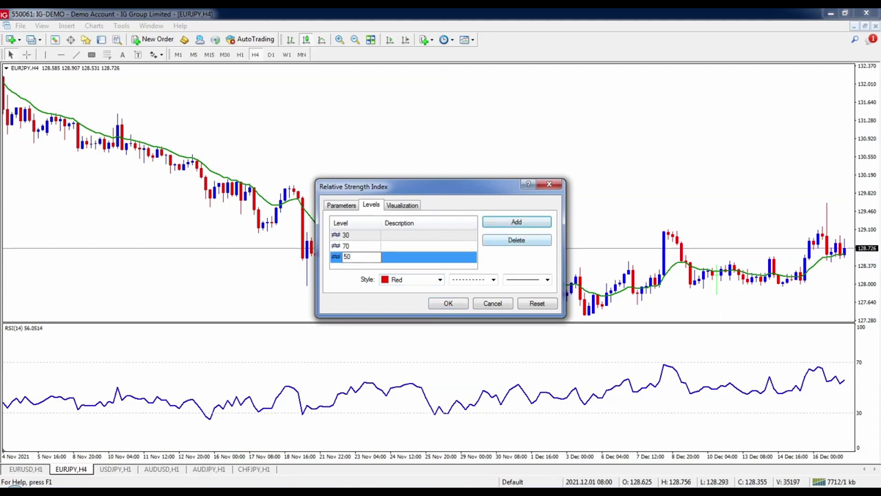
double_click(368, 257)
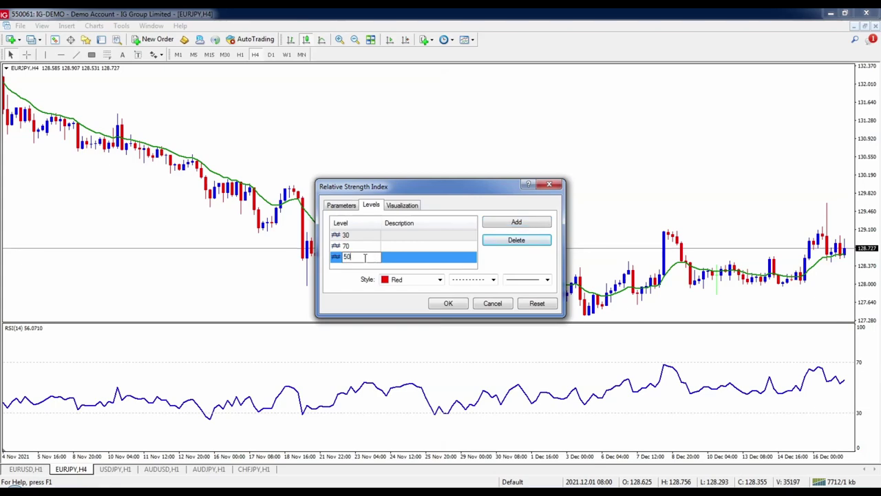
click(388, 256)
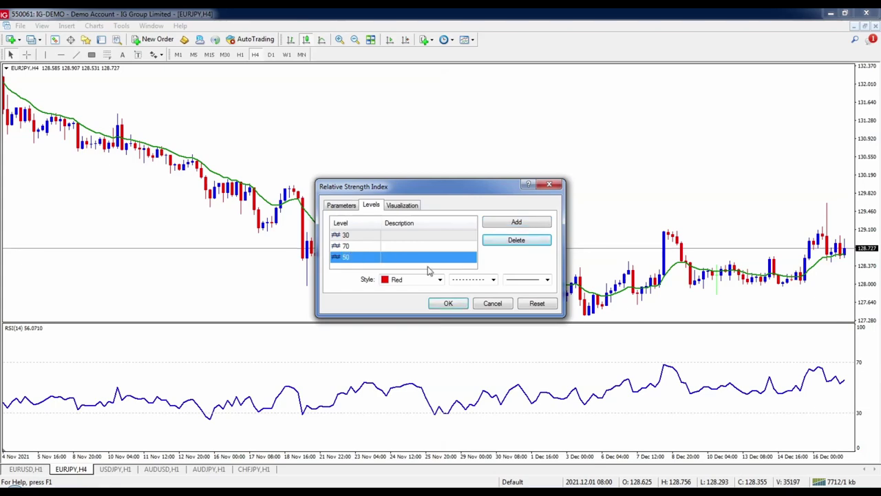
click(448, 304)
Add the MACD oscillator to the chart with Fast EMA 12, Slow EMA 26 and MACD SMA 9, applied to Close.
scroll(445, 393, up, 5)
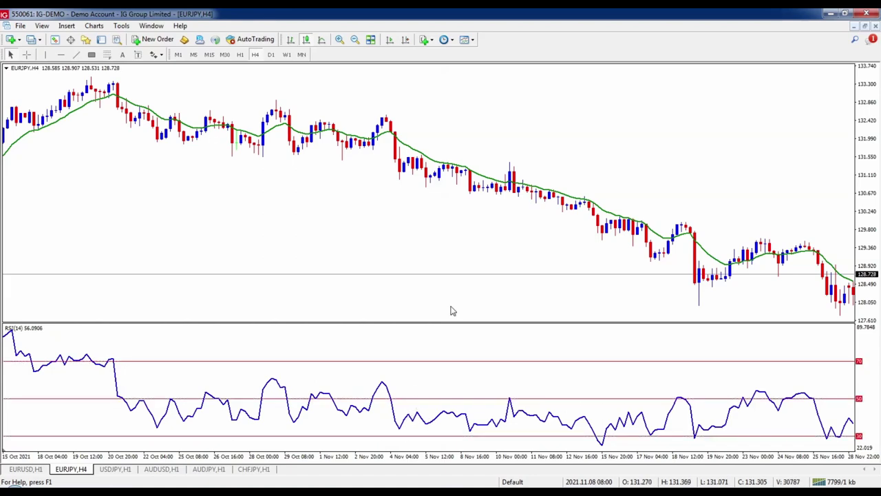
scroll(351, 314, down, 3)
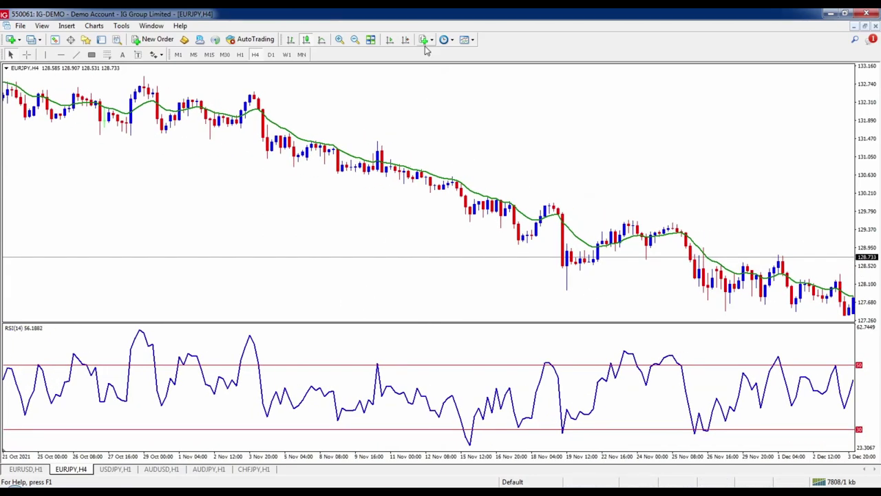
click(424, 40)
mouse_move(461, 147)
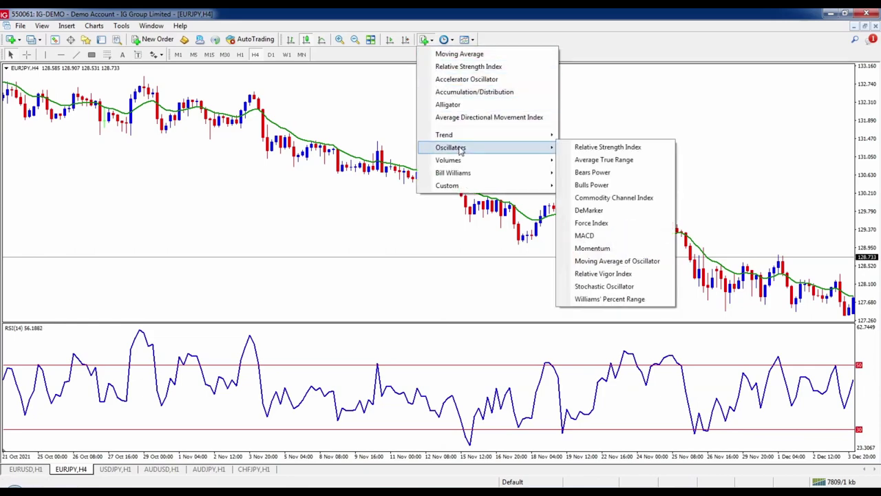
click(589, 236)
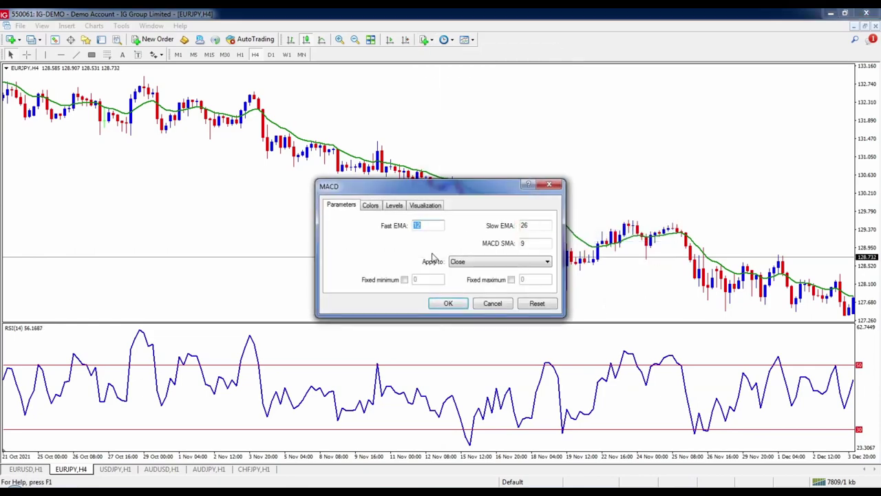
click(445, 305)
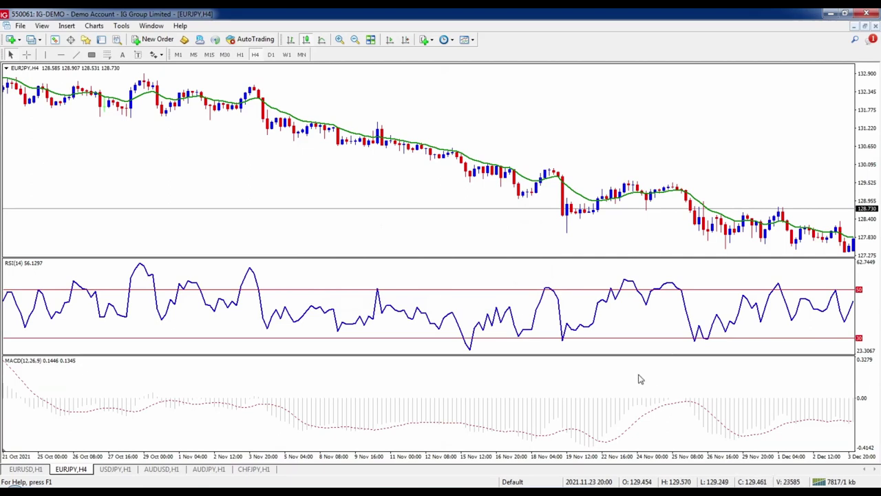
Set the MACD's main bars to a thicker blue and its red signal line to a solid style, and apply the changes.
double_click(537, 425)
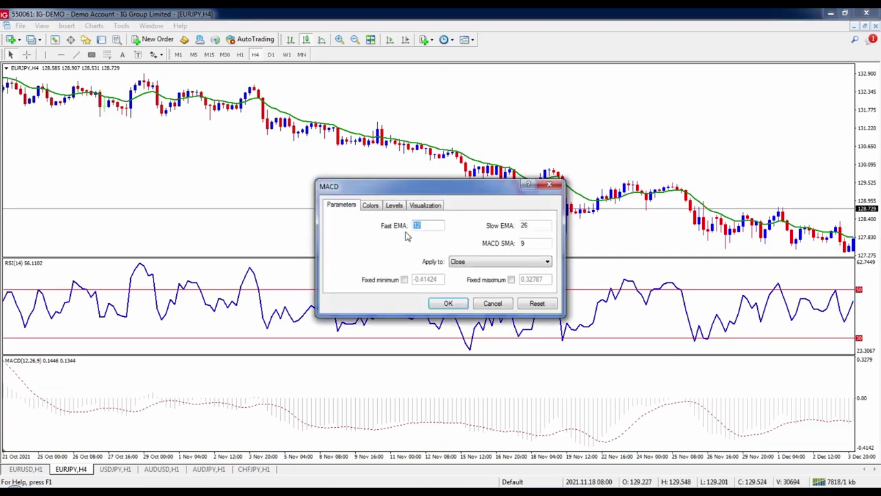
click(372, 206)
click(455, 226)
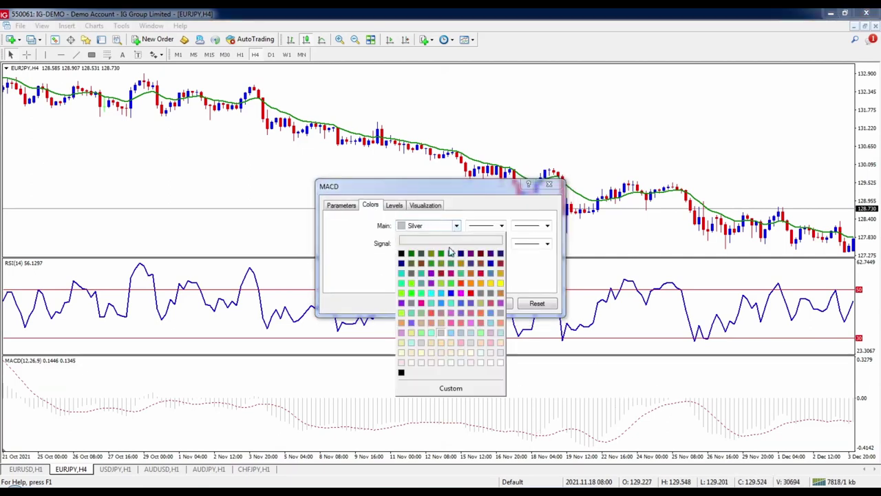
click(451, 293)
click(528, 227)
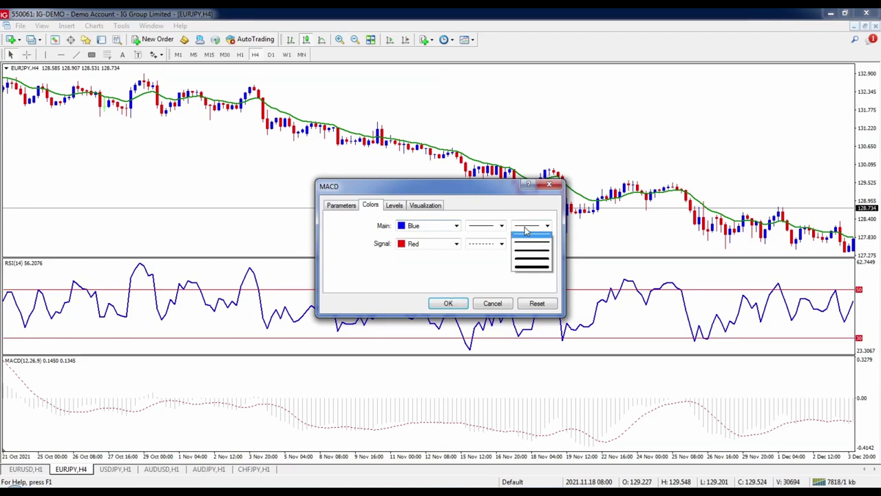
click(531, 245)
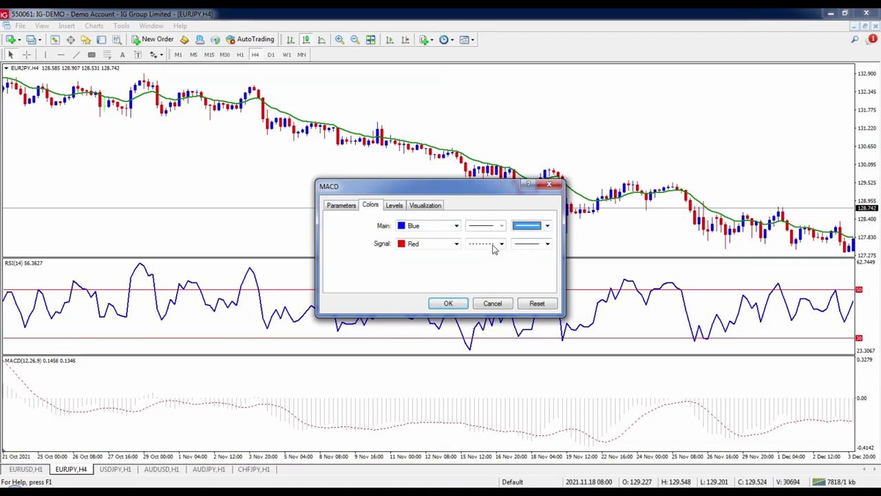
click(486, 245)
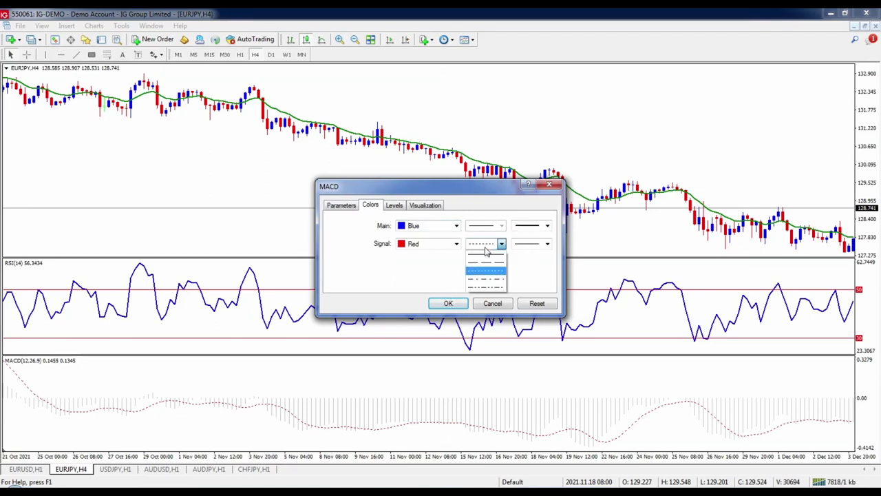
click(472, 277)
click(460, 304)
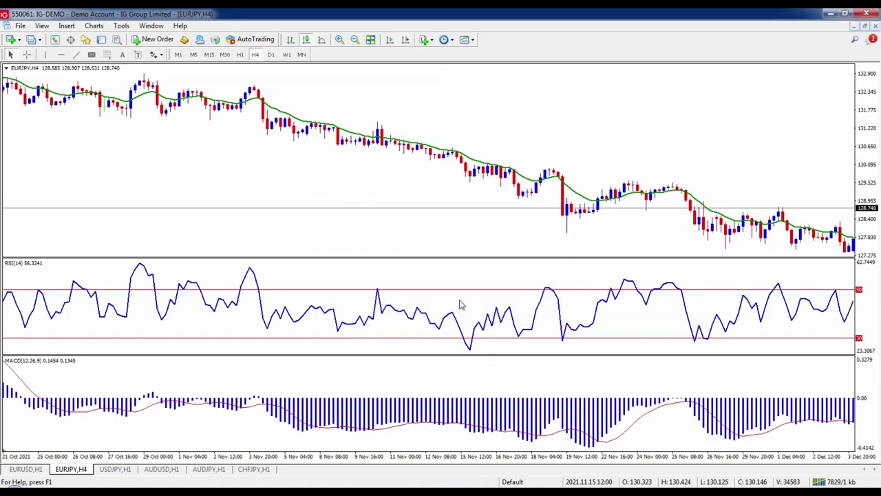
right_click(364, 414)
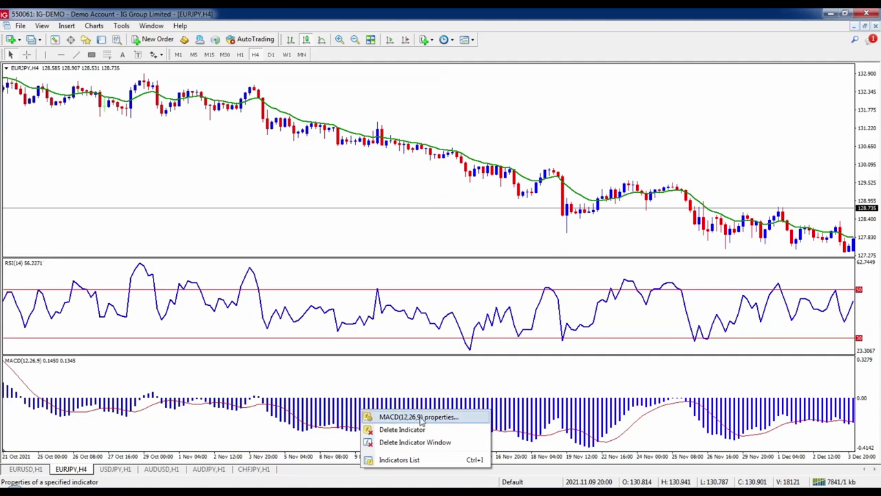
click(331, 187)
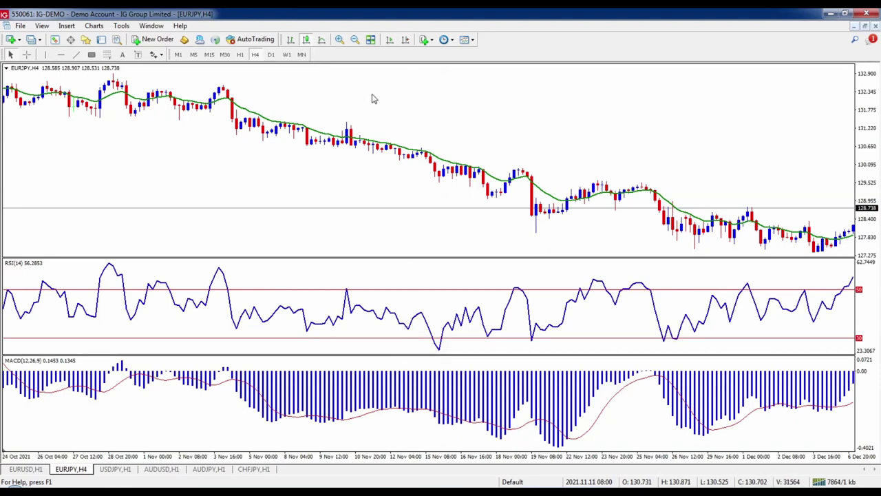
Open the list of indicators on the EURJPY H4 chart and review the Moving Average's parameters from it.
right_click(432, 130)
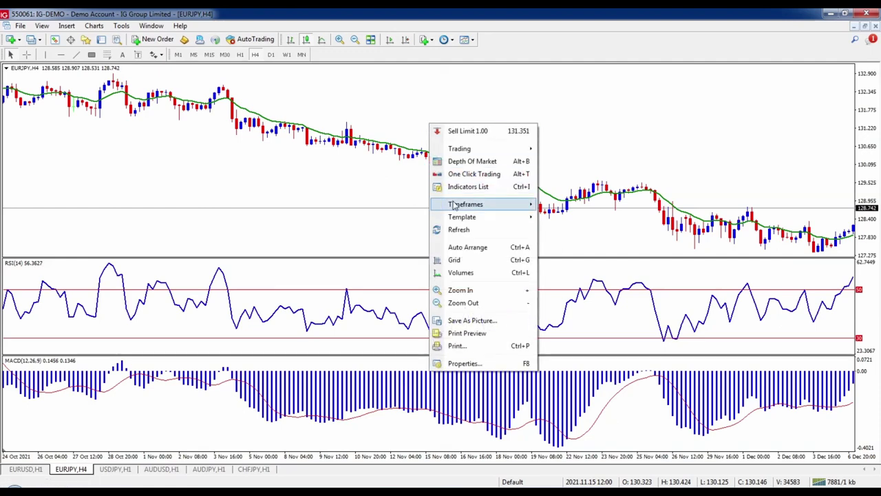
click(471, 187)
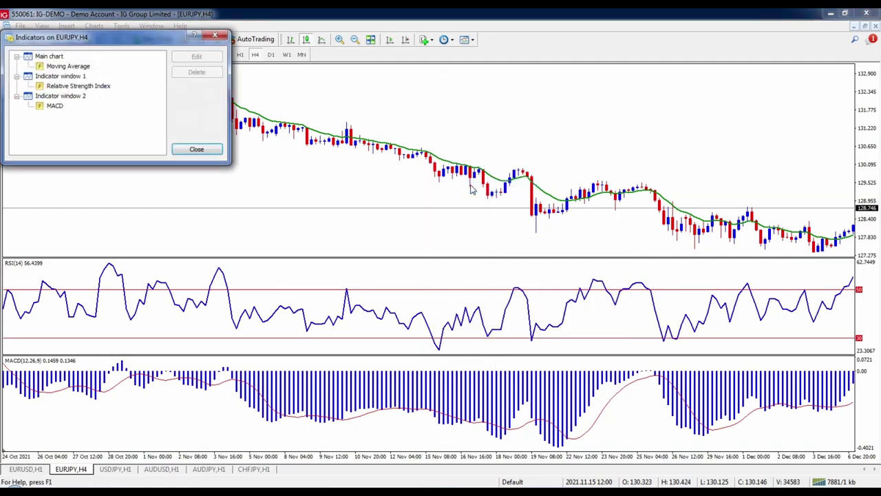
drag(139, 42, 442, 117)
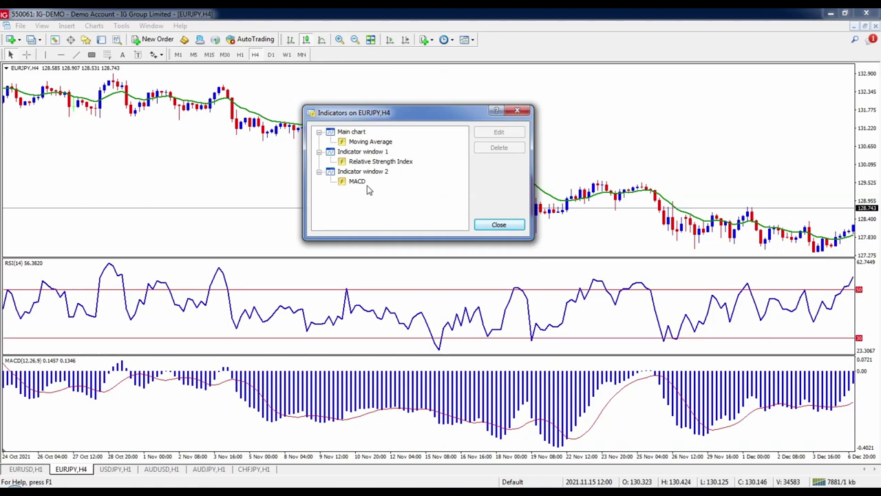
click(375, 142)
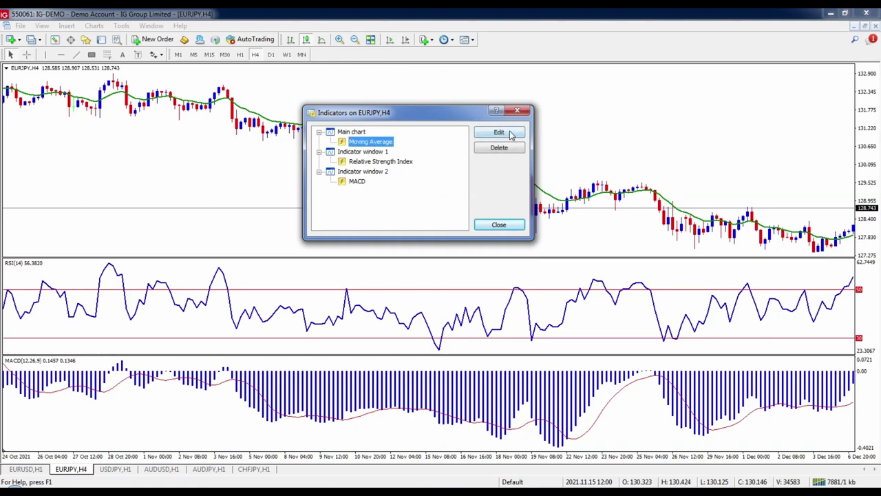
click(499, 132)
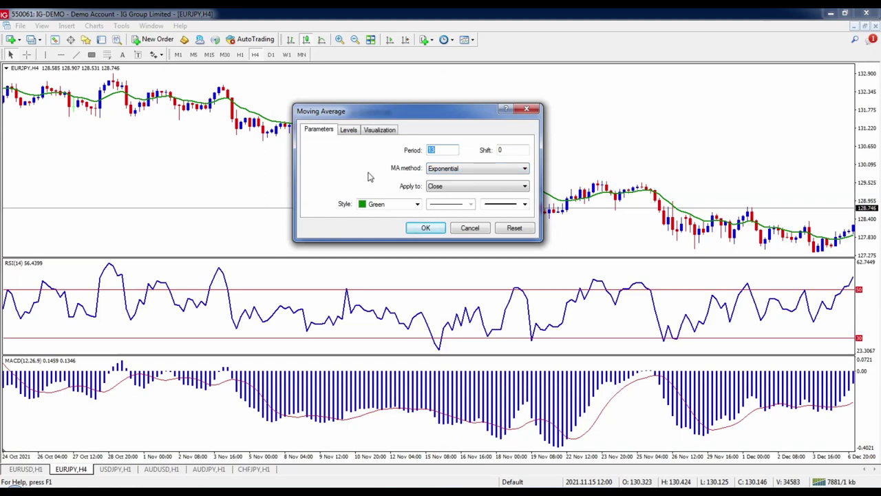
click(425, 229)
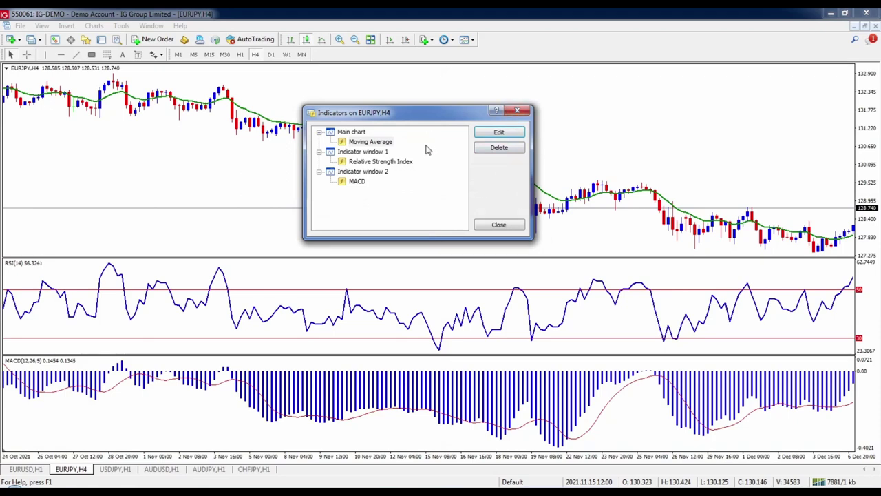
click(517, 111)
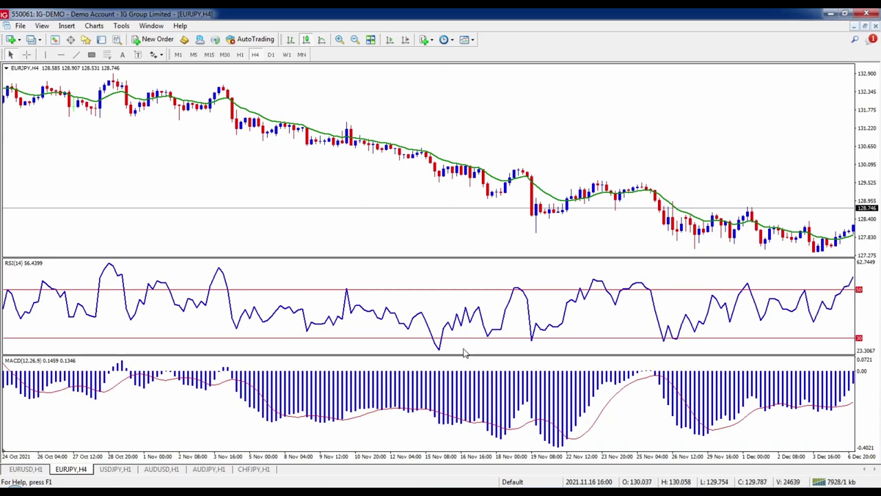
Shrink the MACD and RSI windows to give the main price chart more height.
mouse_move(433, 390)
mouse_move(506, 418)
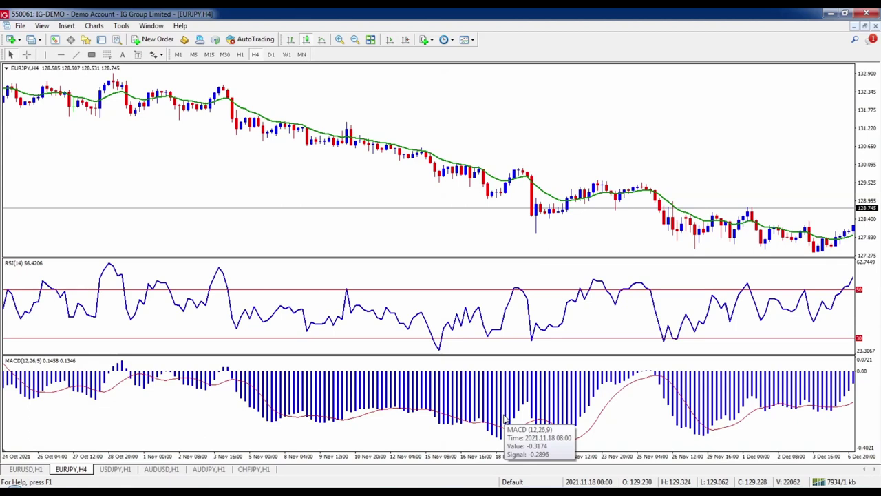
drag(499, 356, 498, 408)
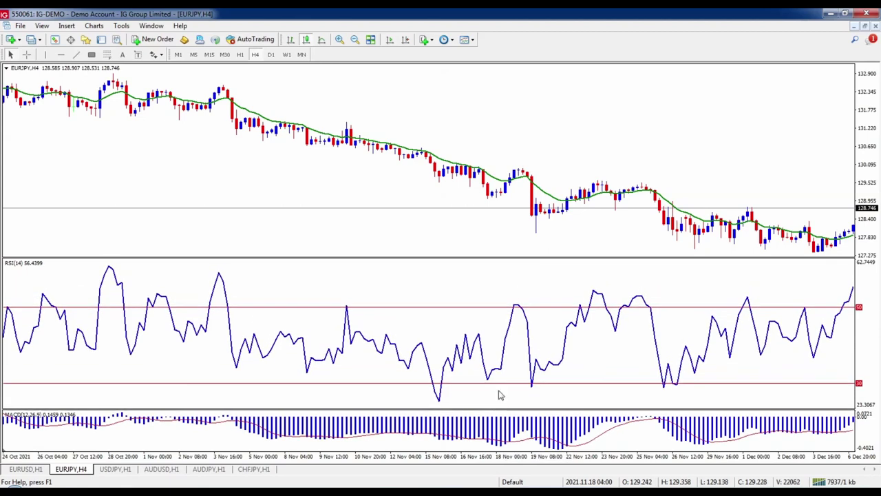
drag(493, 257, 507, 352)
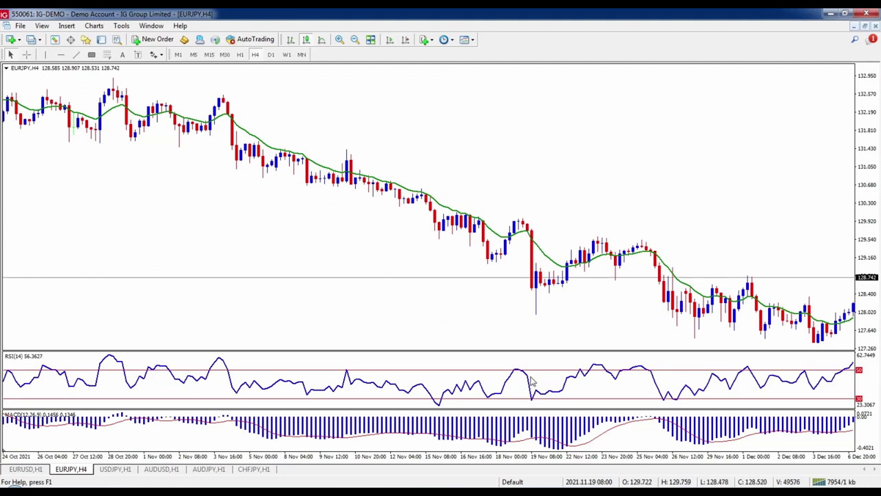
Delete the RSI from the chart.
right_click(529, 377)
click(551, 396)
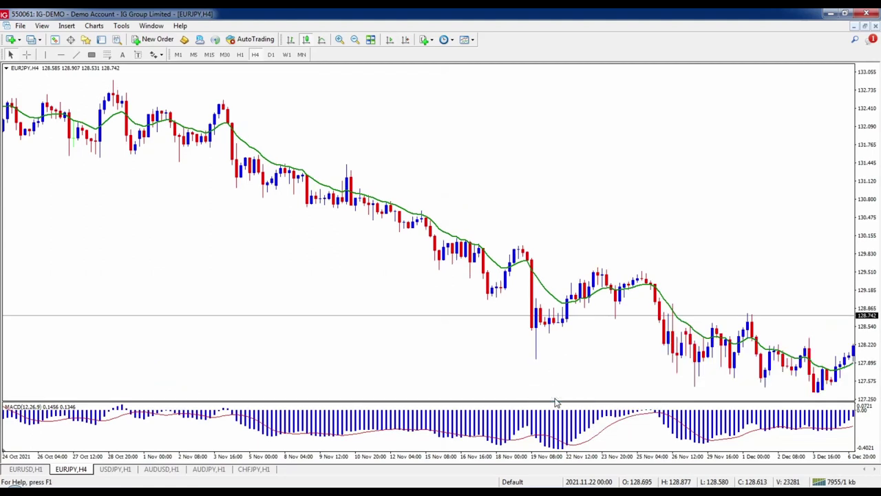
Add the Relative Strength Index again with red levels at 30, 70 and 50, and reduce the height of its window.
click(424, 39)
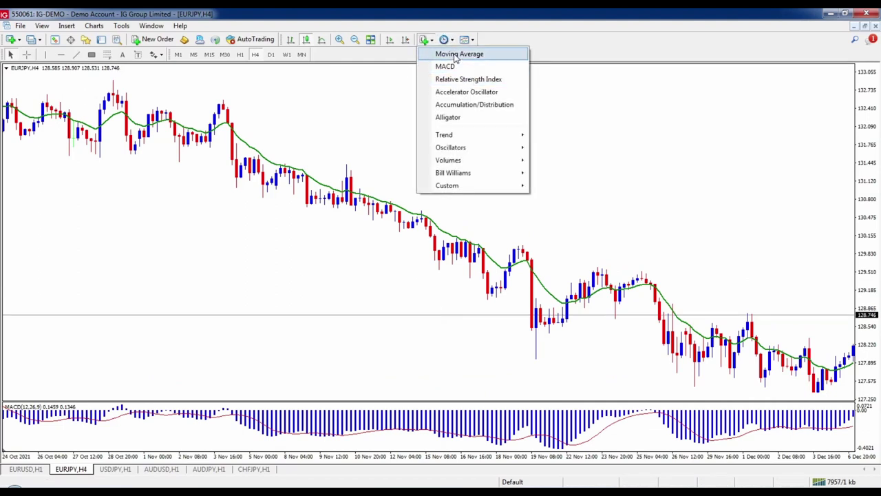
click(452, 84)
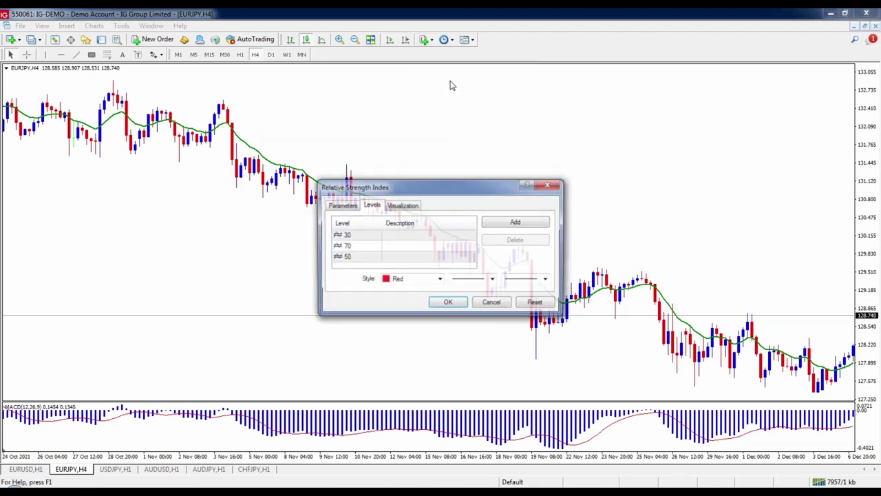
click(448, 304)
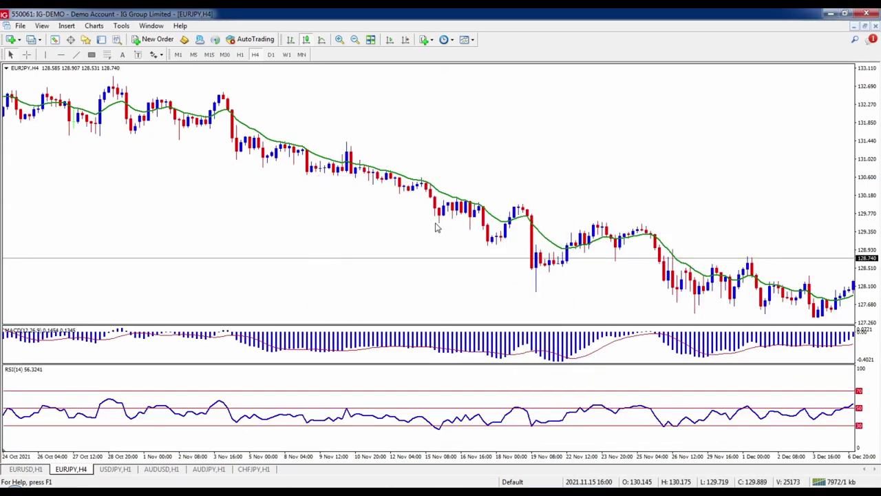
drag(524, 365, 526, 401)
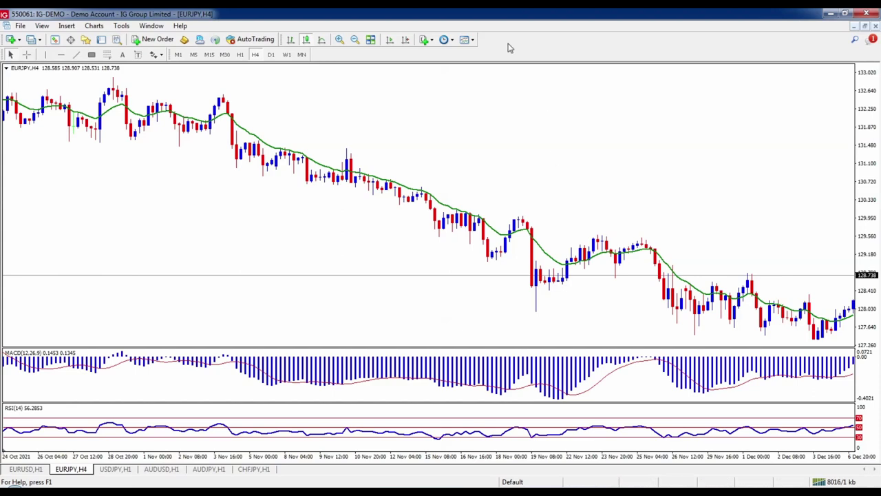
Restore the trading platform window to a smaller size that uncovers the Ultra Blue template and indicator files on the desktop.
click(844, 14)
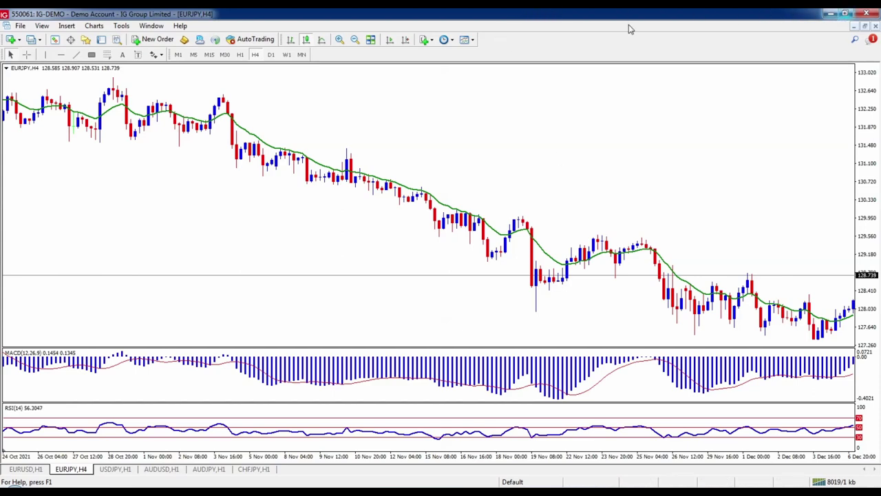
drag(3, 169, 161, 169)
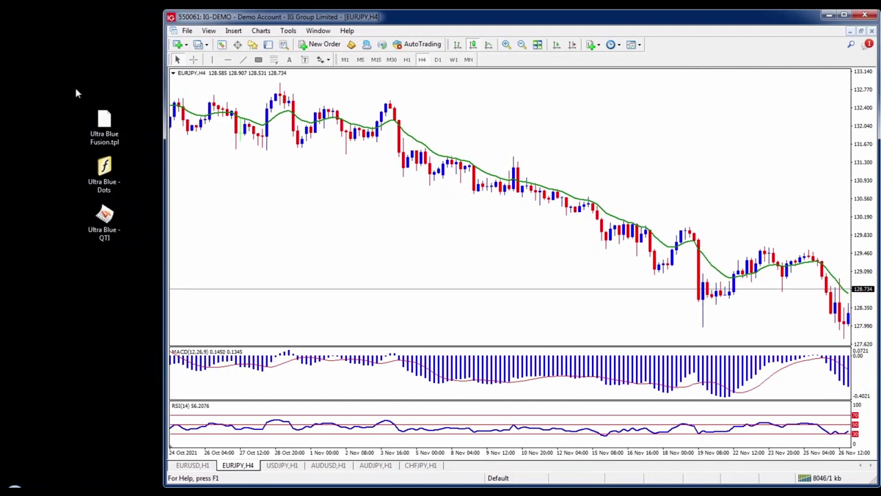
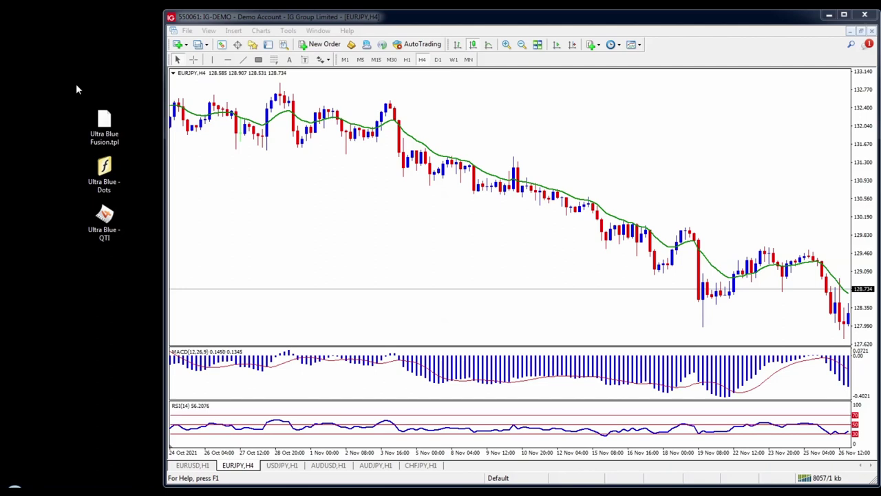
drag(58, 165, 103, 170)
click(104, 217)
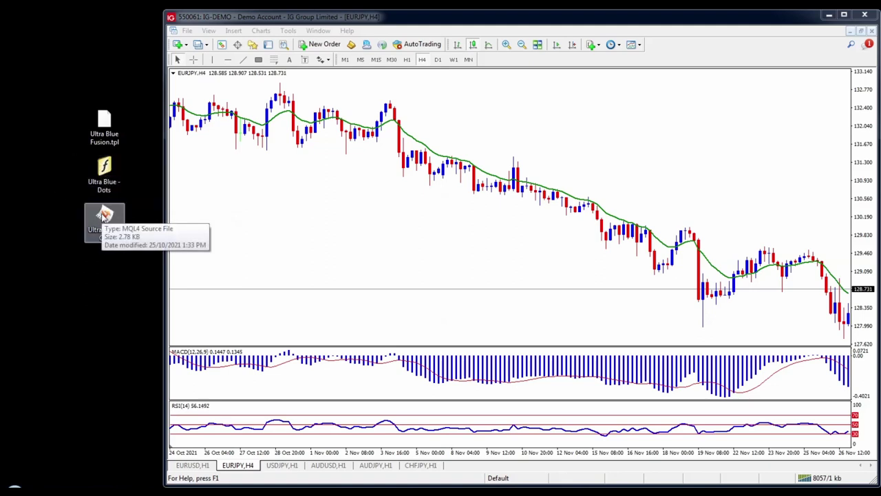
click(47, 226)
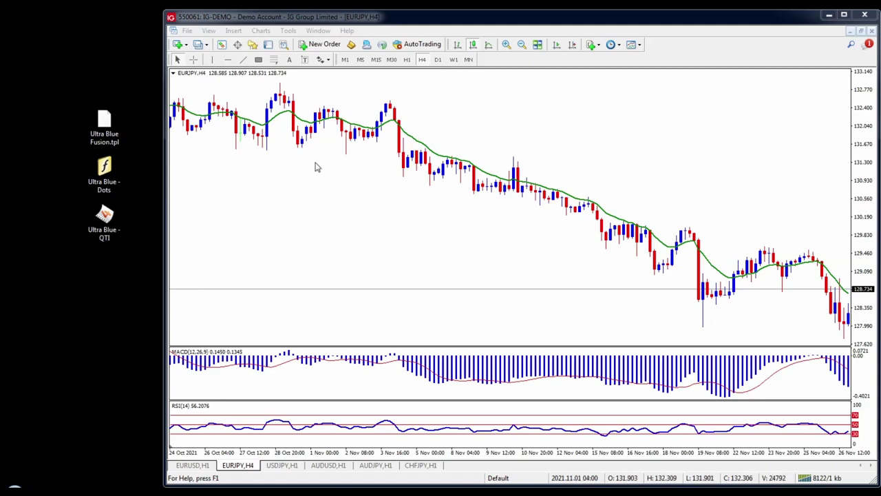
Open the platform's data folder and move Ultra Blue Fusion.tpl from the desktop into its templates folder.
click(187, 31)
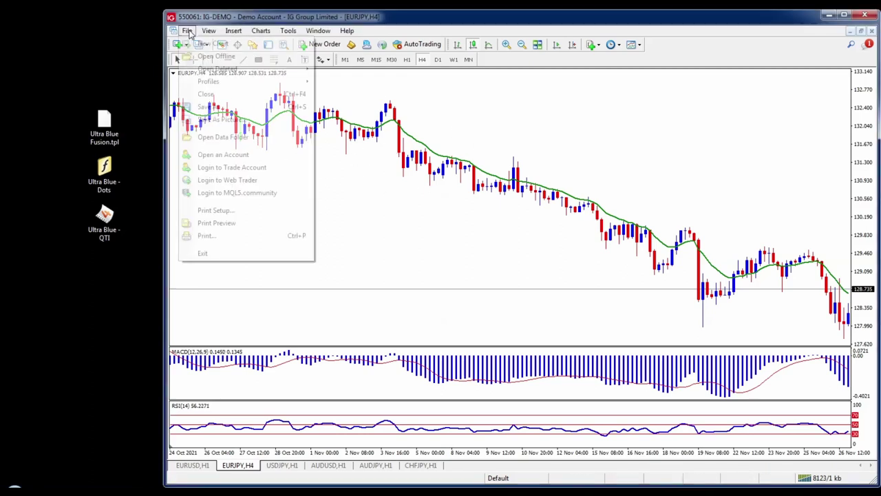
click(222, 137)
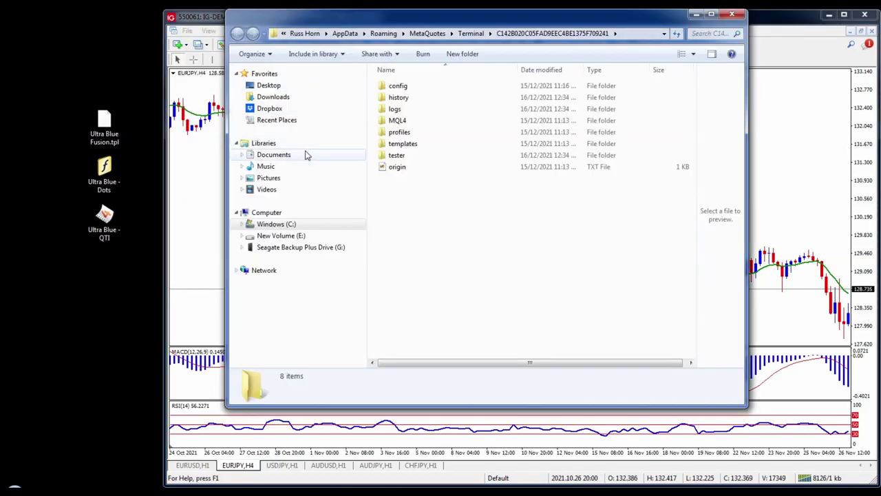
double_click(452, 23)
drag(451, 23, 453, 65)
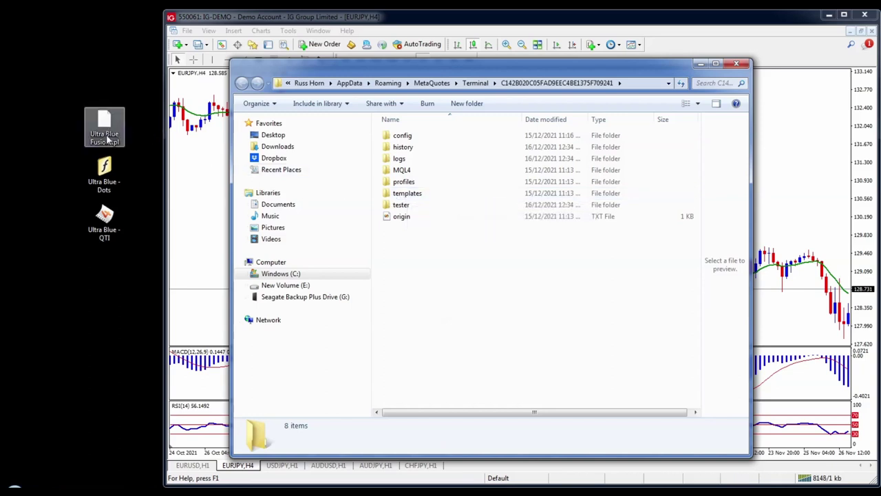
drag(108, 144, 412, 198)
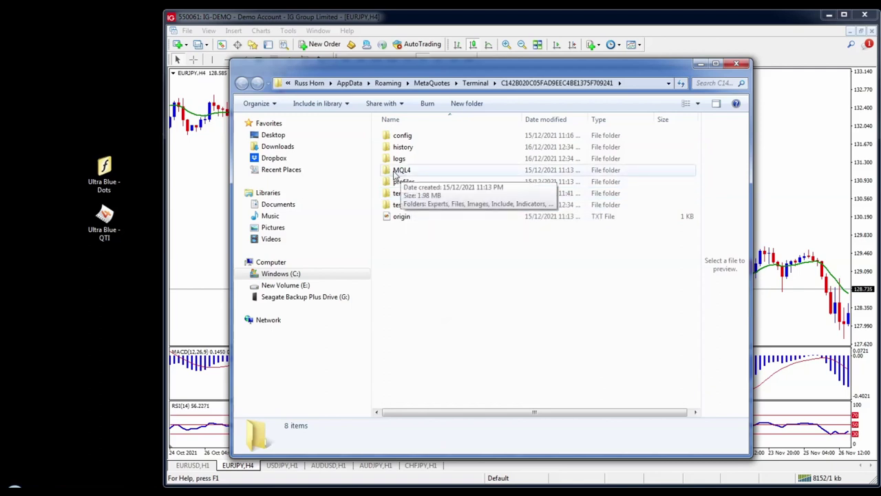
Move the Ultra Blue - Dots and Ultra Blue - QTI files from the desktop into the Indicators folder inside MQL4.
double_click(400, 171)
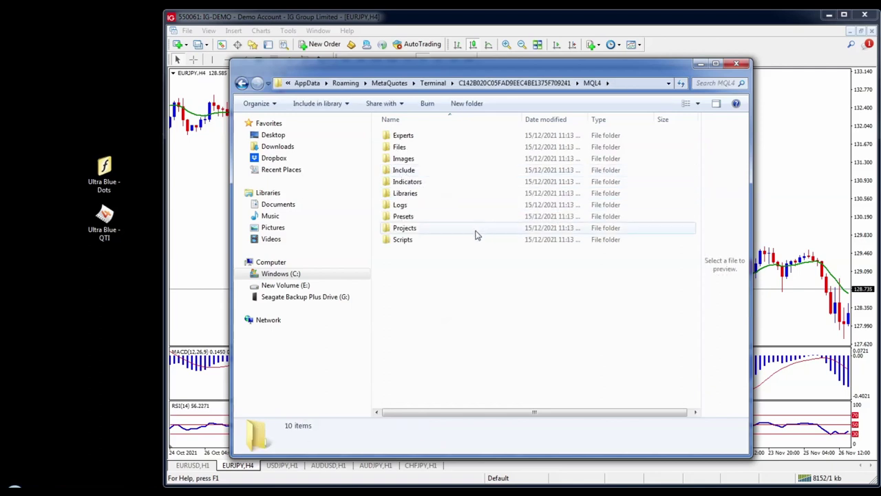
click(411, 182)
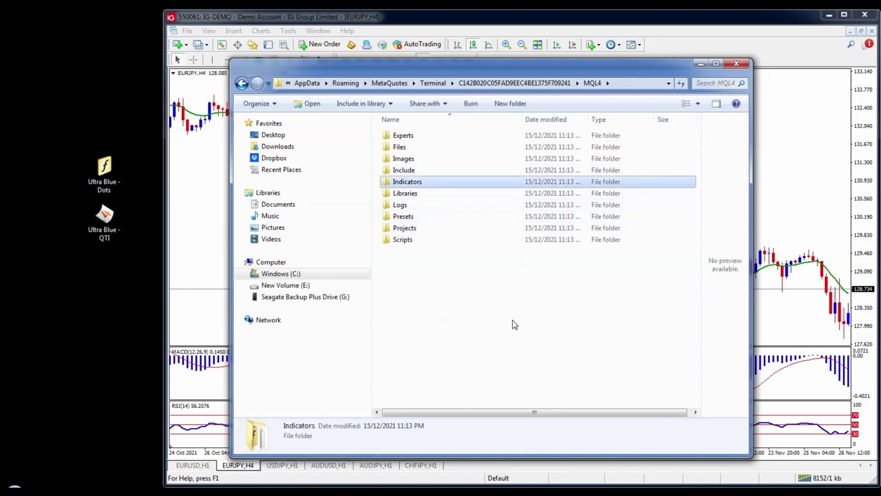
drag(76, 131, 127, 256)
drag(109, 169, 413, 183)
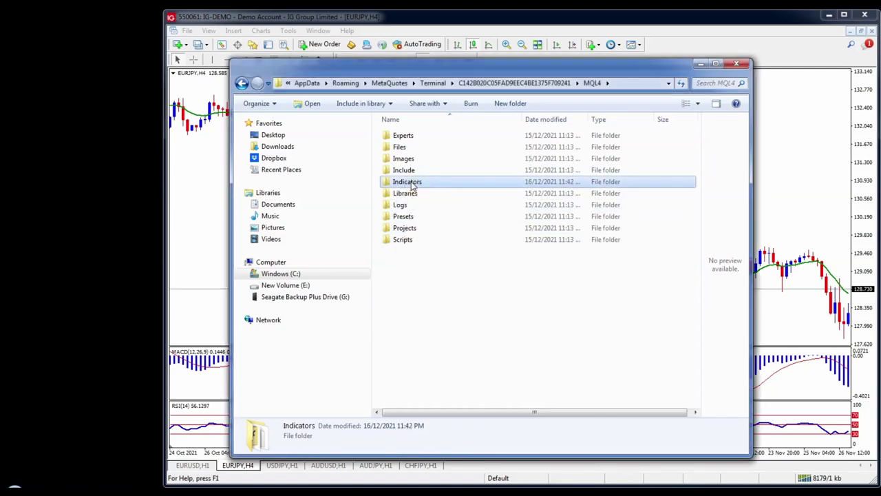
Close the data folder window and check the platform's custom indicator list for the Ultra Blue indicators.
click(736, 64)
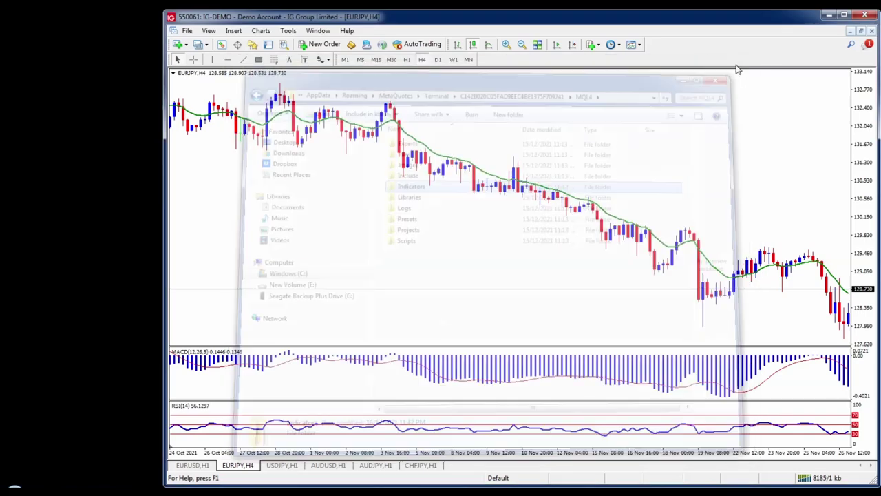
scroll(606, 145, down, 5)
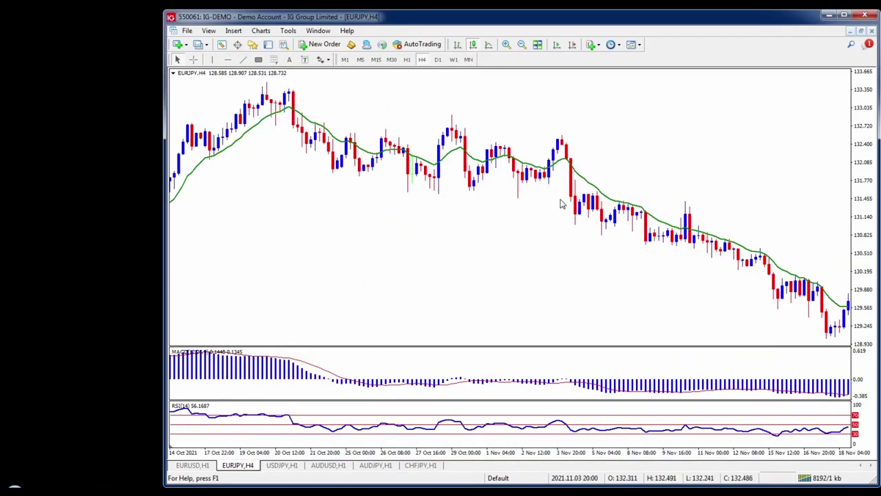
click(590, 48)
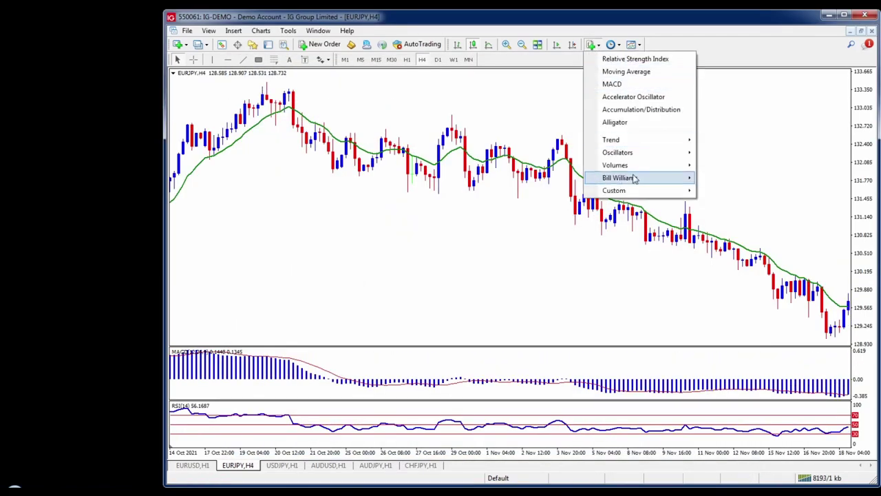
mouse_move(638, 197)
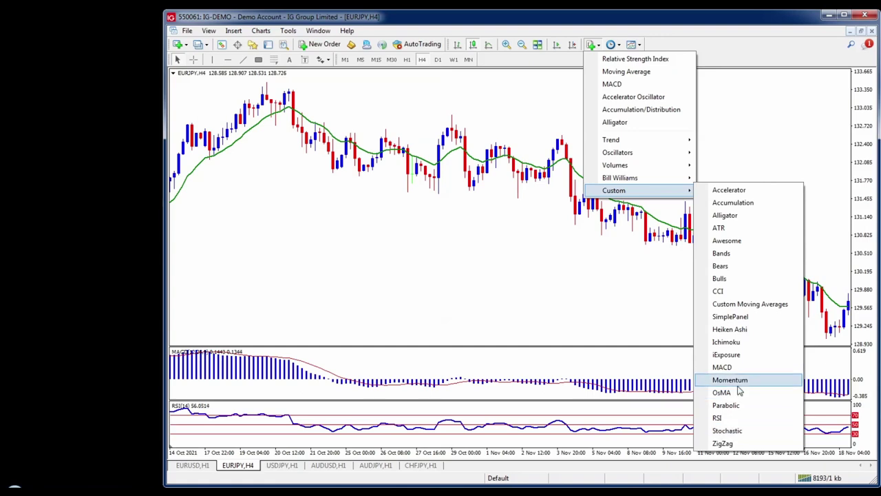
drag(724, 96, 773, 54)
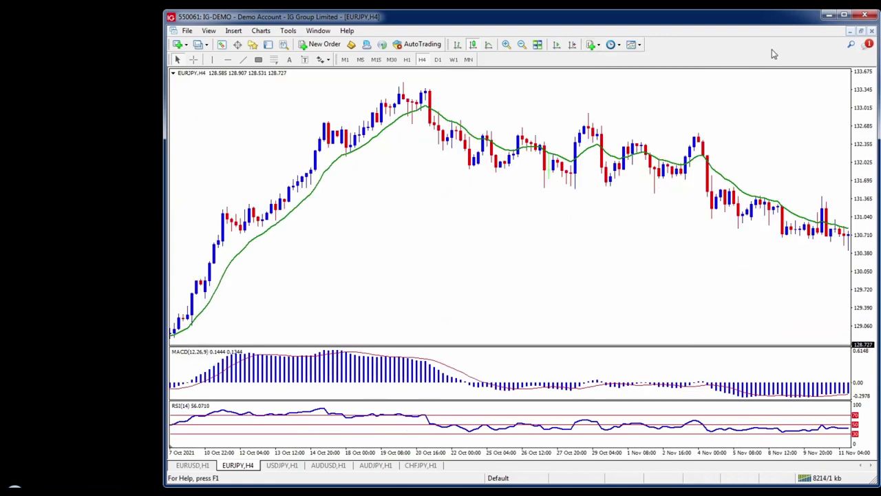
Restart the trading platform and look for Ultra Blue - Dots and Ultra Blue - QTI among the custom indicators.
click(864, 16)
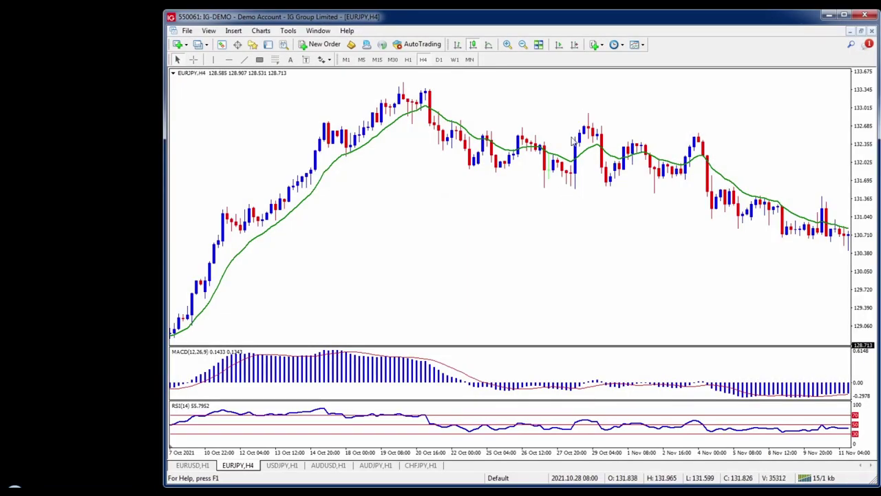
click(595, 46)
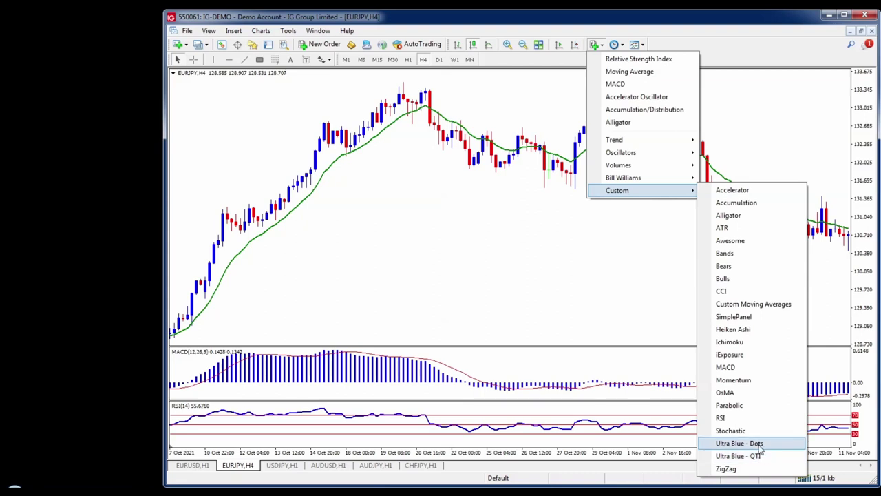
click(482, 204)
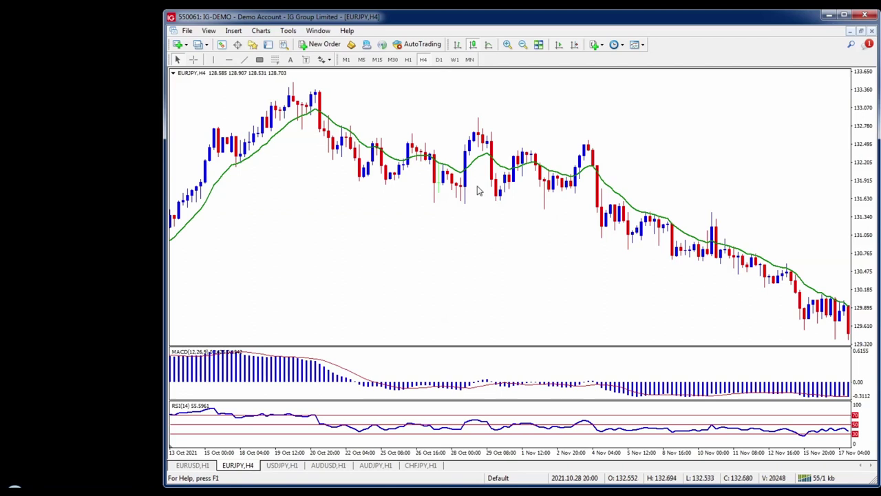
Apply the Ultra Blue Fusion template to the EURJPY H4 chart.
click(640, 45)
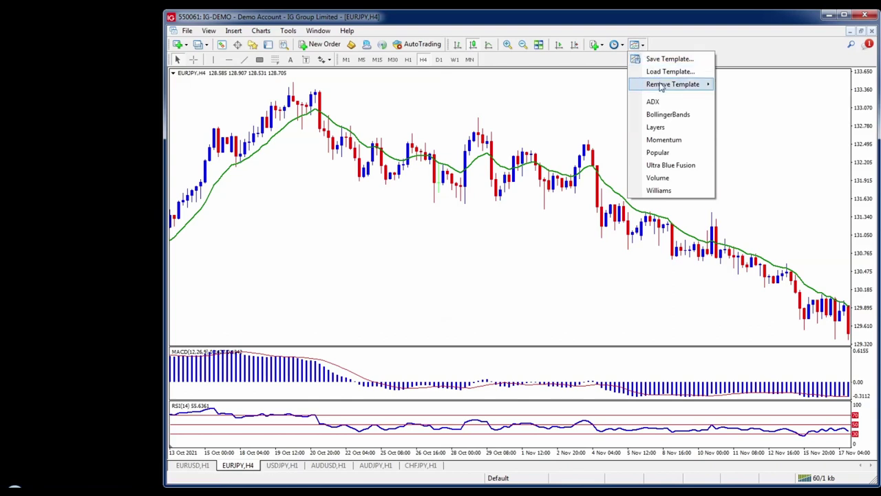
click(669, 168)
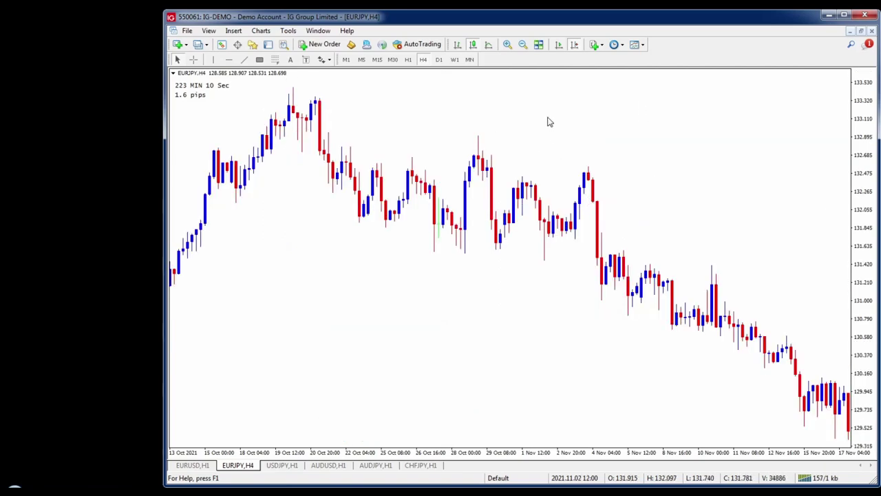
Add a 14-period Relative Strength Index with red levels at 30, 70 and 50, and disable its fixed minimum and maximum.
click(594, 44)
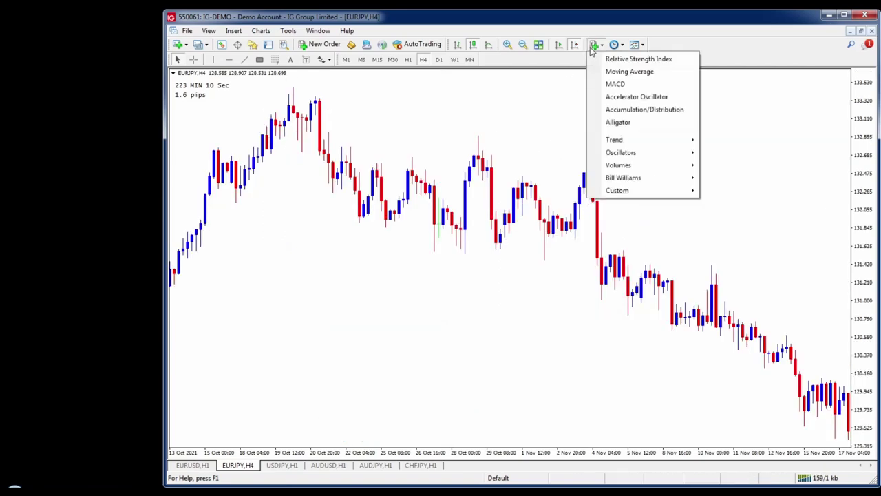
click(622, 62)
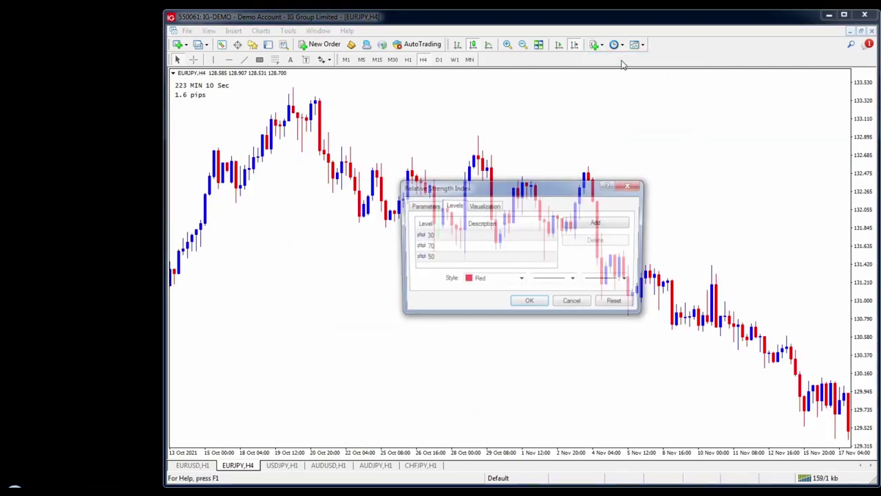
click(529, 305)
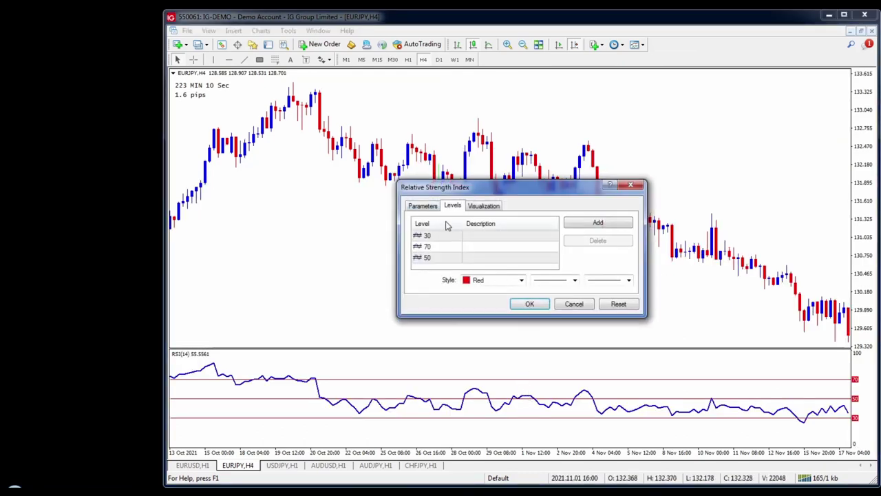
click(429, 208)
click(485, 281)
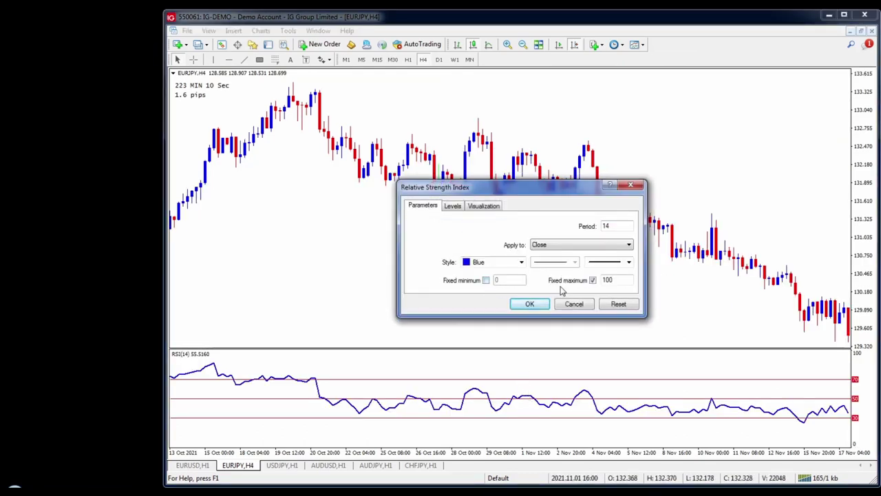
click(593, 280)
click(531, 305)
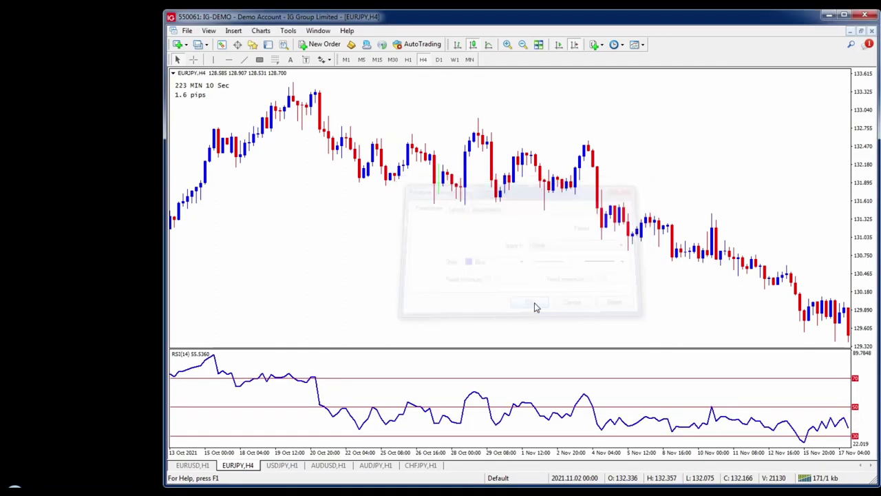
Add the MACD indicator to the EURJPY chart with a blue main line and a red signal line.
click(596, 47)
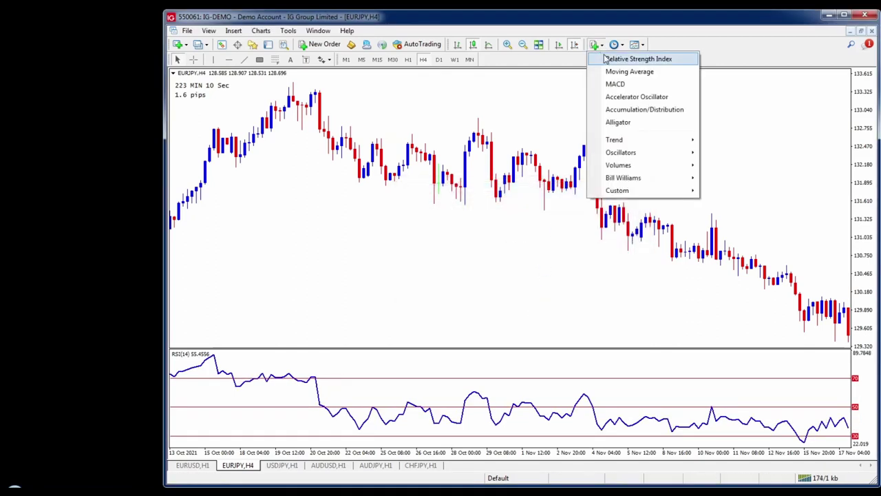
click(615, 83)
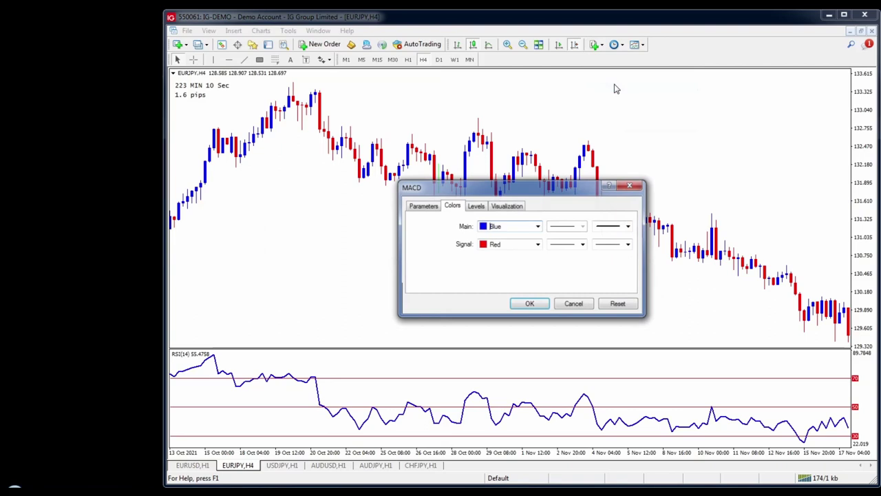
click(527, 302)
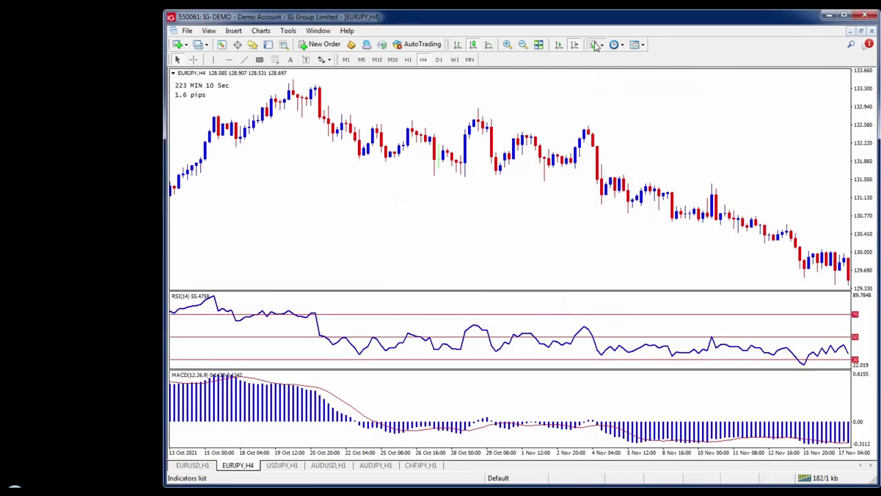
Add a green exponential Moving Average with period 21, applied to the close, to the EURJPY chart.
click(597, 47)
click(612, 84)
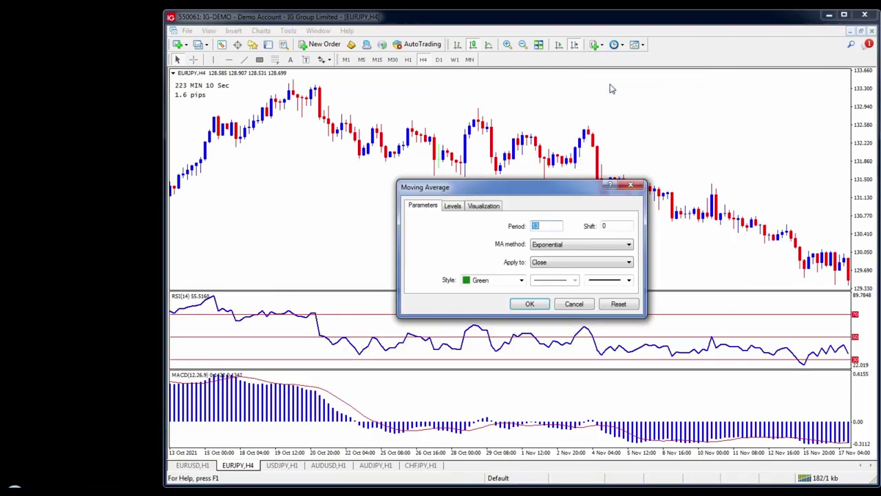
text(21)
click(530, 304)
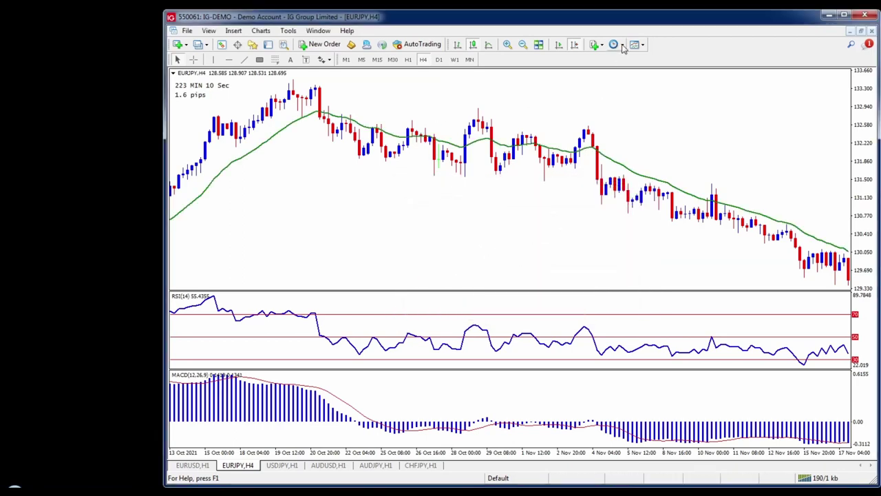
Add a second exponential Moving Average with period 55, applied to the close, in red to the EURJPY chart.
click(595, 45)
click(625, 60)
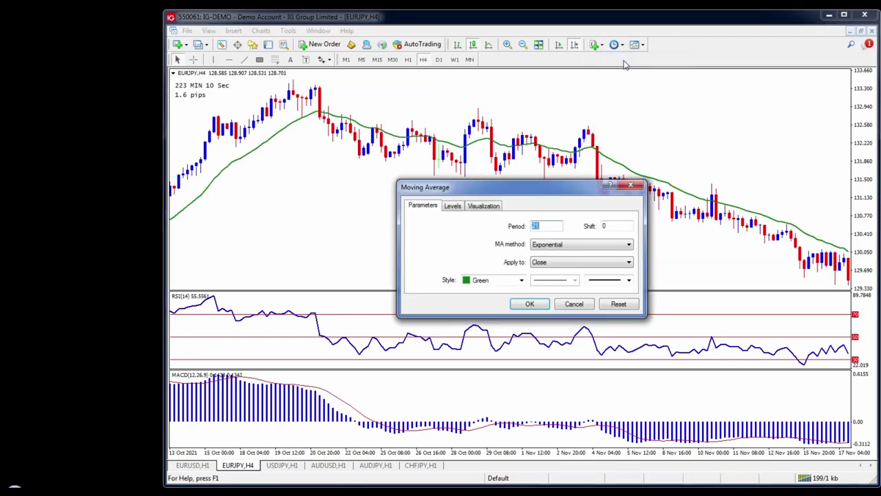
text(55)
click(522, 280)
click(536, 348)
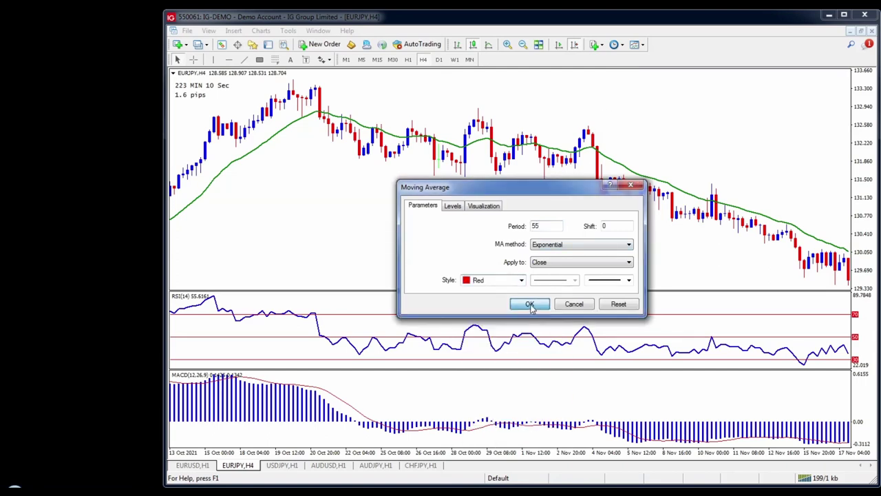
click(531, 304)
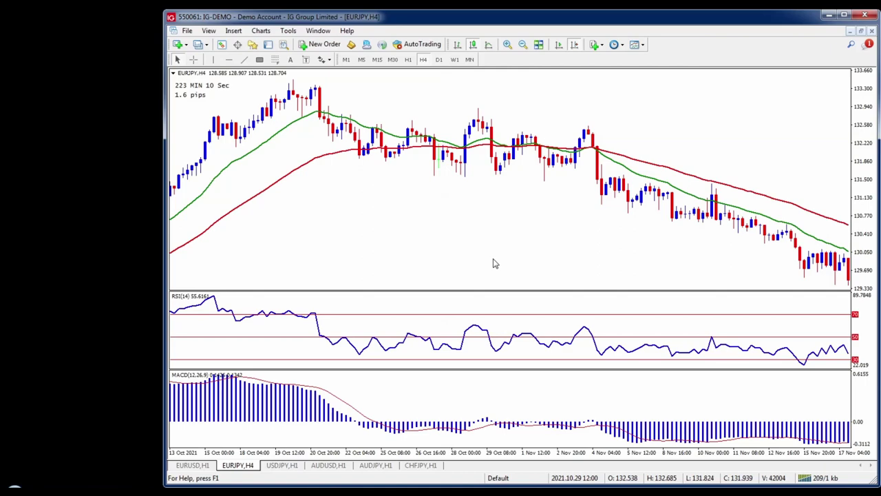
Save the EURJPY chart settings as a template named Tester template and check for it in the template list.
scroll(482, 214, down, 5)
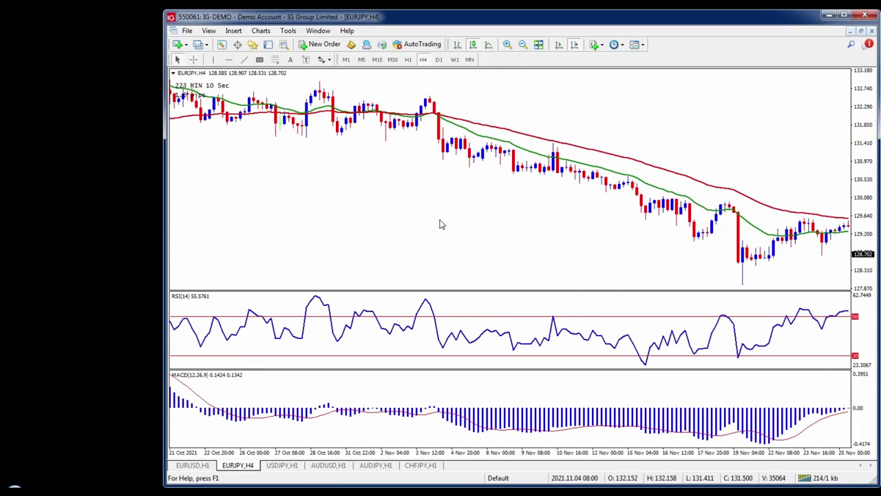
click(635, 45)
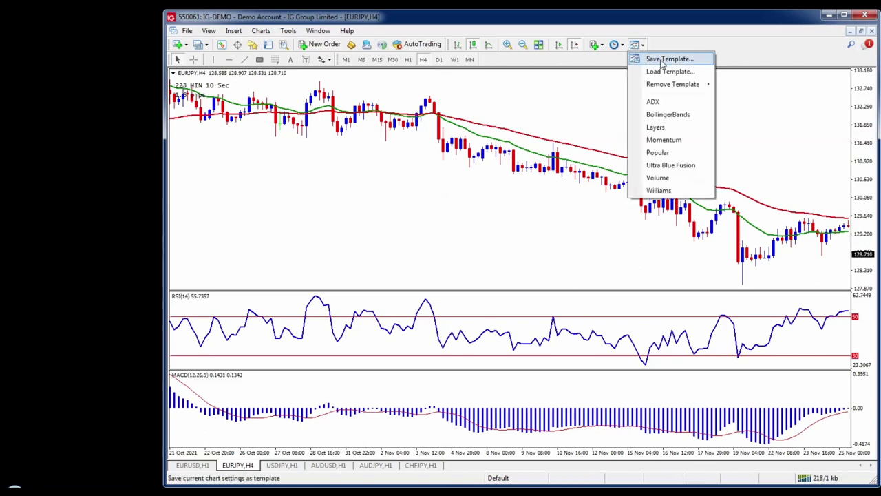
click(662, 61)
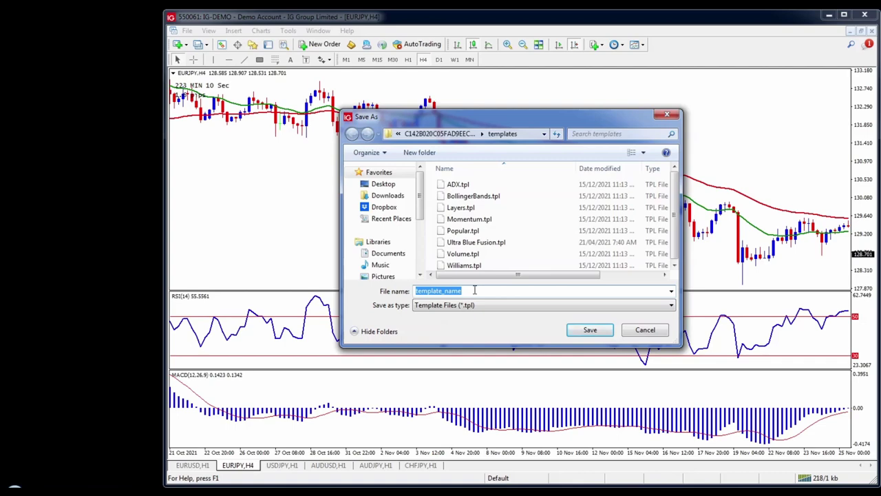
text(tester template)
click(590, 330)
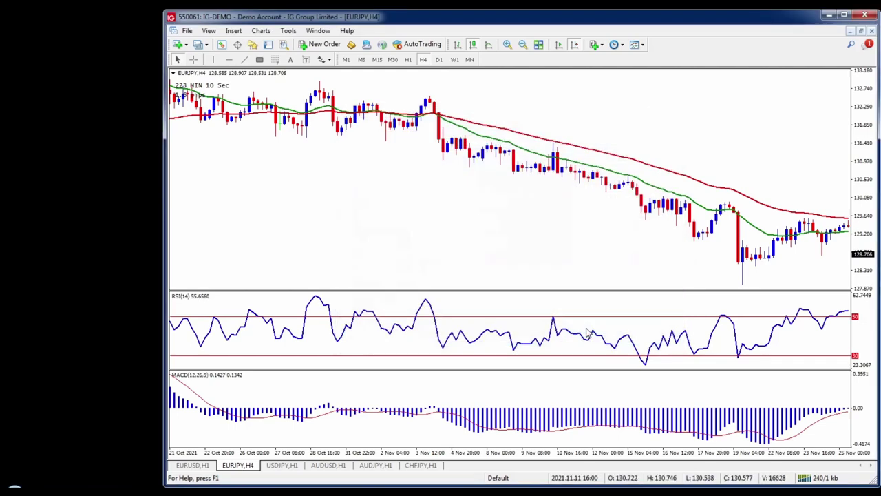
click(634, 46)
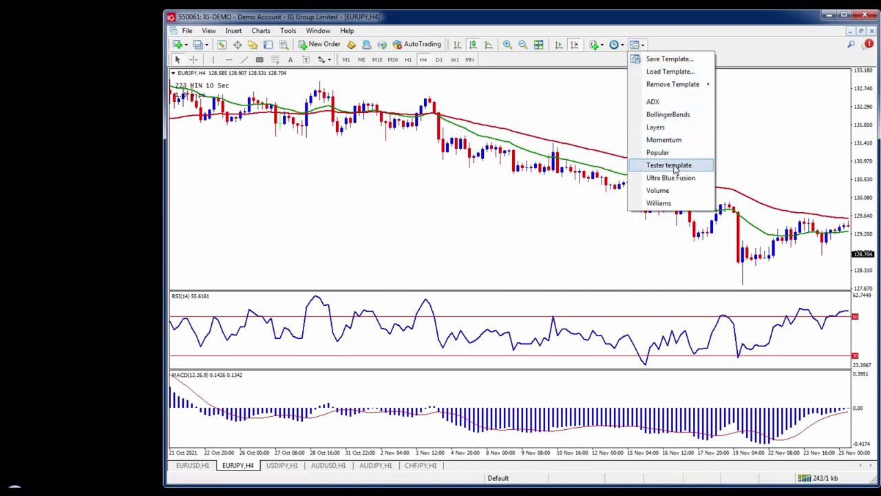
Maximize the trading platform window to fill the screen.
click(187, 32)
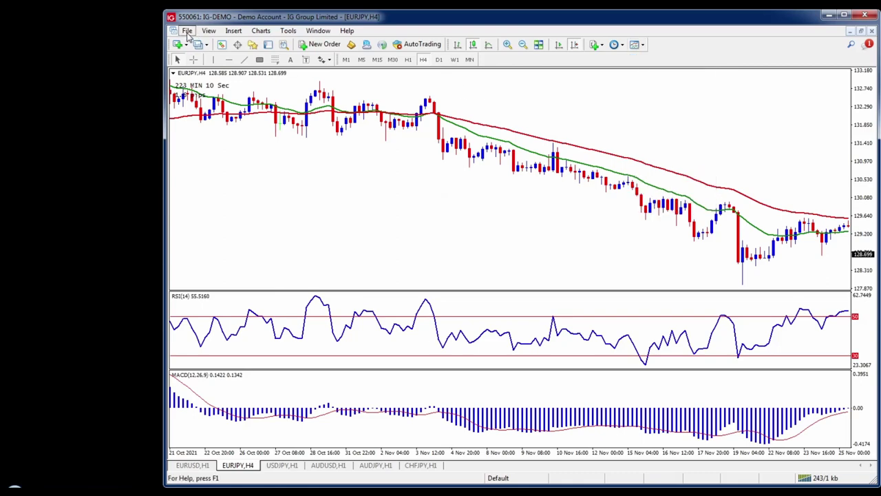
click(188, 32)
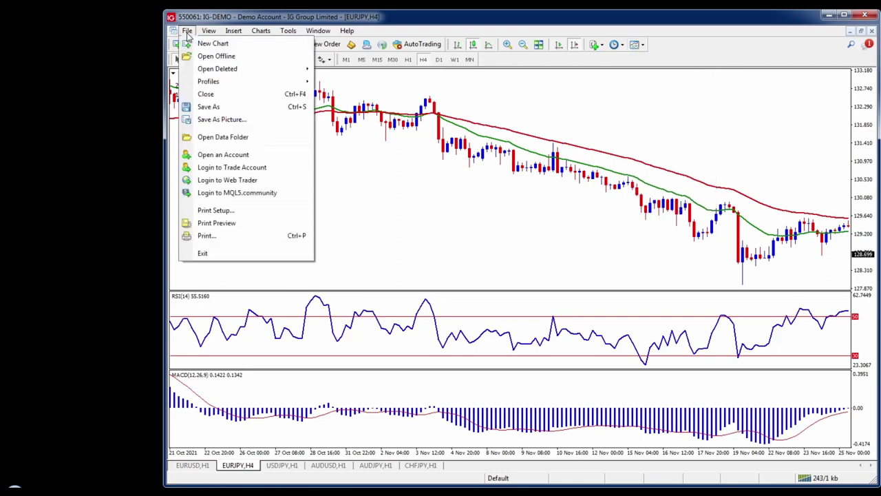
click(844, 14)
Open a new EURUSD chart and apply the Tester template to it.
click(20, 25)
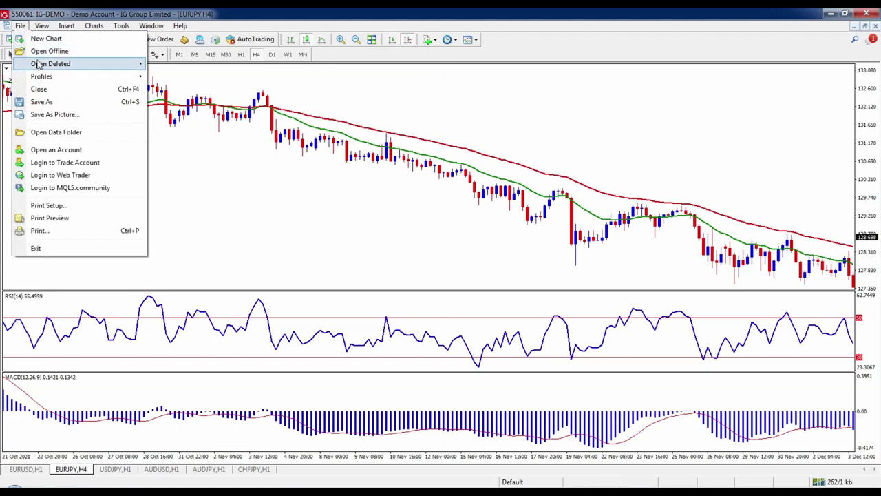
mouse_move(40, 66)
click(42, 40)
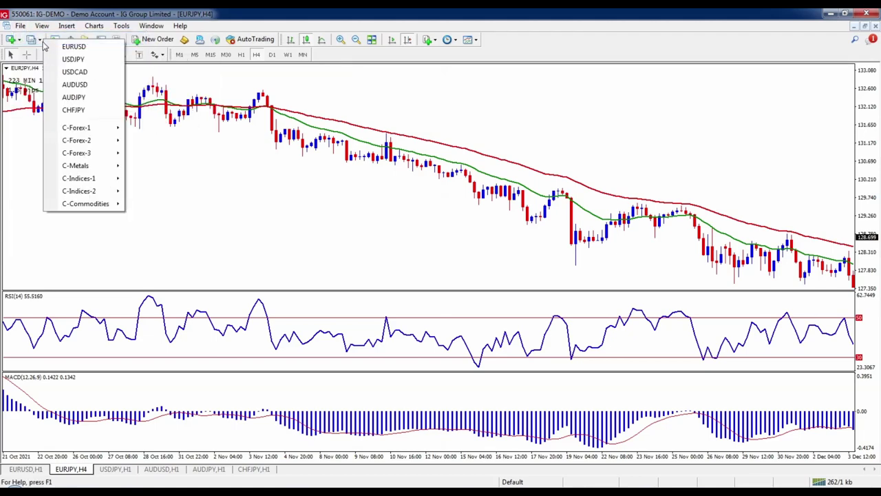
click(73, 46)
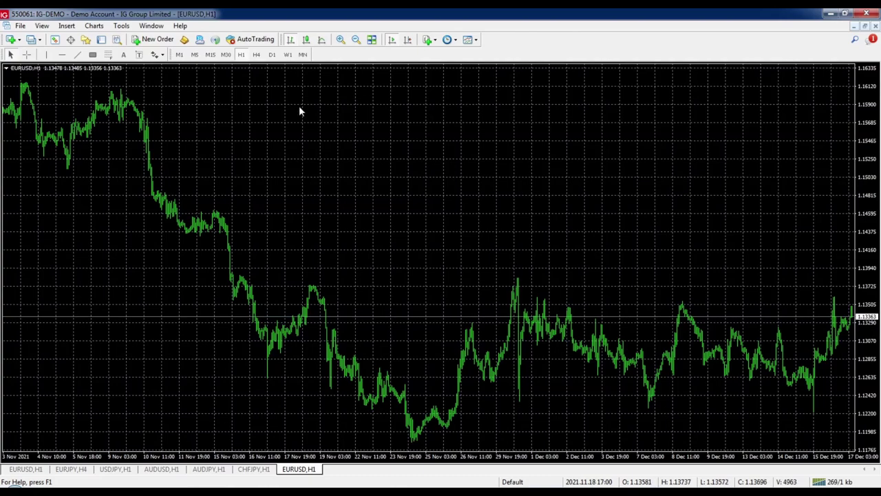
click(470, 40)
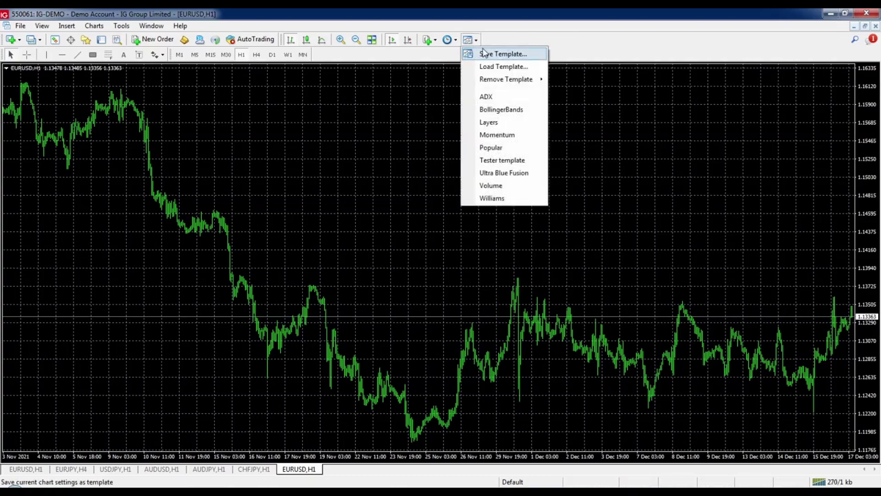
click(510, 160)
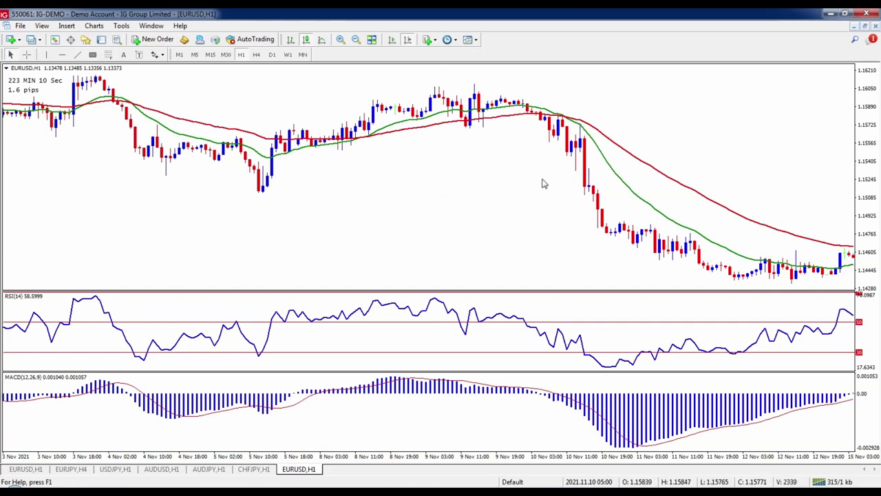
Save the current EURUSD chart settings as a template named Default.
click(470, 40)
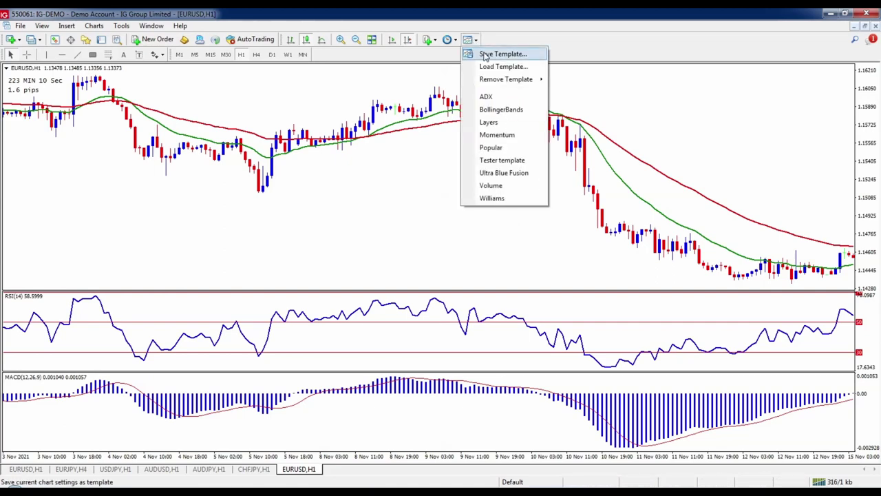
click(486, 53)
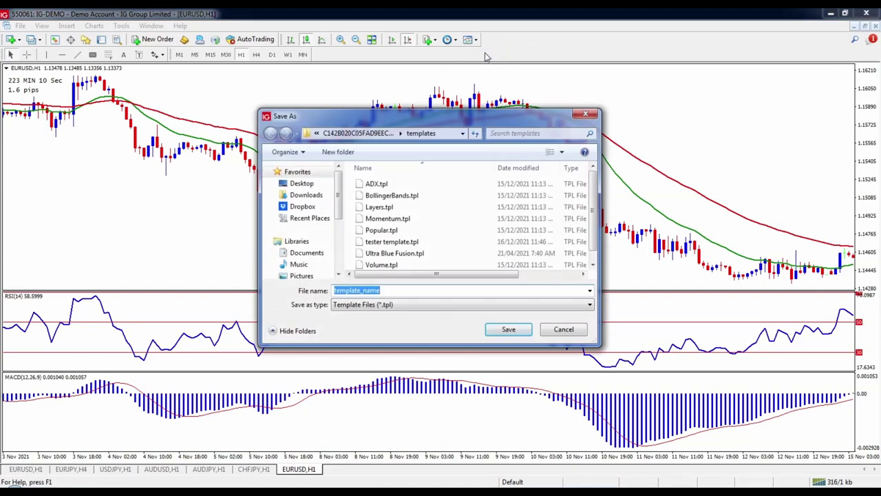
text(Default)
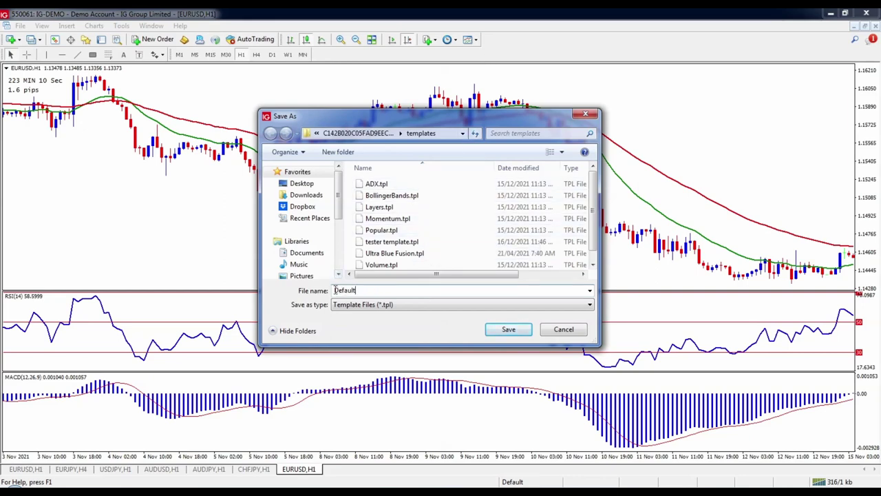
click(451, 313)
click(503, 331)
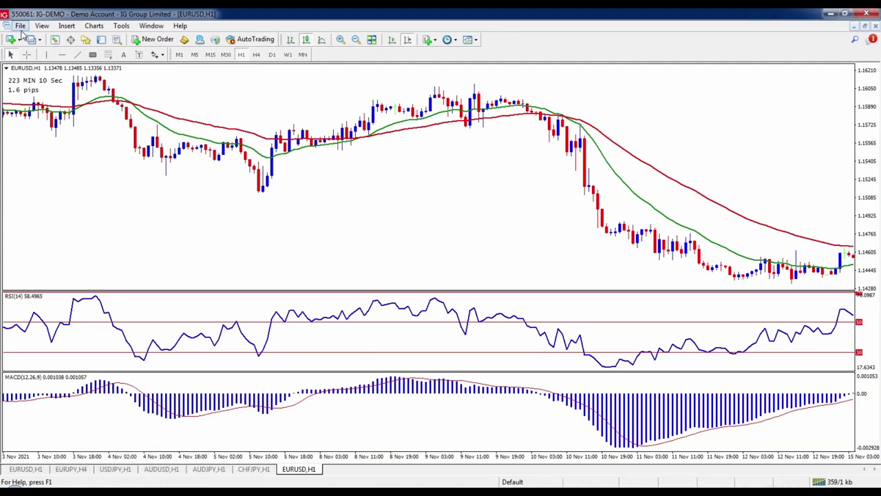
Open a new GBPJPY chart from the C-Forex-1 symbol group.
click(20, 25)
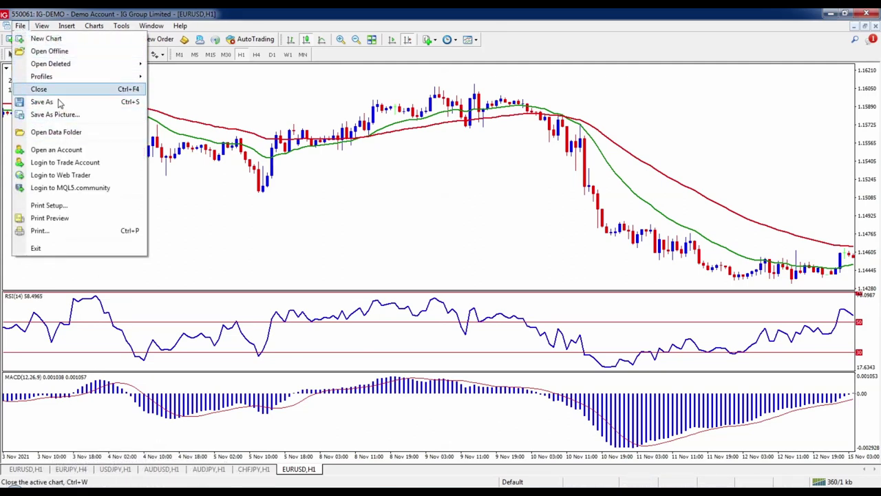
click(39, 38)
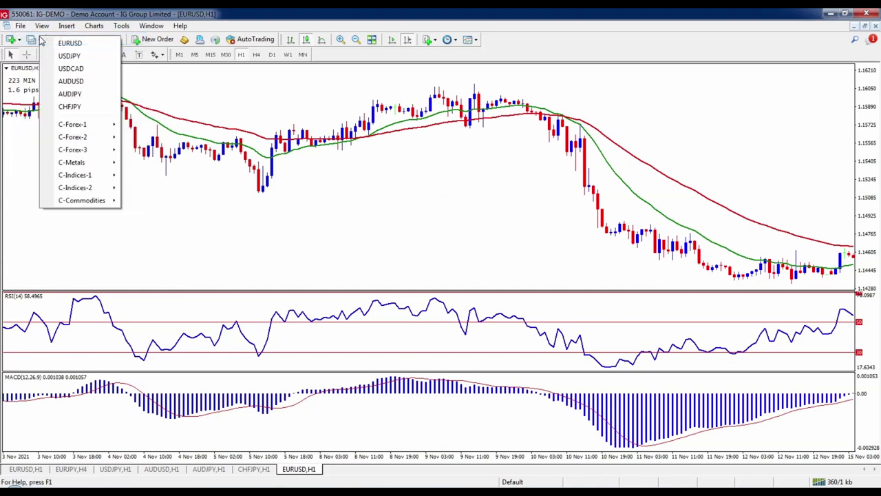
mouse_move(96, 124)
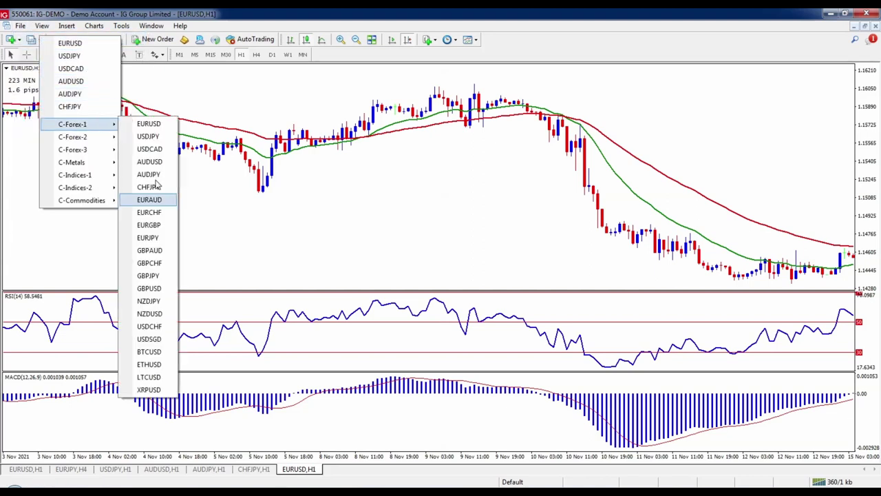
click(149, 276)
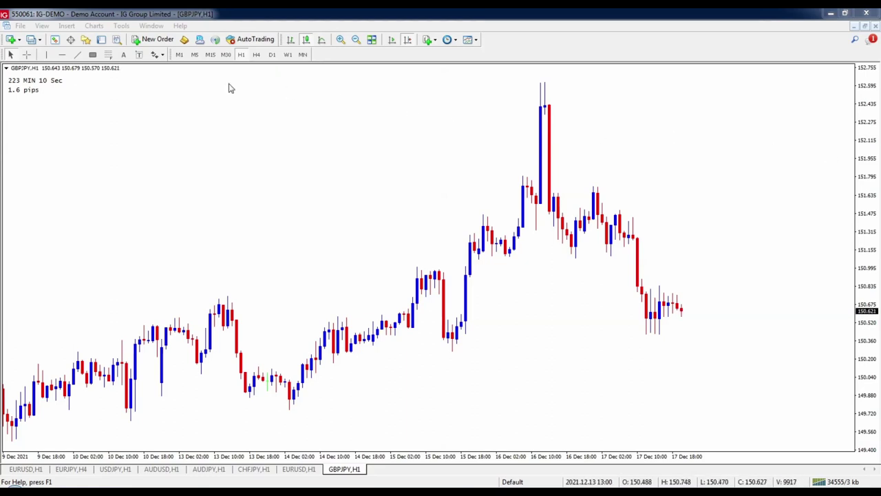
Draw two horizontal lines on the GBPJPY chart, moving the first up to about 150.92 and placing the second at about 149.85.
click(103, 69)
click(61, 55)
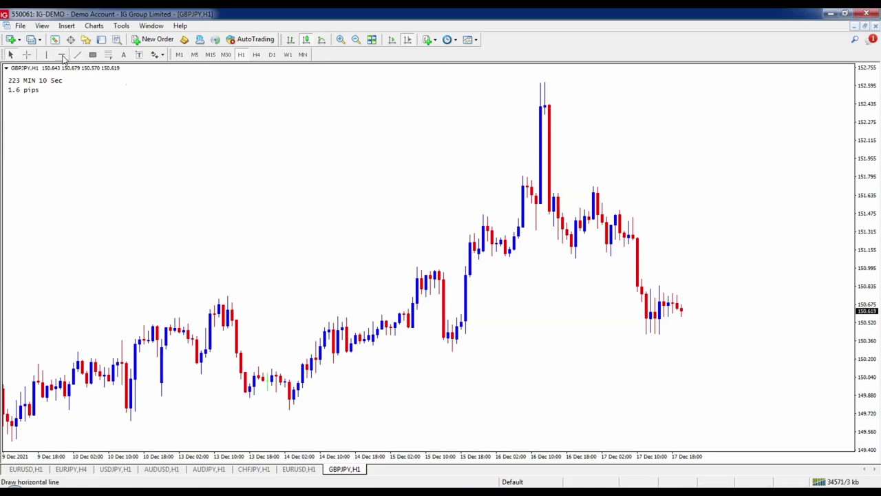
drag(685, 323, 692, 337)
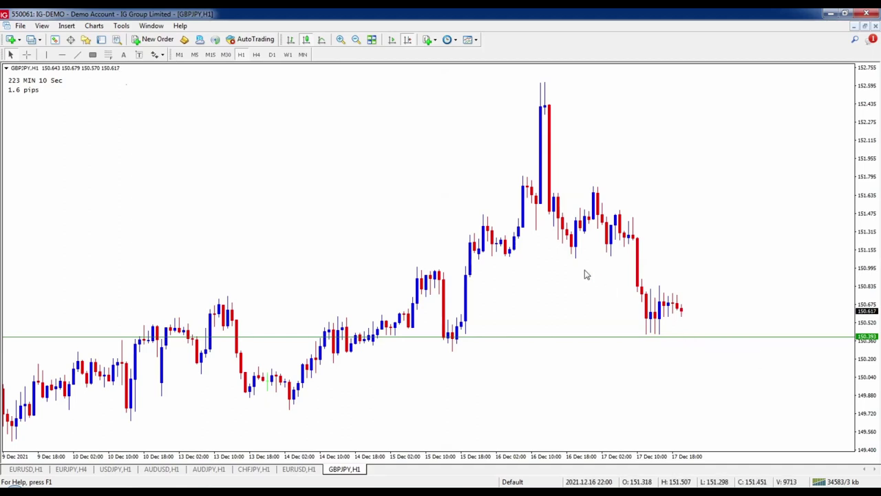
double_click(604, 336)
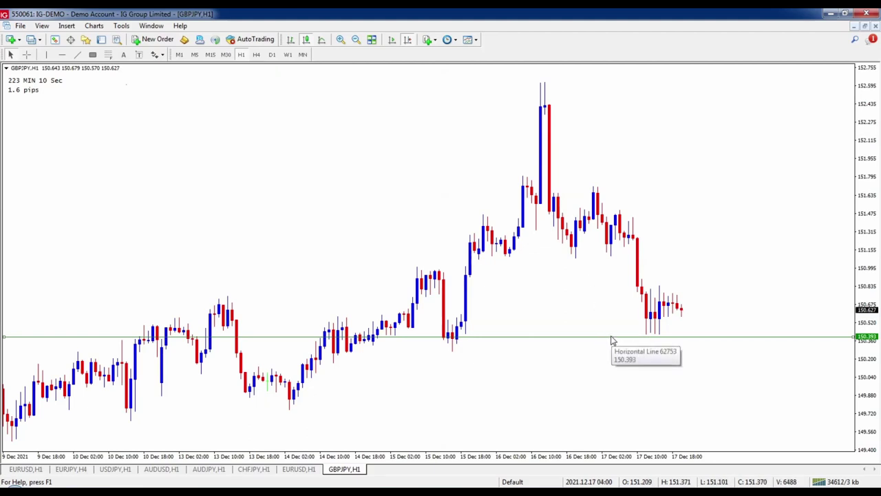
drag(610, 340, 625, 280)
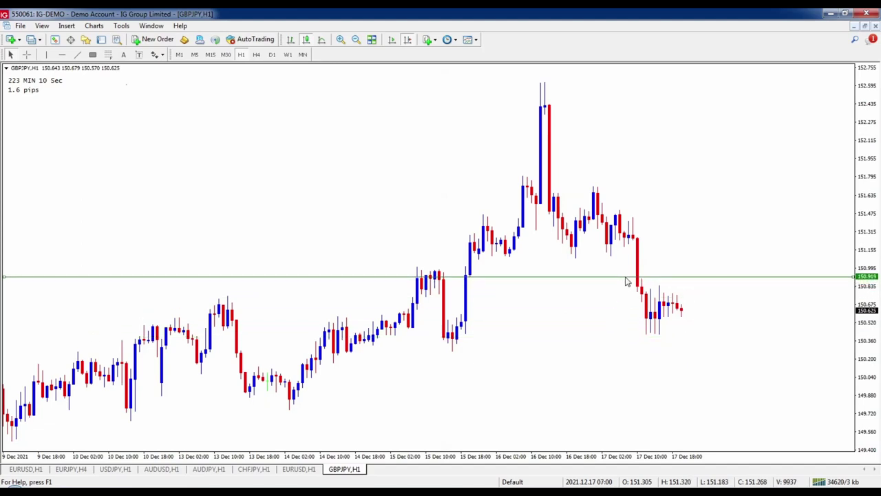
click(61, 57)
drag(561, 393, 564, 399)
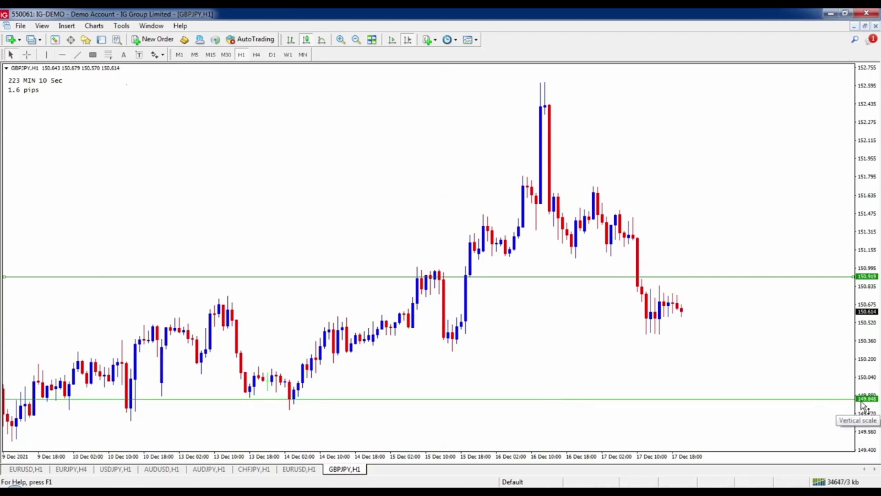
Start a new GBPJPY order with Instant Execution as its type.
click(148, 42)
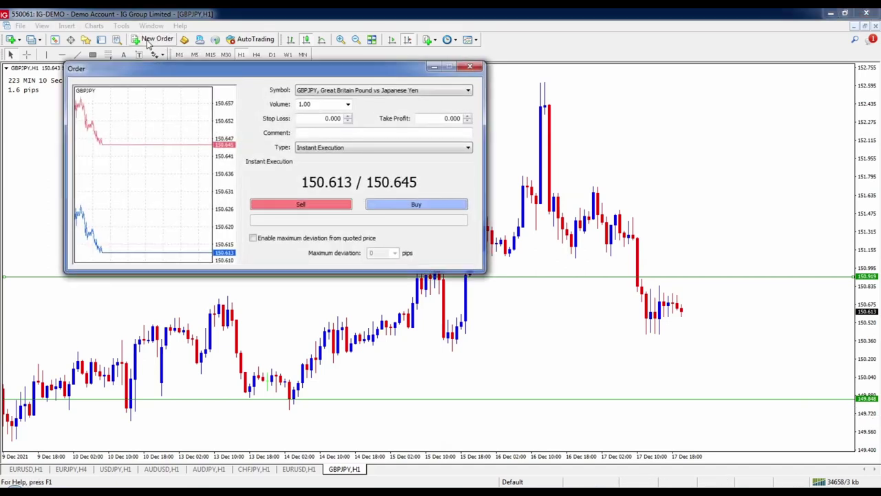
click(334, 152)
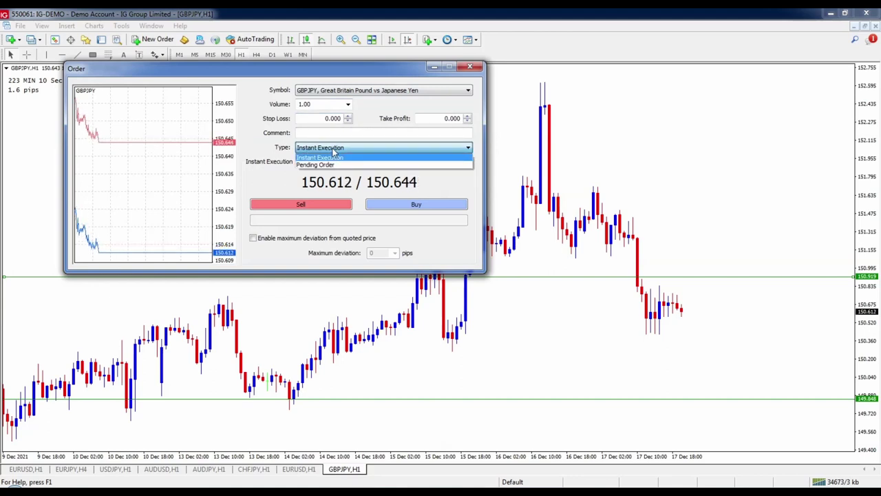
click(334, 157)
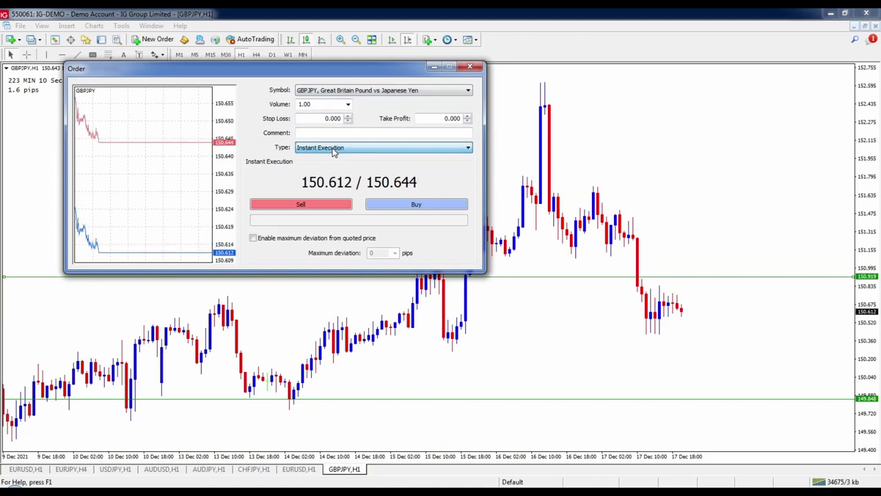
Try order volumes of .1 and .01 in the GBPJPY order.
double_click(321, 105)
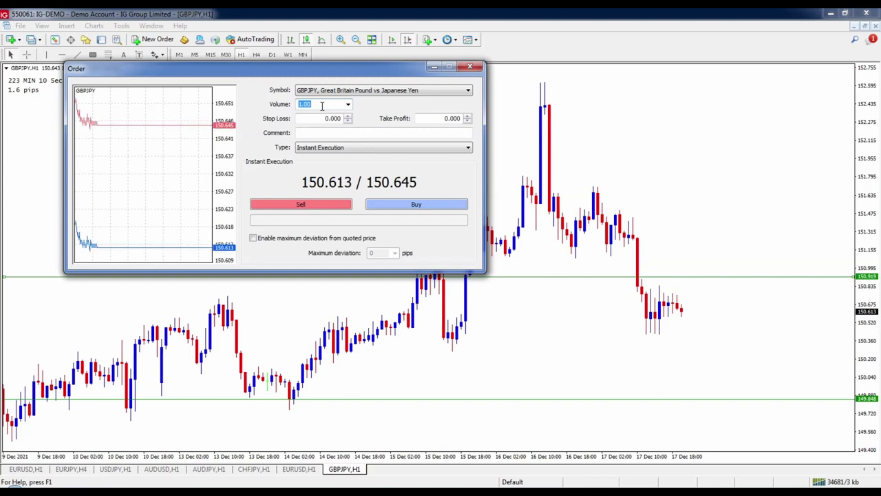
click(321, 105)
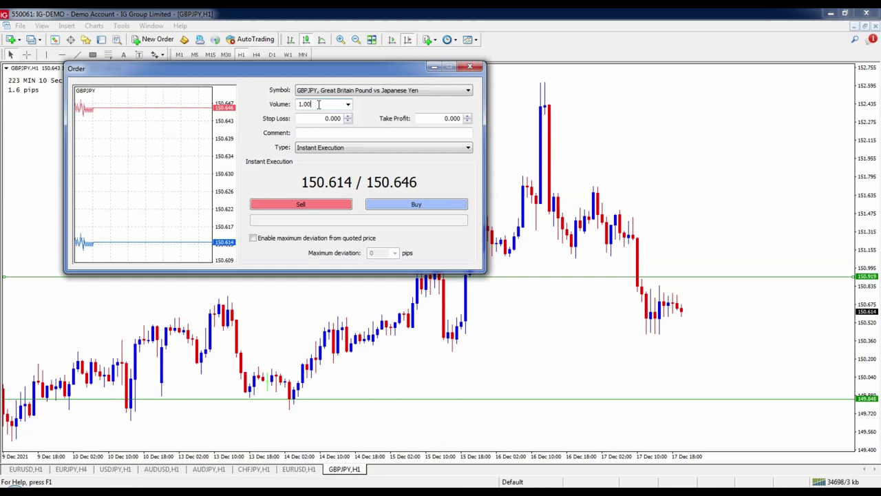
key(BackSpace)
key(BackSpace)
key(BackSpace)
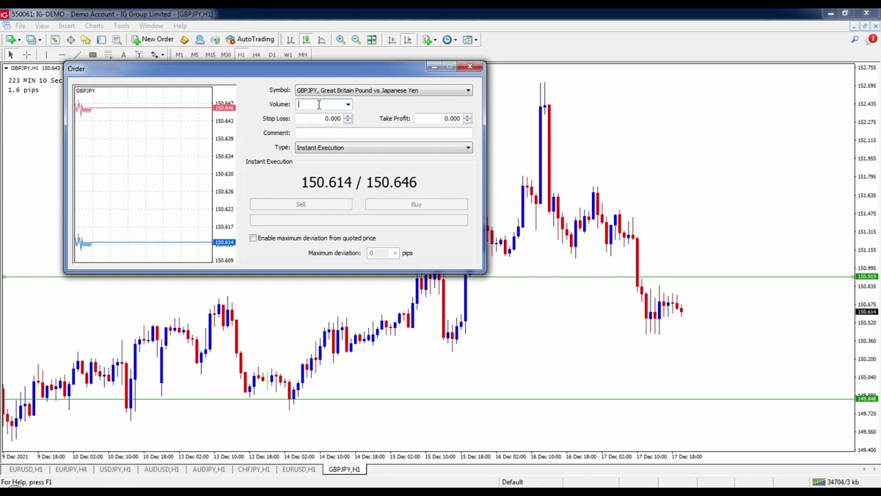
text(.1)
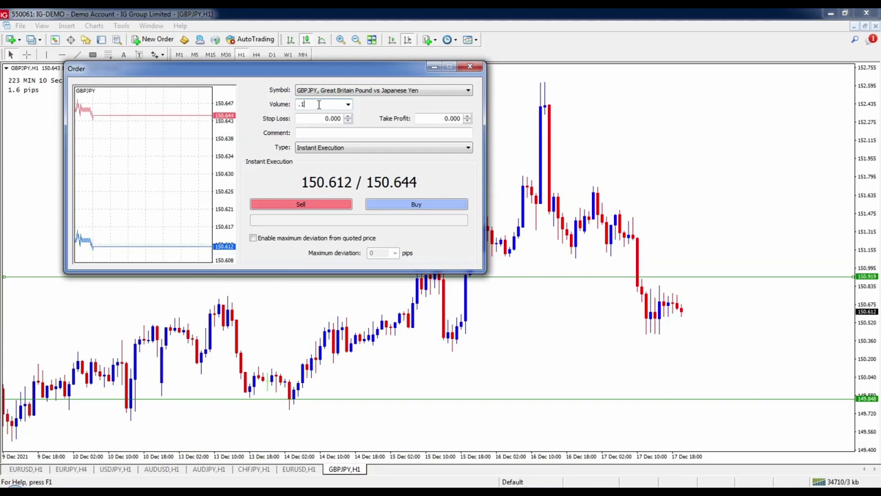
key(BackSpace)
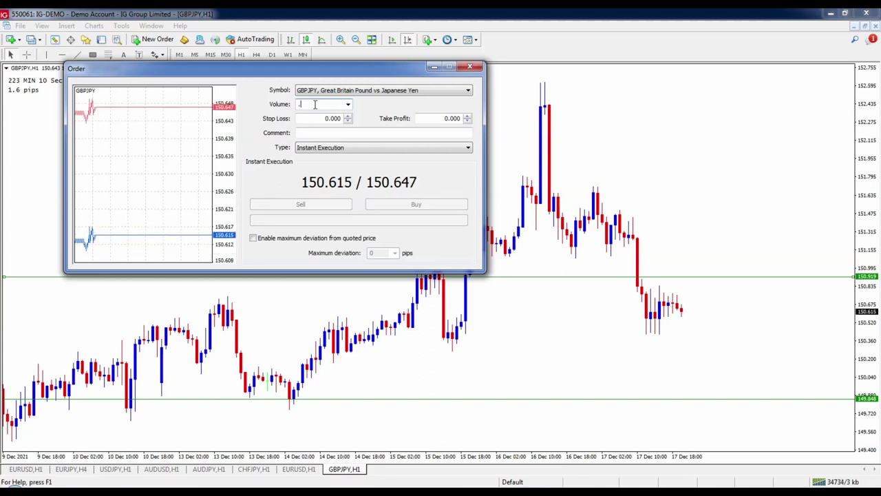
text(01)
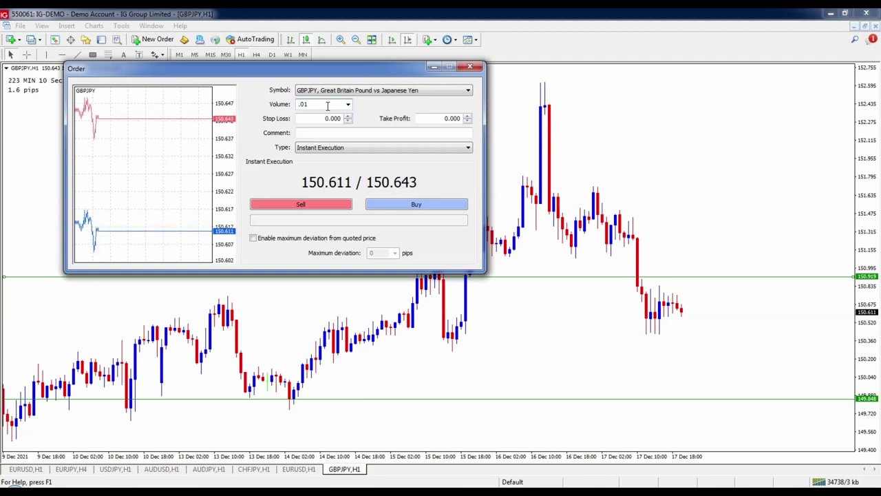
click(297, 105)
text(0)
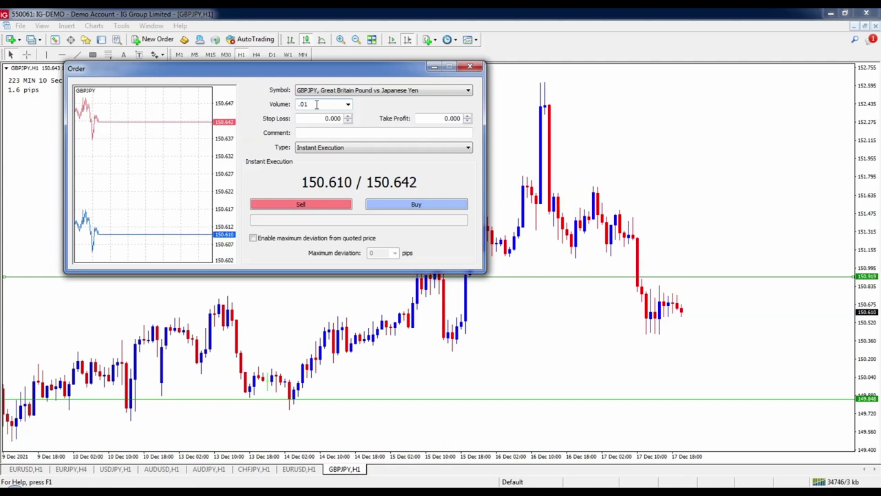
Set the order volume to 1, sell GBPJPY at the market price and dismiss the execution report.
double_click(298, 104)
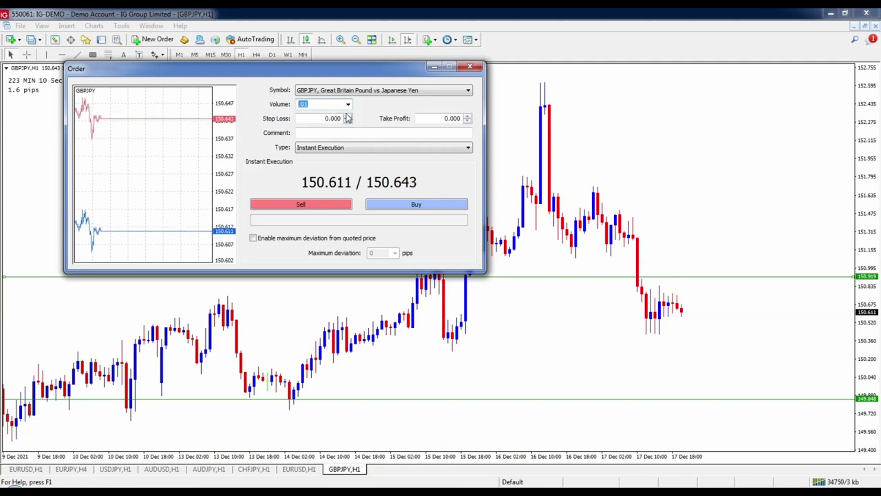
text(1)
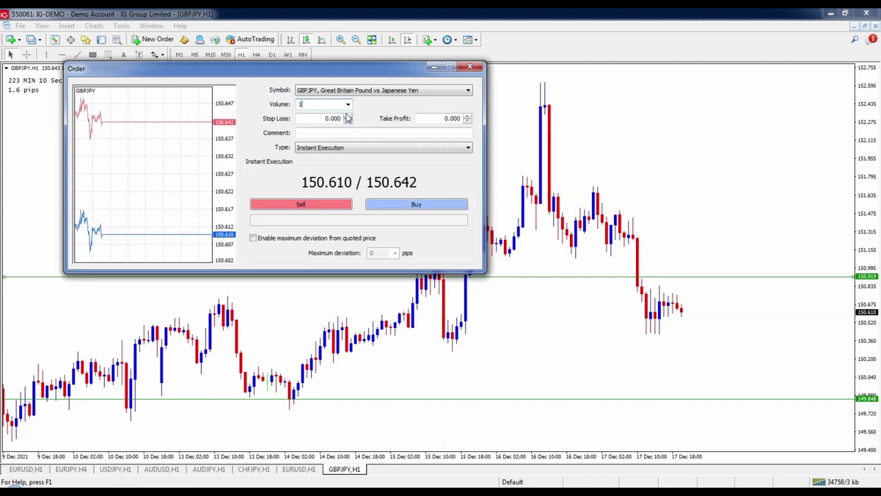
click(328, 206)
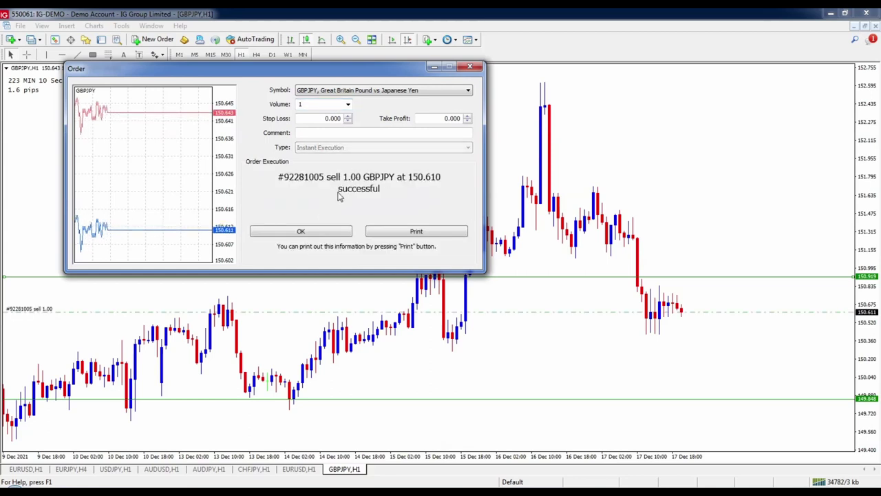
click(309, 235)
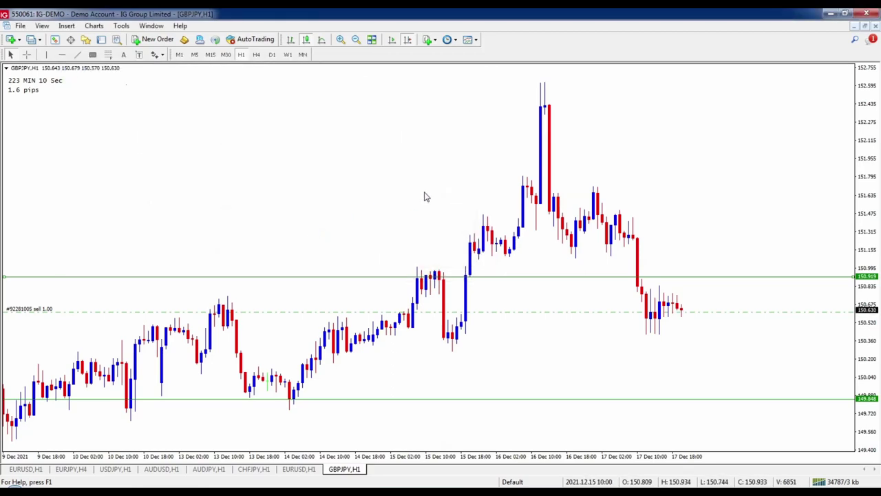
Open the GBPJPY sell order for modification, examine its Stop Loss and Take Profit fields, and close it without changes.
double_click(608, 315)
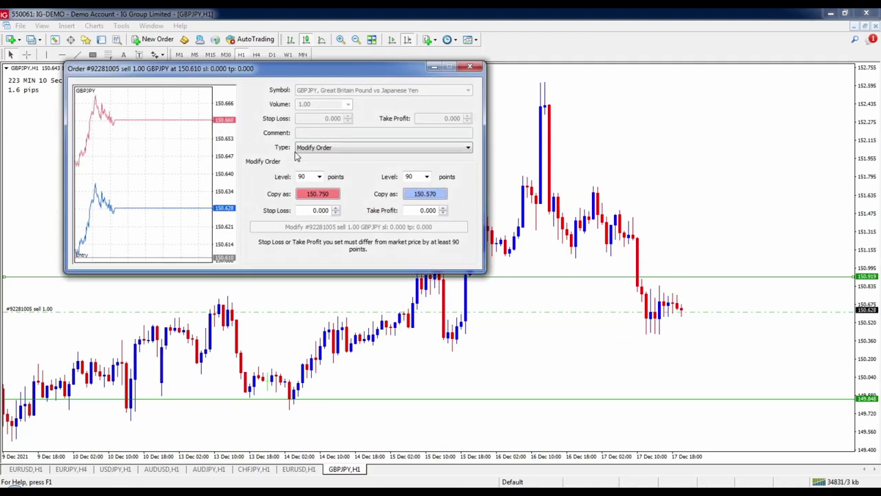
double_click(325, 211)
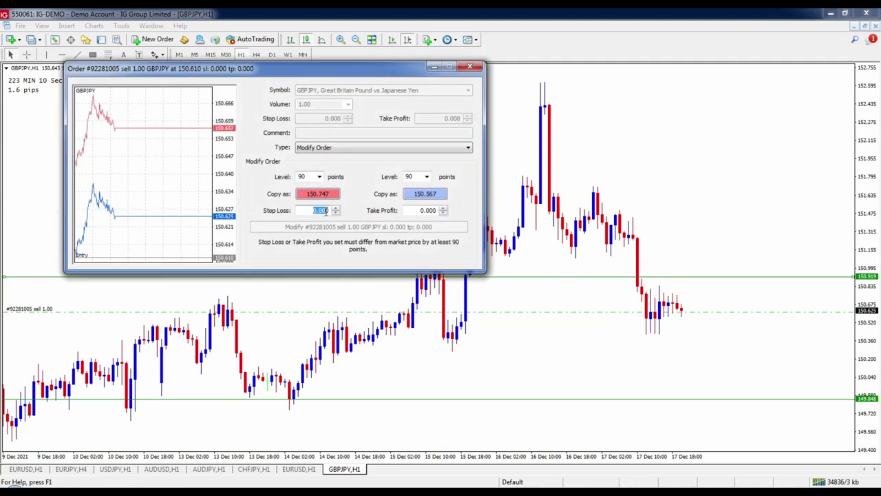
double_click(428, 210)
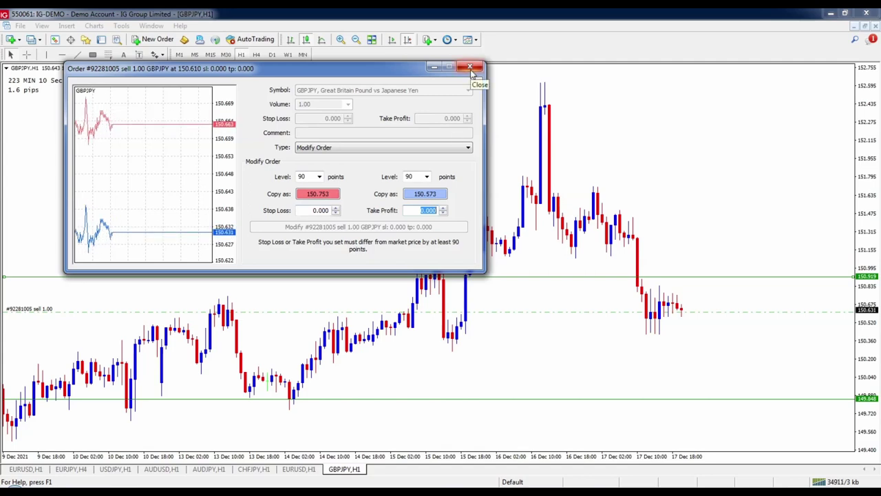
click(470, 69)
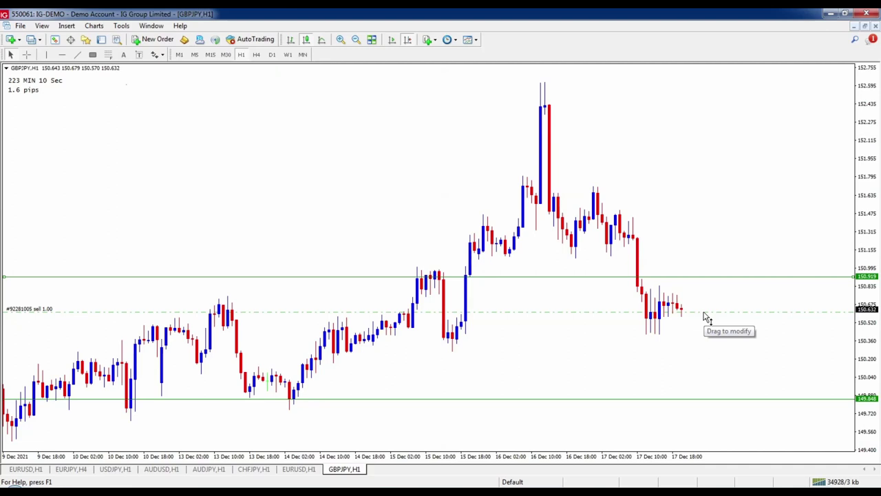
Set the GBPJPY sell order's stop loss to 150.921, at the upper horizontal line, directly from the chart.
drag(704, 314, 300, 281)
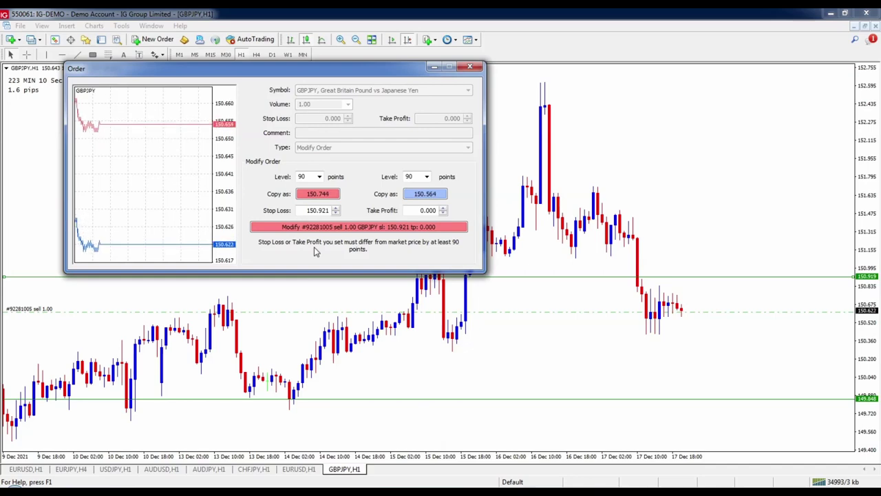
click(362, 229)
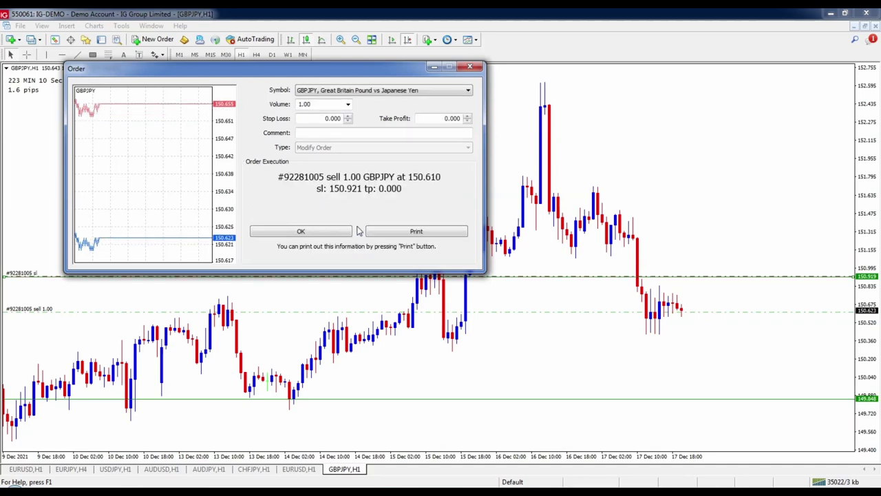
click(323, 233)
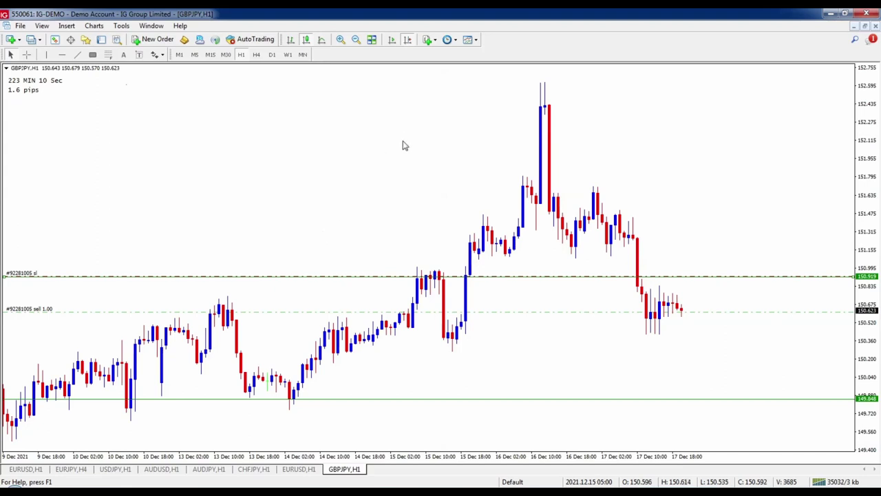
Enable One Click Trading in the trade options, accepting its terms and conditions, and save the options.
click(126, 28)
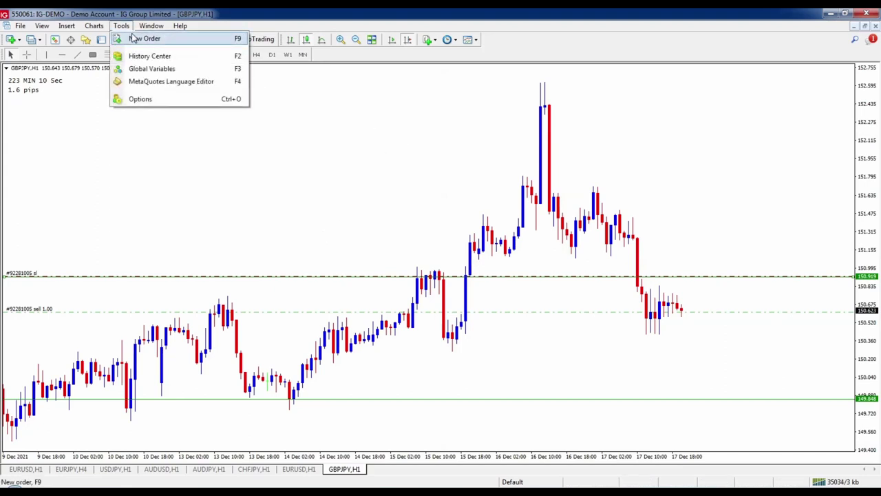
click(156, 101)
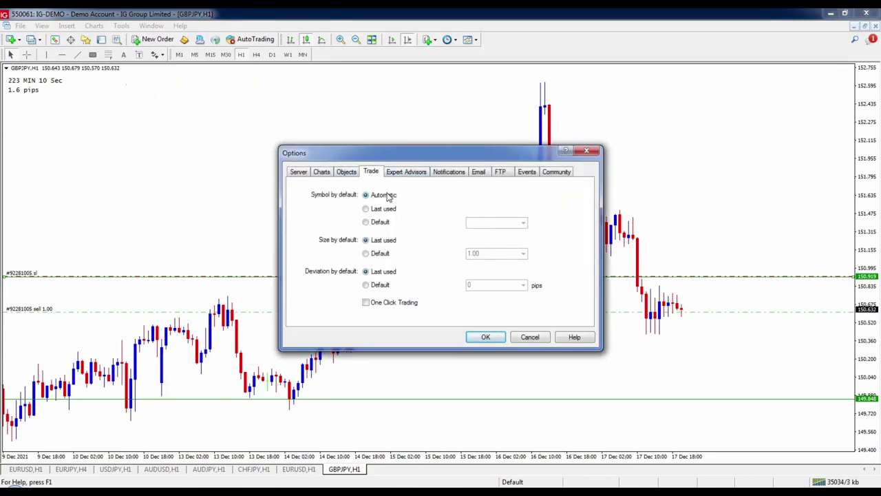
click(366, 304)
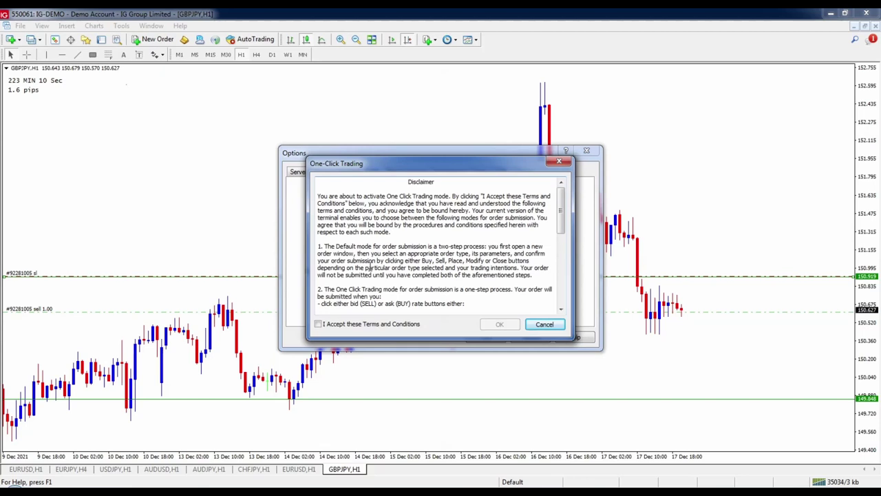
click(319, 324)
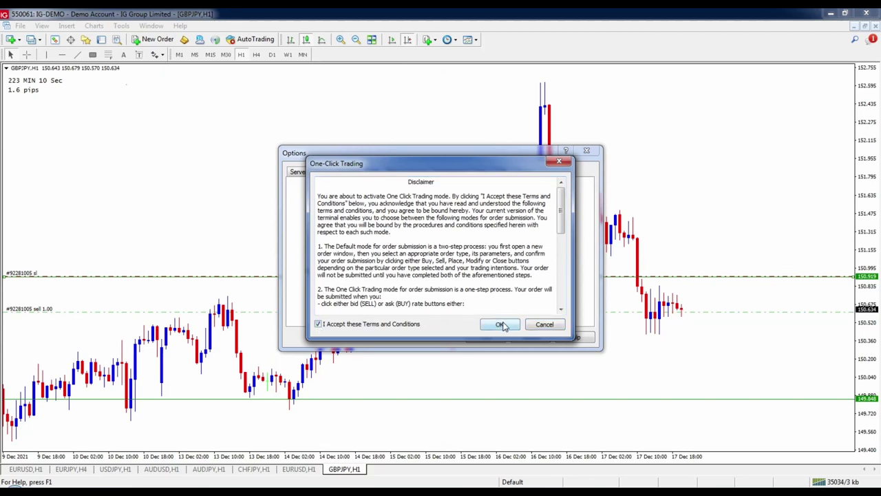
click(501, 325)
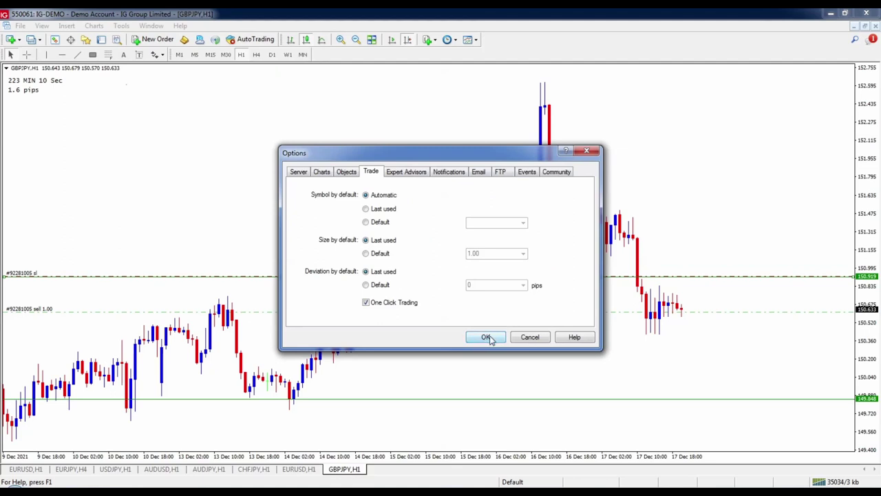
click(487, 337)
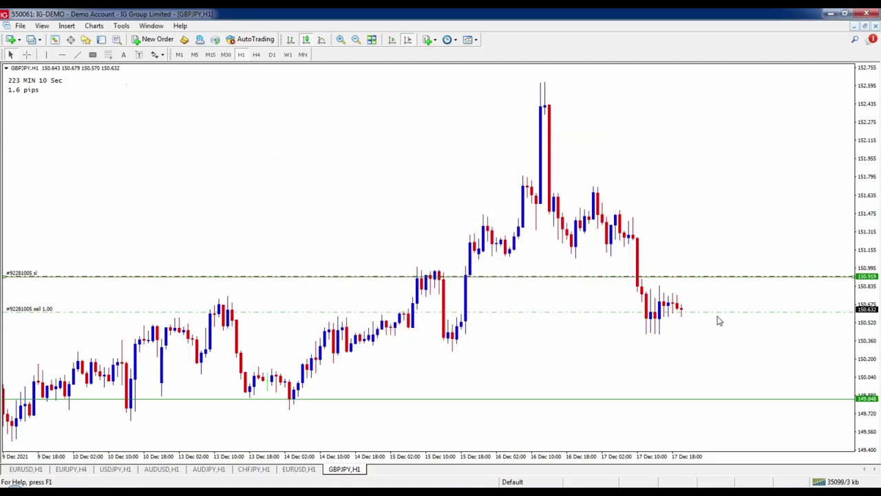
Set the GBPJPY sell order's take profit to 149.689 and its stop loss to 150.873 directly from the chart.
drag(716, 313, 714, 395)
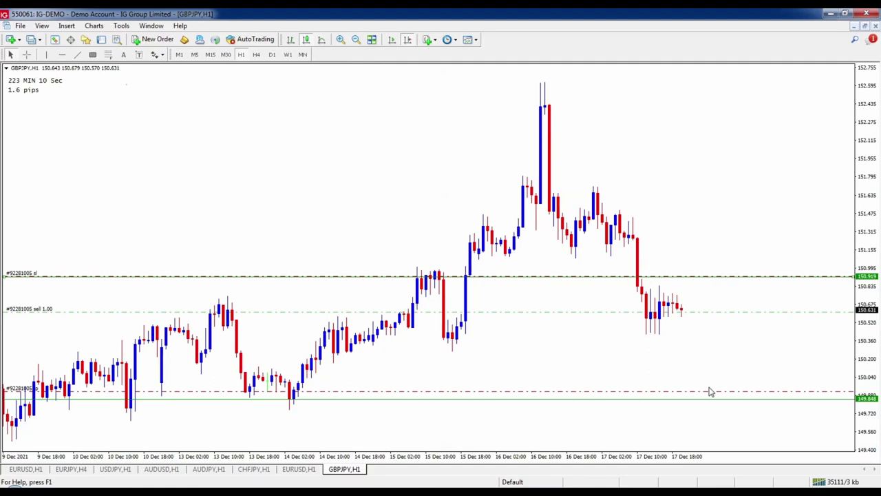
drag(707, 395, 712, 418)
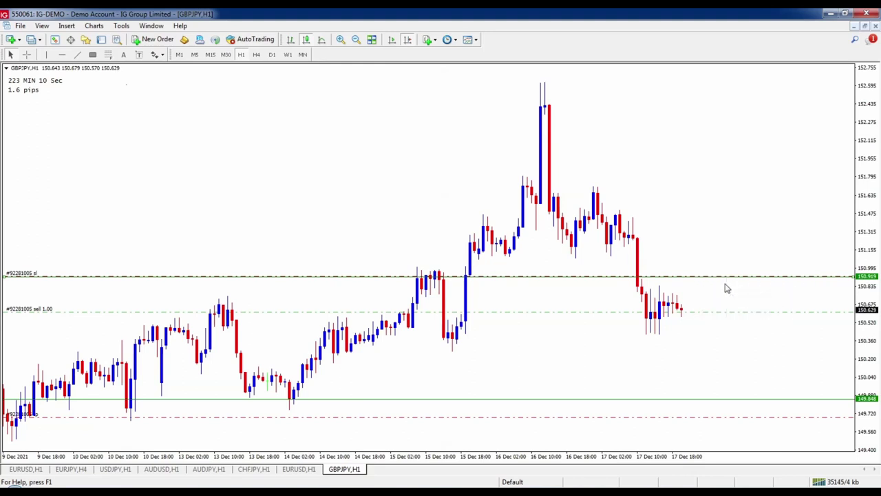
drag(725, 284, 727, 283)
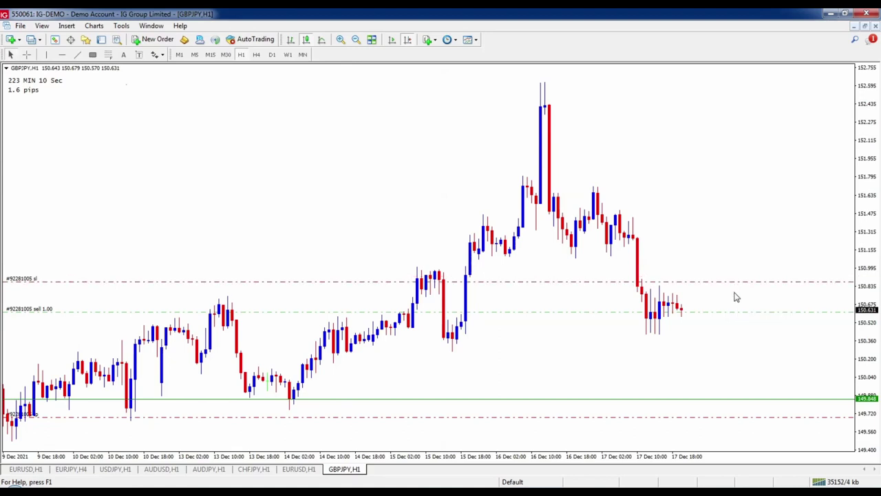
right_click(704, 317)
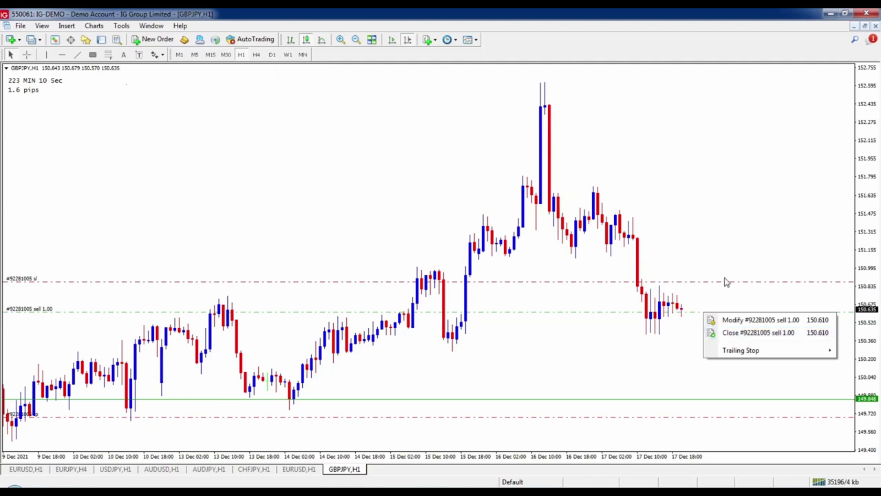
click(724, 251)
scroll(723, 251, up, 1)
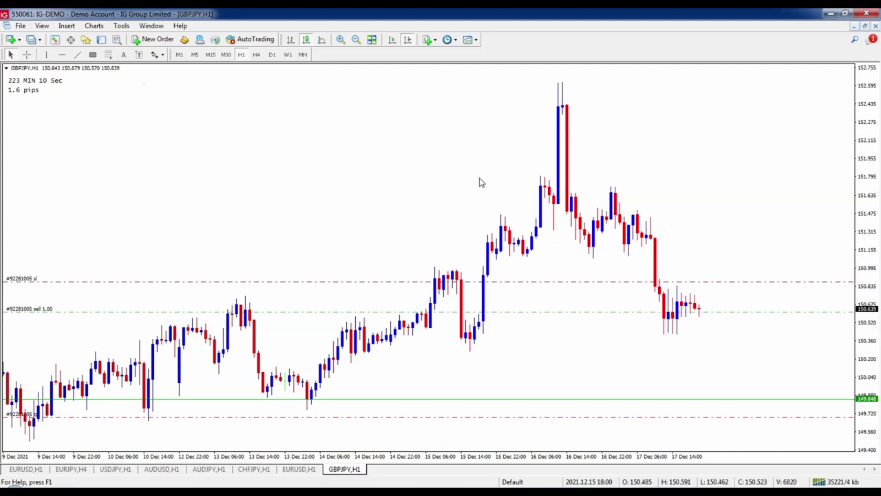
Show the Terminal and display its list of open trades.
click(101, 40)
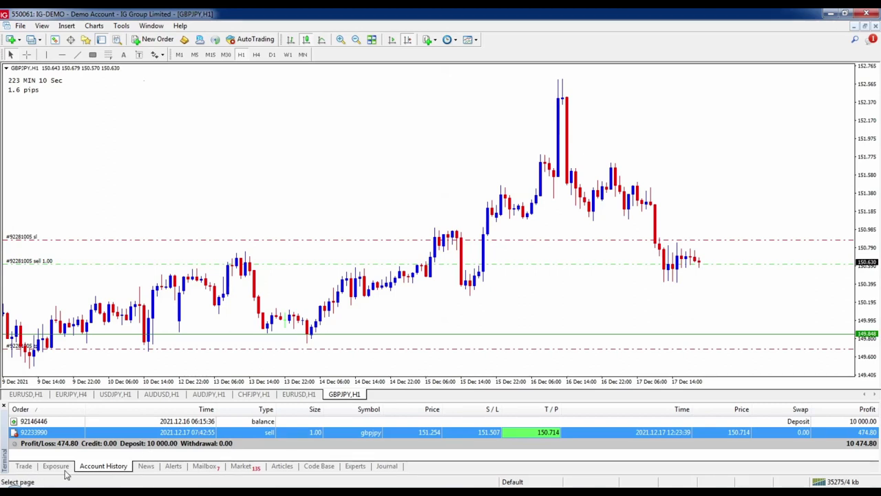
click(24, 467)
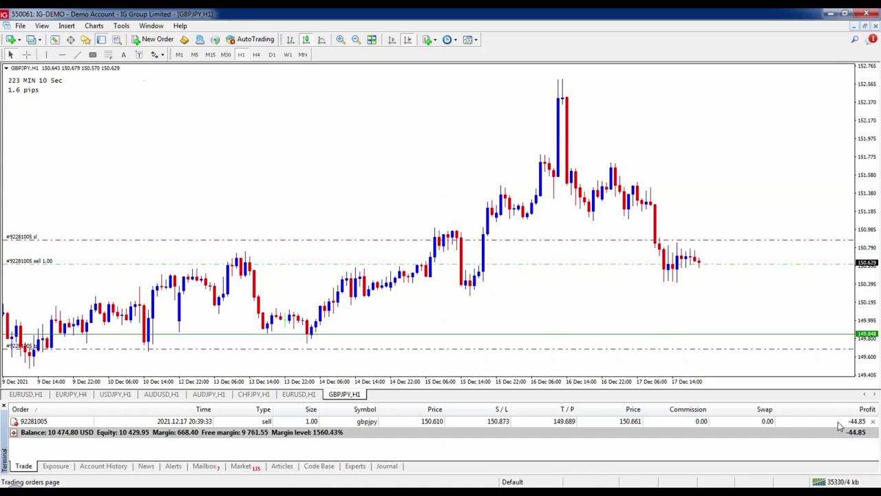
Switch the open GBPJPY trade's profit display to points and back to deposit currency.
click(839, 423)
right_click(833, 424)
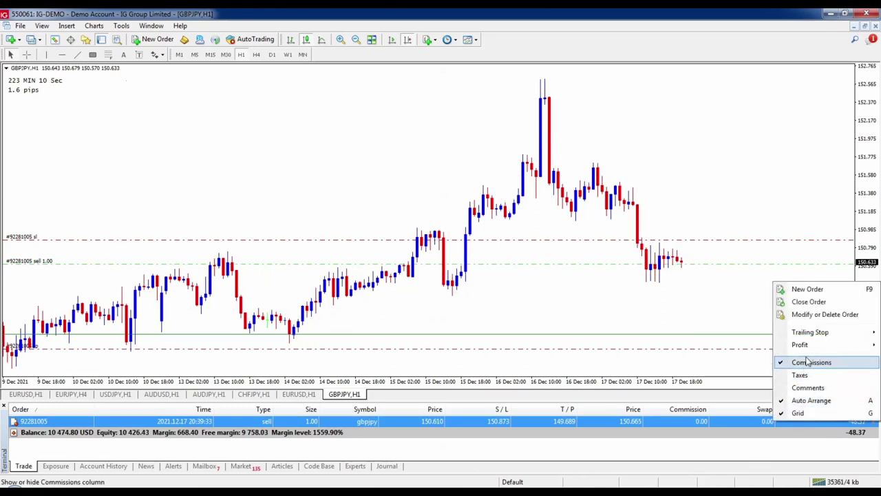
mouse_move(807, 345)
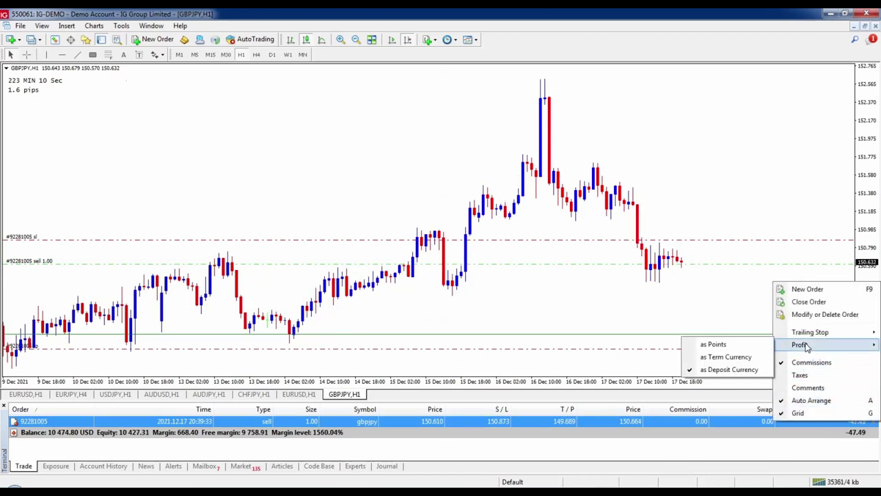
click(723, 349)
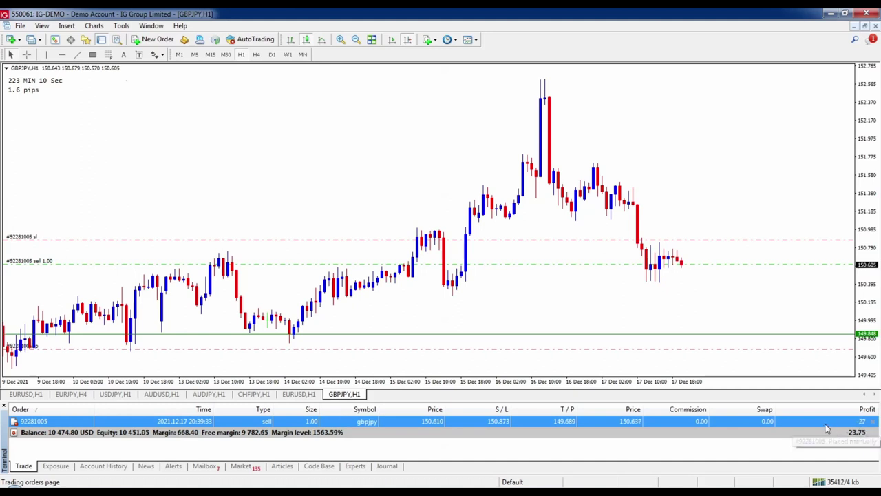
right_click(827, 426)
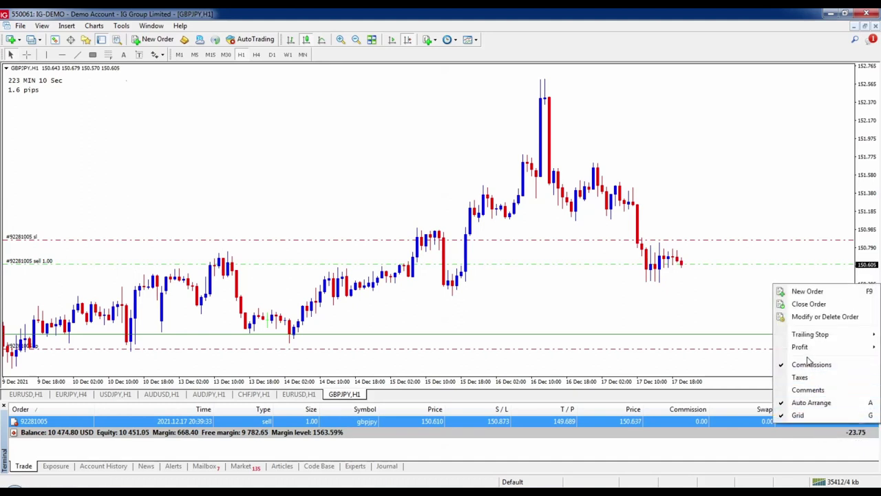
mouse_move(810, 354)
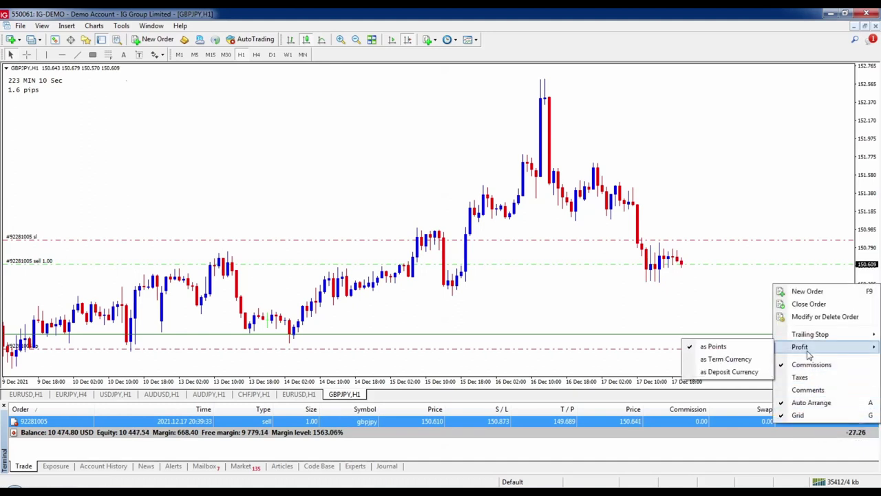
click(728, 372)
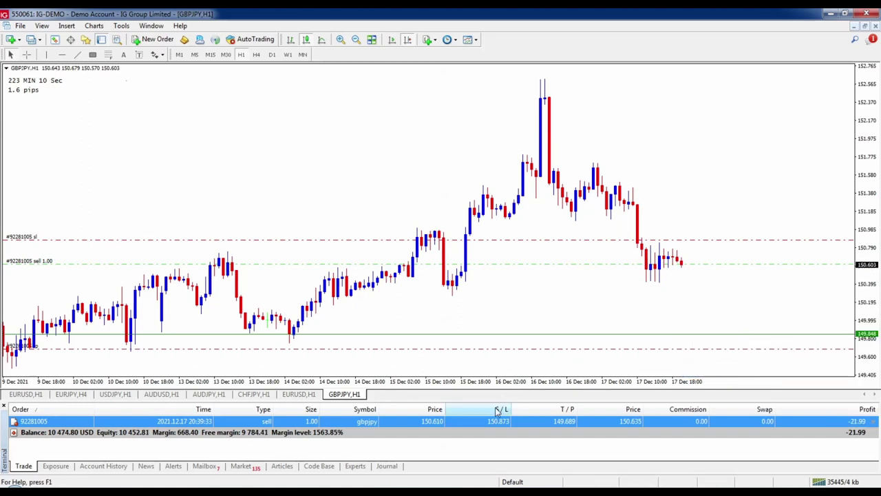
Examine the open GBPJPY trade's available actions and its Modify Order settings, and close them without changes.
right_click(467, 427)
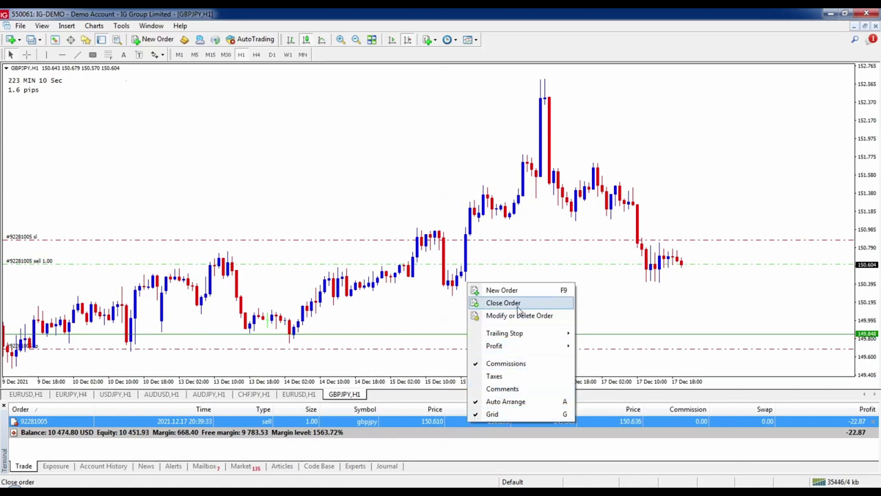
click(610, 309)
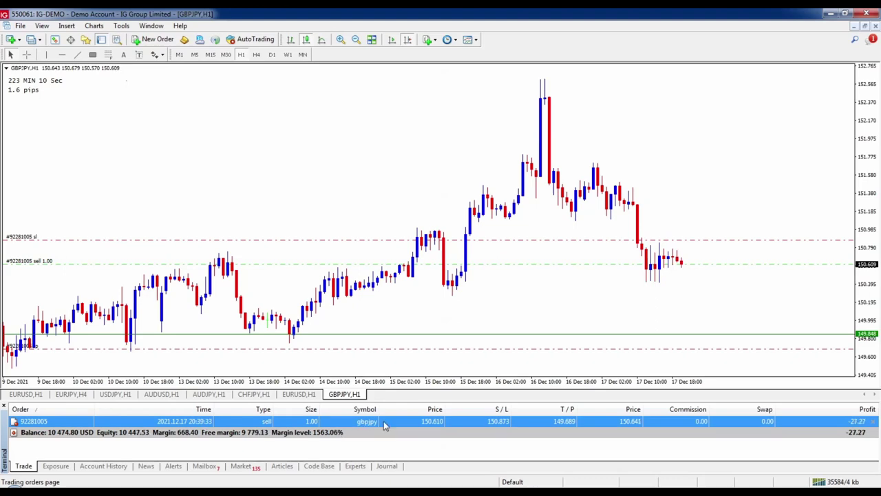
double_click(563, 421)
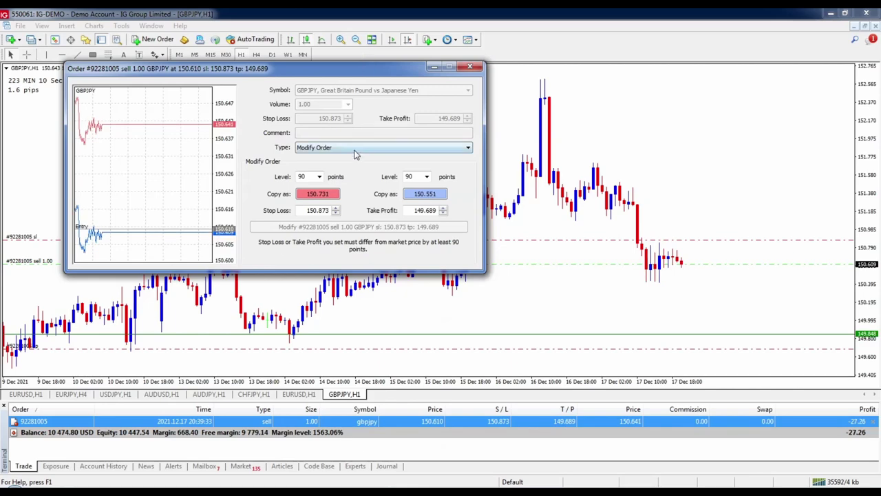
click(470, 67)
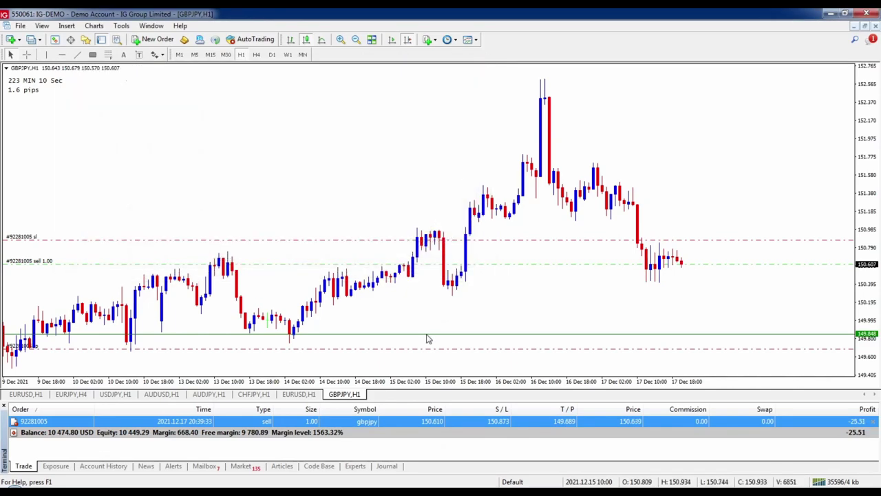
Partially close the GBPJPY sell order at the market price with a volume of 0.5.
double_click(354, 422)
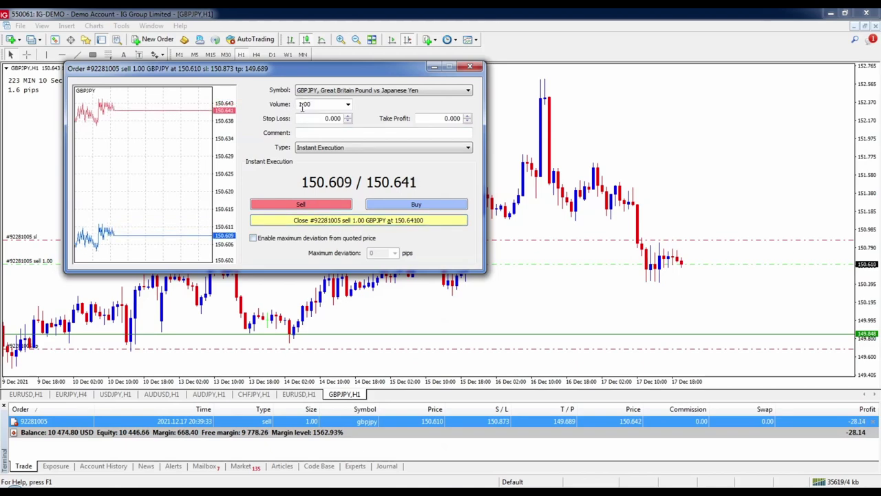
drag(298, 105, 320, 103)
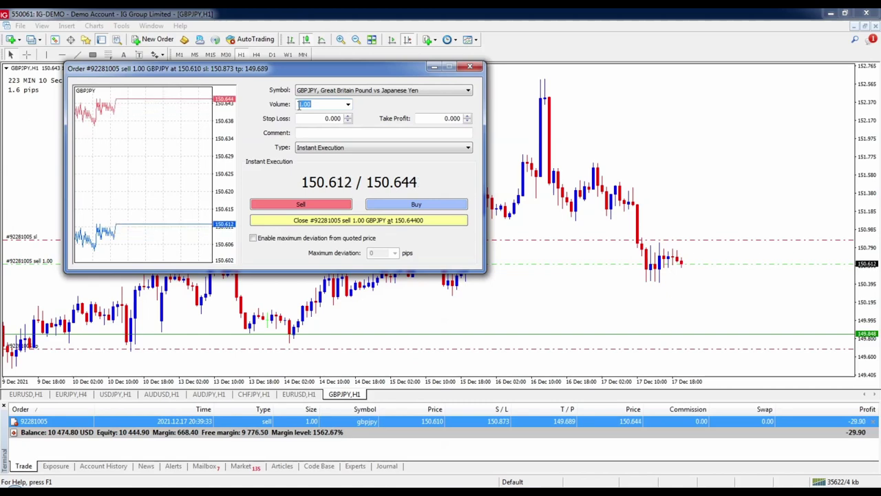
text(0.5)
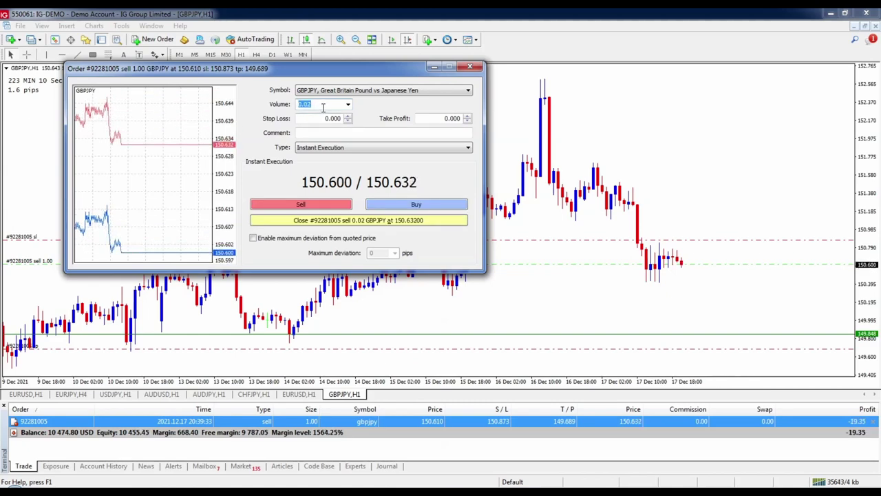
key(BackSpace)
text(02)
drag(309, 105, 305, 108)
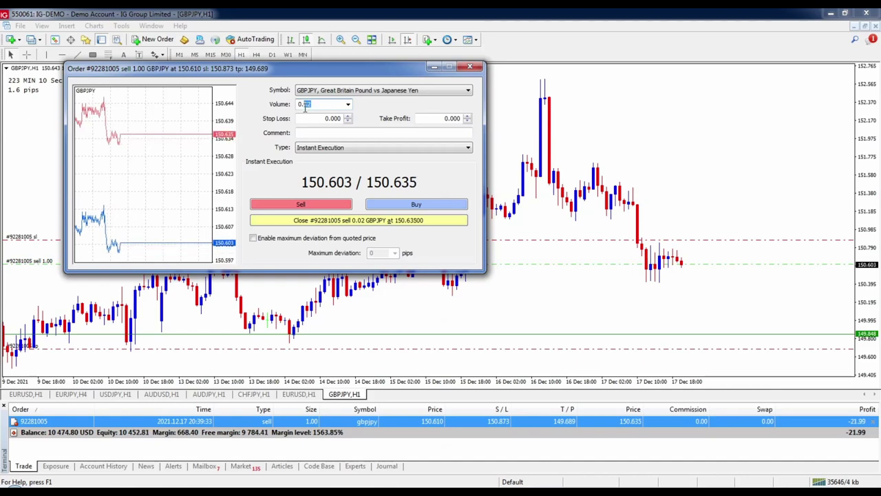
text(5)
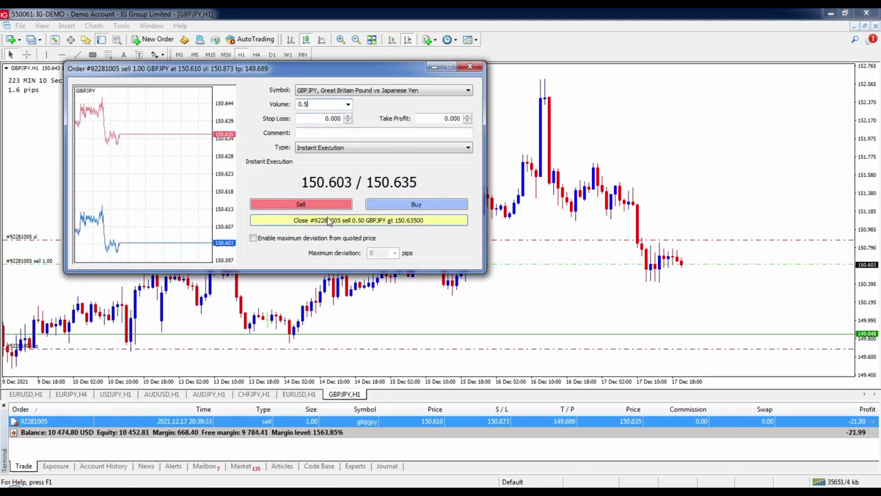
click(328, 220)
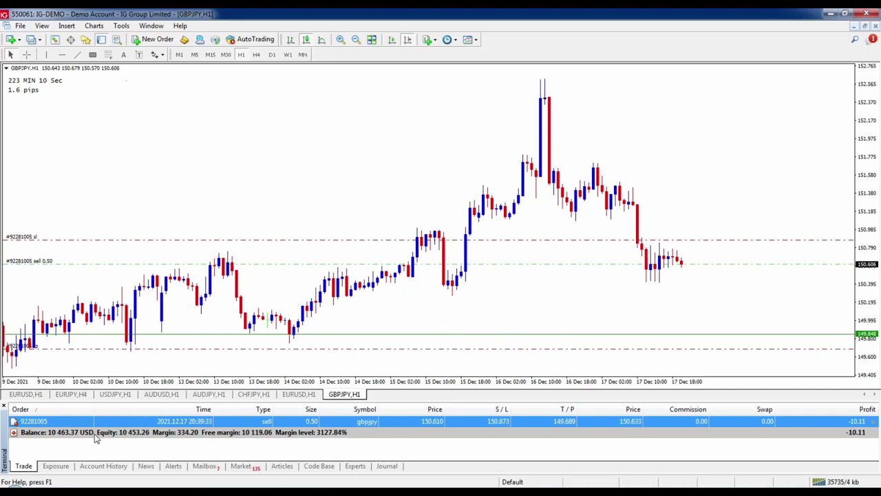
Show the account history and close the remaining 0.50 GBPJPY sell order from the chart.
click(98, 468)
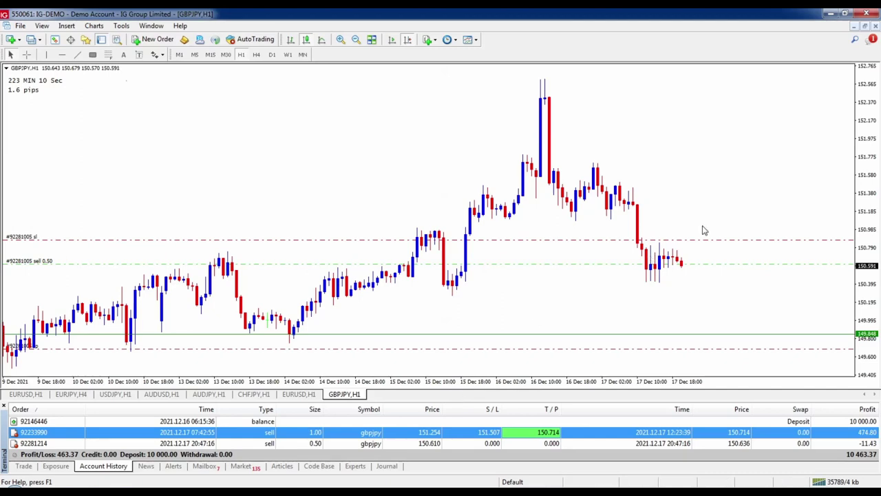
right_click(728, 265)
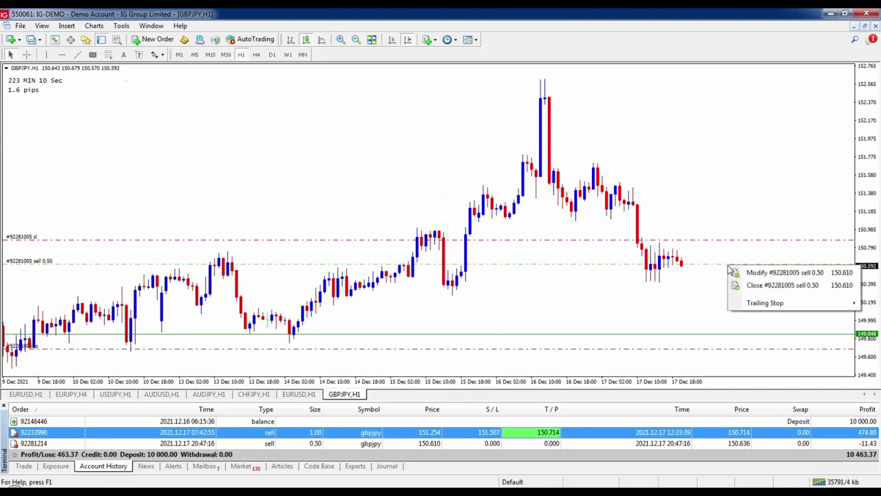
click(763, 286)
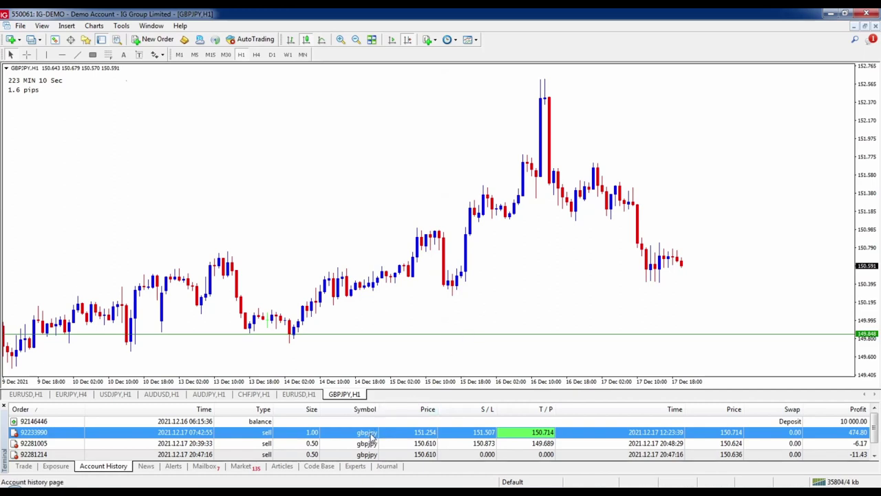
Plot the closed 1.00-lot GBPJPY sell trade from the account history on the chart and examine its entry, stop loss and take profit markers.
drag(489, 334, 515, 299)
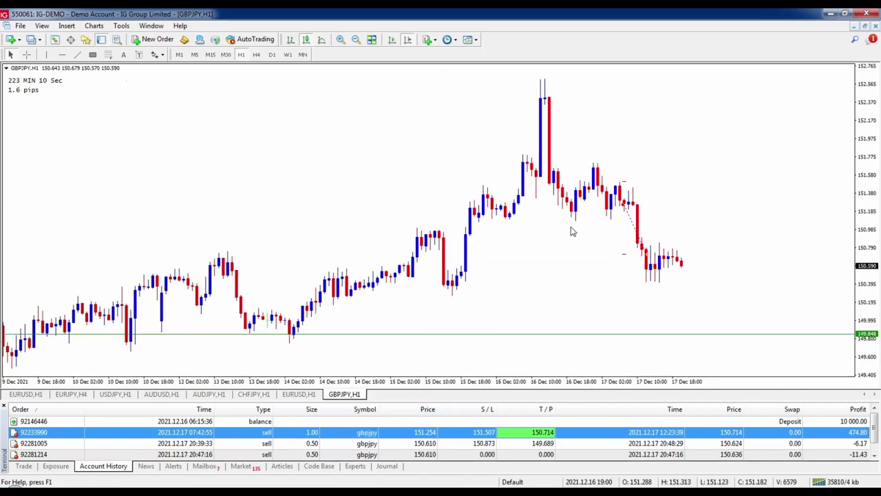
mouse_move(627, 208)
mouse_move(627, 186)
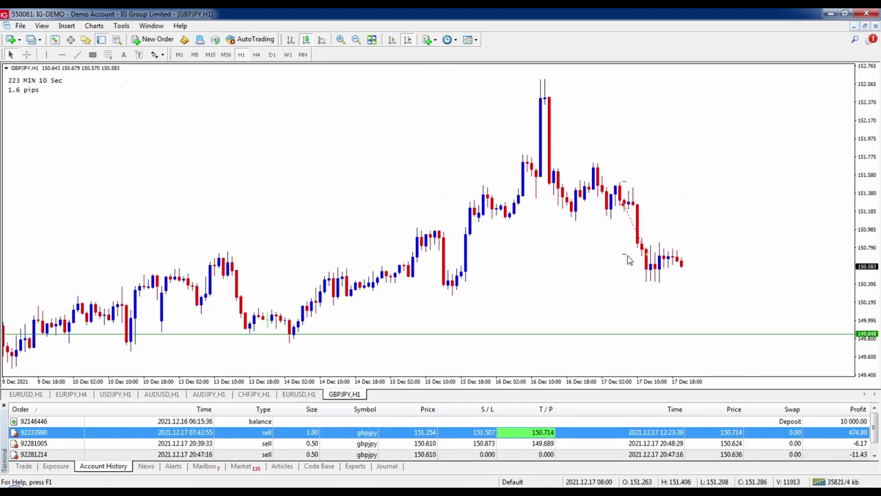
mouse_move(633, 259)
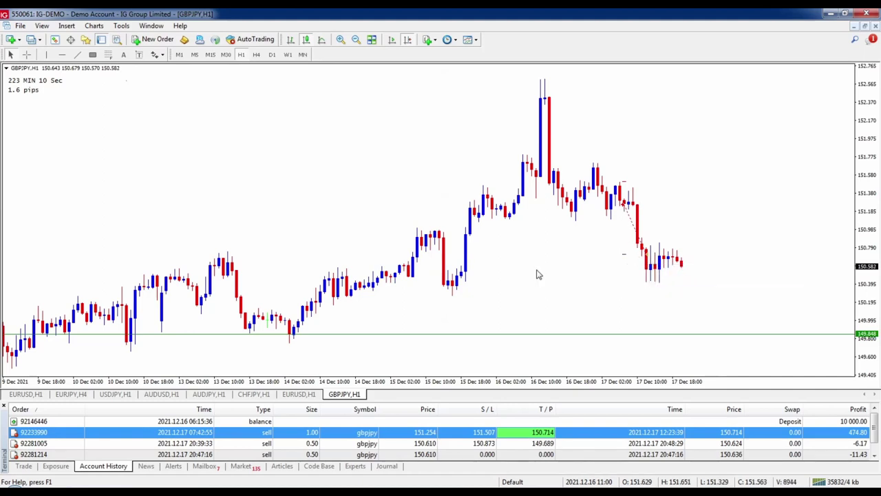
Plot the closed 1.00-lot GBPJPY trade on the EURUSD H1 chart that carries indicators, and return to the plain GBPJPY chart.
click(293, 393)
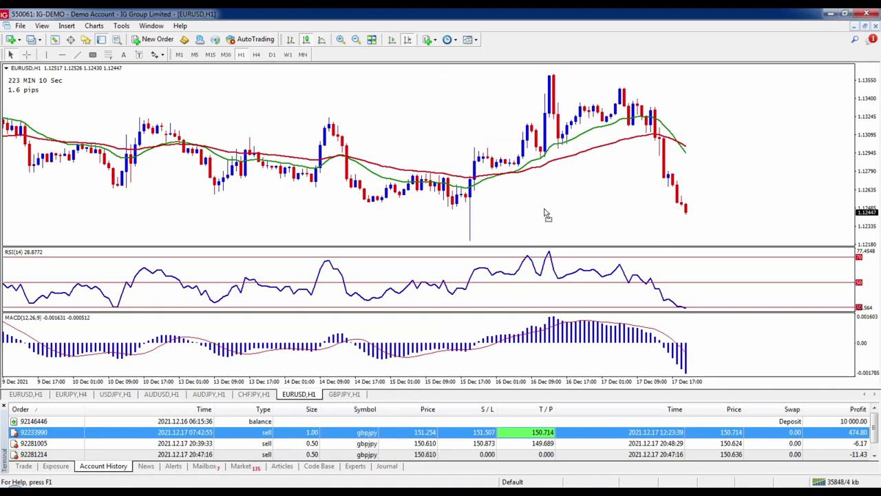
drag(545, 215, 545, 214)
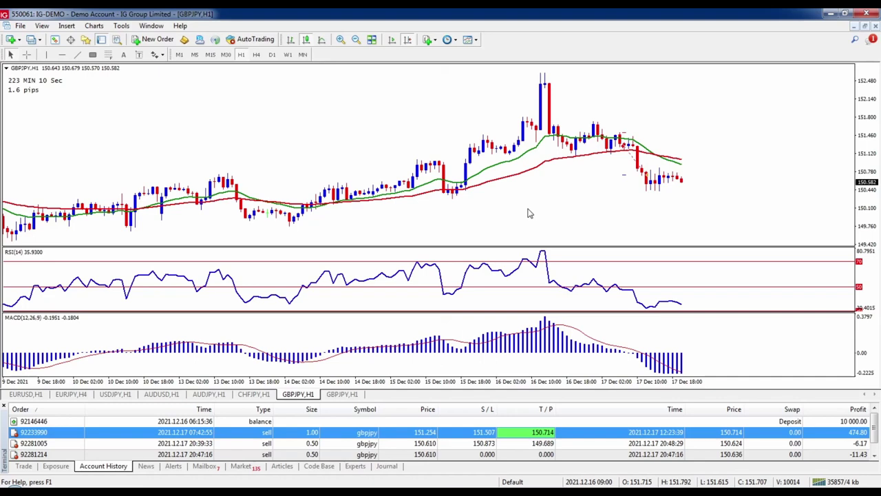
key(ctrl+Tab)
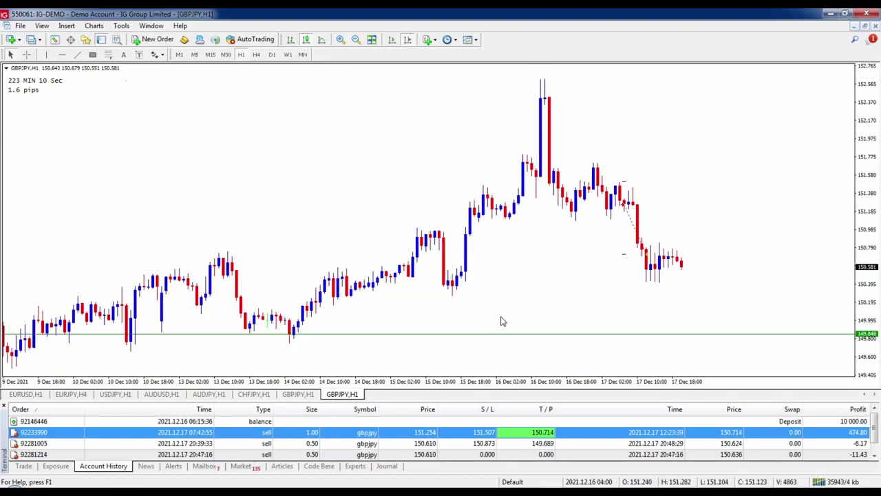
Sell 0.50 lots of GBPJPY at market and place its stop loss at 150.911 and take profit at 149.953 on the chart.
click(26, 468)
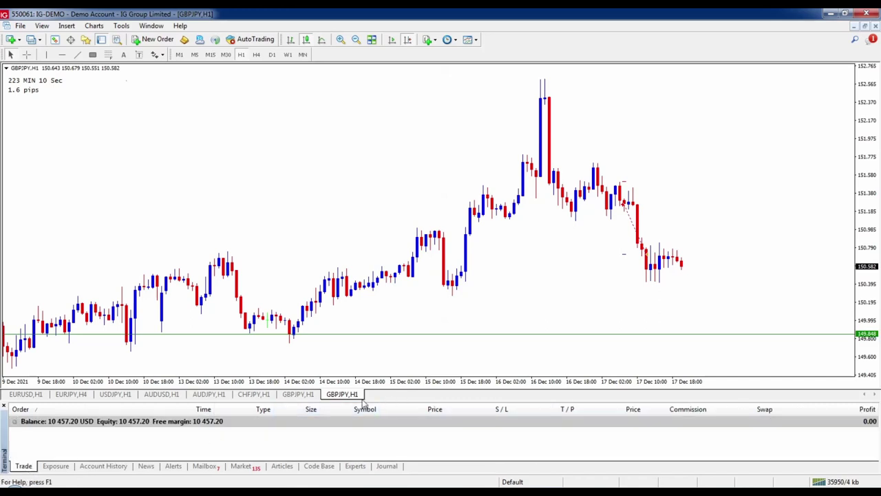
click(153, 40)
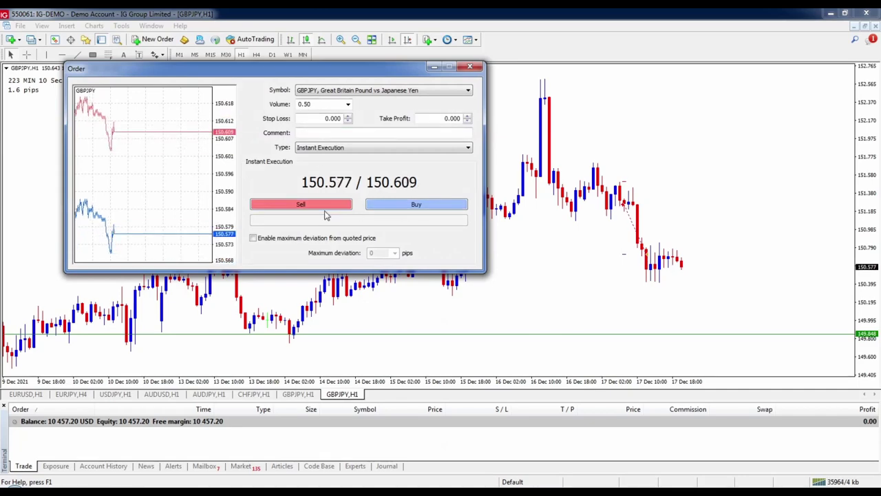
click(301, 205)
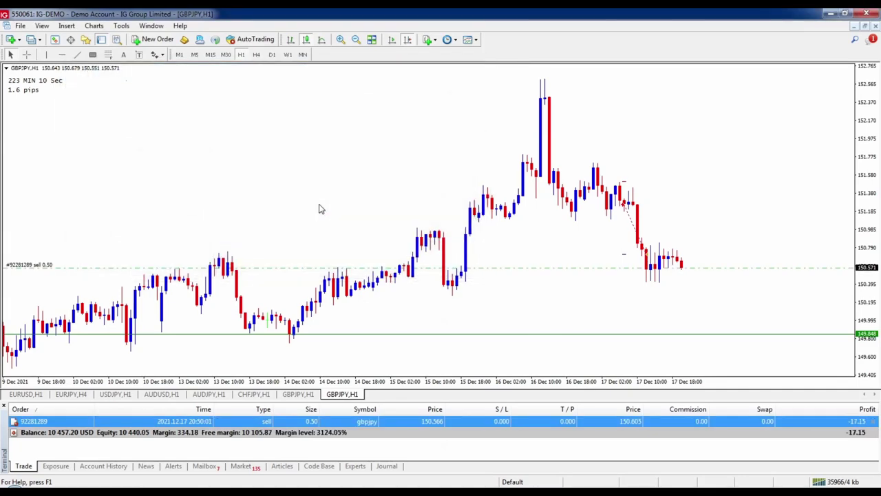
drag(699, 268, 696, 237)
drag(704, 267, 707, 329)
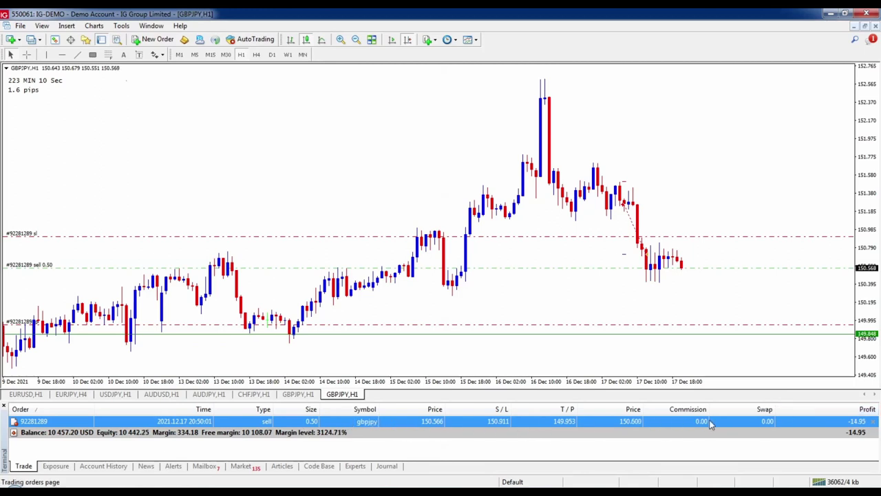
Examine the trailing stop distances offered for the open GBPJPY order without choosing one.
right_click(659, 422)
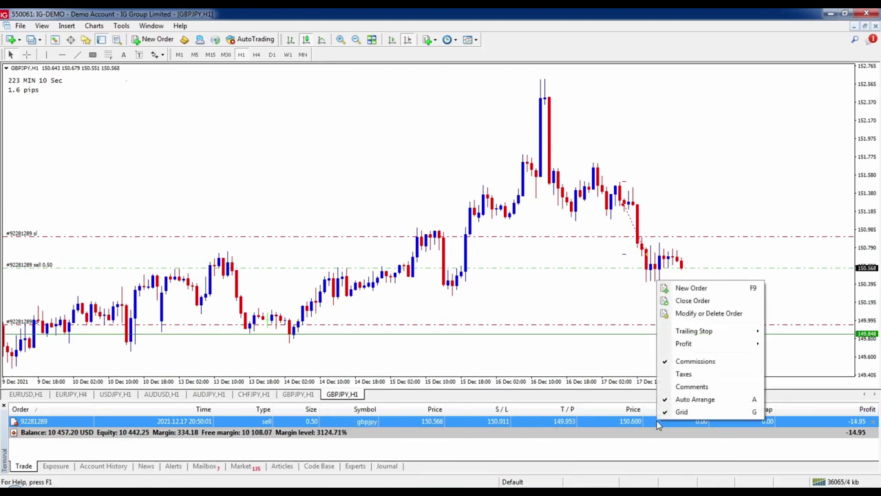
mouse_move(705, 336)
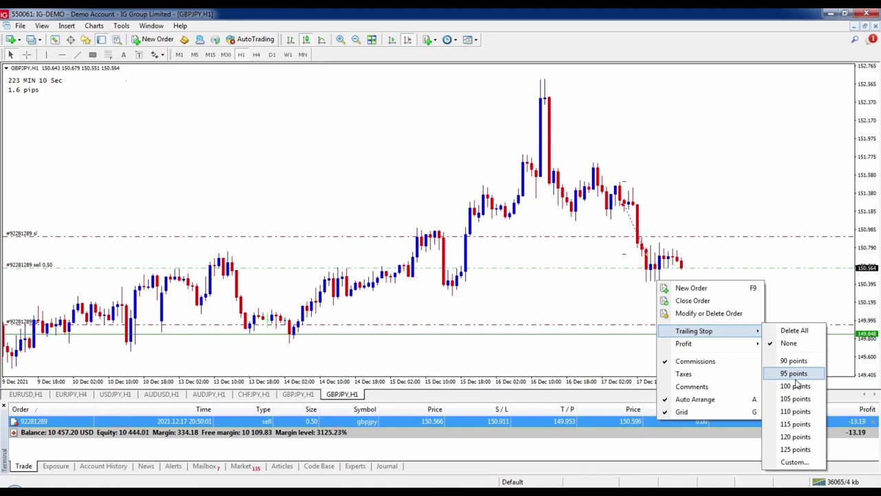
click(726, 205)
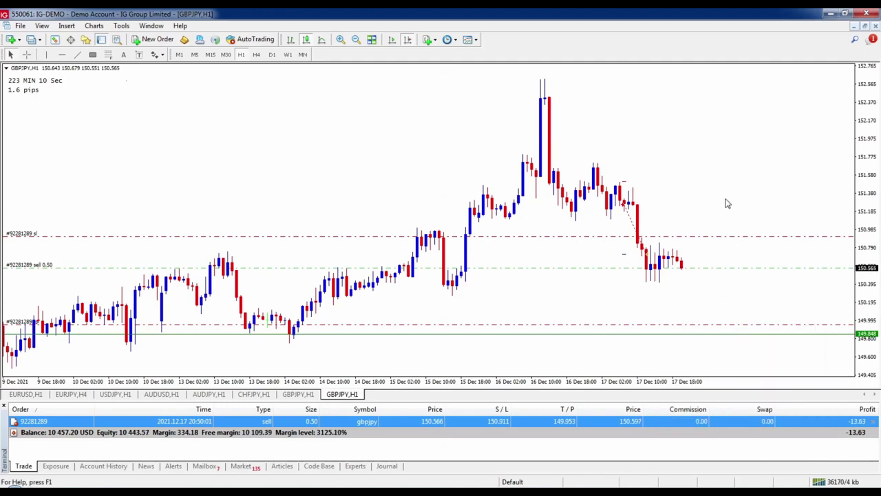
Measure the distance in points from the GBPJPY sell entry line up to the stop loss line.
click(27, 55)
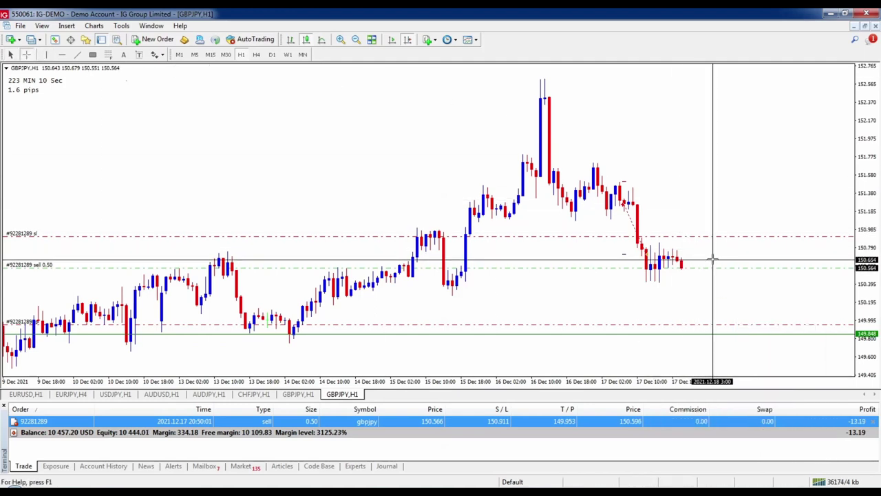
drag(717, 267, 705, 241)
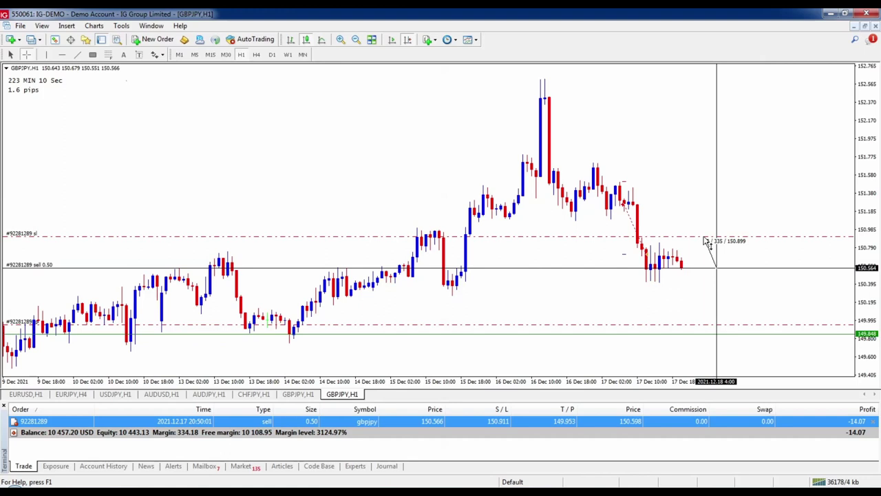
drag(704, 240, 704, 240)
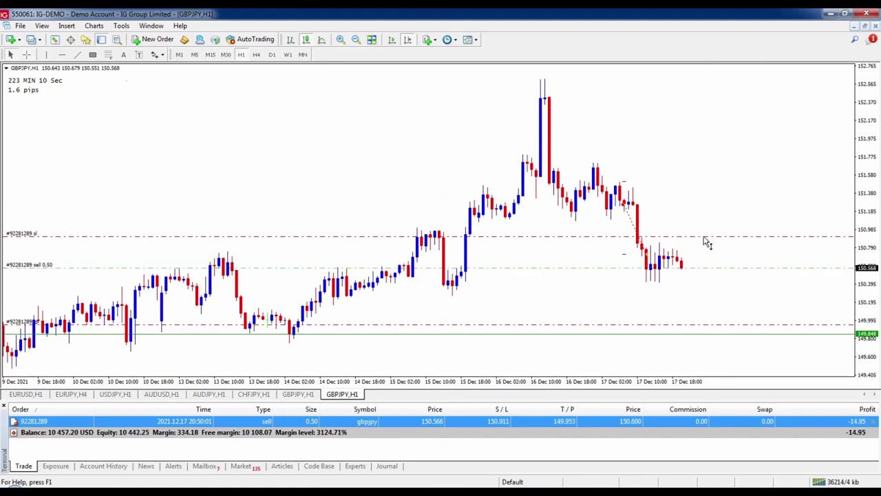
Set a custom trailing stop of 335 points on the open GBPJPY sell order.
right_click(775, 421)
mouse_move(808, 336)
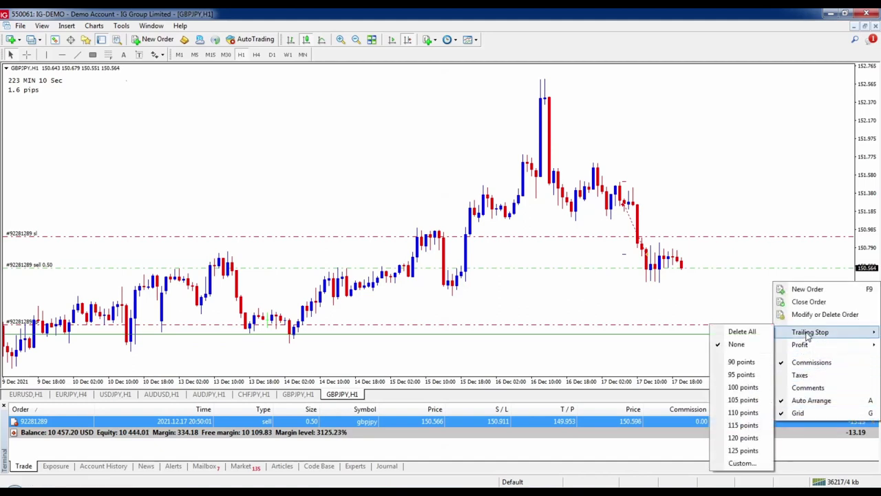
click(743, 464)
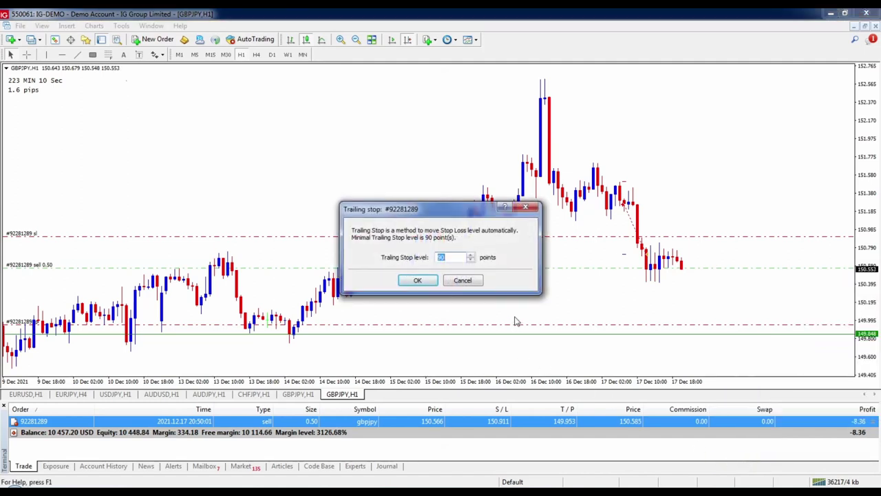
text(335)
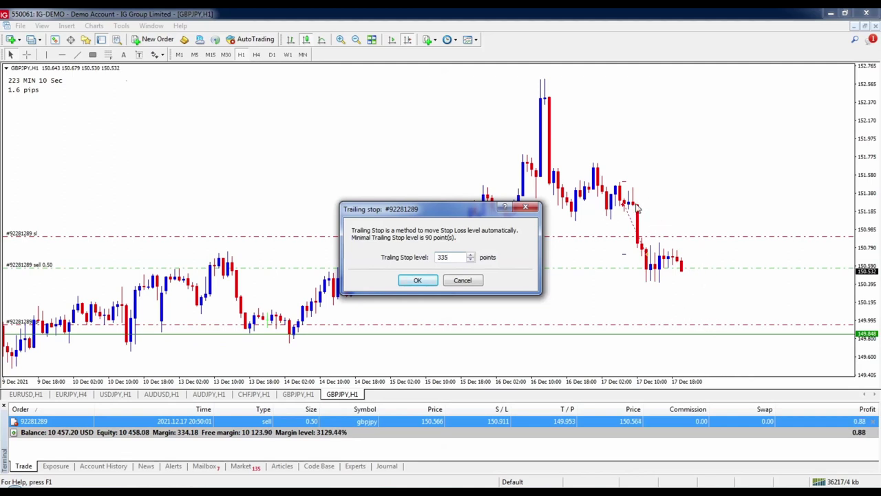
click(418, 280)
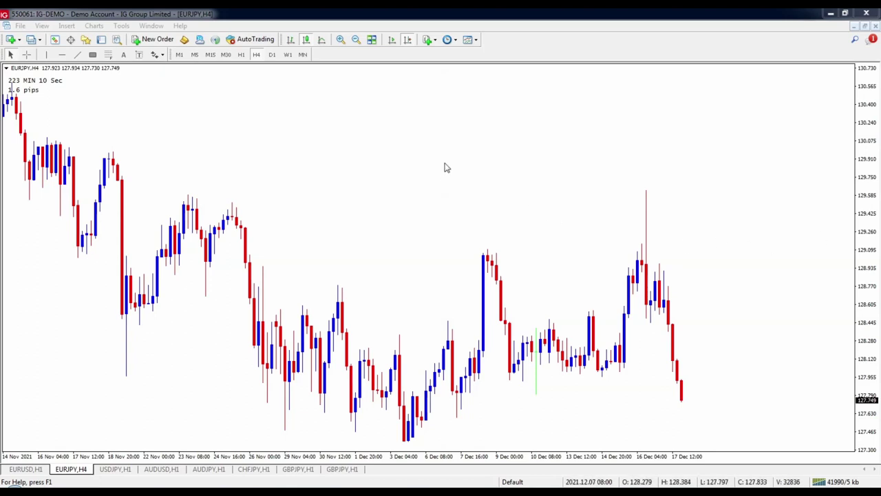
Save the EURJPY H4 chart as it is as the PNG picture EURJPYH4 on the desktop, without posting it online.
right_click(429, 179)
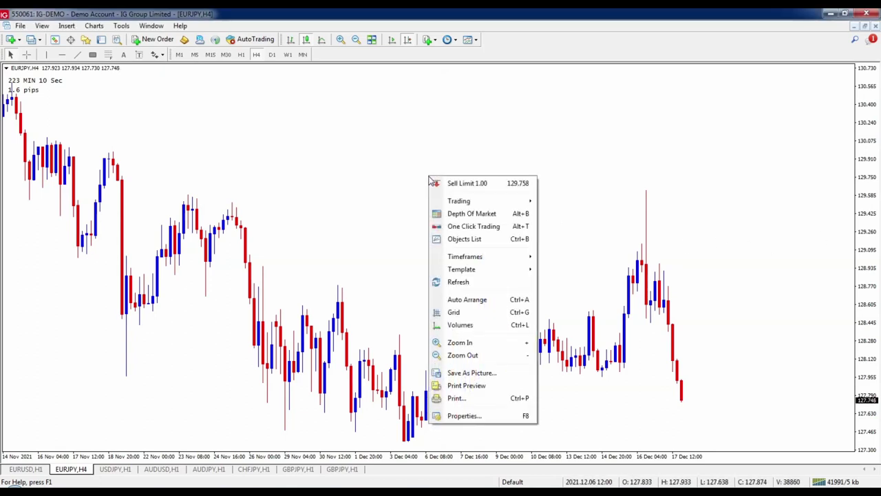
click(481, 377)
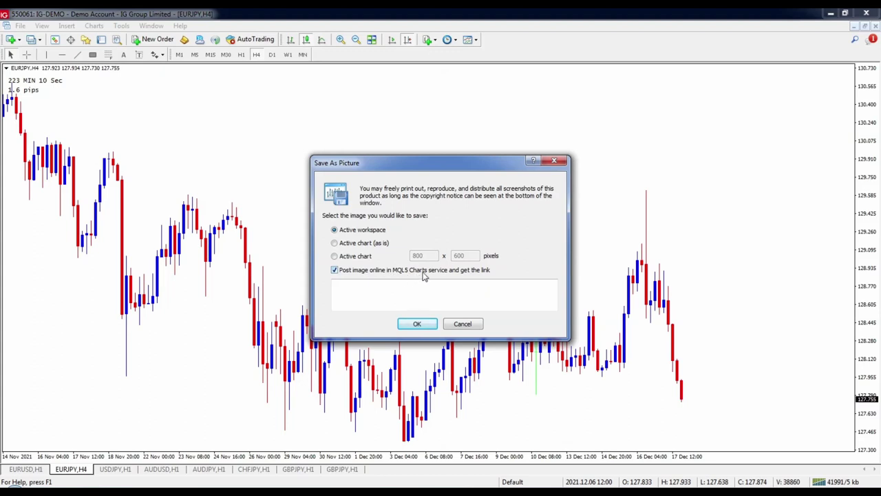
click(335, 245)
click(335, 271)
click(418, 325)
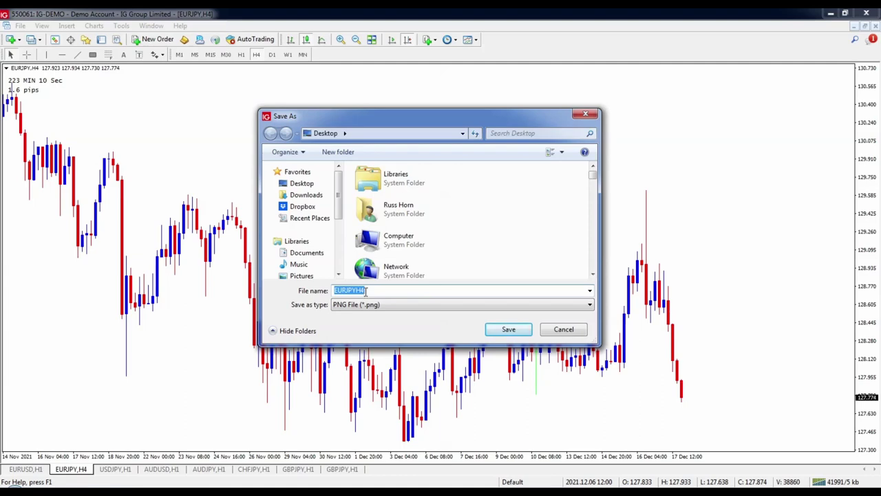
click(509, 330)
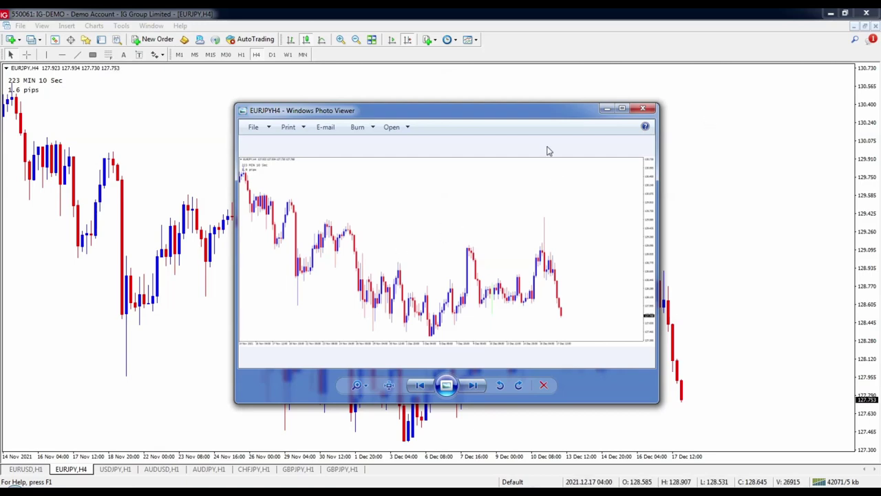
Minimize the picture preview, shrink the trading platform window, and open EURJPYH4 from the desktop full screen in Windows Photo Viewer.
click(605, 109)
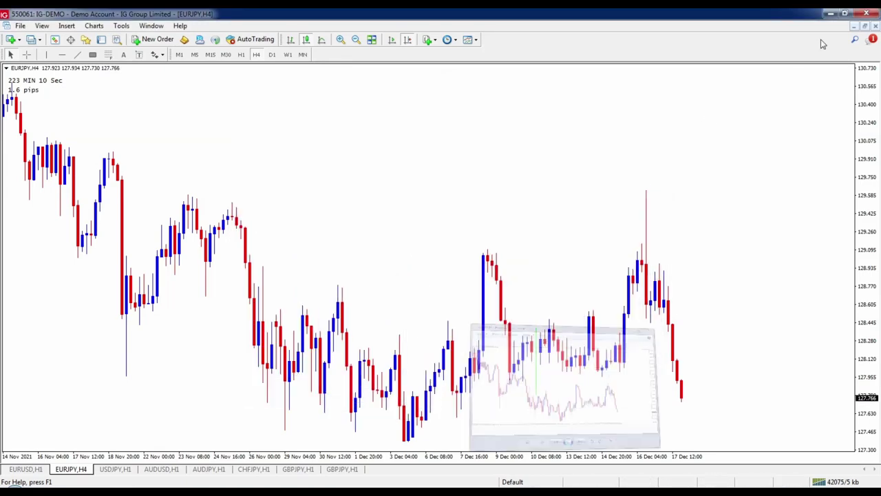
click(845, 14)
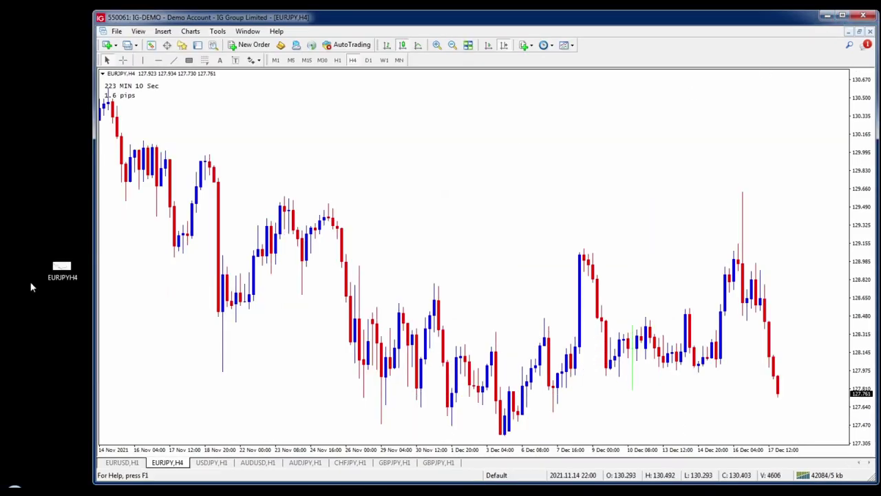
double_click(62, 270)
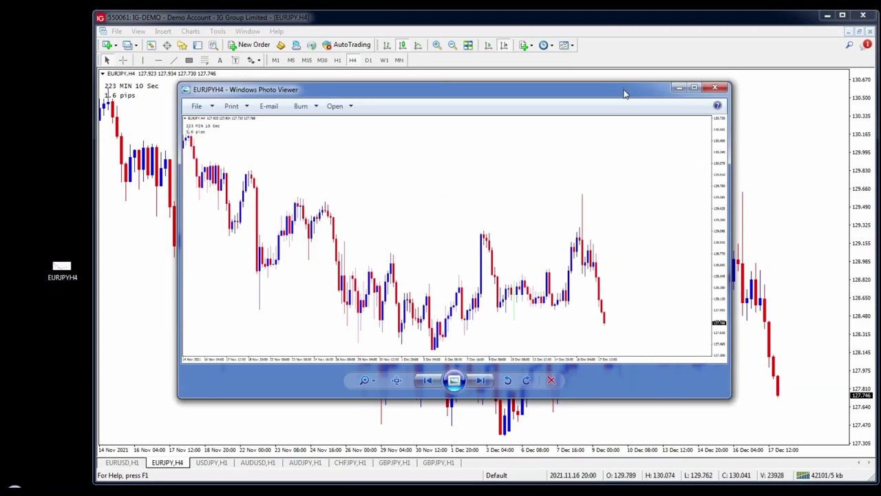
click(694, 88)
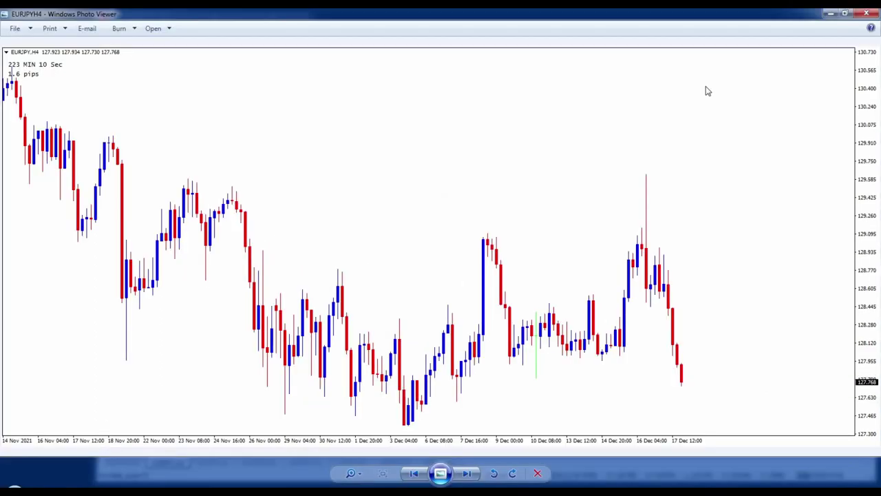